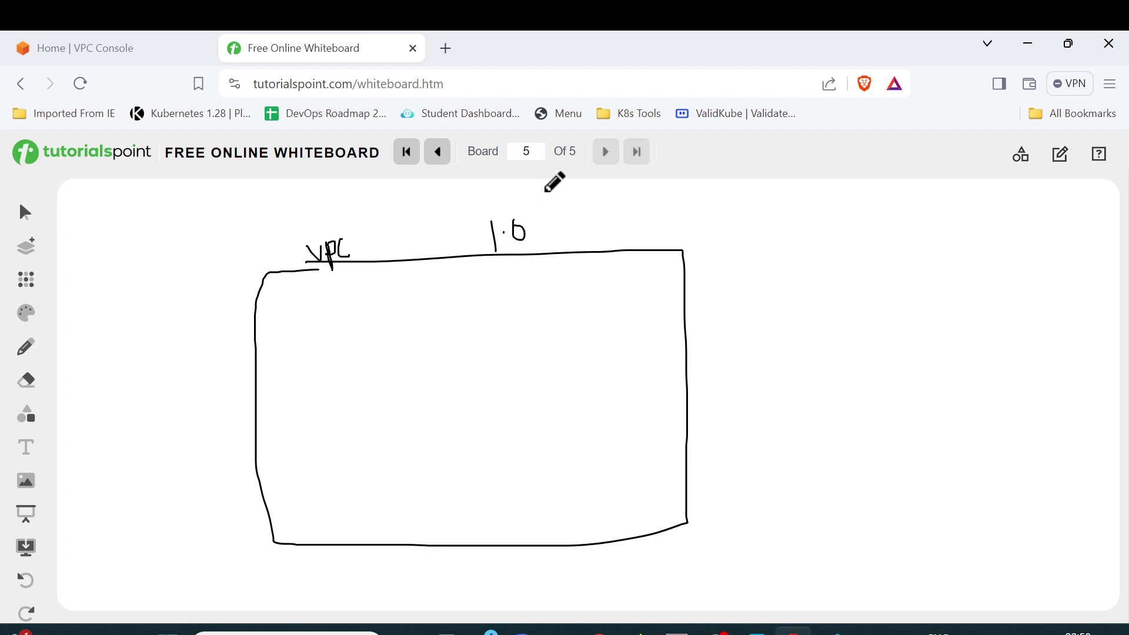
- Complete the handwritten address range above the VPC box so it reads 10.172.1.0/26
{"action": "mouse_move", "coordinate": [544, 193]}
{"action": "left_mouse_down"}
{"action": "mouse_move", "coordinate": [539, 259]}
{"action": "mouse_move", "coordinate": [560, 235]}
{"action": "left_mouse_up"}
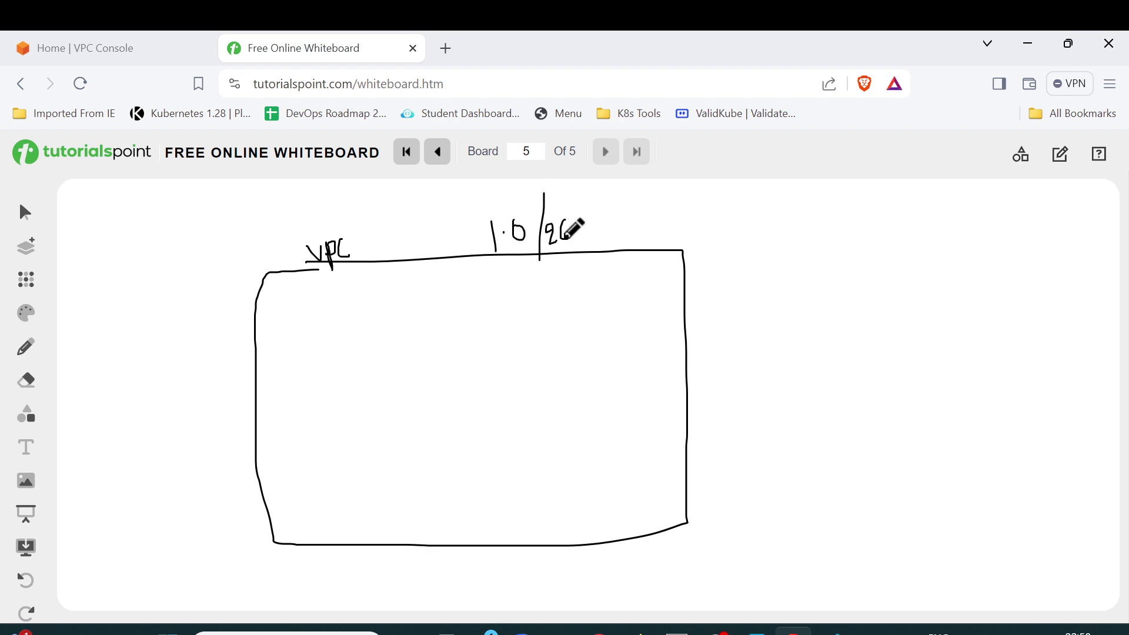
{"action": "left_click", "coordinate": [480, 243]}
{"action": "left_click_drag", "start_coordinate": [463, 242], "coordinate": [471, 248]}
{"action": "left_click", "coordinate": [430, 248]}
{"action": "left_click_drag", "start_coordinate": [380, 240], "coordinate": [394, 246]}
- Split the VPC box into an upper public half and a lower private half, and add an igw label with an arrow to the box
{"action": "left_click_drag", "start_coordinate": [256, 403], "coordinate": [688, 393]}
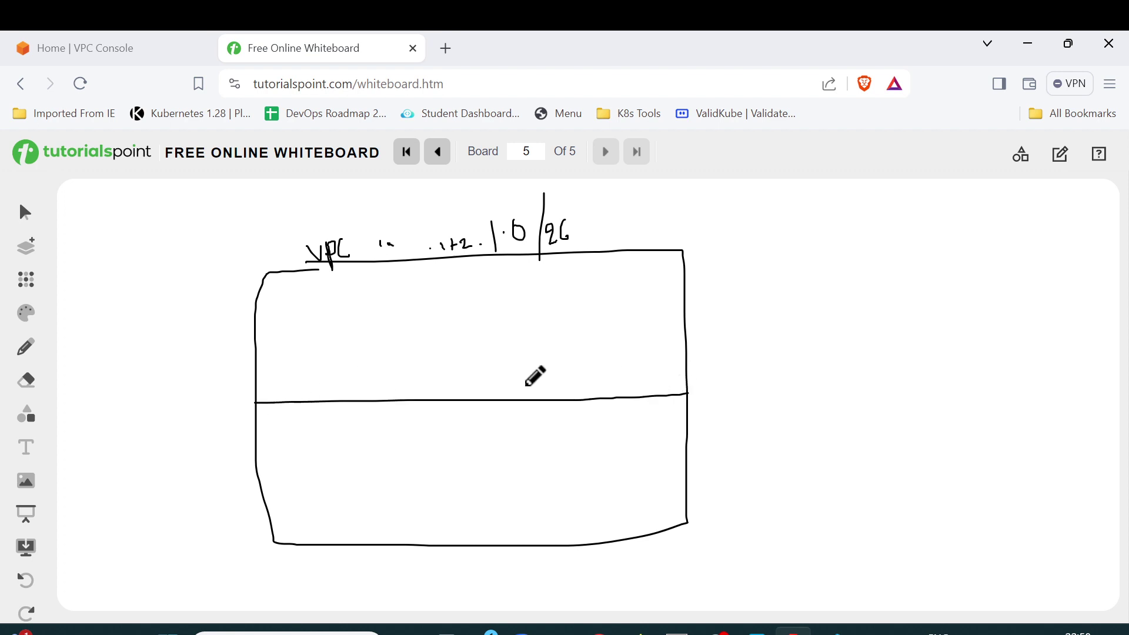
{"action": "mouse_move", "coordinate": [400, 335]}
{"action": "left_mouse_down"}
{"action": "mouse_move", "coordinate": [403, 359]}
{"action": "mouse_move", "coordinate": [409, 340]}
{"action": "mouse_move", "coordinate": [415, 351]}
{"action": "mouse_move", "coordinate": [462, 330]}
{"action": "left_mouse_up"}
{"action": "mouse_move", "coordinate": [390, 463]}
{"action": "left_mouse_down"}
{"action": "mouse_move", "coordinate": [443, 460]}
{"action": "mouse_move", "coordinate": [445, 431]}
{"action": "mouse_move", "coordinate": [480, 444]}
{"action": "left_mouse_up"}
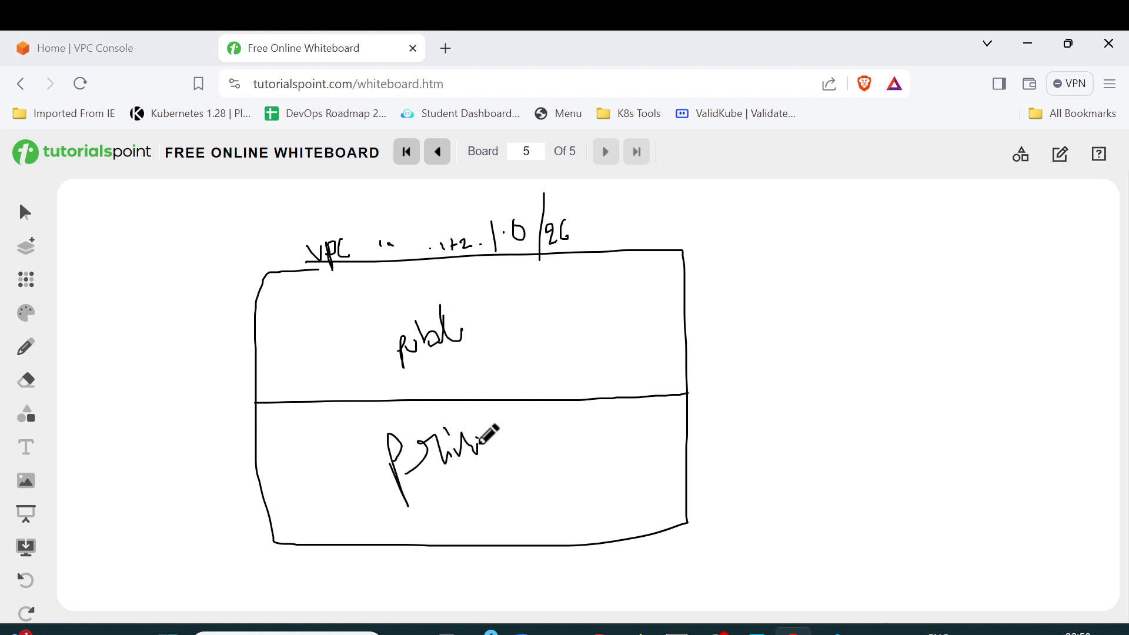
{"action": "left_click_drag", "start_coordinate": [176, 287], "coordinate": [249, 323]}
{"action": "mouse_move", "coordinate": [166, 254]}
{"action": "left_mouse_down"}
{"action": "mouse_move", "coordinate": [188, 276]}
{"action": "mouse_move", "coordinate": [214, 241]}
{"action": "left_mouse_up"}
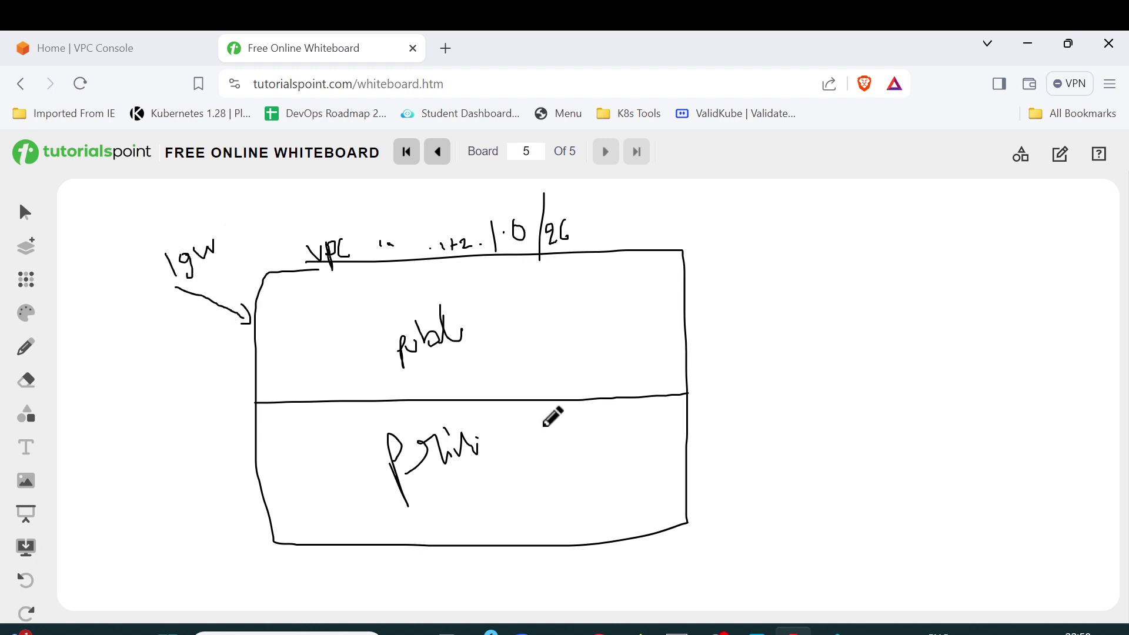
- Write an underlined Route heading beside the VPC box, with private and public entries listed beneath it
{"action": "mouse_move", "coordinate": [780, 249]}
{"action": "left_mouse_down"}
{"action": "mouse_move", "coordinate": [790, 278]}
{"action": "mouse_move", "coordinate": [791, 263]}
{"action": "mouse_move", "coordinate": [844, 259]}
{"action": "mouse_move", "coordinate": [856, 242]}
{"action": "mouse_move", "coordinate": [882, 250]}
{"action": "left_mouse_up"}
{"action": "left_click_drag", "start_coordinate": [753, 310], "coordinate": [881, 282]}
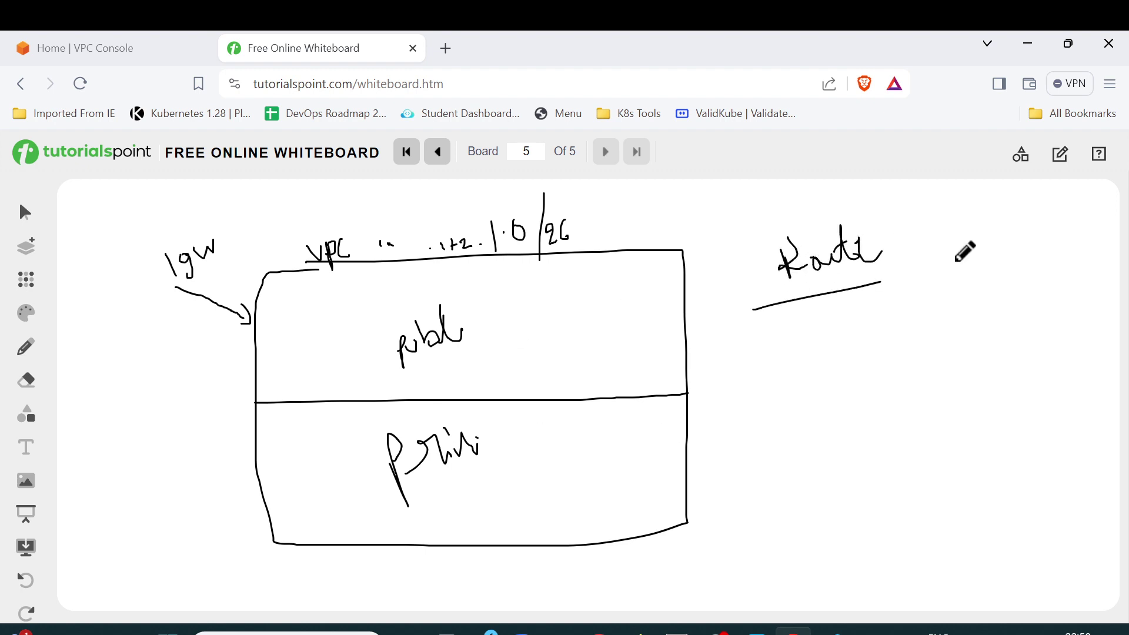
{"action": "left_click_drag", "start_coordinate": [956, 261], "coordinate": [991, 254]}
{"action": "mouse_move", "coordinate": [782, 320]}
{"action": "left_mouse_down"}
{"action": "mouse_move", "coordinate": [802, 336]}
{"action": "mouse_move", "coordinate": [824, 332]}
{"action": "left_mouse_up"}
{"action": "mouse_move", "coordinate": [807, 413]}
{"action": "left_mouse_down"}
{"action": "mouse_move", "coordinate": [797, 376]}
{"action": "mouse_move", "coordinate": [812, 392]}
{"action": "mouse_move", "coordinate": [876, 379]}
{"action": "left_mouse_up"}
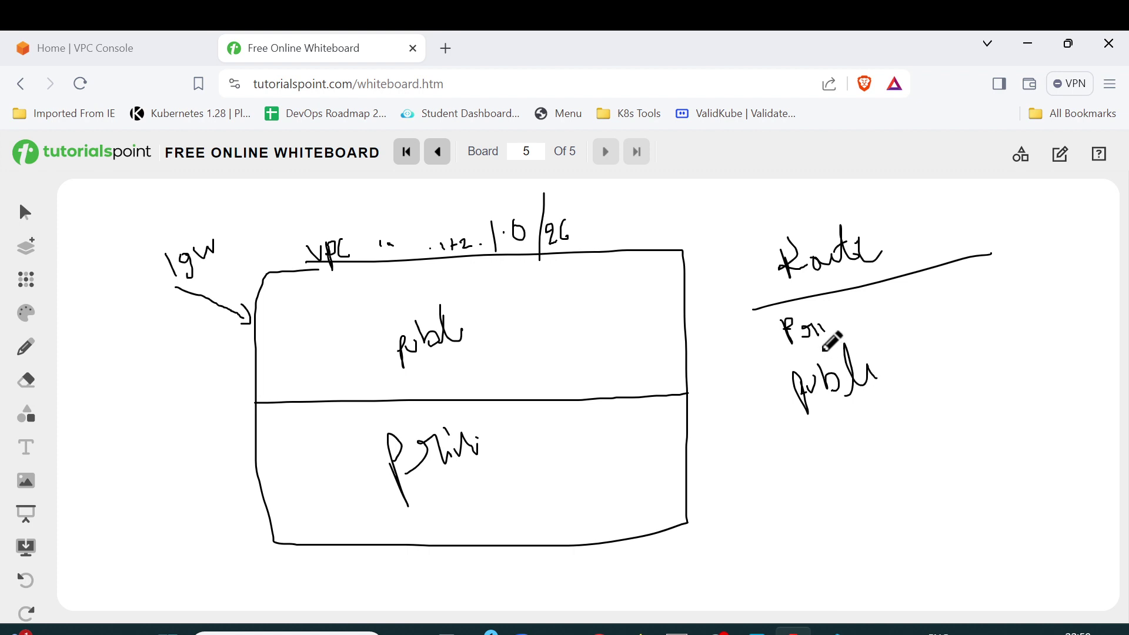
- Connect the private and public route entries to their matching subnets with arrows, and link the circled public entry to igw
{"action": "mouse_move", "coordinate": [782, 344]}
{"action": "left_mouse_down"}
{"action": "mouse_move", "coordinate": [588, 463]}
{"action": "mouse_move", "coordinate": [612, 474]}
{"action": "left_mouse_up"}
{"action": "mouse_move", "coordinate": [794, 402]}
{"action": "left_mouse_down"}
{"action": "mouse_move", "coordinate": [687, 395]}
{"action": "mouse_move", "coordinate": [510, 330]}
{"action": "mouse_move", "coordinate": [484, 339]}
{"action": "mouse_move", "coordinate": [521, 347]}
{"action": "left_mouse_up"}
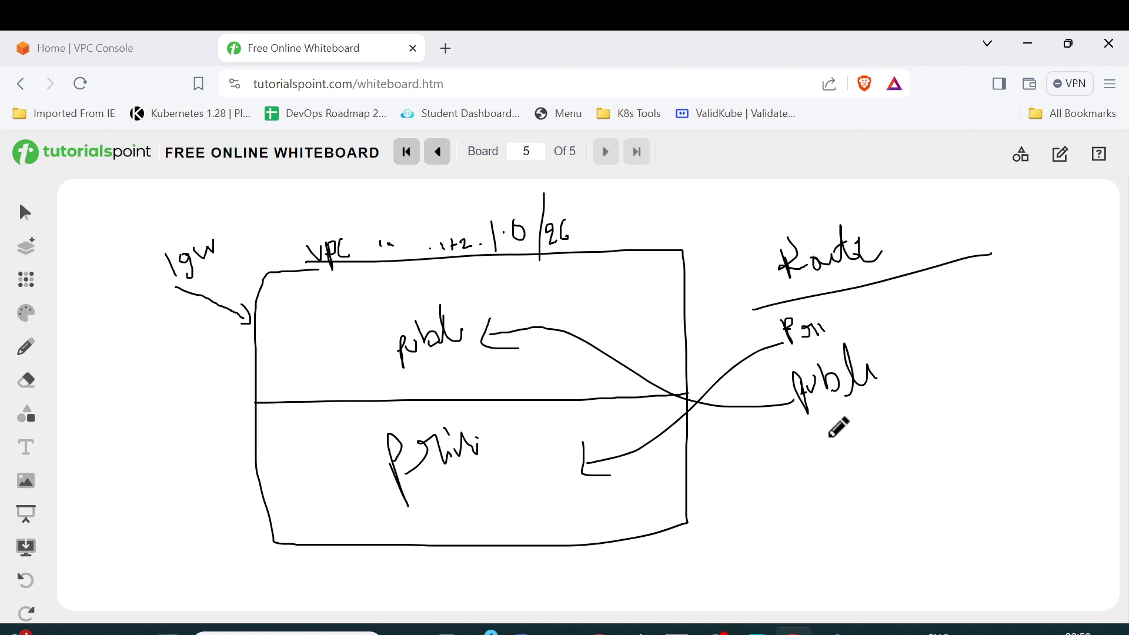
{"action": "mouse_move", "coordinate": [892, 378]}
{"action": "left_mouse_down"}
{"action": "mouse_move", "coordinate": [883, 351]}
{"action": "mouse_move", "coordinate": [781, 398]}
{"action": "mouse_move", "coordinate": [887, 368]}
{"action": "mouse_move", "coordinate": [869, 395]}
{"action": "mouse_move", "coordinate": [875, 434]}
{"action": "mouse_move", "coordinate": [884, 434]}
{"action": "left_mouse_up"}
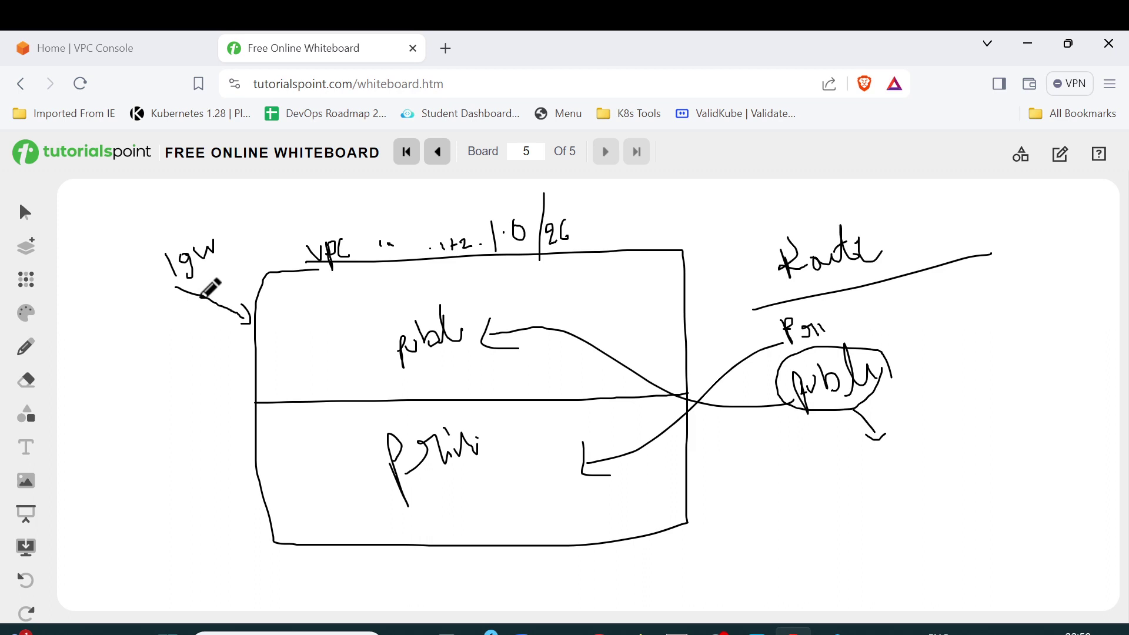
{"action": "mouse_move", "coordinate": [201, 296]}
{"action": "left_mouse_down"}
{"action": "mouse_move", "coordinate": [195, 391]}
{"action": "mouse_move", "coordinate": [266, 559]}
{"action": "mouse_move", "coordinate": [726, 556]}
{"action": "mouse_move", "coordinate": [869, 437]}
{"action": "mouse_move", "coordinate": [868, 463]}
{"action": "mouse_move", "coordinate": [860, 440]}
{"action": "left_mouse_up"}
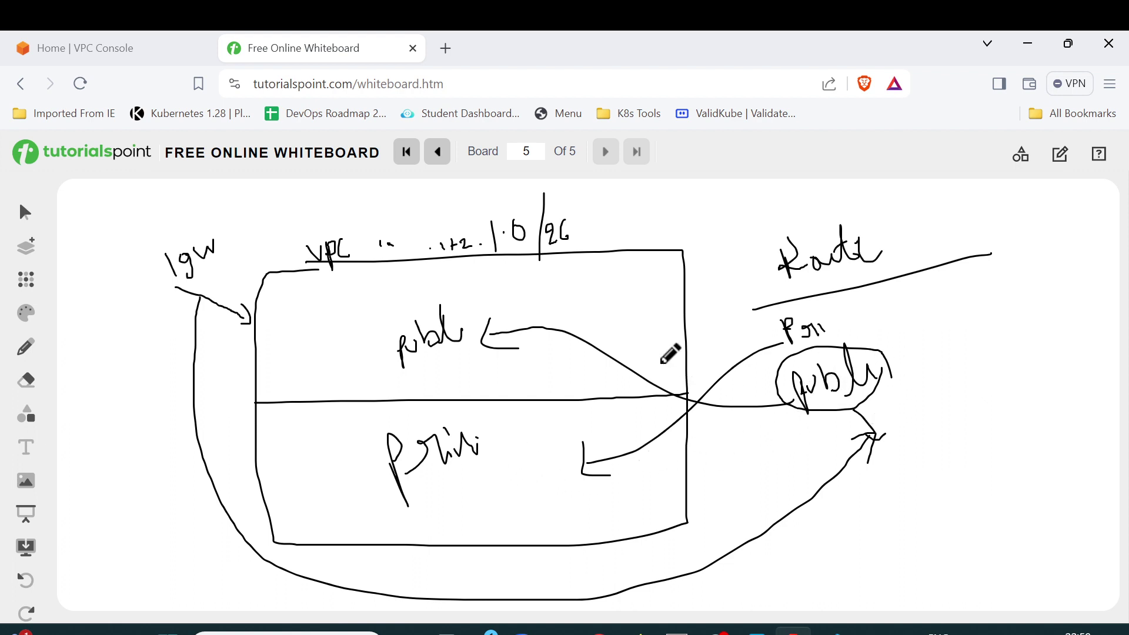
- Circle the public and private subnets, and annotate private as the database subnet and public as the application subnet
{"action": "mouse_move", "coordinate": [449, 299]}
{"action": "left_mouse_down"}
{"action": "mouse_move", "coordinate": [361, 351]}
{"action": "mouse_move", "coordinate": [517, 336]}
{"action": "mouse_move", "coordinate": [479, 300]}
{"action": "mouse_move", "coordinate": [439, 299]}
{"action": "left_mouse_up"}
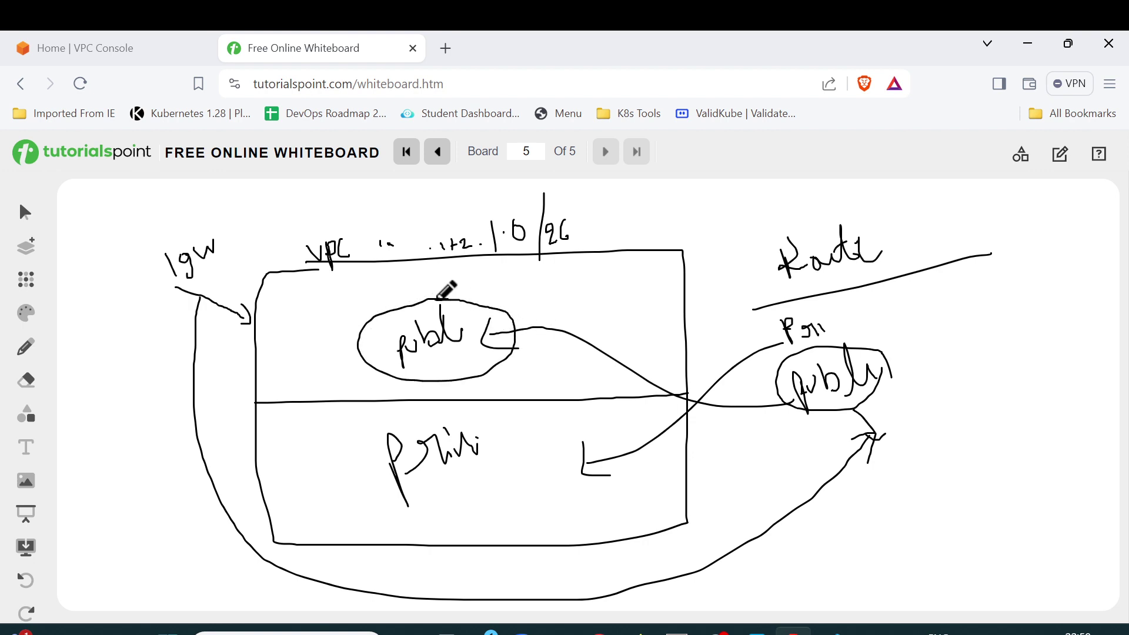
{"action": "mouse_move", "coordinate": [497, 440]}
{"action": "left_mouse_down"}
{"action": "mouse_move", "coordinate": [467, 412]}
{"action": "mouse_move", "coordinate": [388, 501]}
{"action": "mouse_move", "coordinate": [506, 414]}
{"action": "mouse_move", "coordinate": [483, 414]}
{"action": "left_mouse_up"}
{"action": "mouse_move", "coordinate": [535, 336]}
{"action": "left_mouse_down"}
{"action": "mouse_move", "coordinate": [488, 369]}
{"action": "mouse_move", "coordinate": [370, 312]}
{"action": "mouse_move", "coordinate": [524, 317]}
{"action": "mouse_move", "coordinate": [490, 369]}
{"action": "left_mouse_up"}
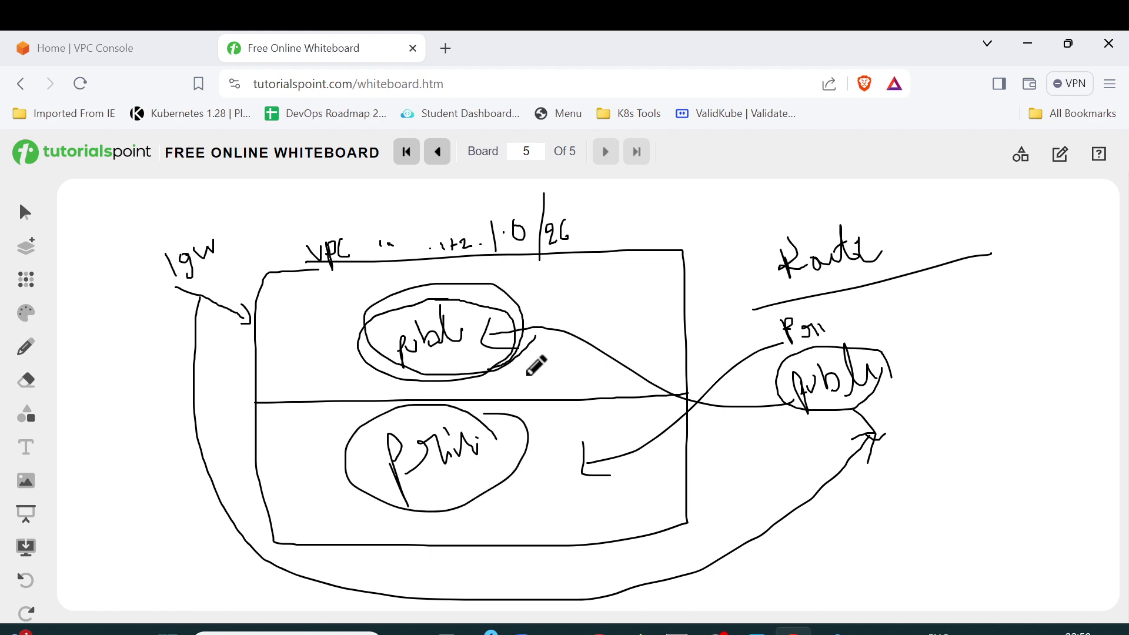
{"action": "mouse_move", "coordinate": [525, 461]}
{"action": "left_mouse_down"}
{"action": "mouse_move", "coordinate": [524, 492]}
{"action": "mouse_move", "coordinate": [538, 492]}
{"action": "mouse_move", "coordinate": [586, 464]}
{"action": "left_mouse_up"}
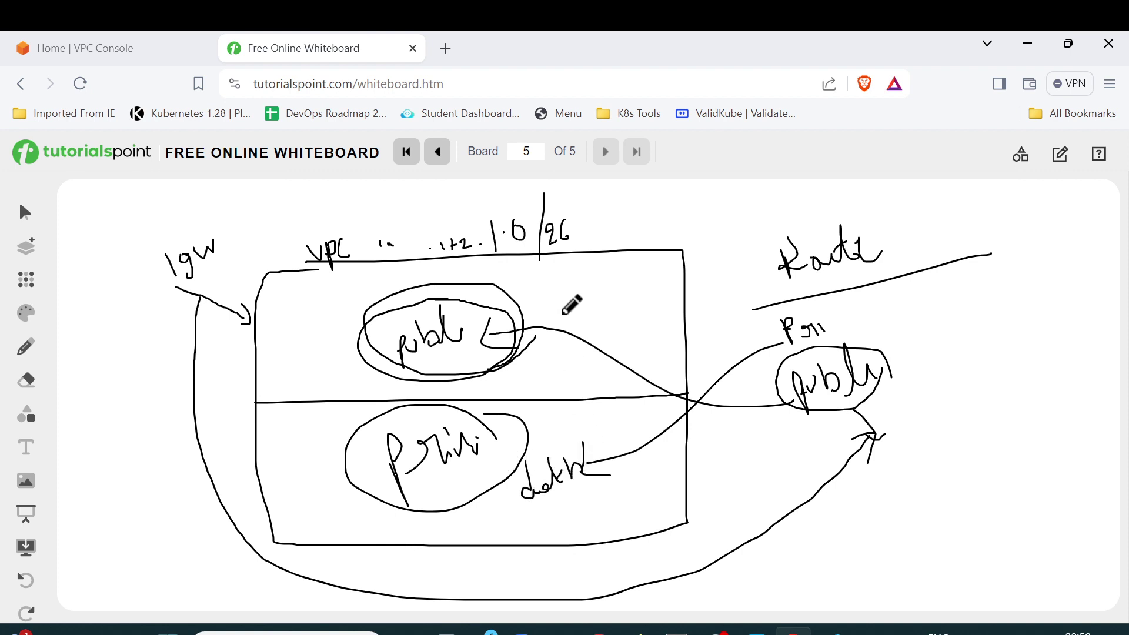
{"action": "mouse_move", "coordinate": [542, 291]}
{"action": "left_mouse_down"}
{"action": "mouse_move", "coordinate": [591, 302]}
{"action": "mouse_move", "coordinate": [602, 331]}
{"action": "mouse_move", "coordinate": [604, 307]}
{"action": "mouse_move", "coordinate": [638, 288]}
{"action": "left_mouse_up"}
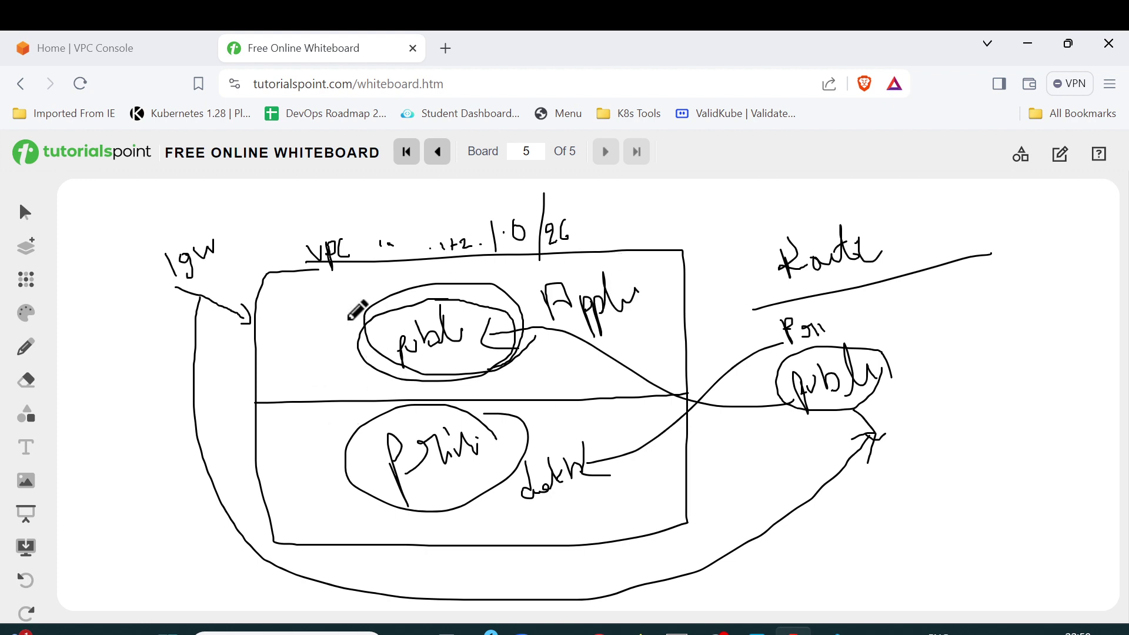
- Write EC2 outside the VPC box, with one arrow into the public subnet and another from igw down to EC2
{"action": "mouse_move", "coordinate": [211, 337]}
{"action": "left_mouse_down"}
{"action": "mouse_move", "coordinate": [326, 346]}
{"action": "mouse_move", "coordinate": [300, 362]}
{"action": "left_mouse_up"}
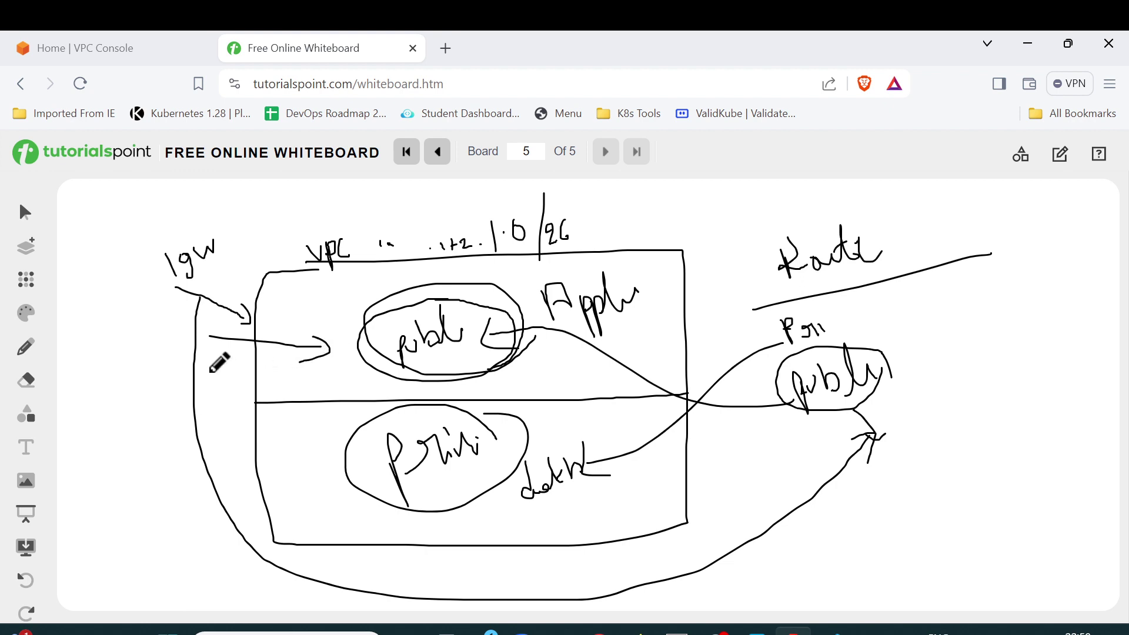
{"action": "mouse_move", "coordinate": [121, 355]}
{"action": "left_mouse_down"}
{"action": "mouse_move", "coordinate": [126, 388]}
{"action": "mouse_move", "coordinate": [198, 372]}
{"action": "left_mouse_up"}
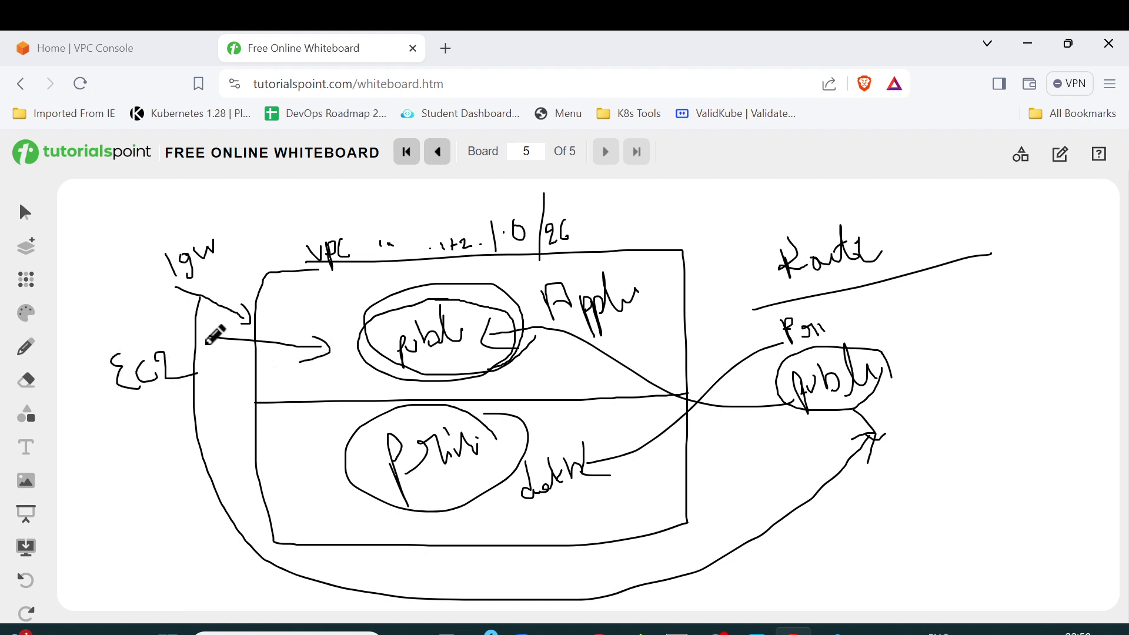
{"action": "mouse_move", "coordinate": [161, 272]}
{"action": "left_mouse_down"}
{"action": "mouse_move", "coordinate": [160, 327]}
{"action": "mouse_move", "coordinate": [170, 320]}
{"action": "left_mouse_up"}
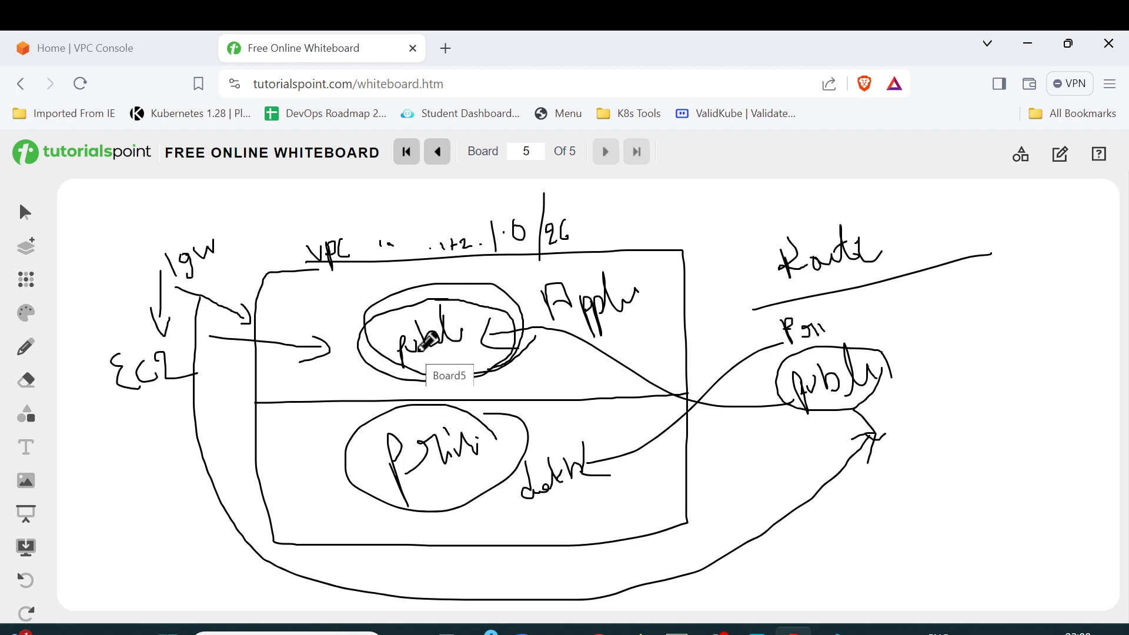
- Switch to the AWS console and open the EC2 service by searching for "ec2"
{"action": "left_click", "coordinate": [125, 49]}
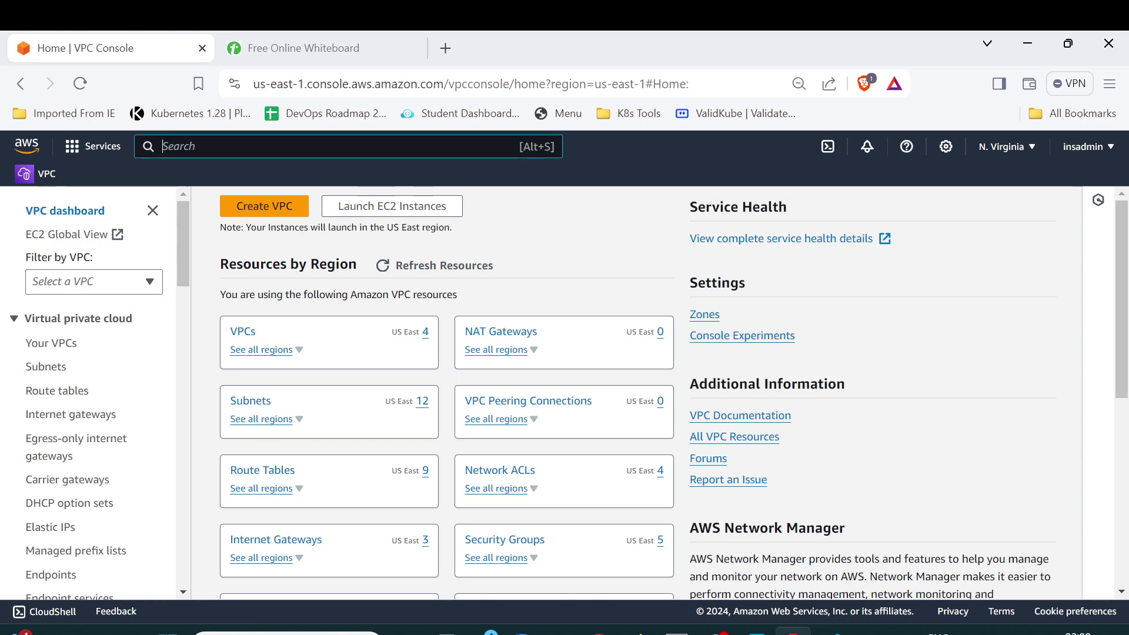
{"action": "type", "text": "ec2"}
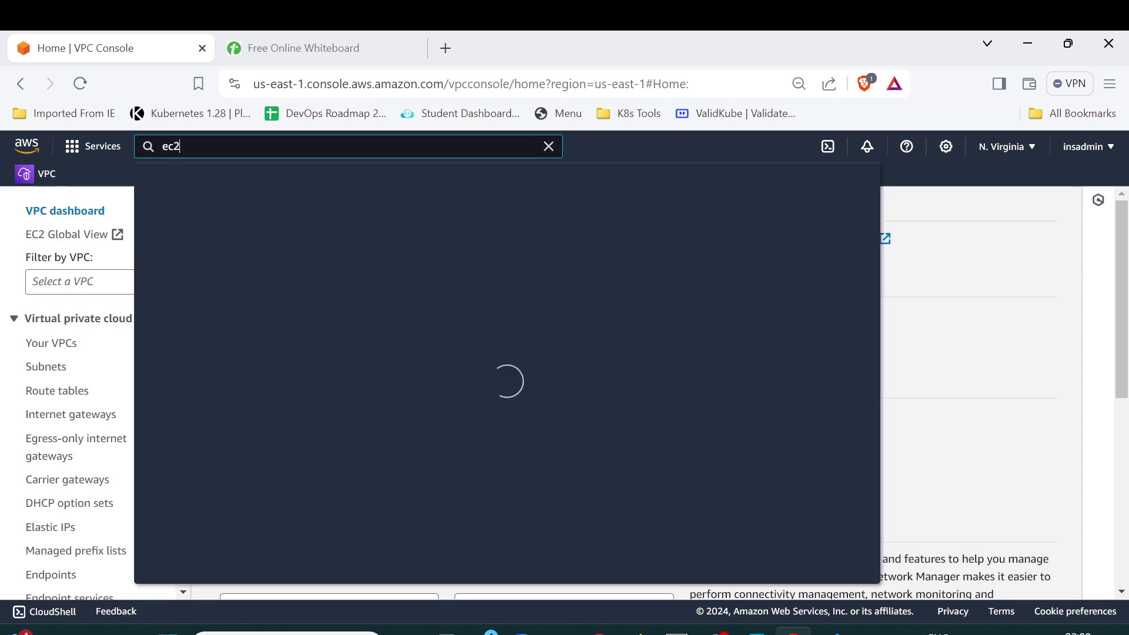
{"action": "left_click", "coordinate": [391, 271]}
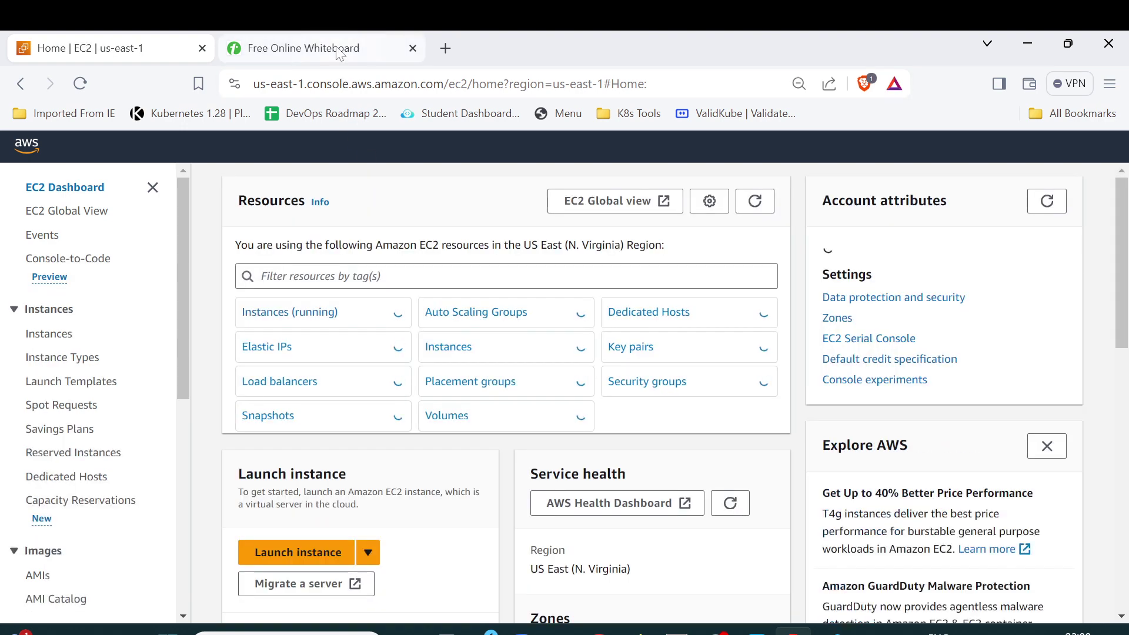
- Return to the whiteboard, add a blank board, and draw a large box containing a smaller box labelled EC2
{"action": "left_click", "coordinate": [303, 48]}
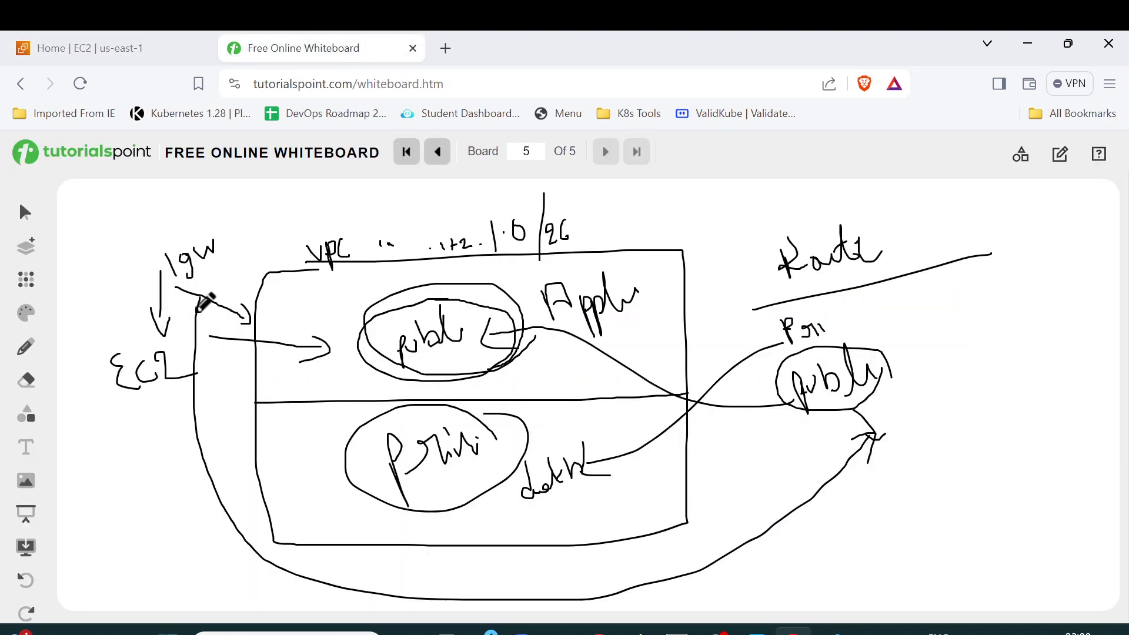
{"action": "left_click", "coordinate": [32, 254]}
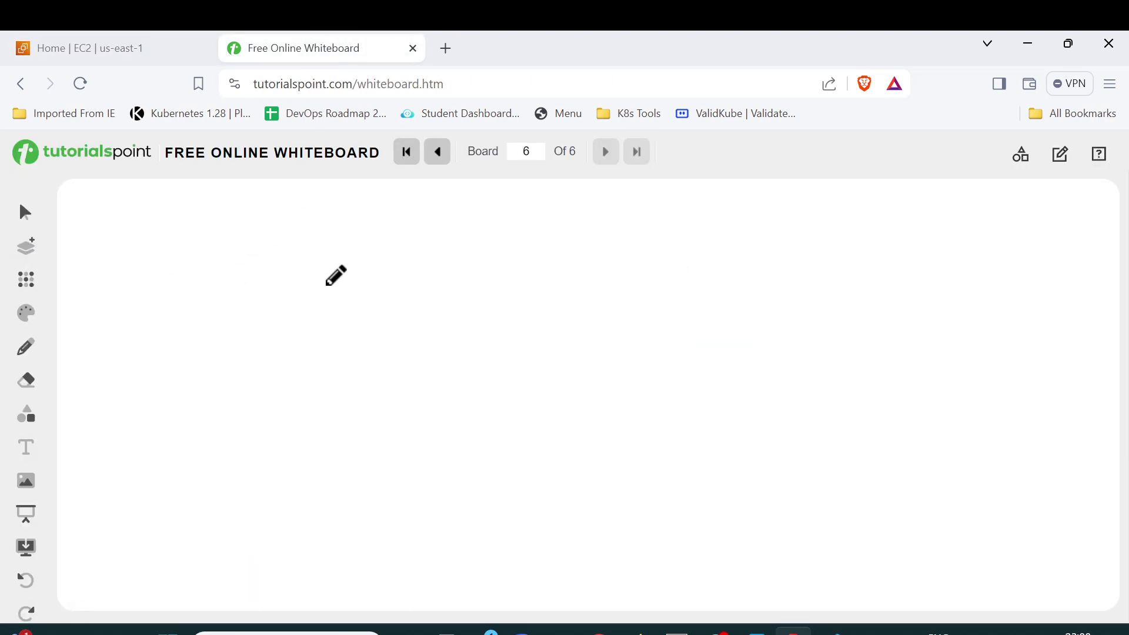
{"action": "mouse_move", "coordinate": [334, 255]}
{"action": "left_mouse_down"}
{"action": "mouse_move", "coordinate": [313, 504]}
{"action": "mouse_move", "coordinate": [679, 482]}
{"action": "mouse_move", "coordinate": [678, 235]}
{"action": "mouse_move", "coordinate": [429, 247]}
{"action": "mouse_move", "coordinate": [329, 270]}
{"action": "mouse_move", "coordinate": [320, 284]}
{"action": "left_mouse_up"}
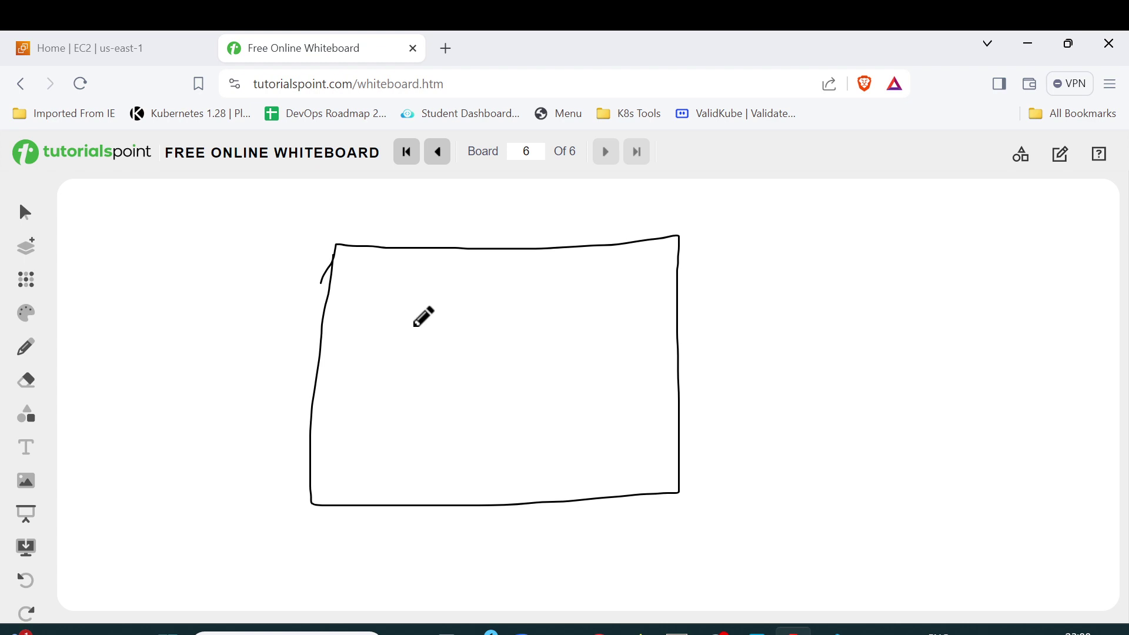
{"action": "left_click_drag", "start_coordinate": [415, 319], "coordinate": [428, 363]}
{"action": "mouse_move", "coordinate": [457, 318]}
{"action": "left_mouse_down"}
{"action": "mouse_move", "coordinate": [473, 341]}
{"action": "mouse_move", "coordinate": [518, 335]}
{"action": "left_mouse_up"}
{"action": "mouse_move", "coordinate": [516, 288]}
{"action": "left_mouse_down"}
{"action": "mouse_move", "coordinate": [383, 325]}
{"action": "mouse_move", "coordinate": [430, 477]}
{"action": "mouse_move", "coordinate": [589, 334]}
{"action": "mouse_move", "coordinate": [544, 281]}
{"action": "mouse_move", "coordinate": [501, 283]}
{"action": "left_mouse_up"}
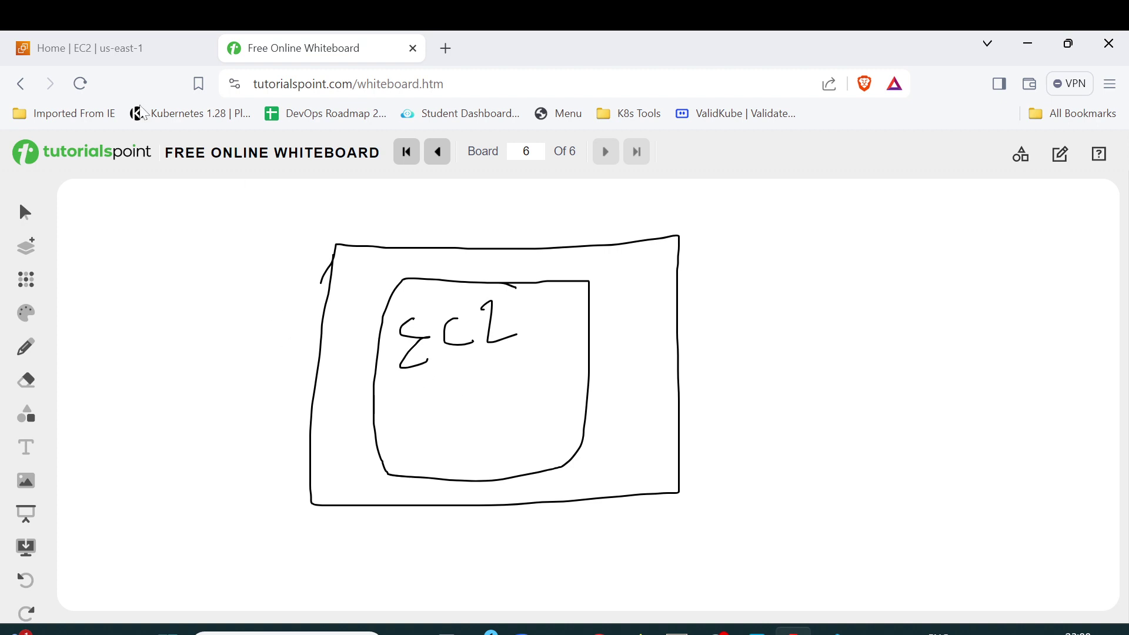
- Switch back to the AWS console, start launching a new instance from the EC2 instances list, and name it webserver
{"action": "left_click", "coordinate": [101, 47]}
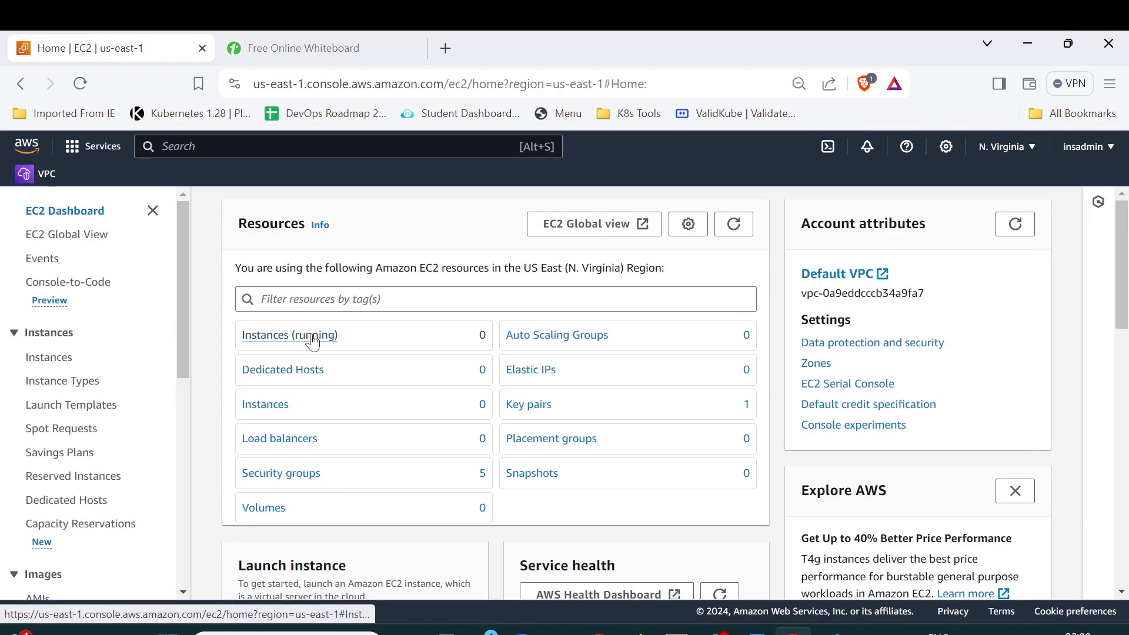
{"action": "left_click", "coordinate": [50, 357]}
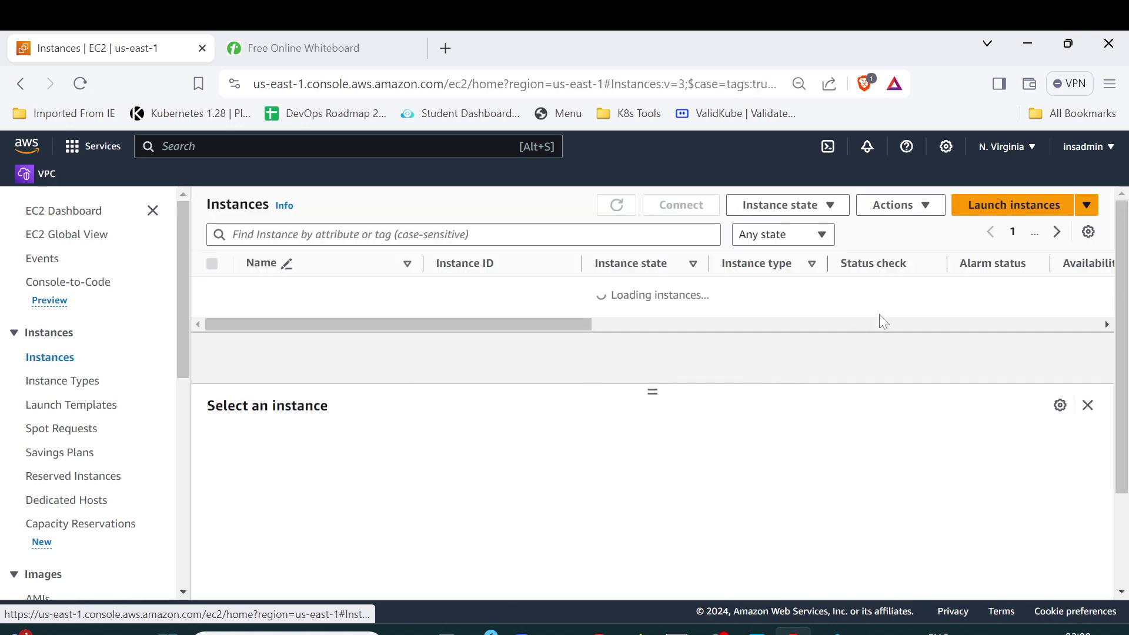
{"action": "left_click", "coordinate": [1009, 209]}
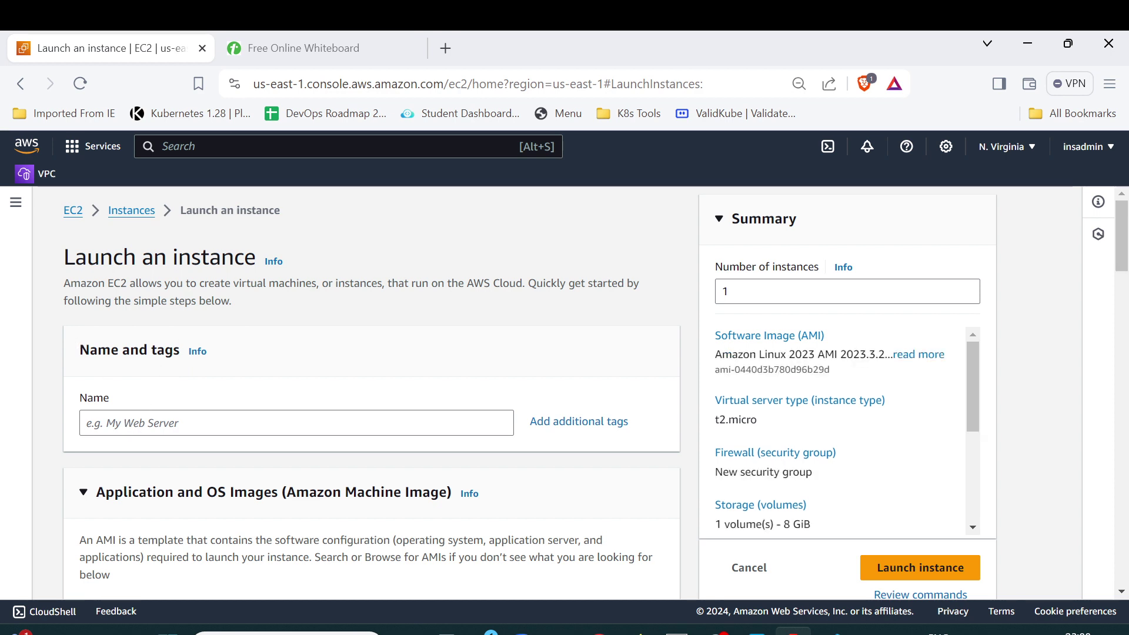
{"action": "left_click", "coordinate": [87, 423]}
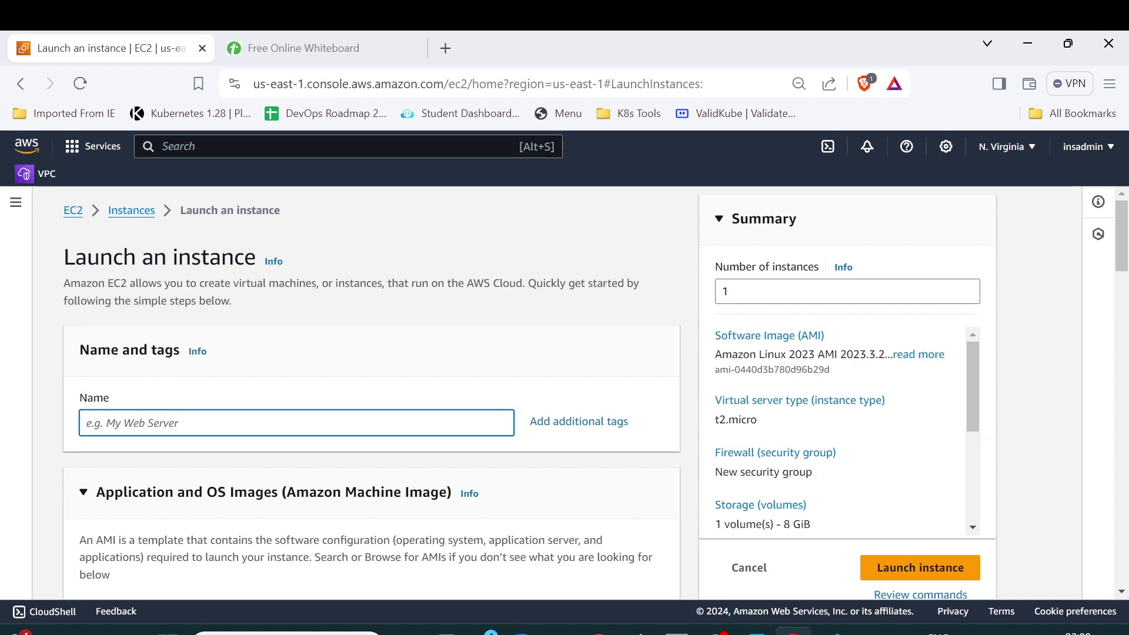
{"action": "type", "text": "webserver"}
- Browse the quick-start operating system images and choose Ubuntu for the instance
{"action": "scroll", "coordinate": [169, 410], "scroll_direction": "down", "scroll_amount": 5}
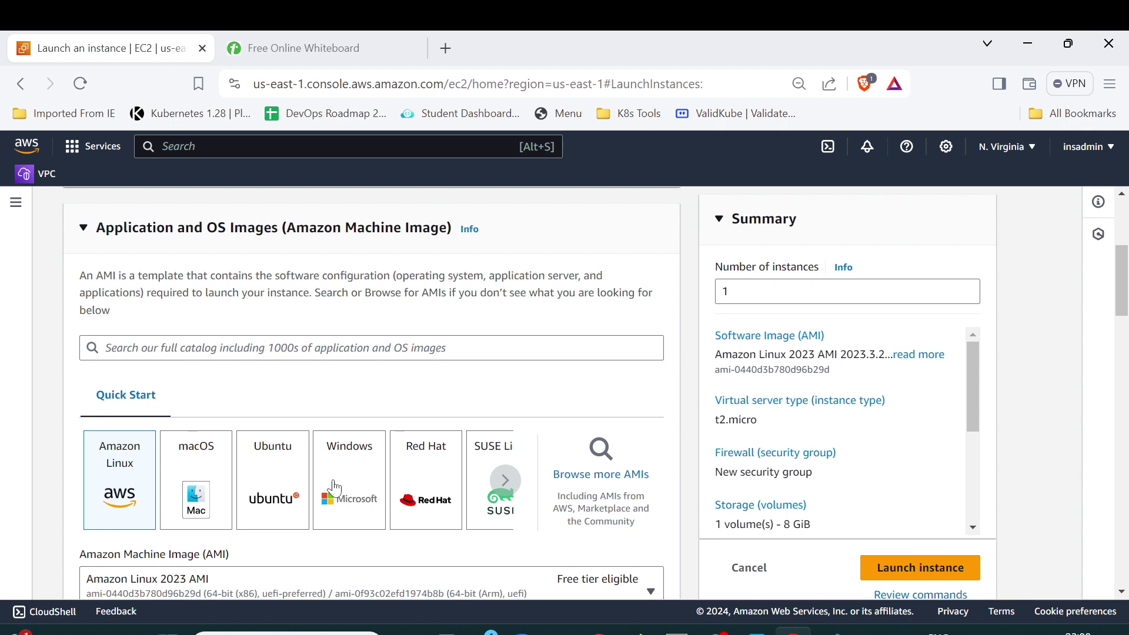
{"action": "left_click", "coordinate": [507, 482]}
{"action": "left_click", "coordinate": [515, 485]}
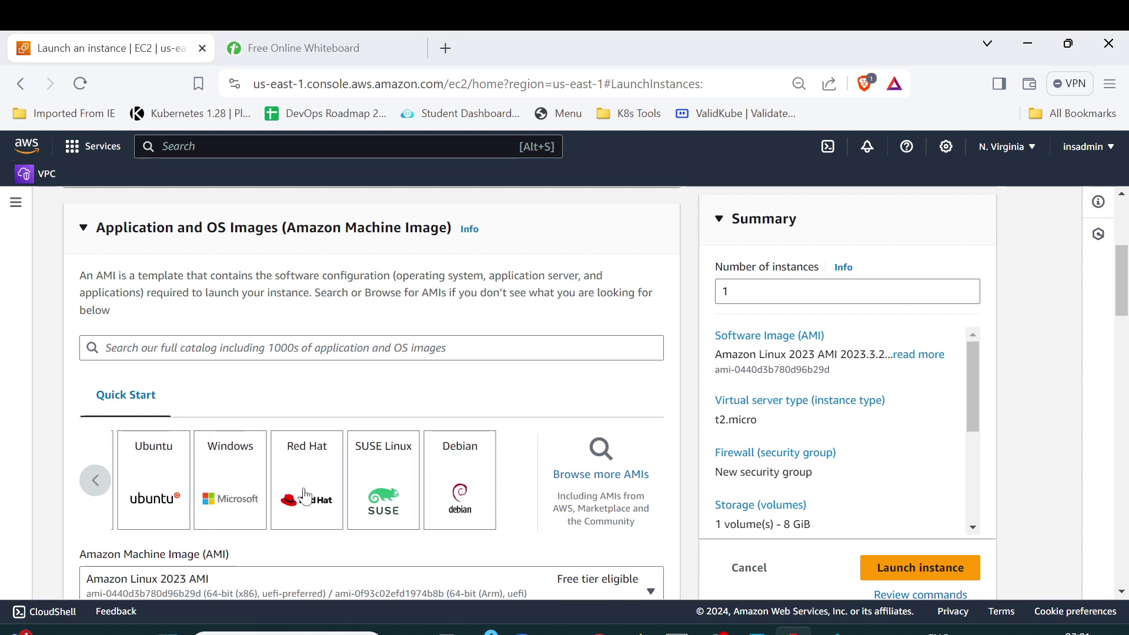
{"action": "double_click", "coordinate": [94, 481]}
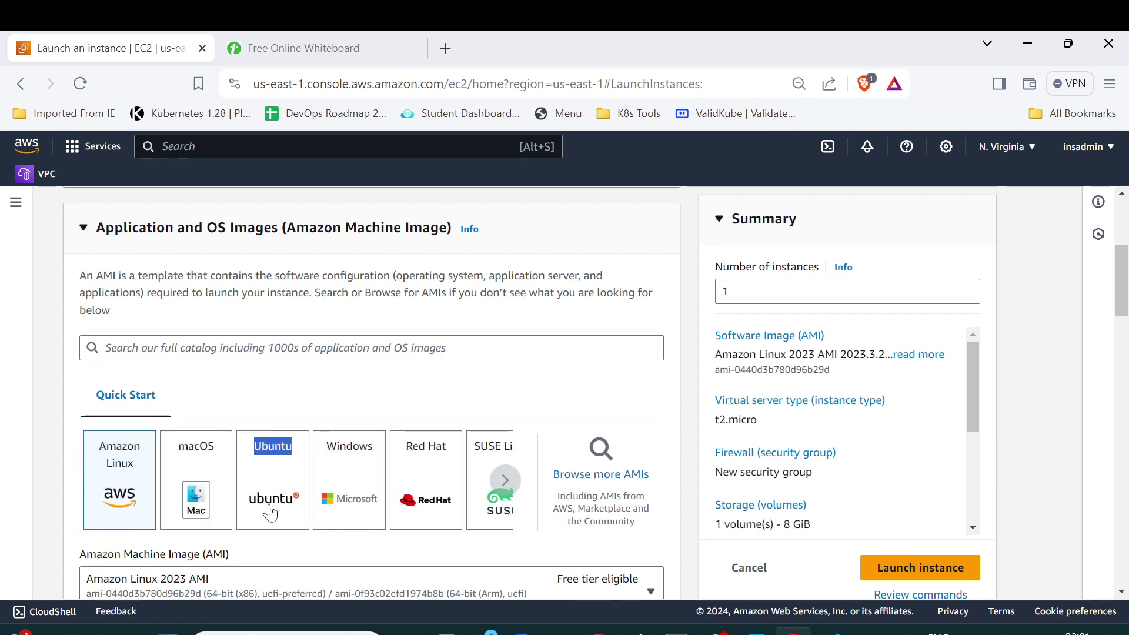
{"action": "left_click", "coordinate": [277, 485]}
- Examine the Ubuntu image's AMI ID and its available architecture options
{"action": "scroll", "coordinate": [296, 485], "scroll_direction": "down", "scroll_amount": 5}
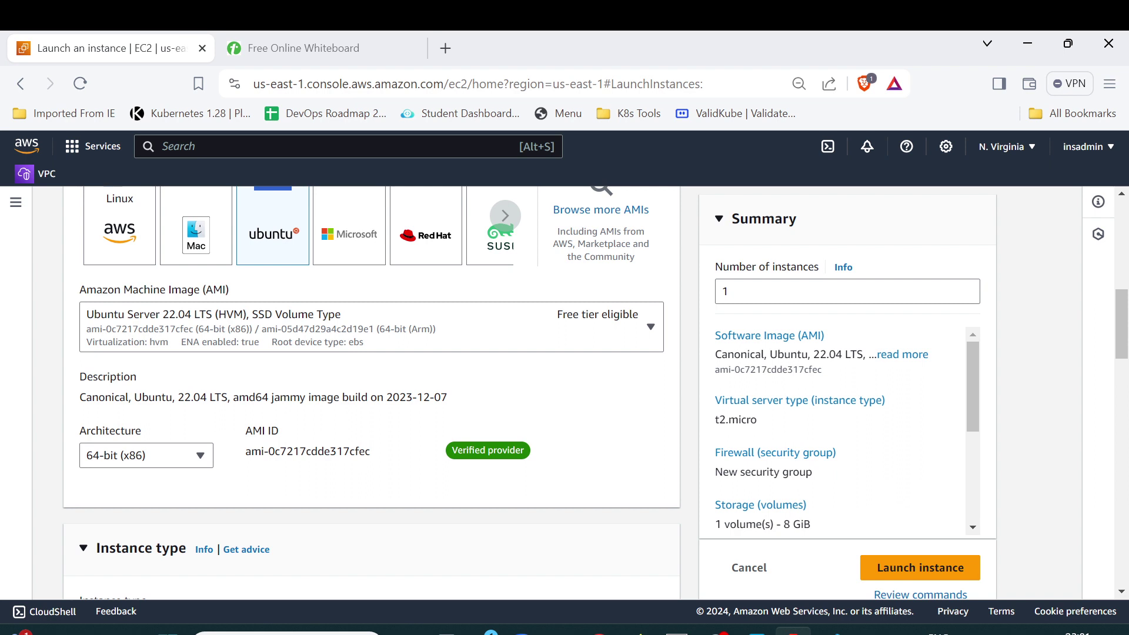
{"action": "left_click_drag", "start_coordinate": [245, 451], "coordinate": [354, 451]}
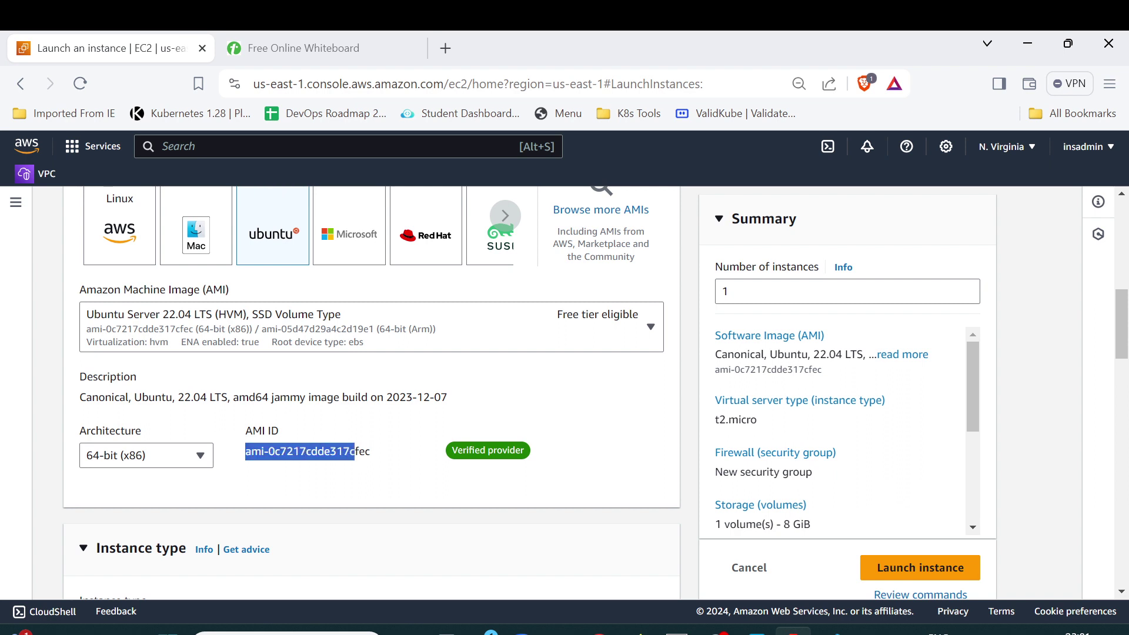
{"action": "left_click", "coordinate": [198, 464]}
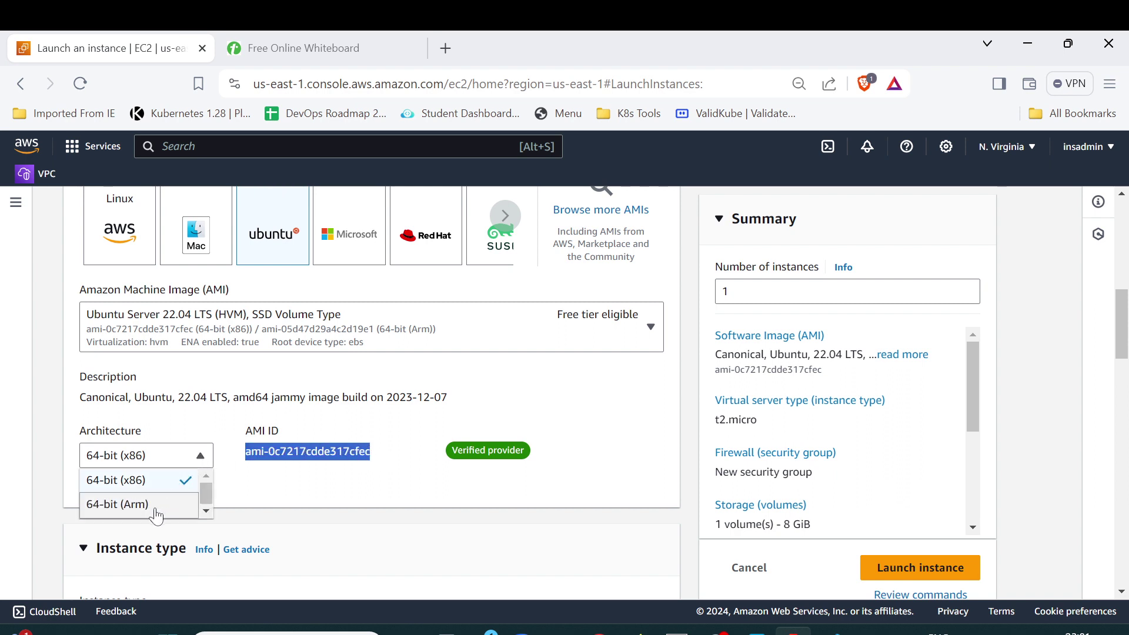
{"action": "left_click", "coordinate": [204, 464]}
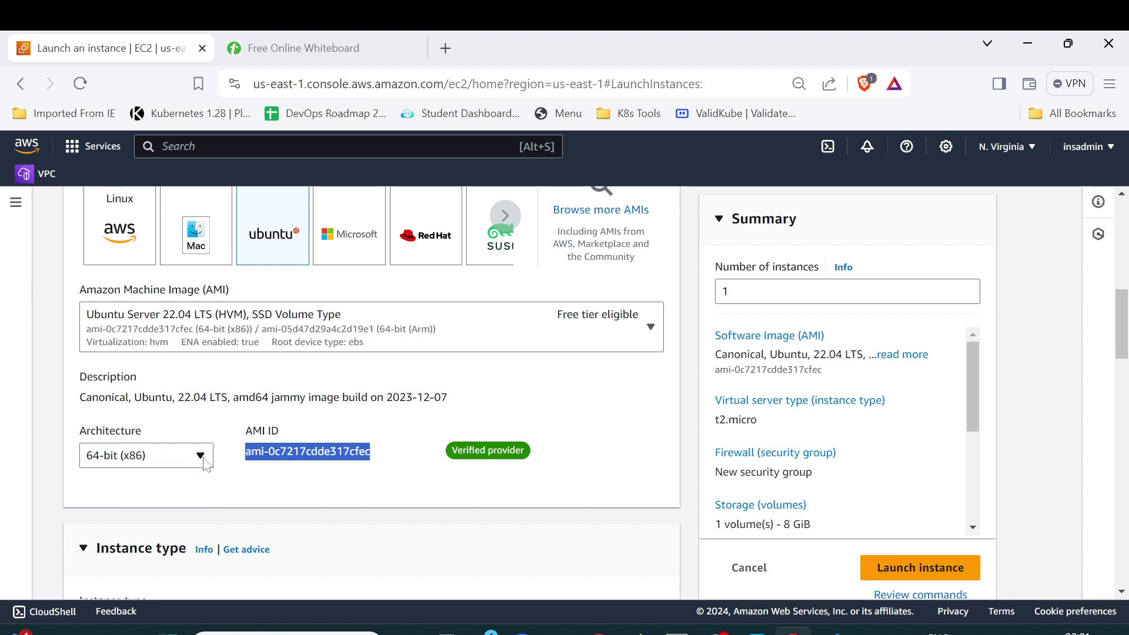
{"action": "left_click", "coordinate": [299, 476]}
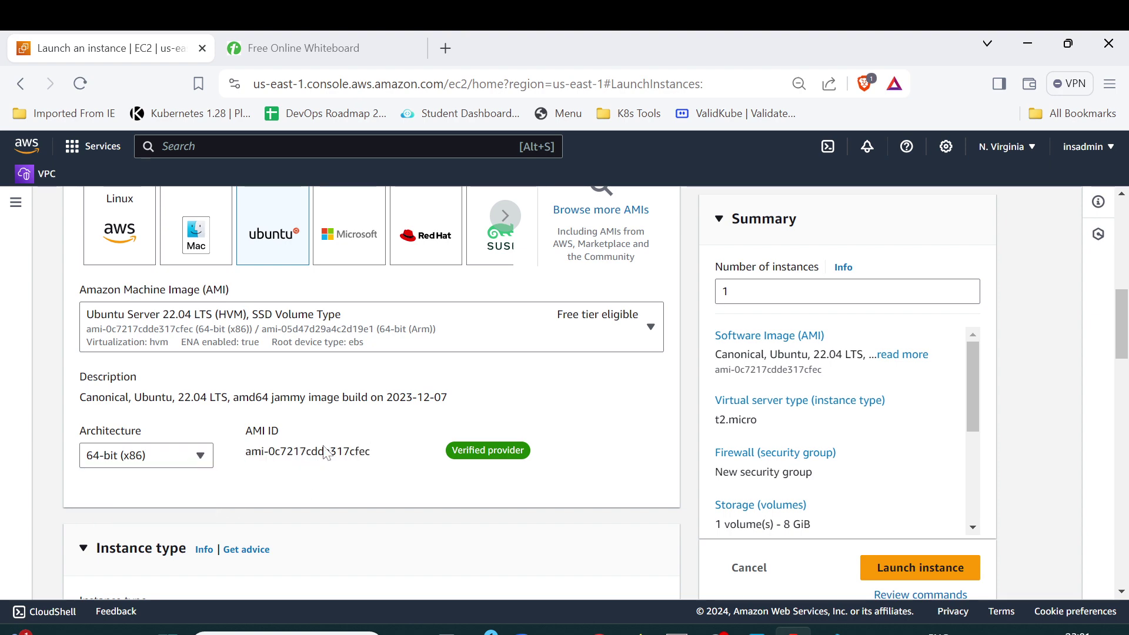
- Review the instance type's specifications and the existing key pairs offered for the new instance
{"action": "scroll", "coordinate": [327, 453], "scroll_direction": "down", "scroll_amount": 5}
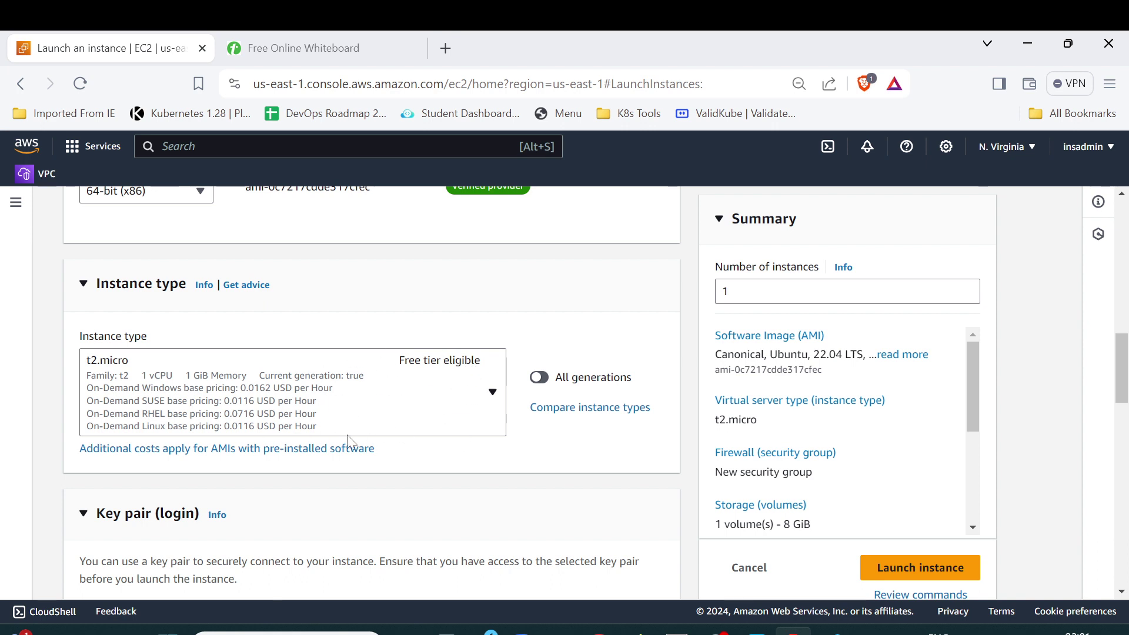
{"action": "scroll", "coordinate": [362, 420], "scroll_direction": "down", "scroll_amount": 3}
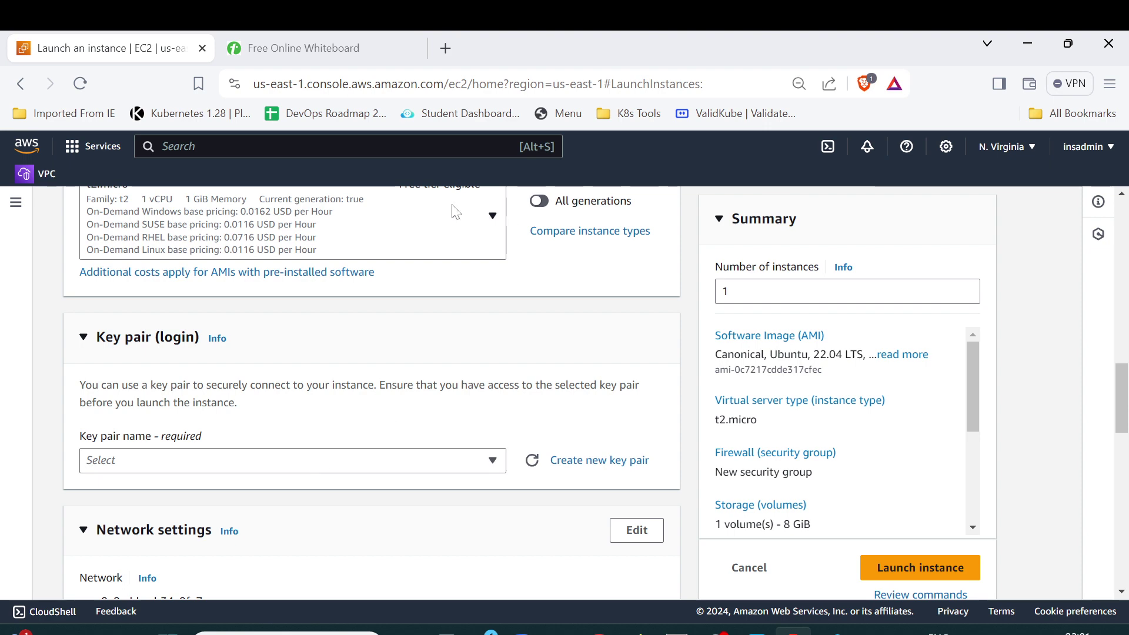
{"action": "scroll", "coordinate": [321, 400], "scroll_direction": "down", "scroll_amount": 1}
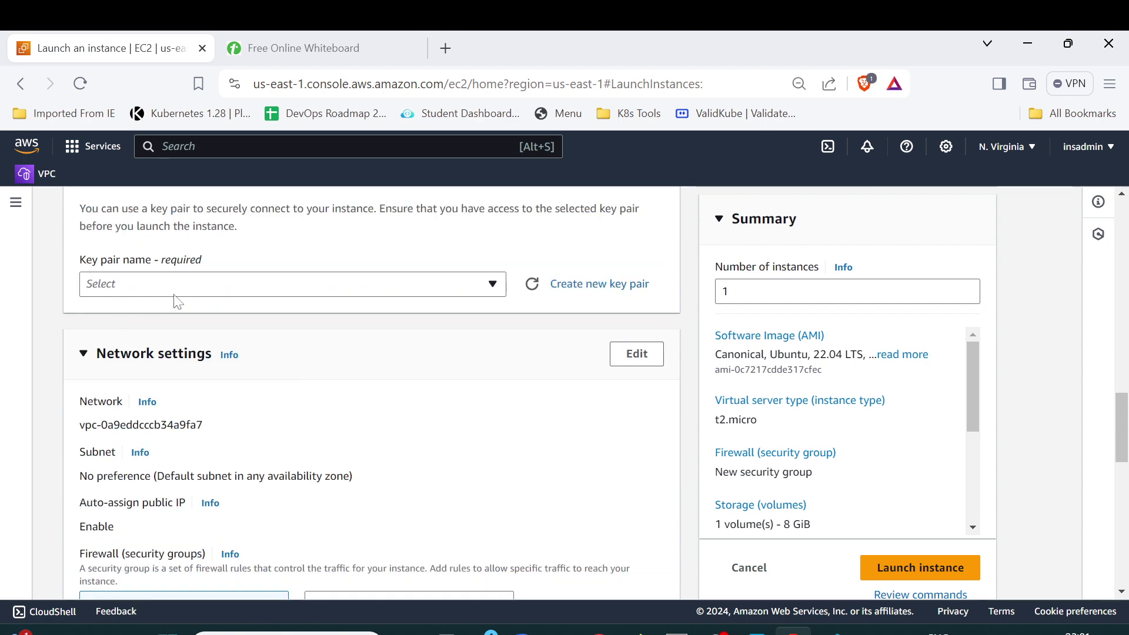
{"action": "scroll", "coordinate": [247, 355], "scroll_direction": "up", "scroll_amount": 3}
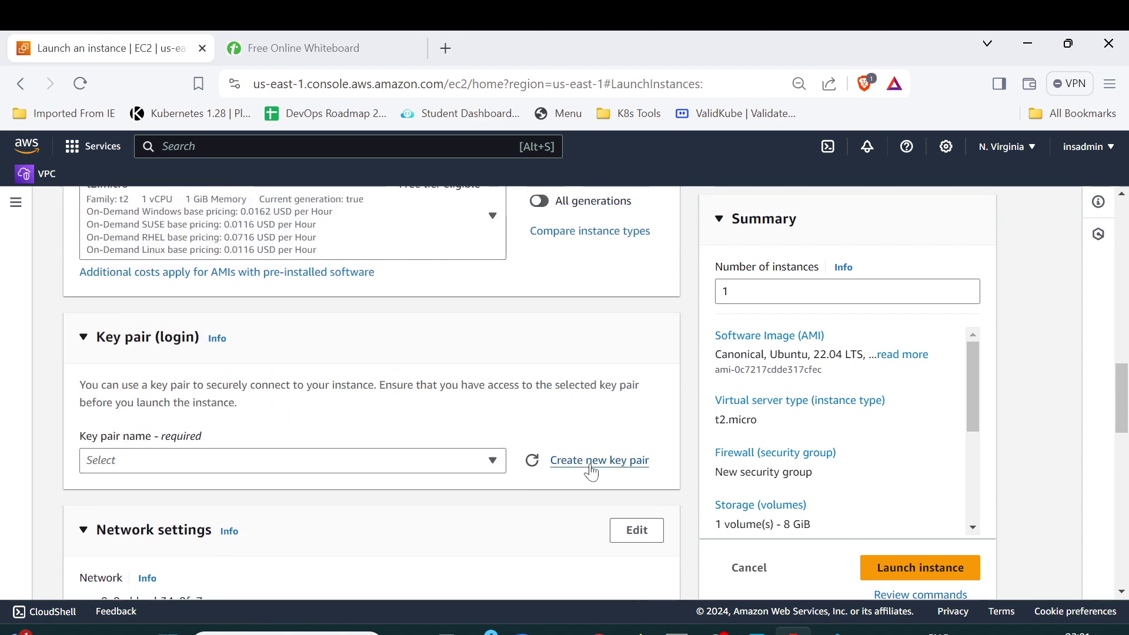
{"action": "left_click", "coordinate": [385, 463]}
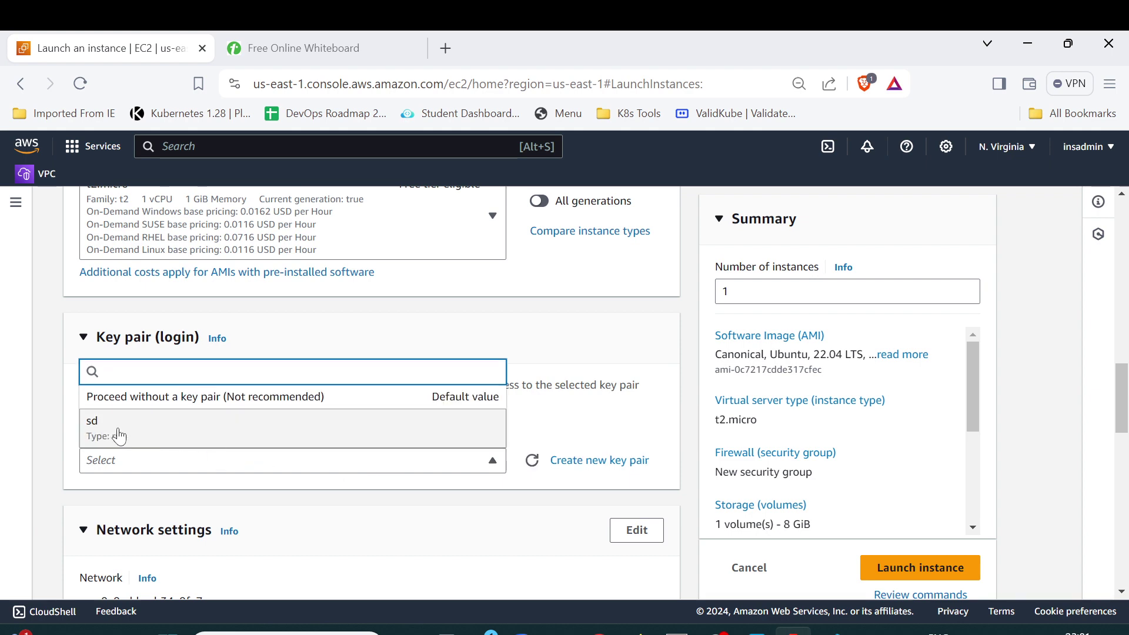
{"action": "left_click", "coordinate": [582, 436]}
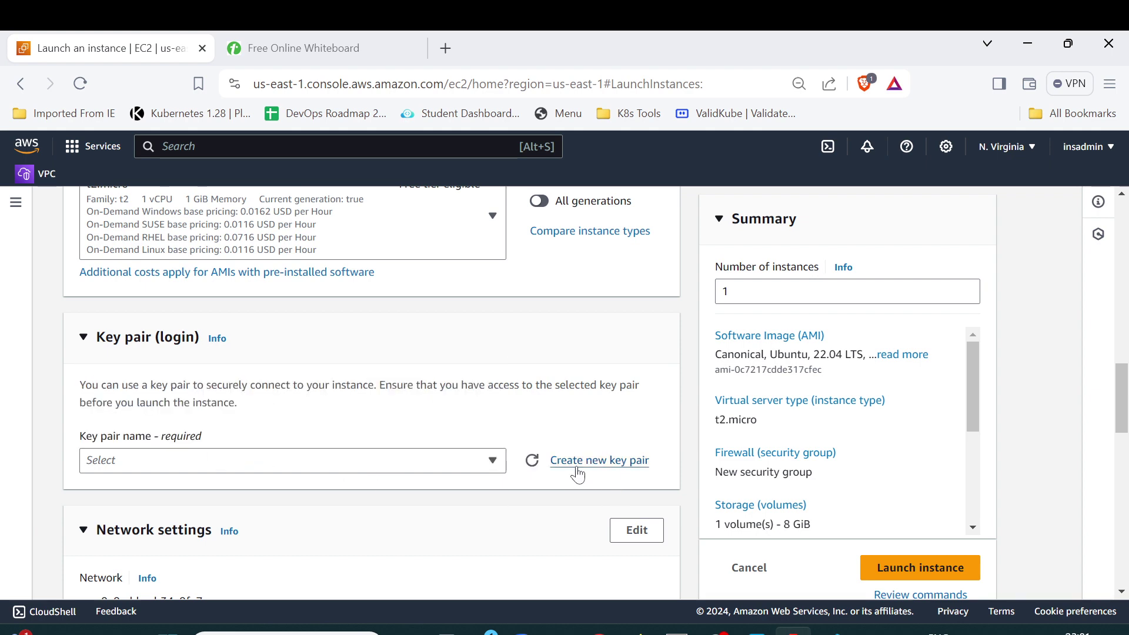
{"action": "left_click", "coordinate": [595, 464]}
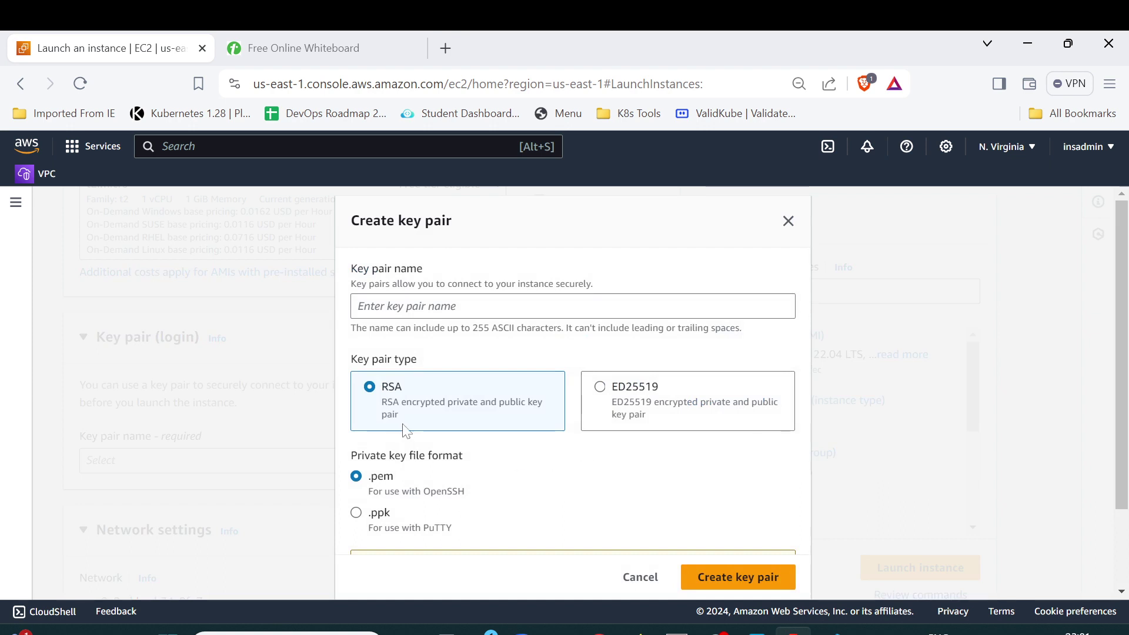
{"action": "type", "text": "ff"}
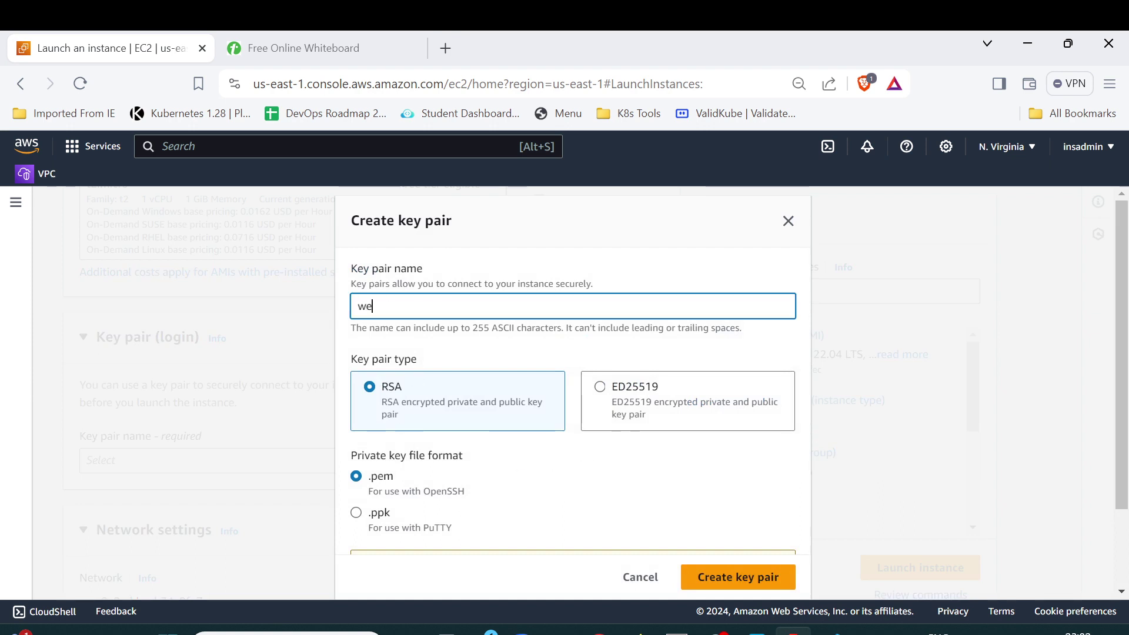
{"action": "type", "text": "bserver"}
{"action": "scroll", "coordinate": [447, 523], "scroll_direction": "down", "scroll_amount": 2}
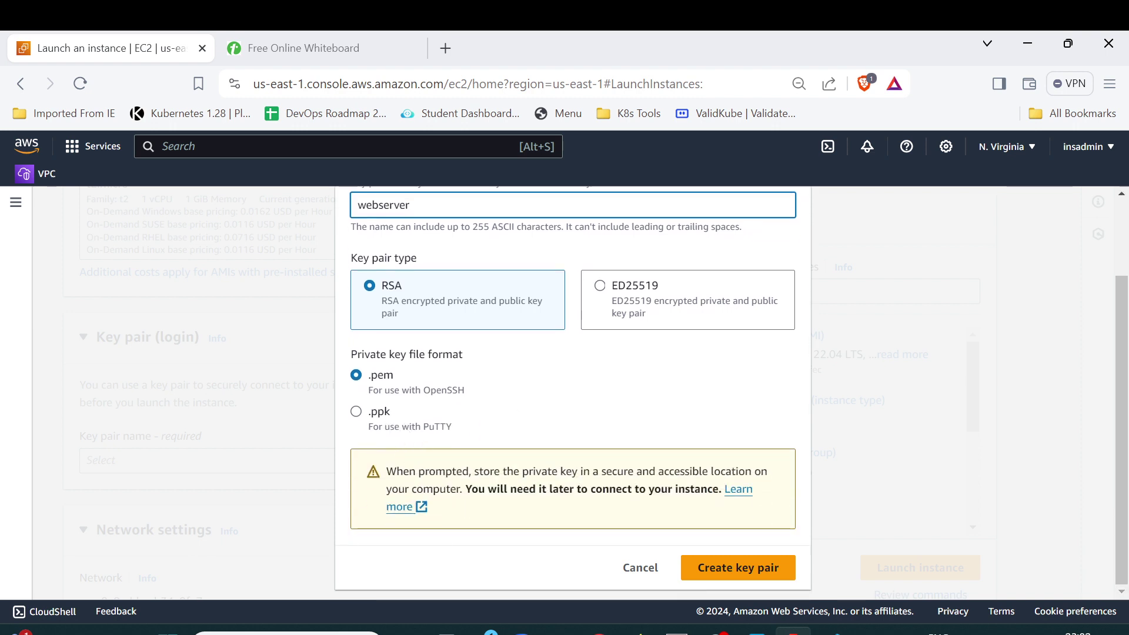
{"action": "scroll", "coordinate": [590, 514], "scroll_direction": "up", "scroll_amount": 2}
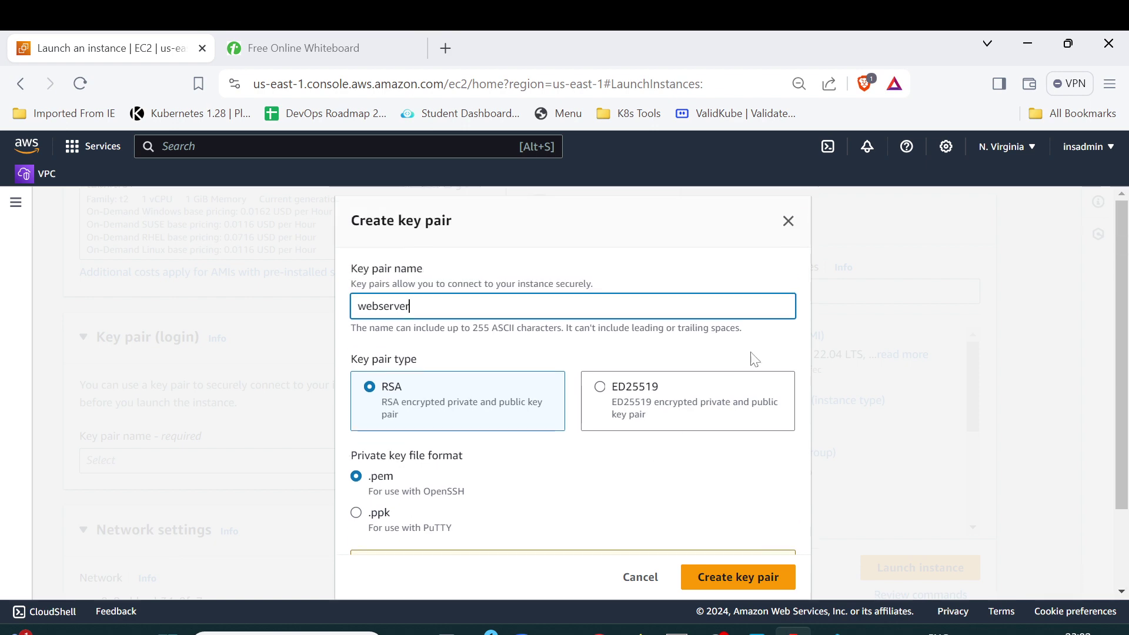
{"action": "left_click", "coordinate": [789, 221]}
- Choose the existing key pair sd for logging in to the instance
{"action": "left_click", "coordinate": [158, 458]}
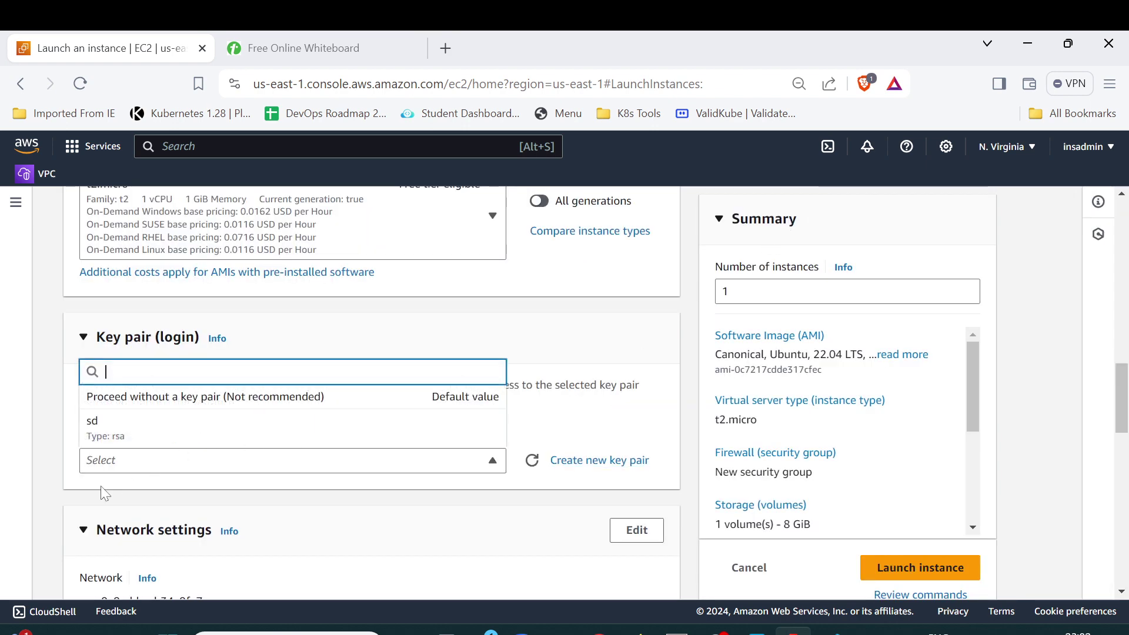
{"action": "left_click", "coordinate": [98, 435]}
{"action": "scroll", "coordinate": [221, 523], "scroll_direction": "down", "scroll_amount": 5}
{"action": "scroll", "coordinate": [218, 470], "scroll_direction": "up", "scroll_amount": 3}
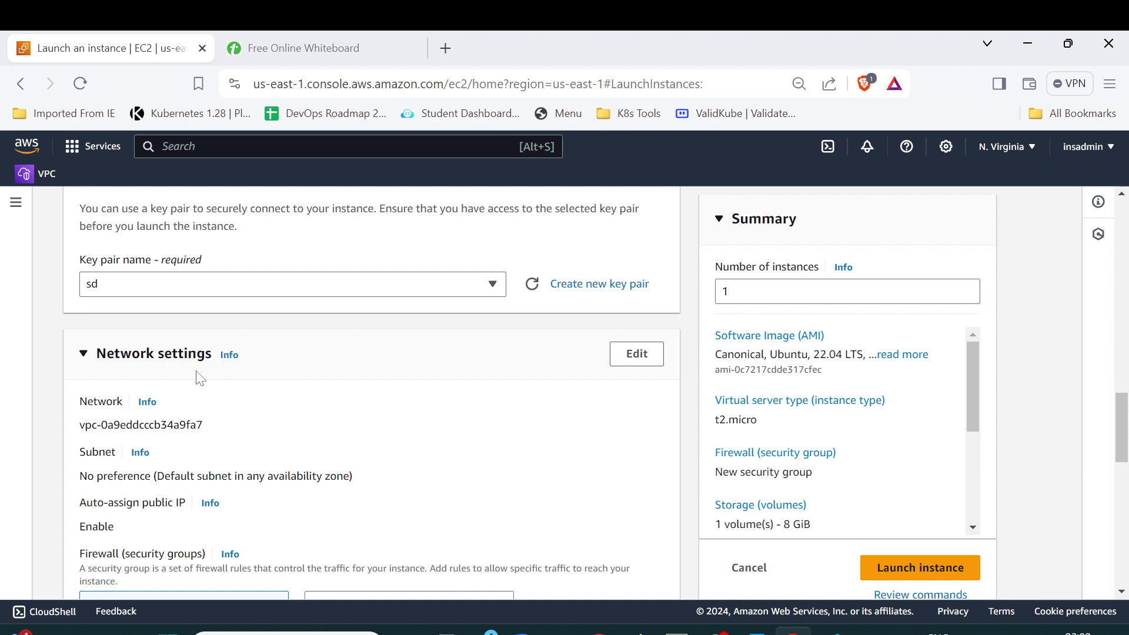
- Switch to the whiteboard, divide the inner EC2 box horizontally, label its upper half public, and draw a line from the outer box to EC2
{"action": "left_click", "coordinate": [300, 47]}
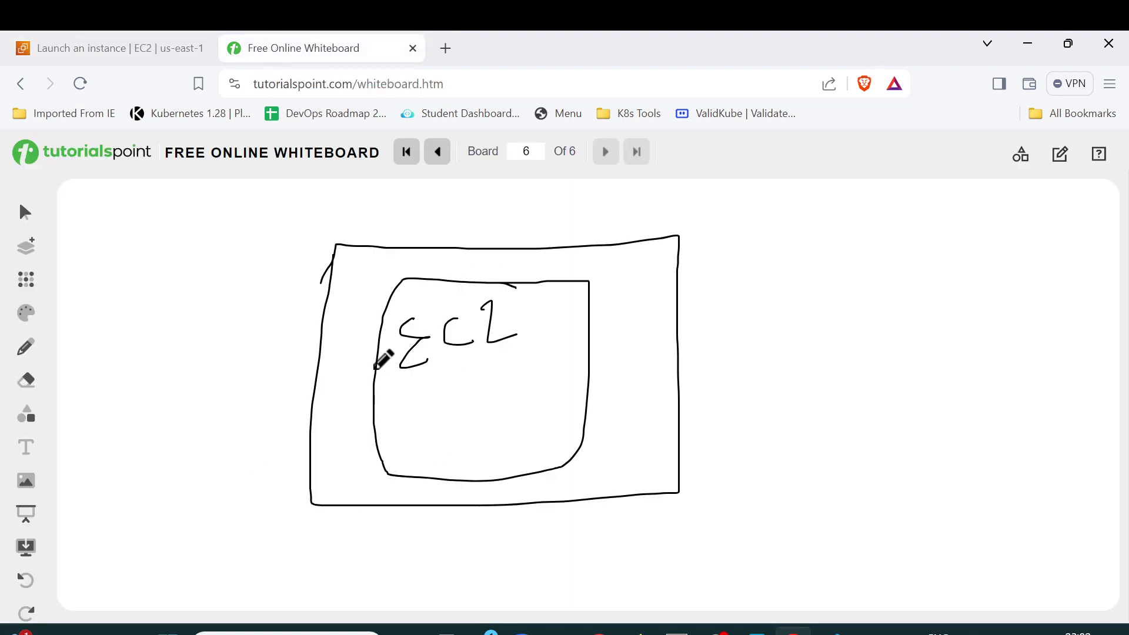
{"action": "left_click_drag", "start_coordinate": [374, 369], "coordinate": [591, 364]}
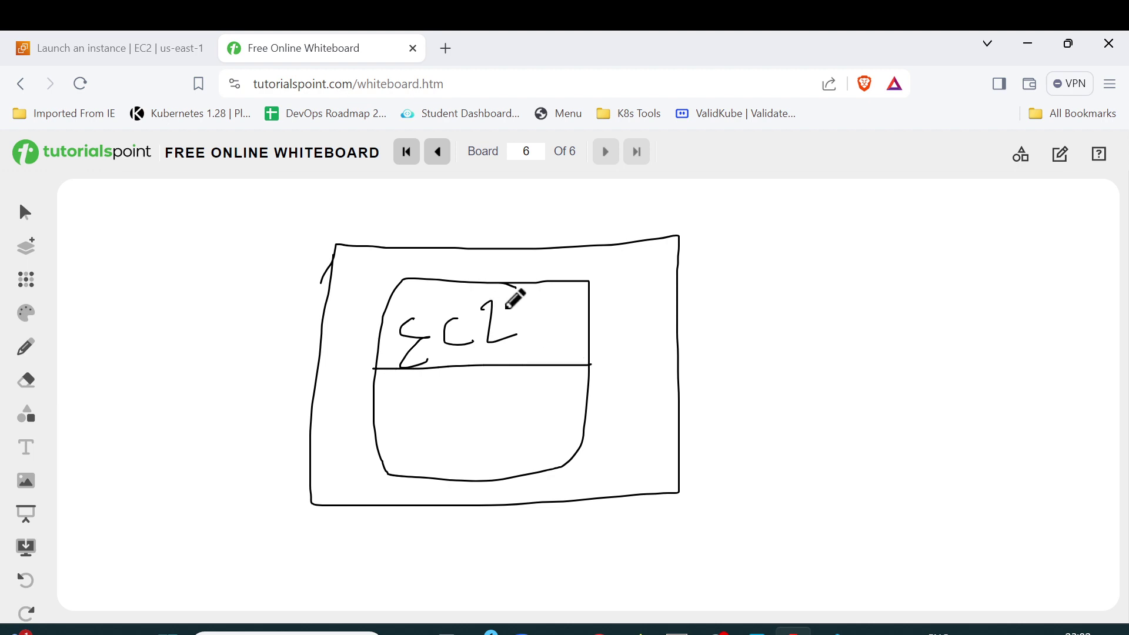
{"action": "left_click_drag", "start_coordinate": [510, 307], "coordinate": [555, 323]}
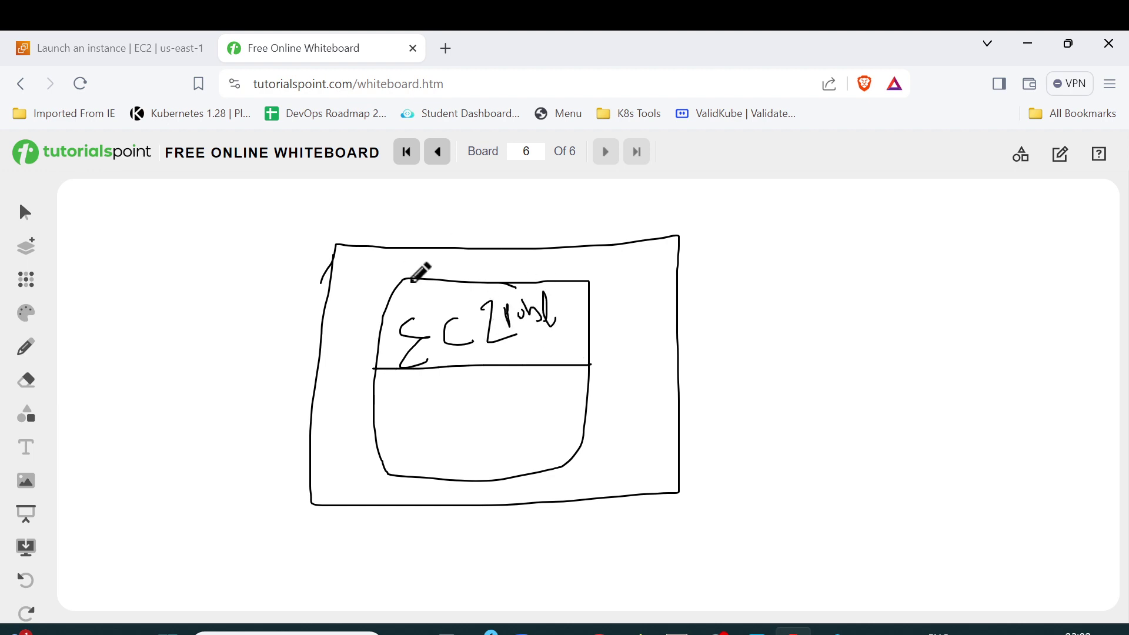
{"action": "left_click_drag", "start_coordinate": [325, 329], "coordinate": [430, 337]}
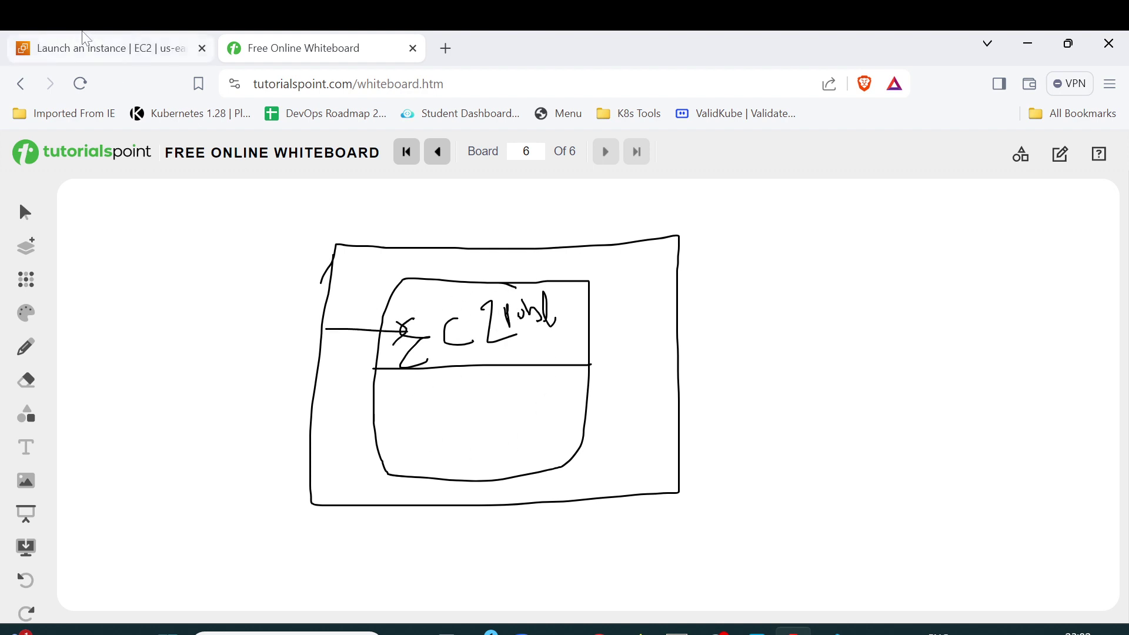
- Switch back to the AWS console, open the network settings for editing, and set the VPC to myfirstvpc
{"action": "left_click", "coordinate": [88, 46]}
{"action": "left_click", "coordinate": [640, 364]}
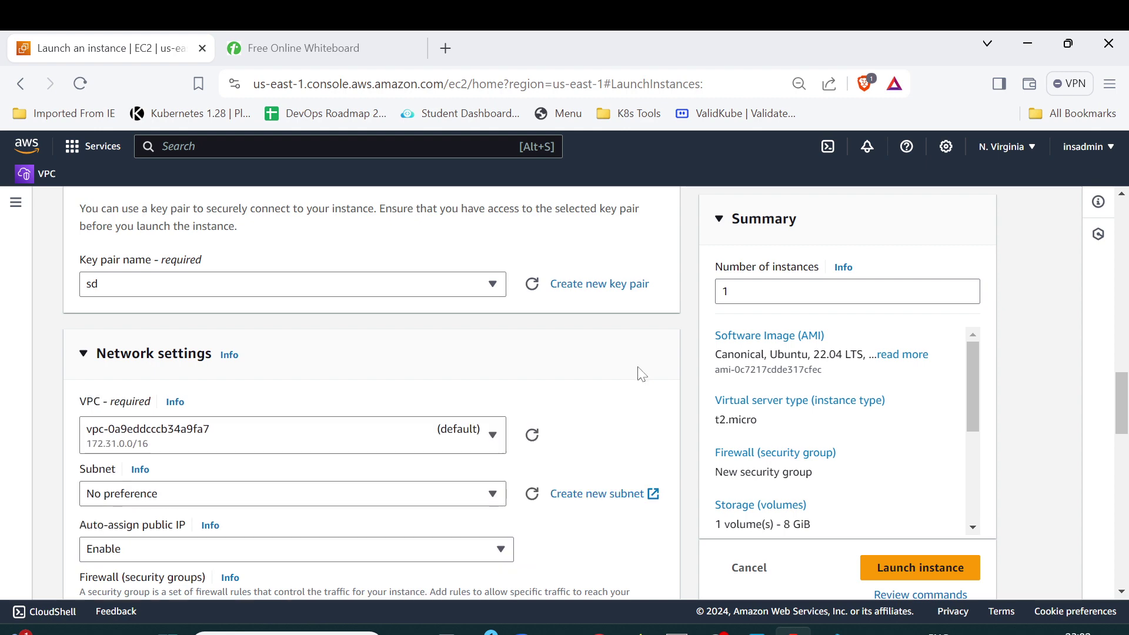
{"action": "scroll", "coordinate": [255, 520], "scroll_direction": "down", "scroll_amount": 1}
{"action": "scroll", "coordinate": [256, 520], "scroll_direction": "down", "scroll_amount": 1}
{"action": "left_click", "coordinate": [180, 271]}
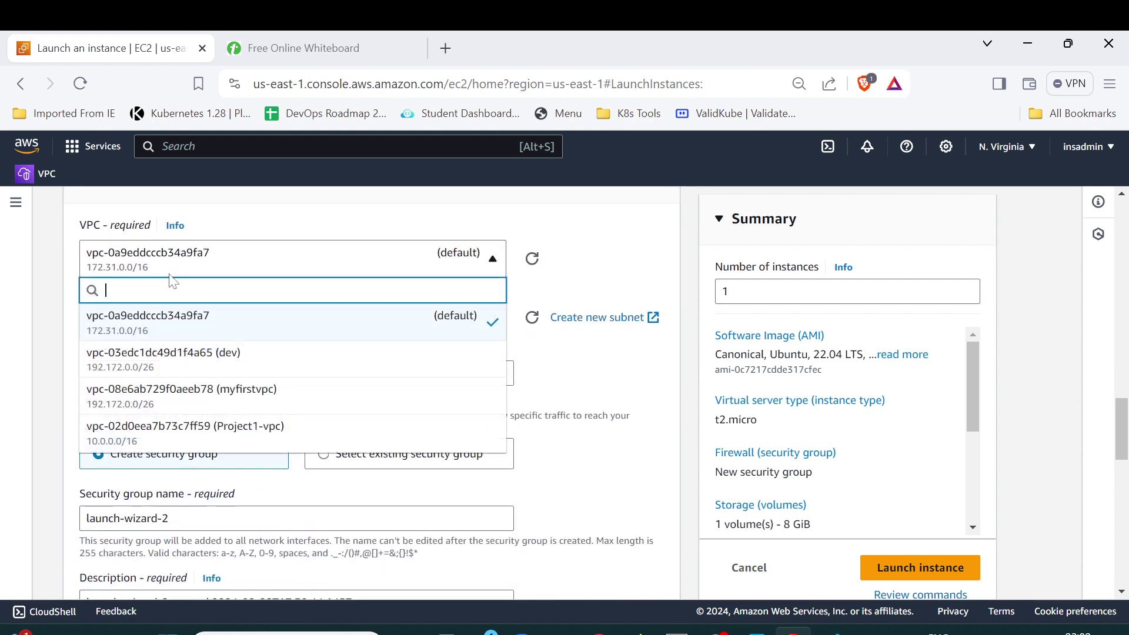
{"action": "left_click", "coordinate": [234, 397]}
- Choose the public subnet for the instance and enable auto-assigning of a public IP
{"action": "left_click", "coordinate": [210, 331]}
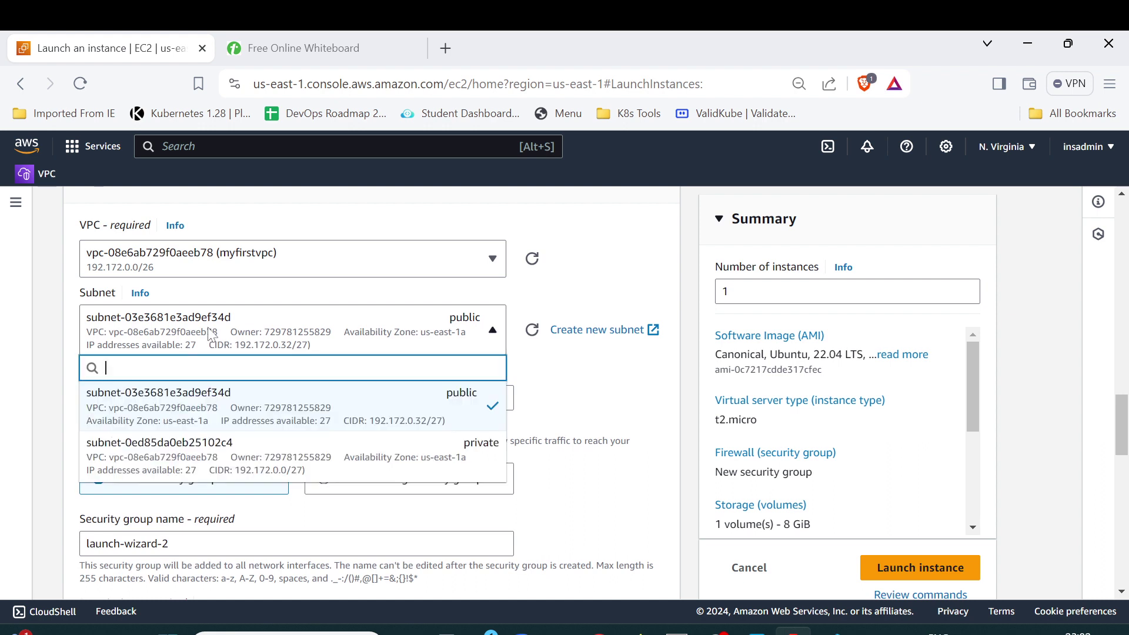
{"action": "left_click", "coordinate": [322, 411]}
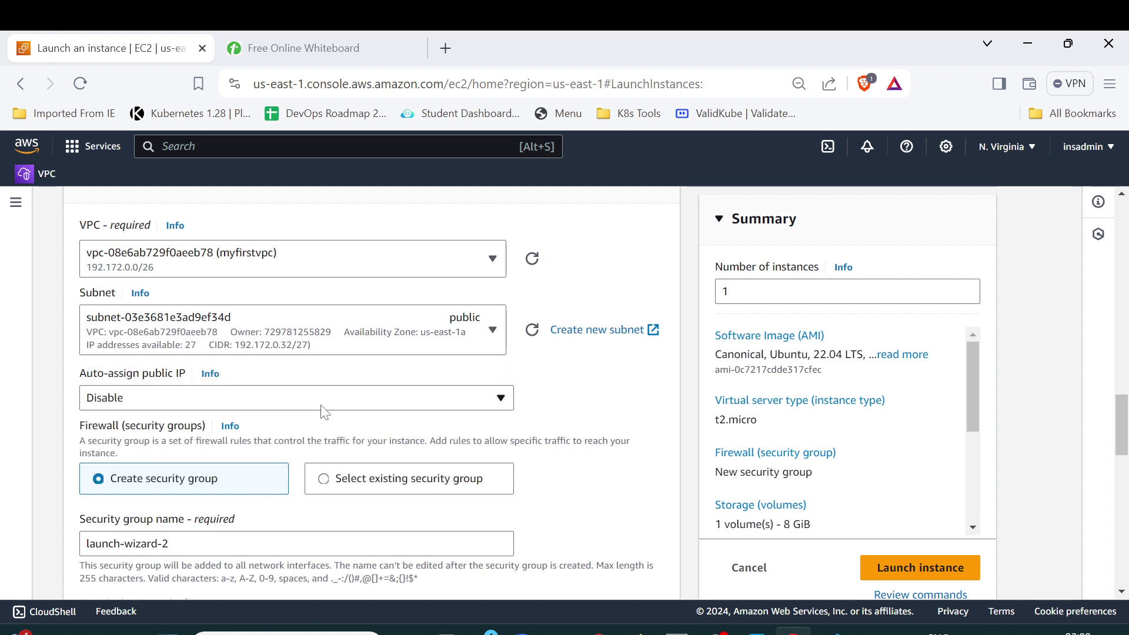
{"action": "left_click", "coordinate": [459, 401]}
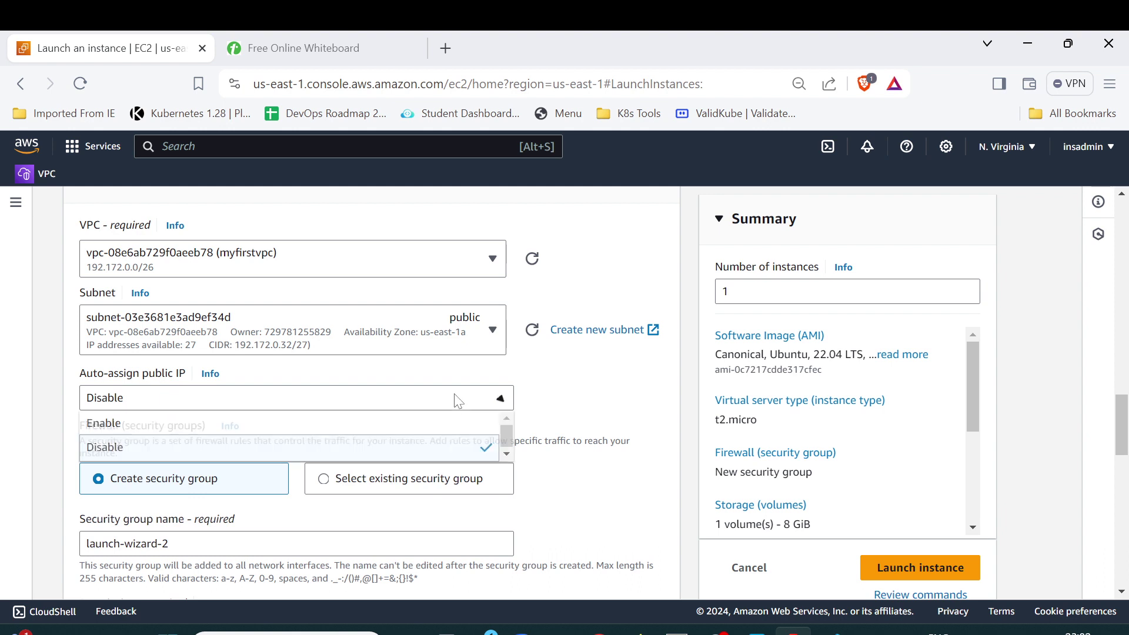
{"action": "left_click", "coordinate": [147, 428]}
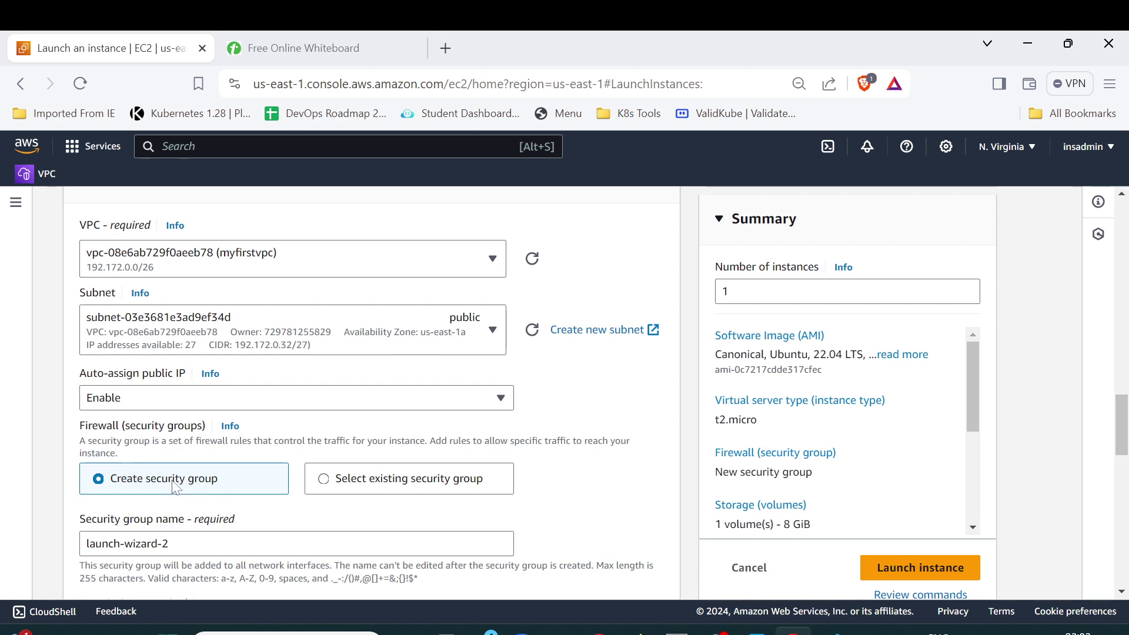
{"action": "scroll", "coordinate": [265, 470], "scroll_direction": "down", "scroll_amount": 5}
{"action": "scroll", "coordinate": [351, 448], "scroll_direction": "up", "scroll_amount": 3}
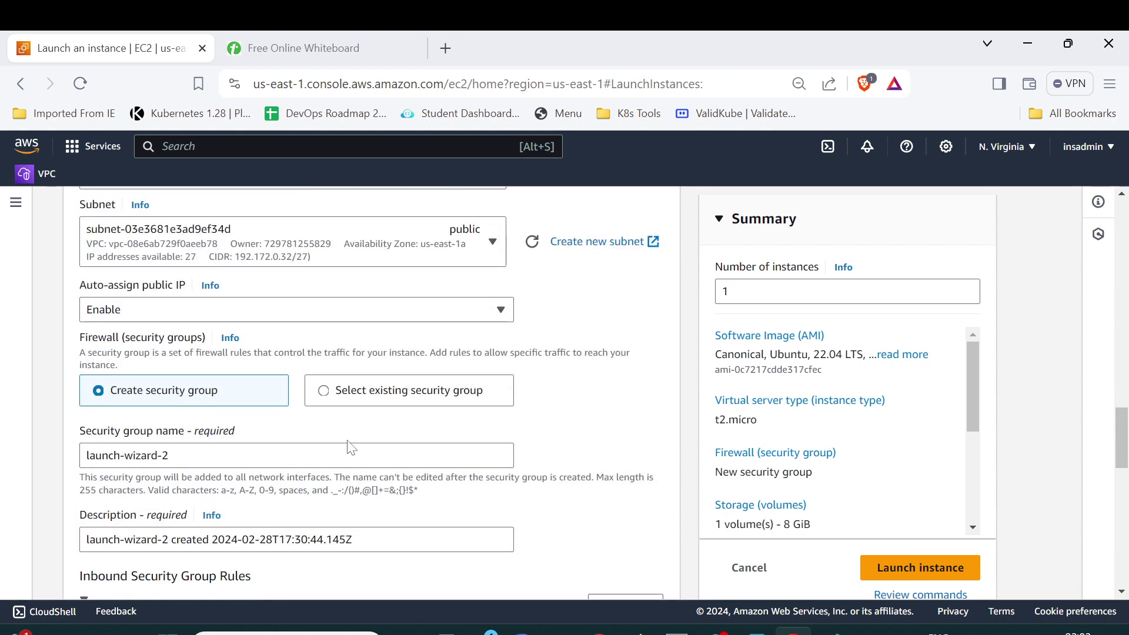
{"action": "left_click", "coordinate": [381, 392]}
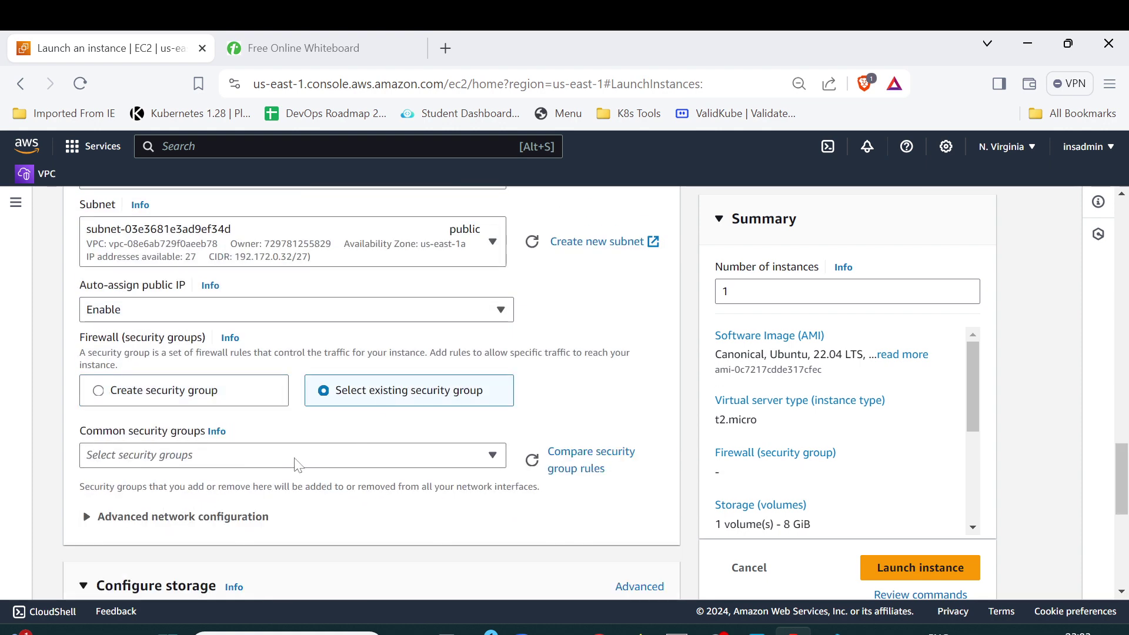
{"action": "left_click", "coordinate": [250, 465]}
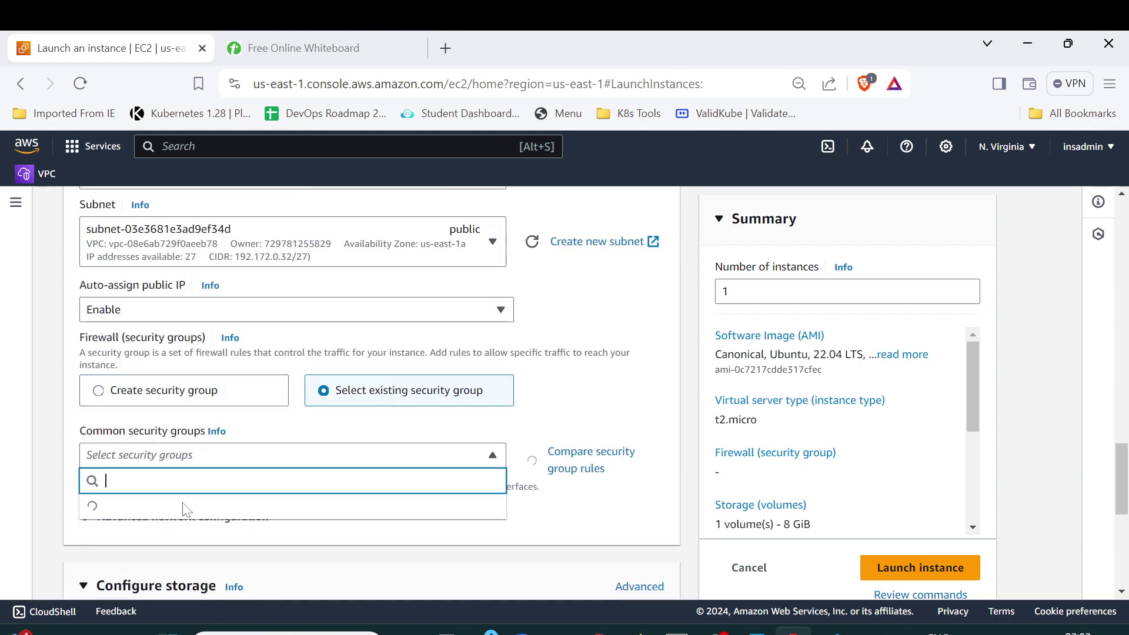
{"action": "left_click", "coordinate": [297, 436]}
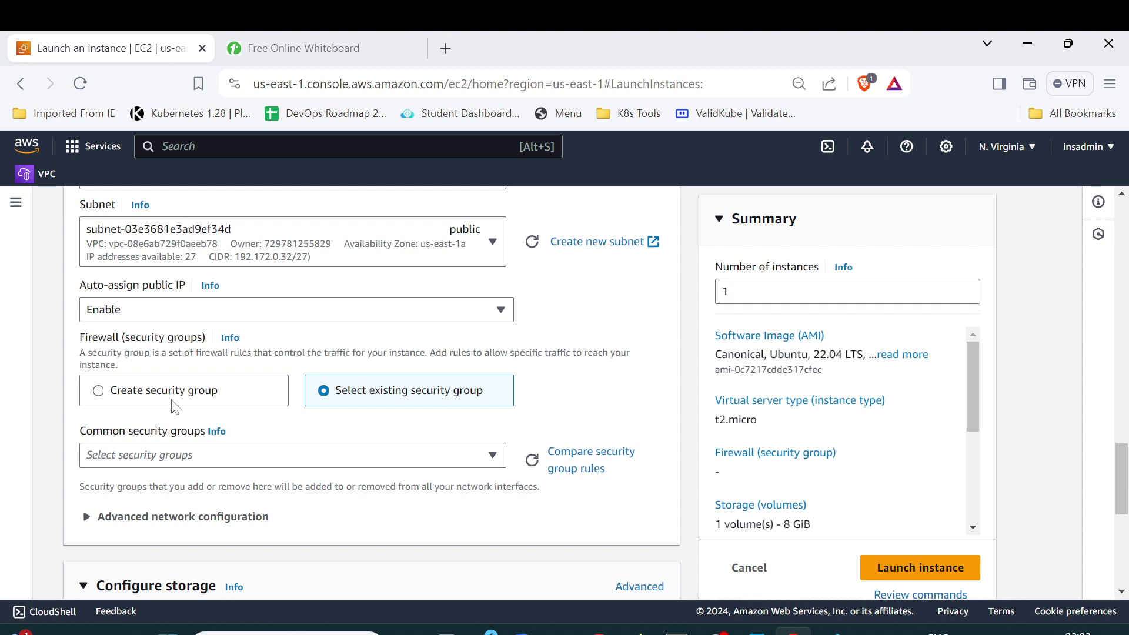
{"action": "scroll", "coordinate": [159, 377], "scroll_direction": "down", "scroll_amount": 3}
{"action": "left_click", "coordinate": [156, 216]}
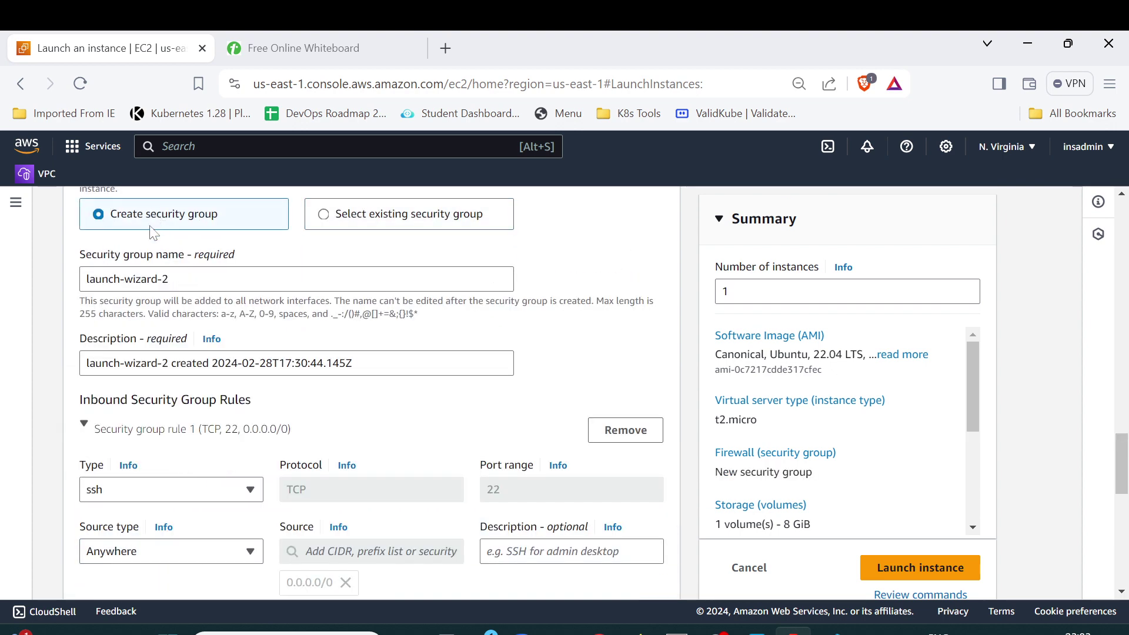
- Name the new security group webserver_project_sg
{"action": "left_click", "coordinate": [168, 279]}
{"action": "key", "text": "ctrl+a"}
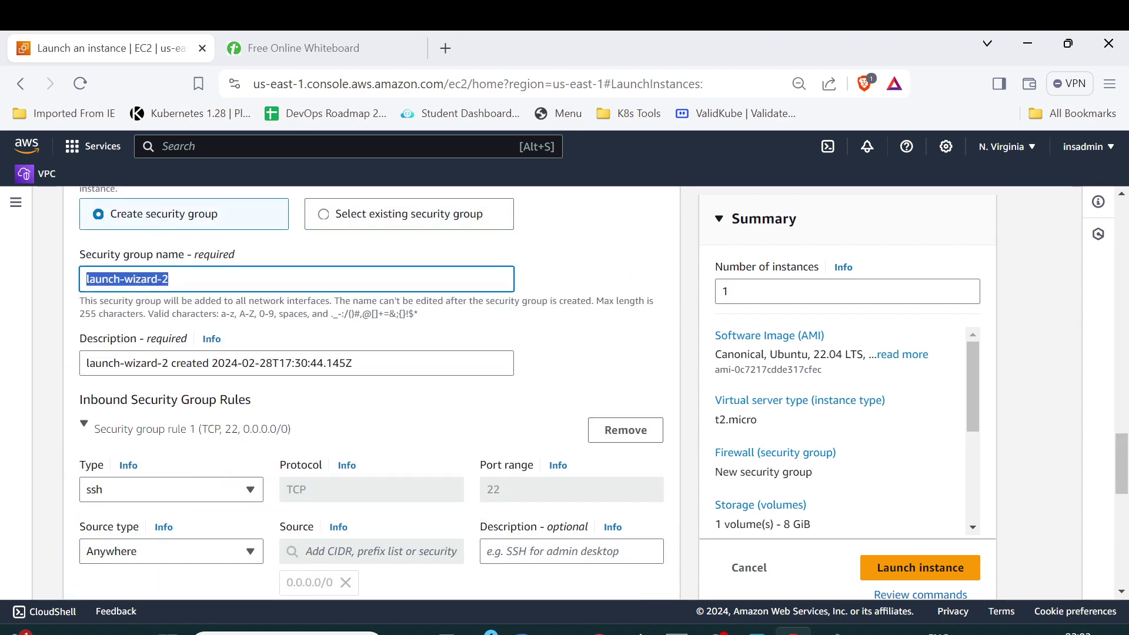
{"action": "type", "text": "webserver_pro"}
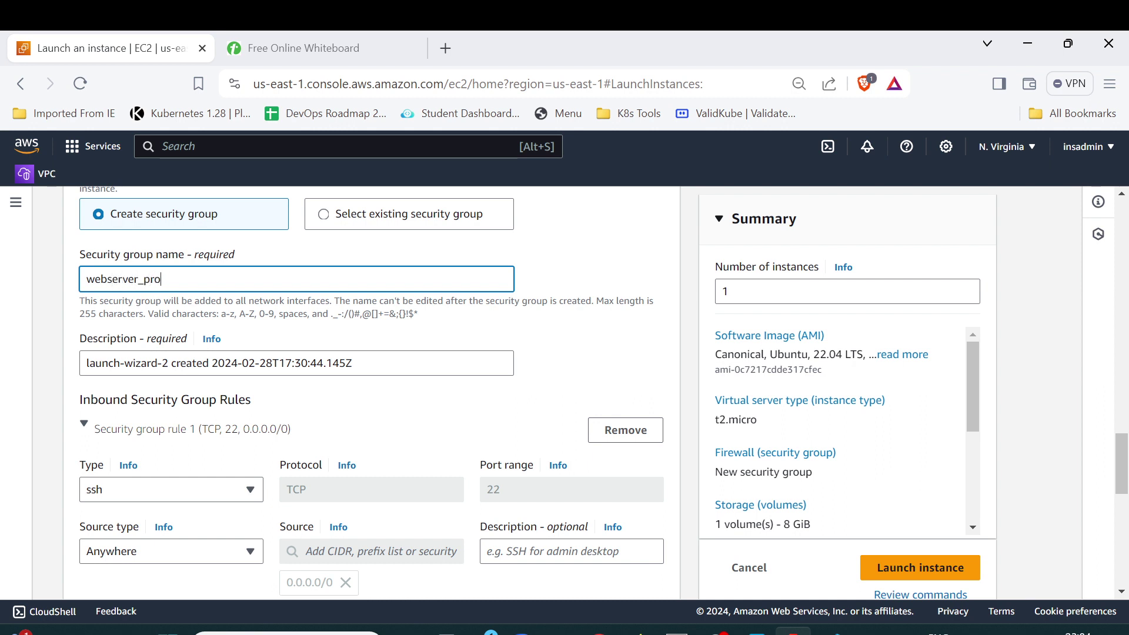
{"action": "type", "text": "ject_sg"}
{"action": "key", "text": "Tab"}
{"action": "key", "text": "ctrl+a"}
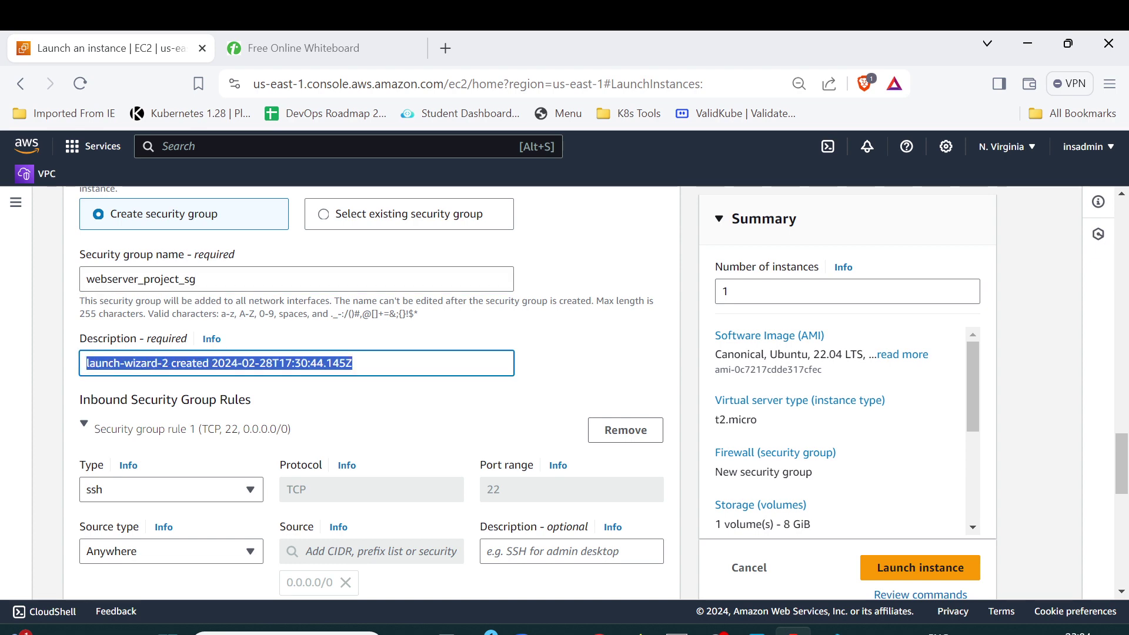
- Add a second inbound security group rule and set its type to HTTP
{"action": "scroll", "coordinate": [370, 382], "scroll_direction": "down", "scroll_amount": 3}
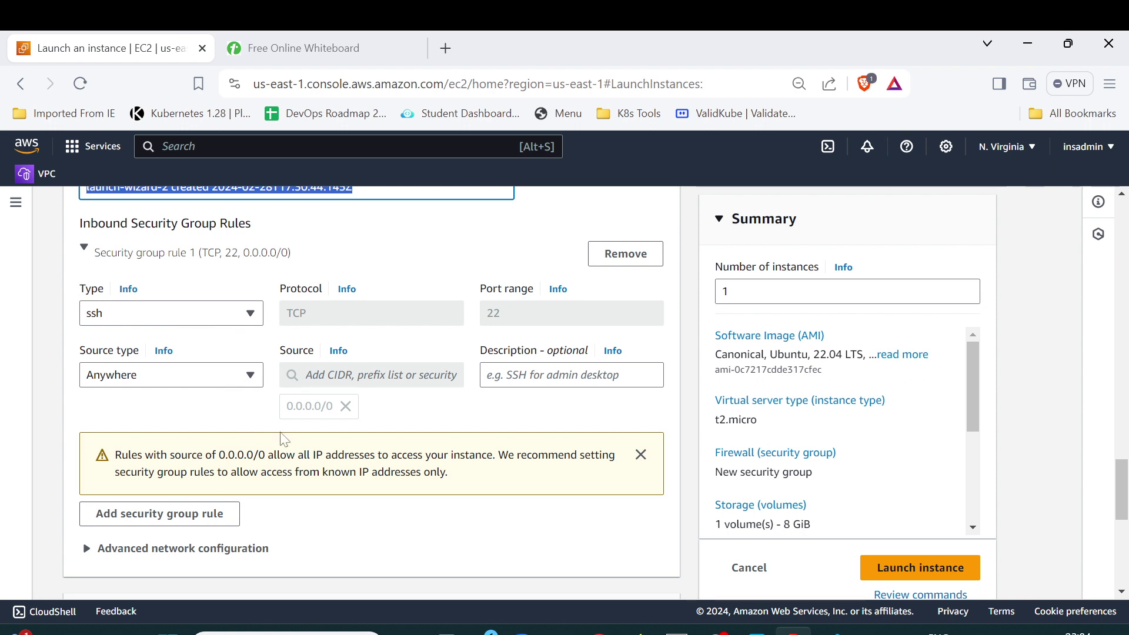
{"action": "scroll", "coordinate": [341, 418], "scroll_direction": "down", "scroll_amount": 3}
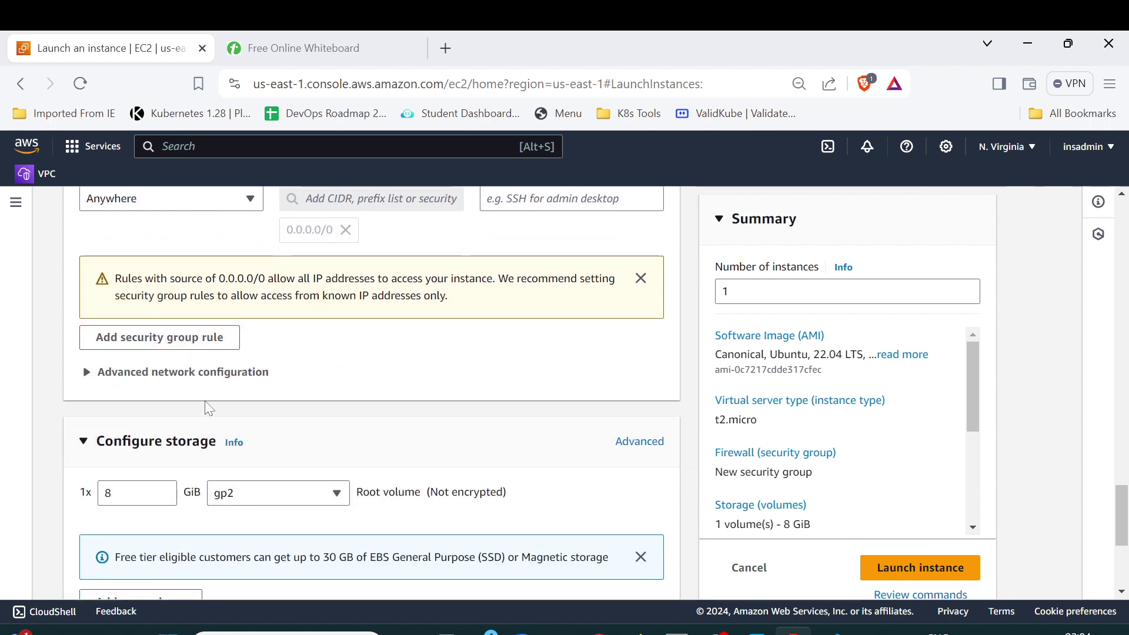
{"action": "scroll", "coordinate": [176, 412], "scroll_direction": "up", "scroll_amount": 2}
{"action": "left_click", "coordinate": [154, 423]}
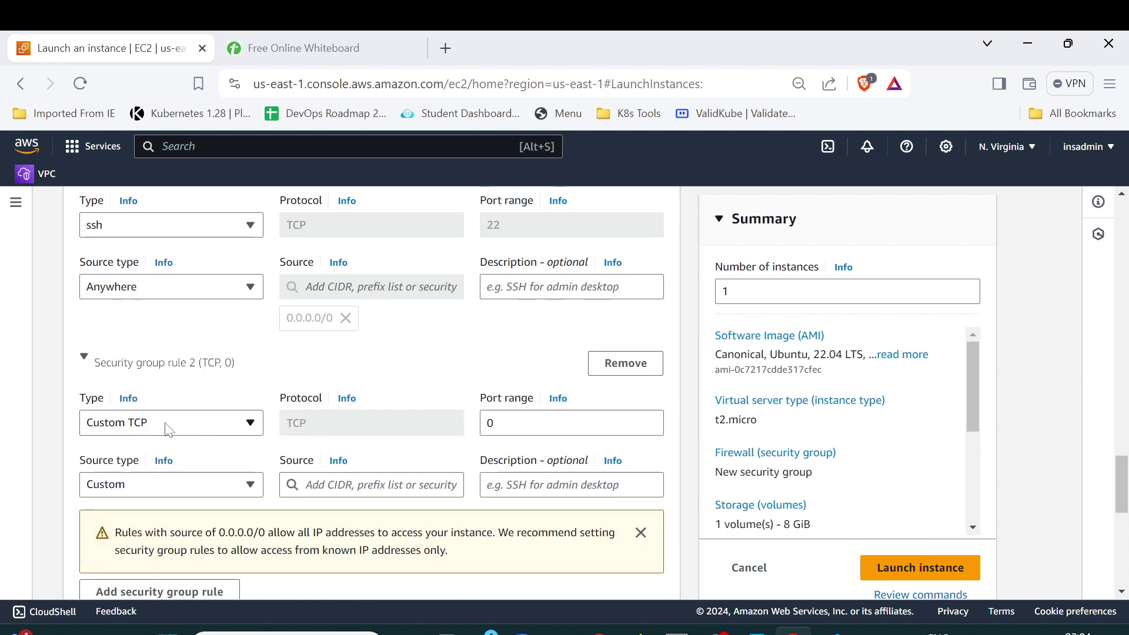
{"action": "left_click", "coordinate": [190, 429]}
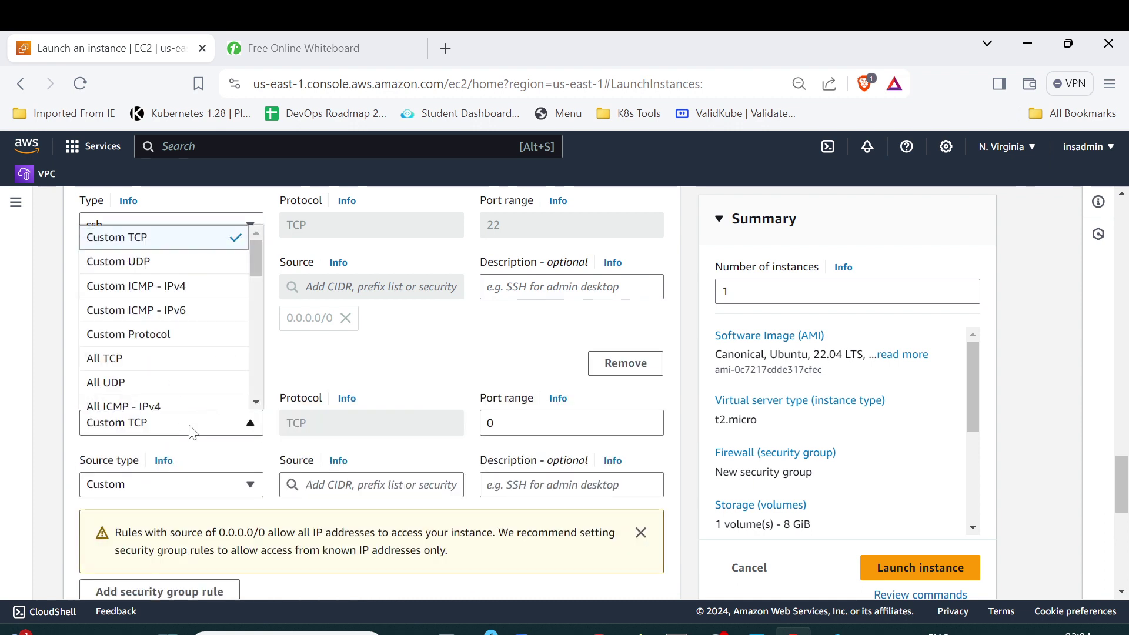
{"action": "scroll", "coordinate": [188, 406], "scroll_direction": "down", "scroll_amount": 3}
{"action": "left_click", "coordinate": [159, 402]}
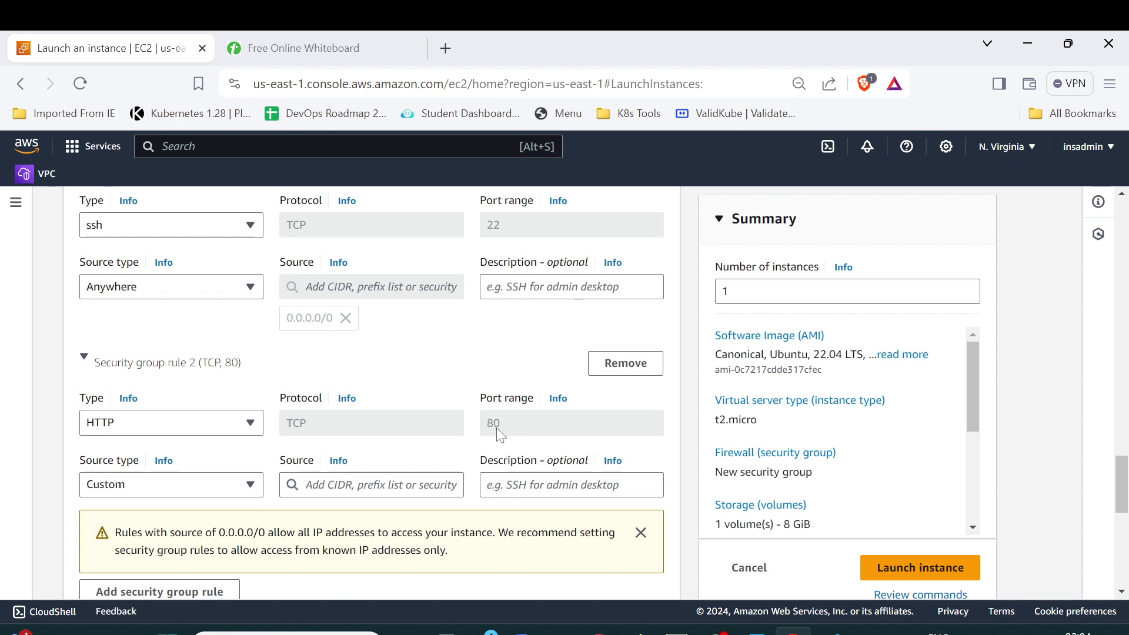
- Review the HTTP rule's source type and the root volume's storage settings
{"action": "scroll", "coordinate": [507, 434], "scroll_direction": "down", "scroll_amount": 2}
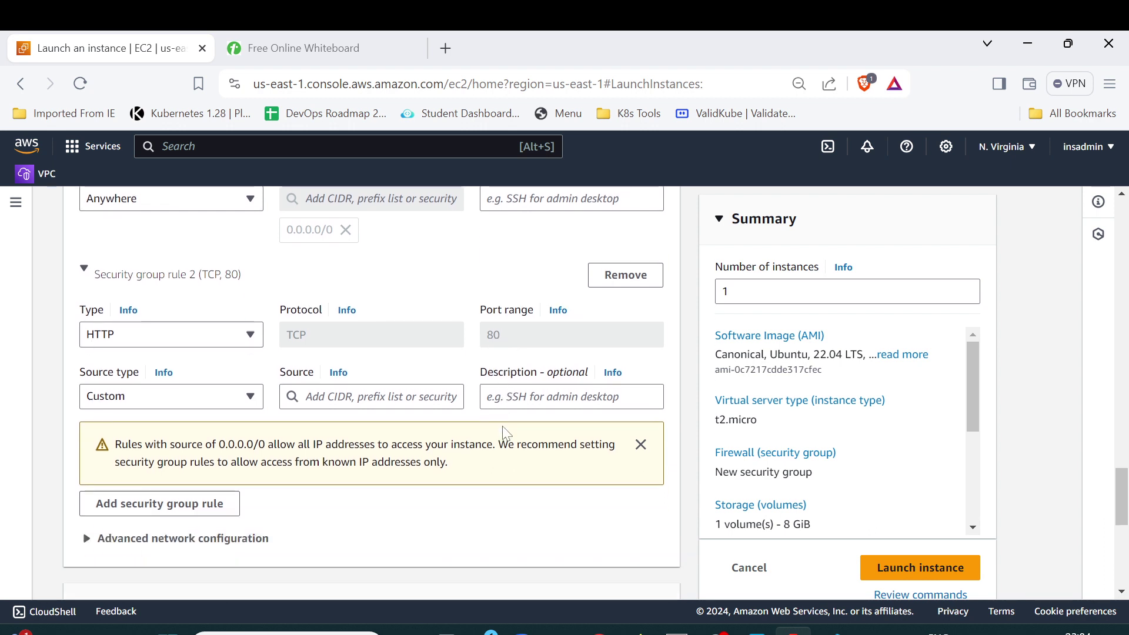
{"action": "left_click", "coordinate": [237, 405]}
{"action": "left_click", "coordinate": [237, 406]}
{"action": "scroll", "coordinate": [403, 435], "scroll_direction": "down", "scroll_amount": 6}
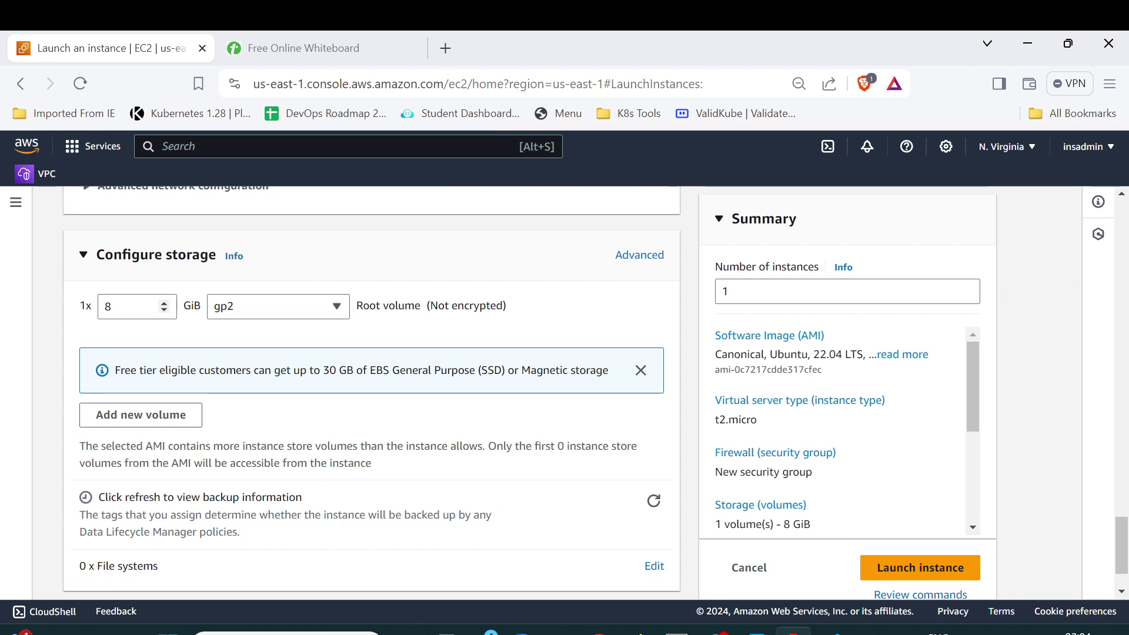
{"action": "double_click", "coordinate": [117, 306]}
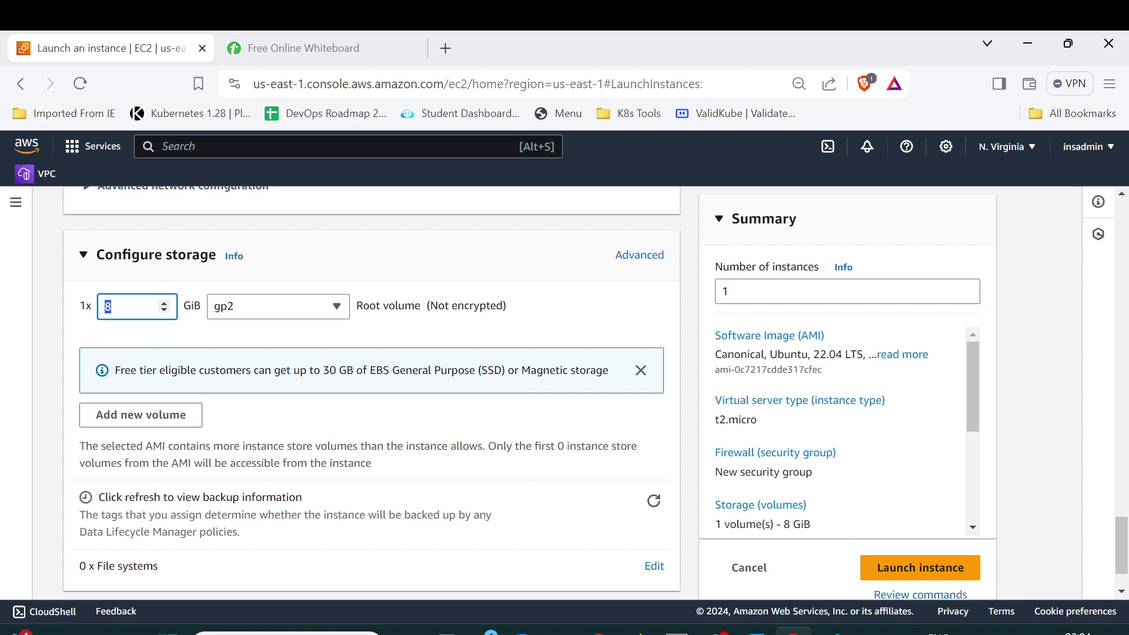
{"action": "scroll", "coordinate": [262, 417], "scroll_direction": "down", "scroll_amount": 1}
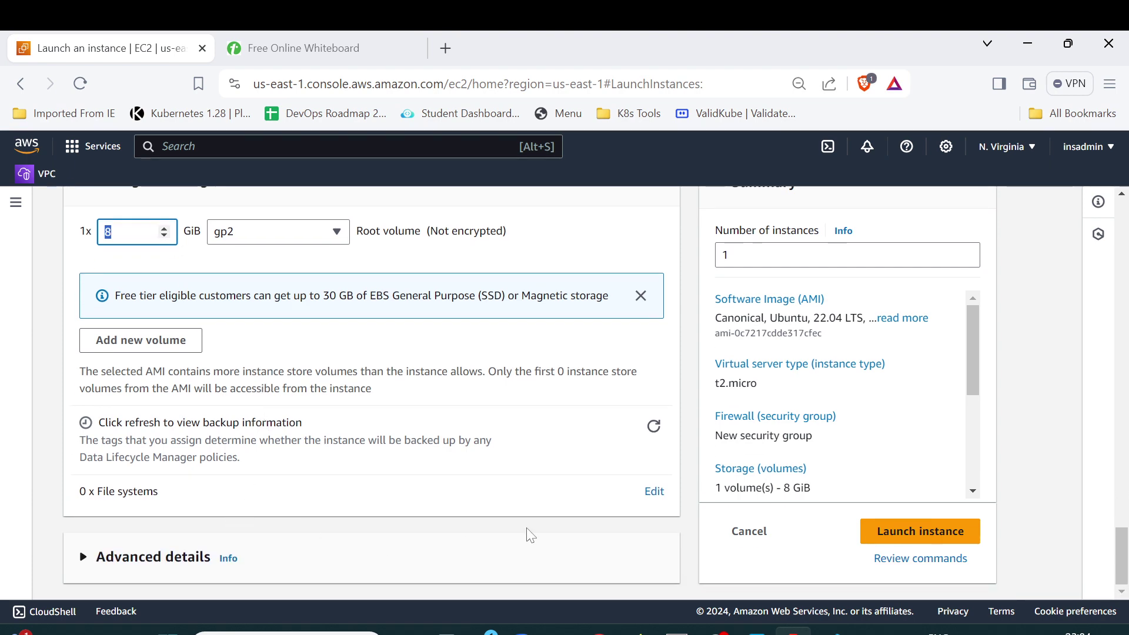
{"action": "scroll", "coordinate": [599, 488], "scroll_direction": "up", "scroll_amount": 2}
{"action": "scroll", "coordinate": [735, 482], "scroll_direction": "down", "scroll_amount": 2}
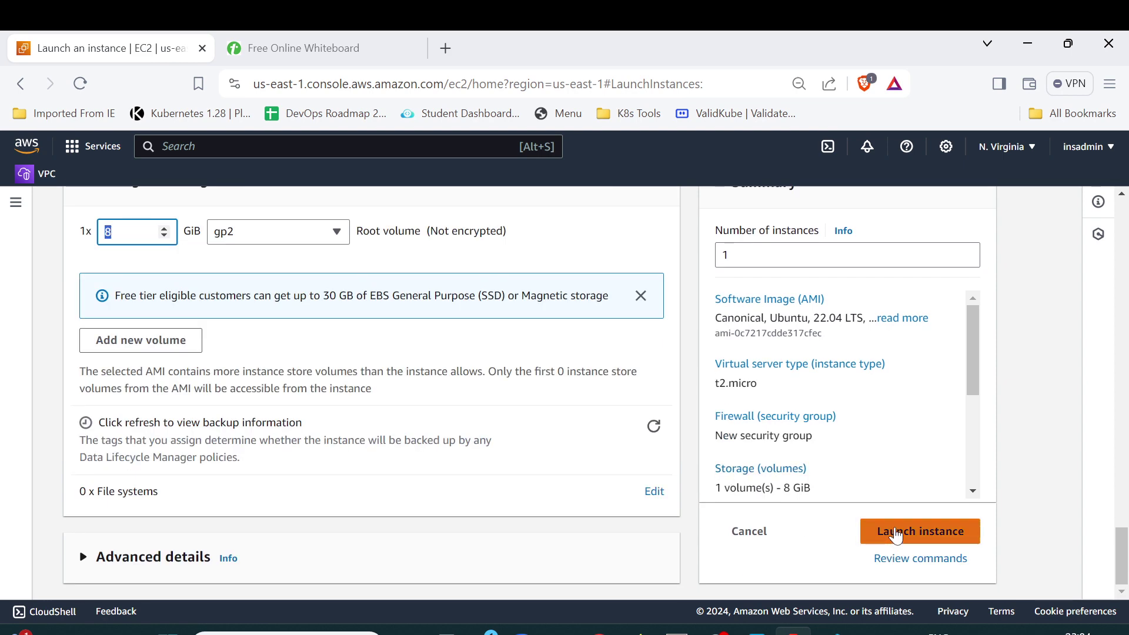
- Set the HTTP rule's source to 0.0.0.0/0 and launch the webserver instance
{"action": "scroll", "coordinate": [896, 536], "scroll_direction": "up", "scroll_amount": 6}
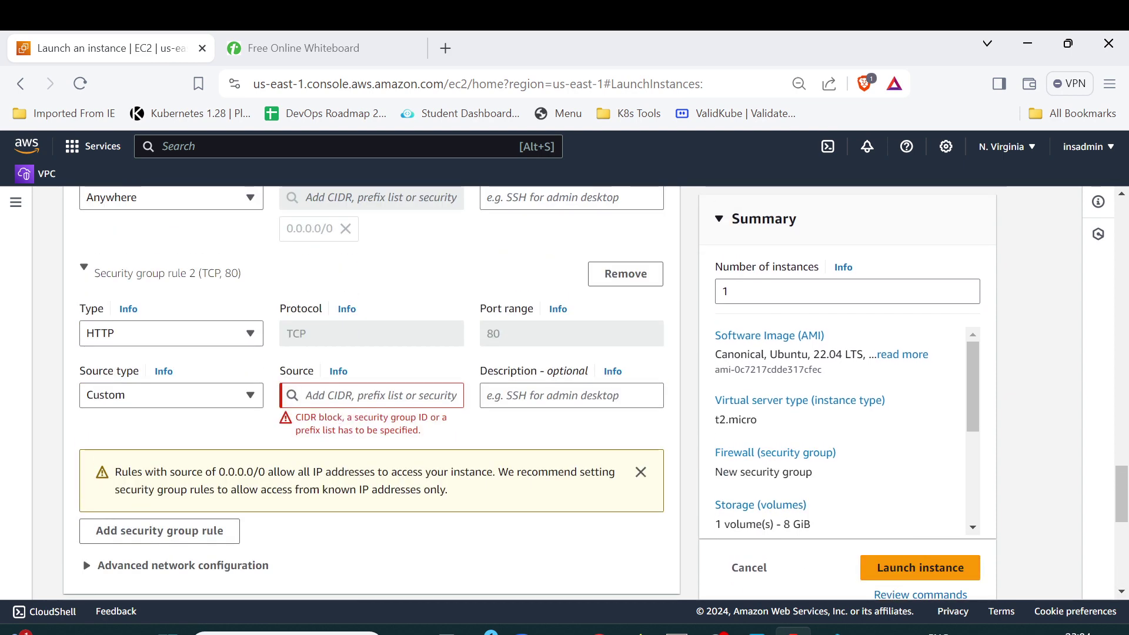
{"action": "left_click", "coordinate": [330, 395]}
{"action": "left_click", "coordinate": [336, 272]}
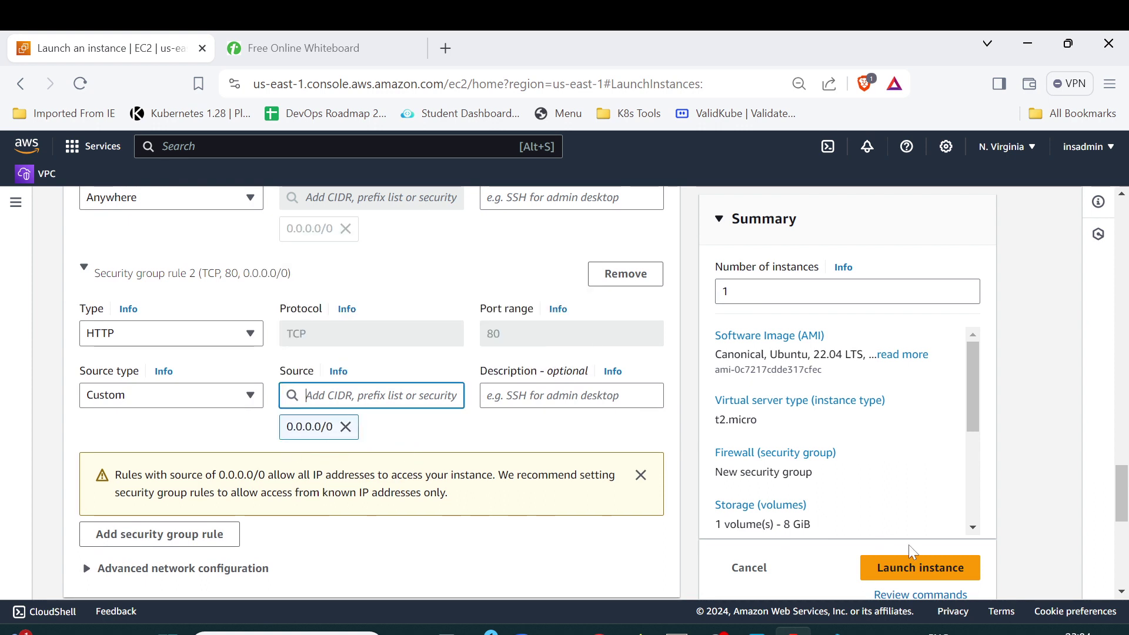
{"action": "left_click", "coordinate": [898, 567]}
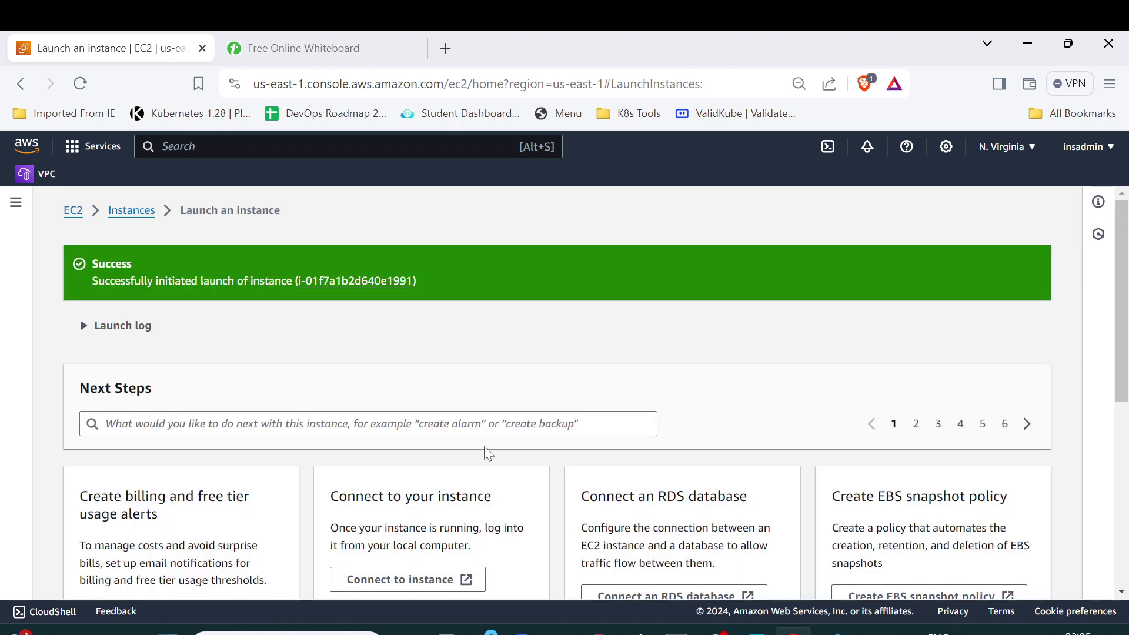
- Open the instances list and select the webserver instance to examine its state and IP addresses
{"action": "left_click", "coordinate": [132, 211]}
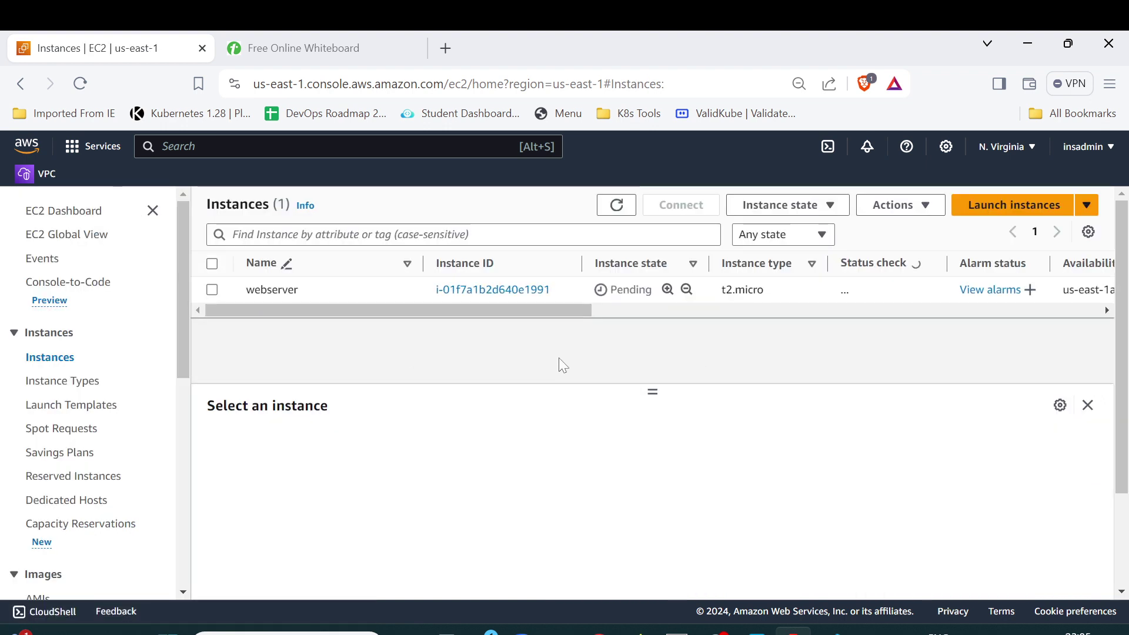
{"action": "left_click", "coordinate": [404, 291]}
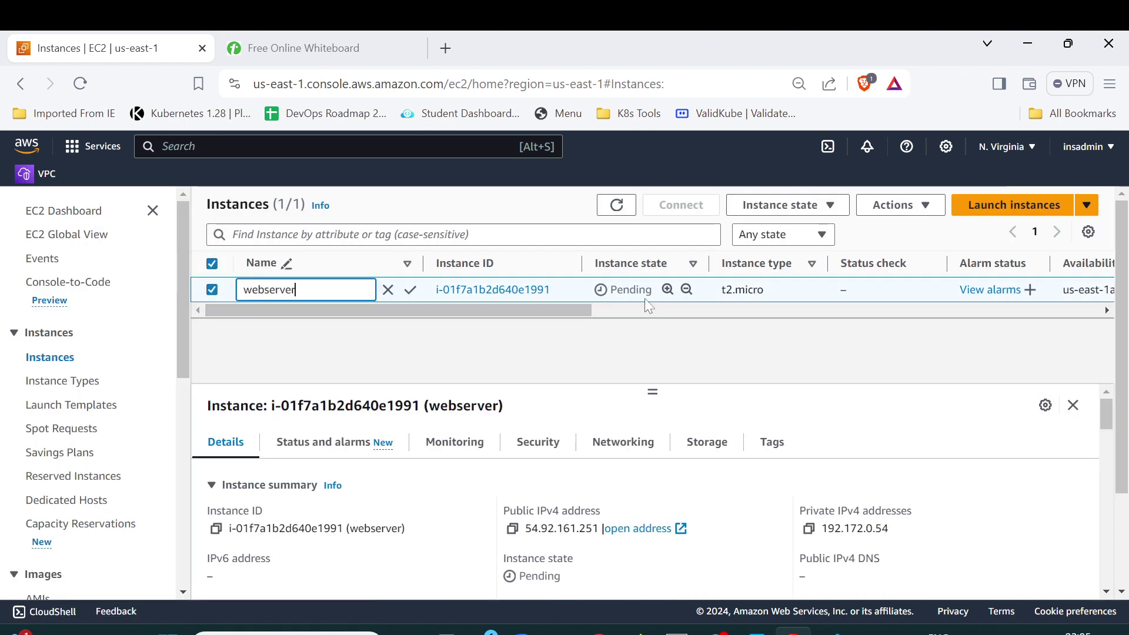
{"action": "left_click", "coordinate": [458, 342]}
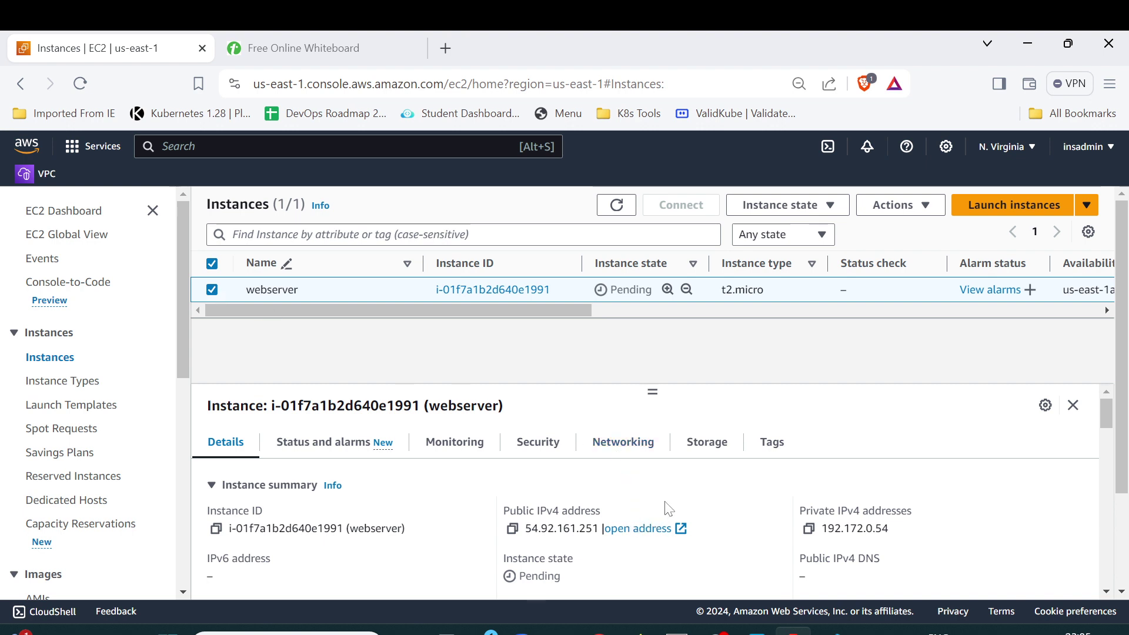
{"action": "scroll", "coordinate": [669, 509], "scroll_direction": "down", "scroll_amount": 2}
{"action": "scroll", "coordinate": [588, 524], "scroll_direction": "up", "scroll_amount": 2}
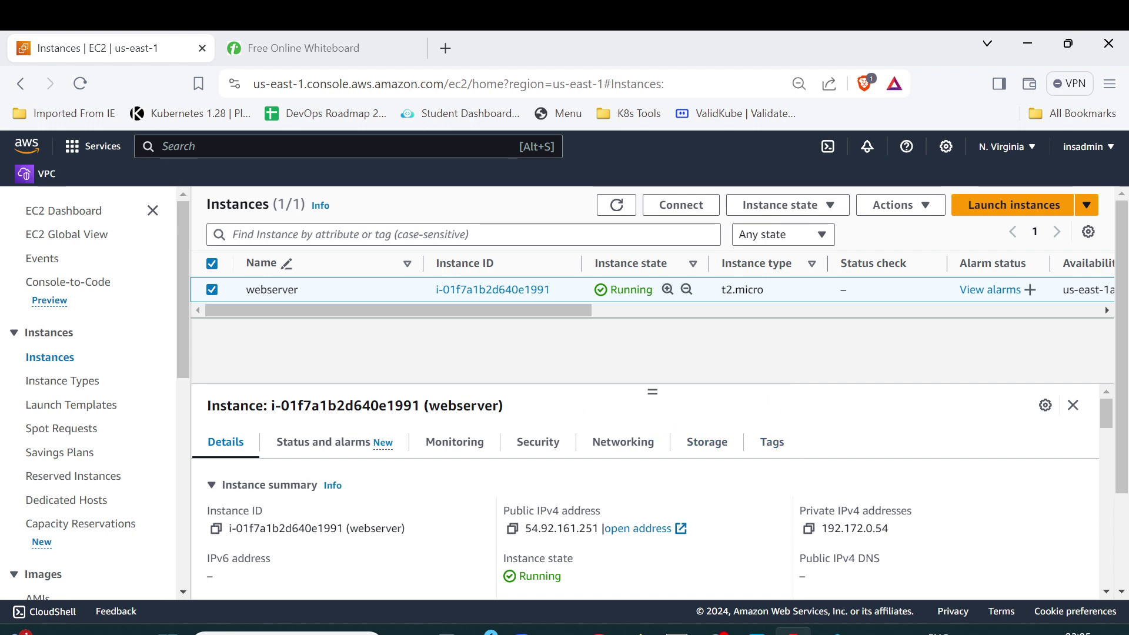
- Start another instance launch, switch to the online whiteboard, and handwrite "private" in the lower half of the inner box
{"action": "left_click", "coordinate": [1003, 209]}
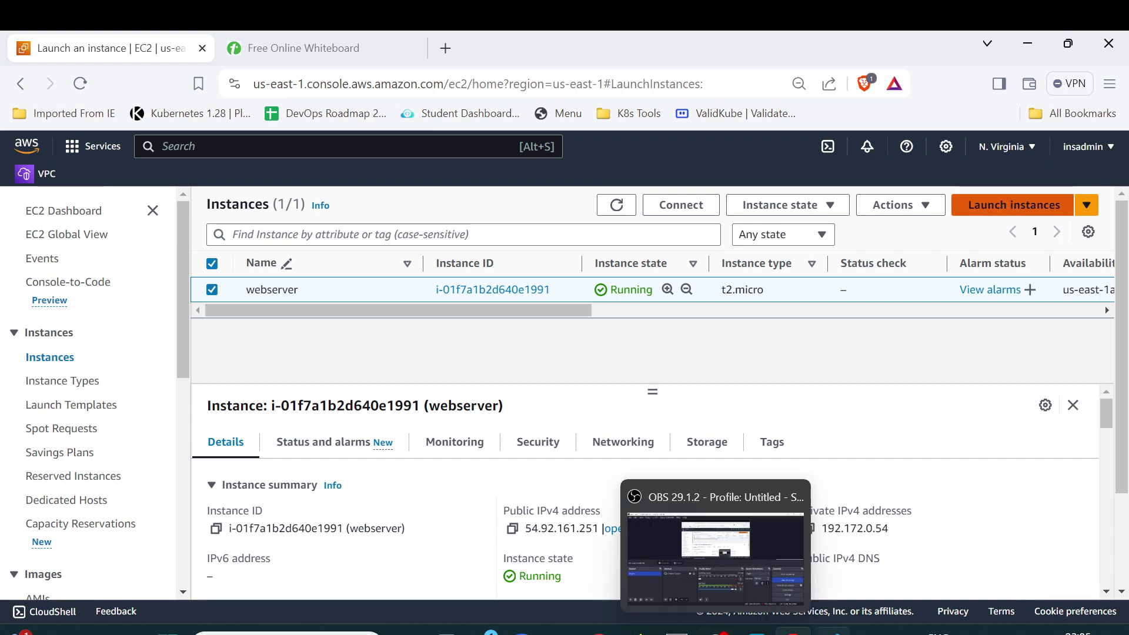
{"action": "left_click", "coordinate": [338, 53]}
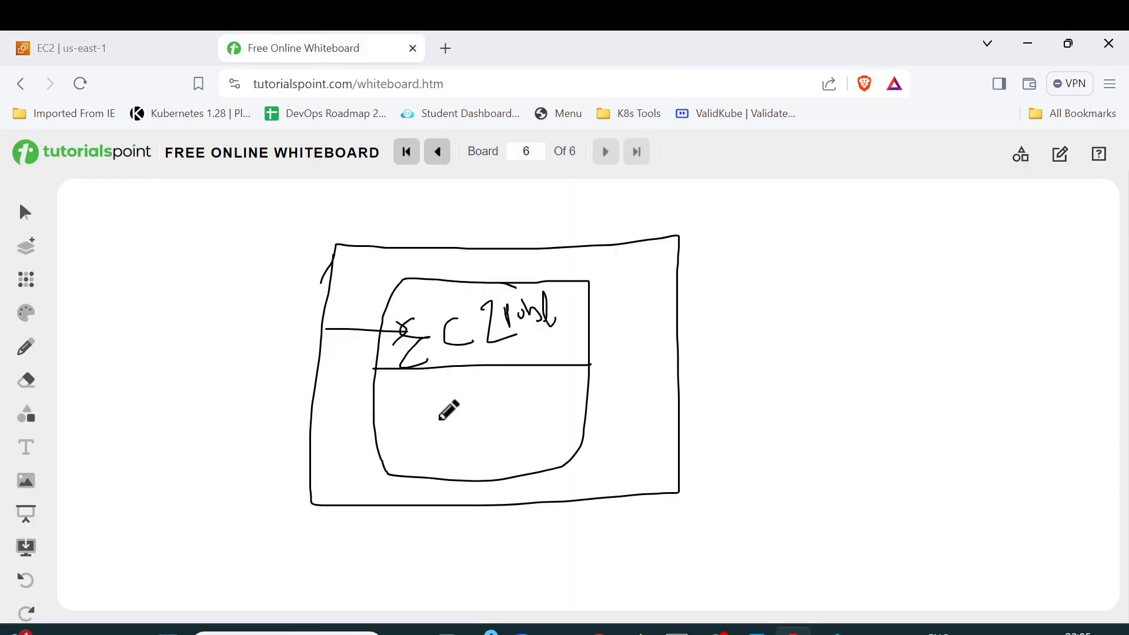
{"action": "mouse_move", "coordinate": [416, 422]}
{"action": "left_mouse_down"}
{"action": "mouse_move", "coordinate": [418, 435]}
{"action": "mouse_move", "coordinate": [432, 426]}
{"action": "mouse_move", "coordinate": [453, 438]}
{"action": "mouse_move", "coordinate": [473, 419]}
{"action": "mouse_move", "coordinate": [498, 438]}
{"action": "left_mouse_up"}
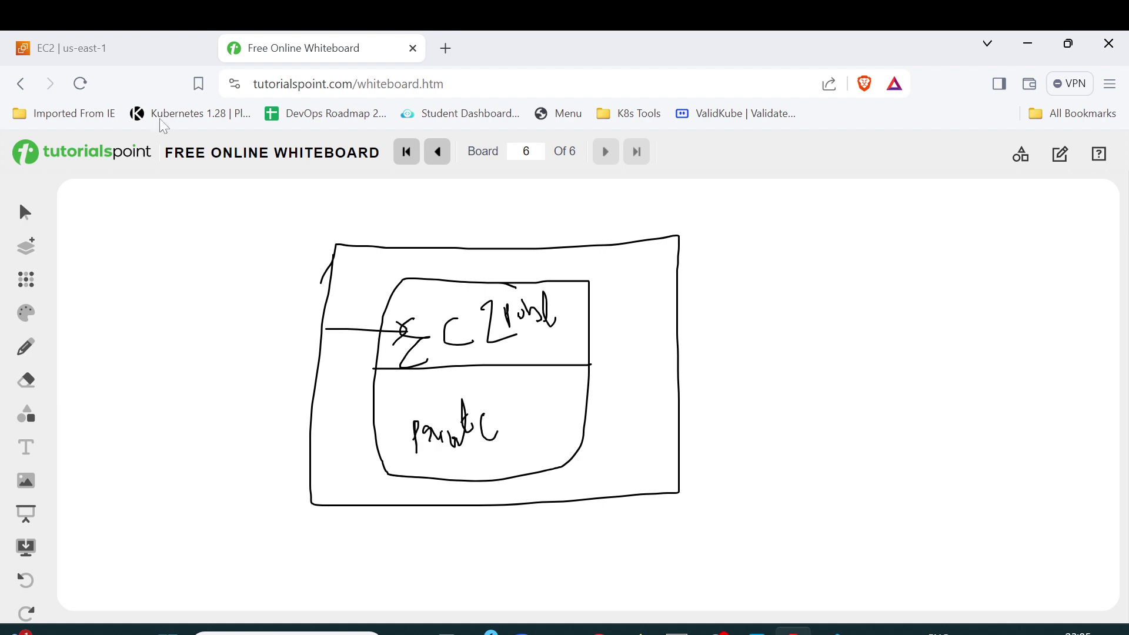
- Switch back to the AWS console, name the new instance webserver_private, and choose the Ubuntu image
{"action": "left_click", "coordinate": [116, 47]}
{"action": "left_click", "coordinate": [294, 423]}
{"action": "type", "text": "webserver_private"}
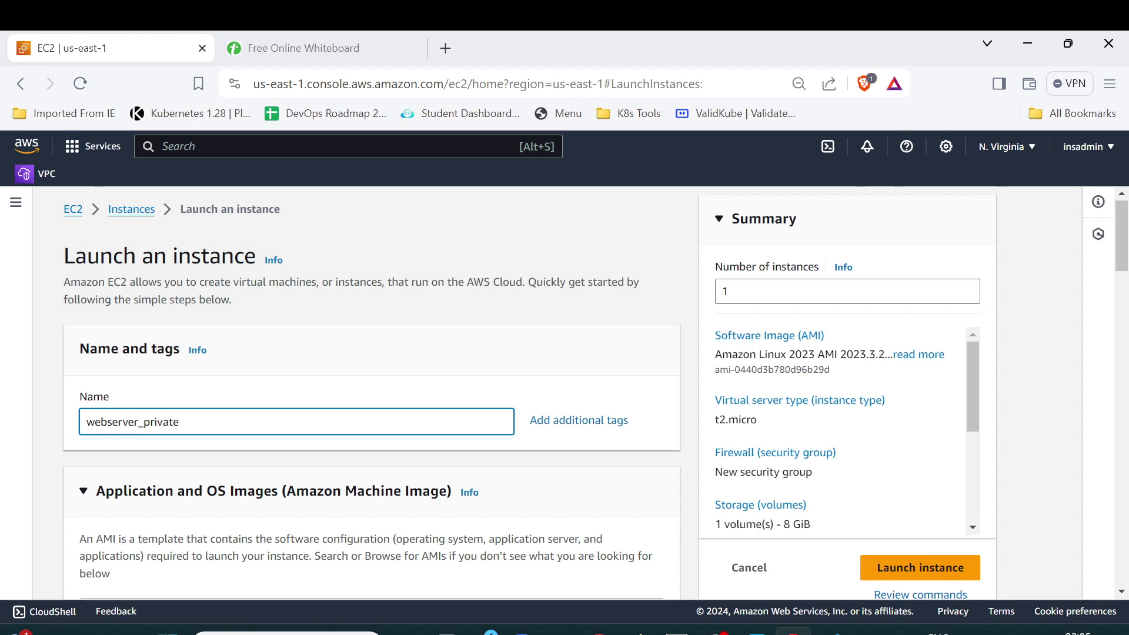
{"action": "scroll", "coordinate": [272, 394], "scroll_direction": "down", "scroll_amount": 6}
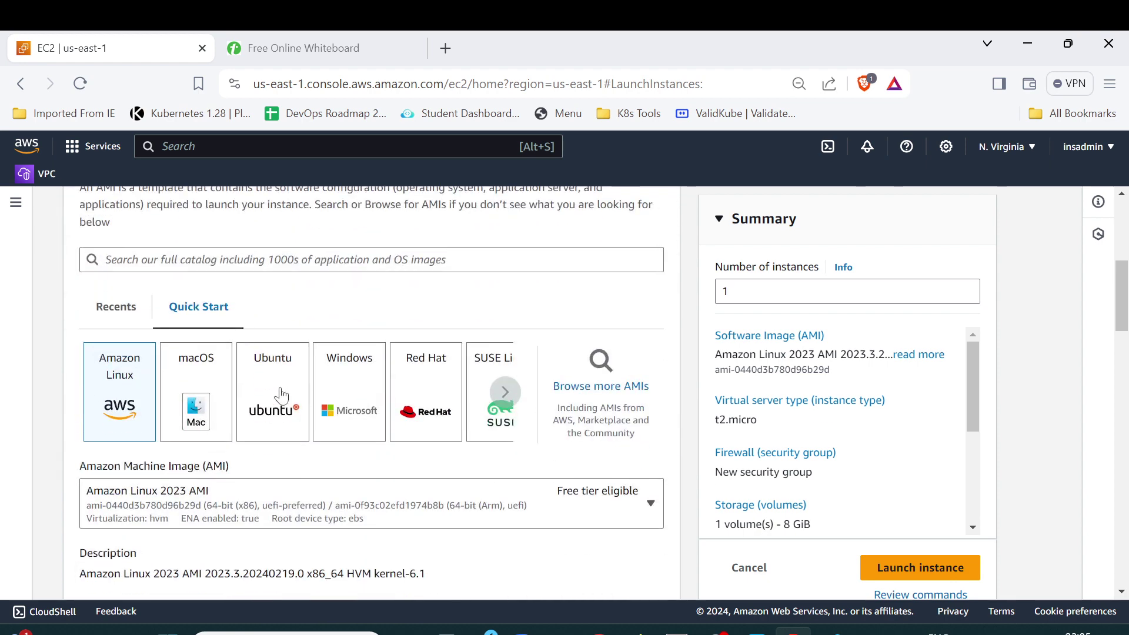
{"action": "left_click", "coordinate": [271, 394]}
- Choose the existing key pair for the webserver_private instance
{"action": "scroll", "coordinate": [272, 394], "scroll_direction": "down", "scroll_amount": 4}
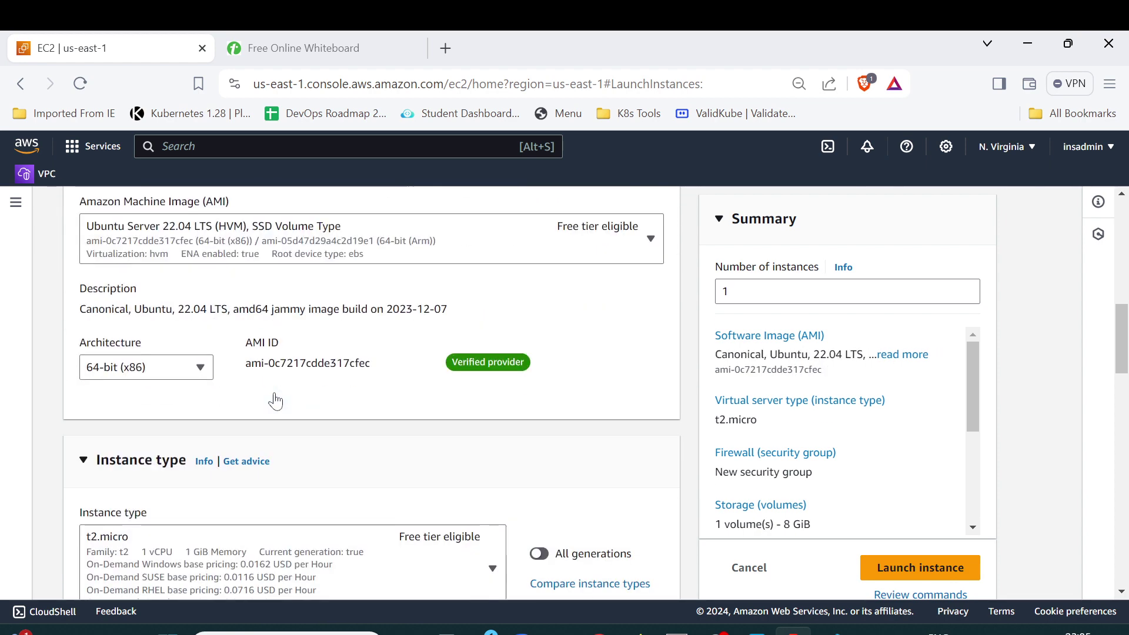
{"action": "scroll", "coordinate": [221, 402], "scroll_direction": "down", "scroll_amount": 3}
{"action": "scroll", "coordinate": [221, 402], "scroll_direction": "down", "scroll_amount": 3}
{"action": "scroll", "coordinate": [221, 402], "scroll_direction": "down", "scroll_amount": 3}
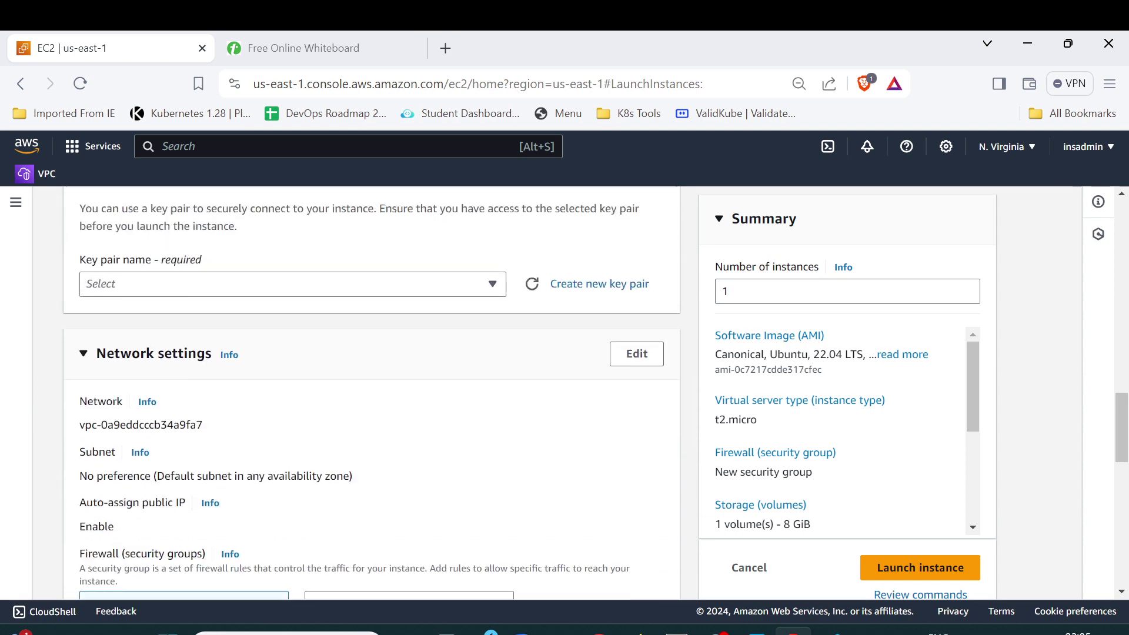
{"action": "left_click", "coordinate": [195, 284]}
{"action": "left_click", "coordinate": [138, 363]}
- Edit the network settings to use the VPC myfirstvpc and its private subnet
{"action": "left_click", "coordinate": [624, 362]}
{"action": "left_click", "coordinate": [228, 439]}
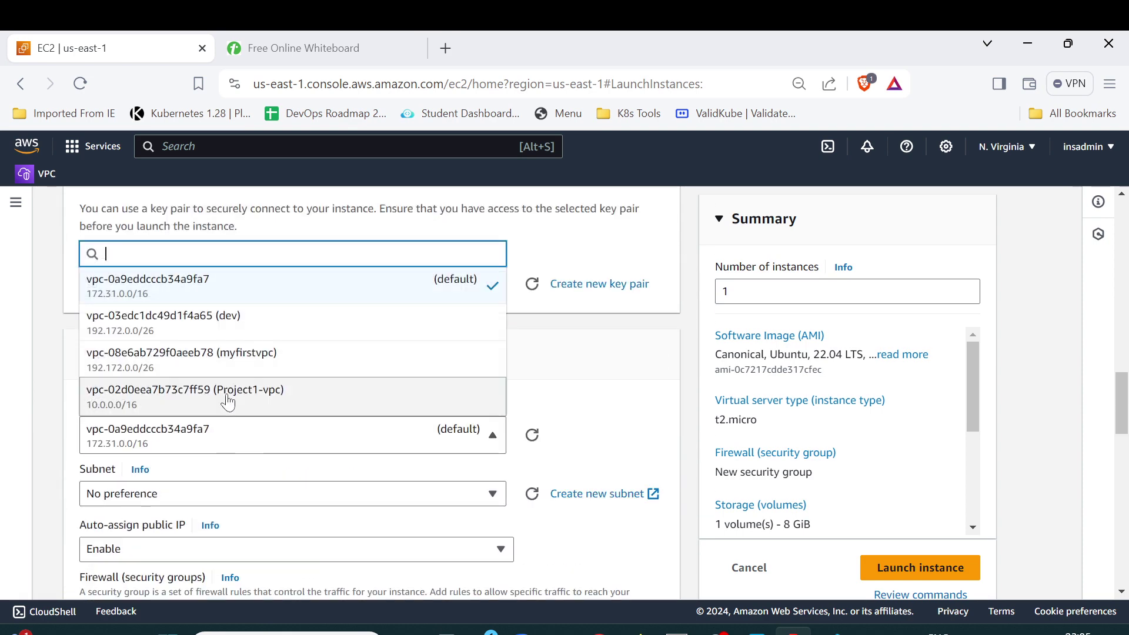
{"action": "left_click", "coordinate": [264, 359]}
{"action": "scroll", "coordinate": [276, 277], "scroll_direction": "down", "scroll_amount": 3}
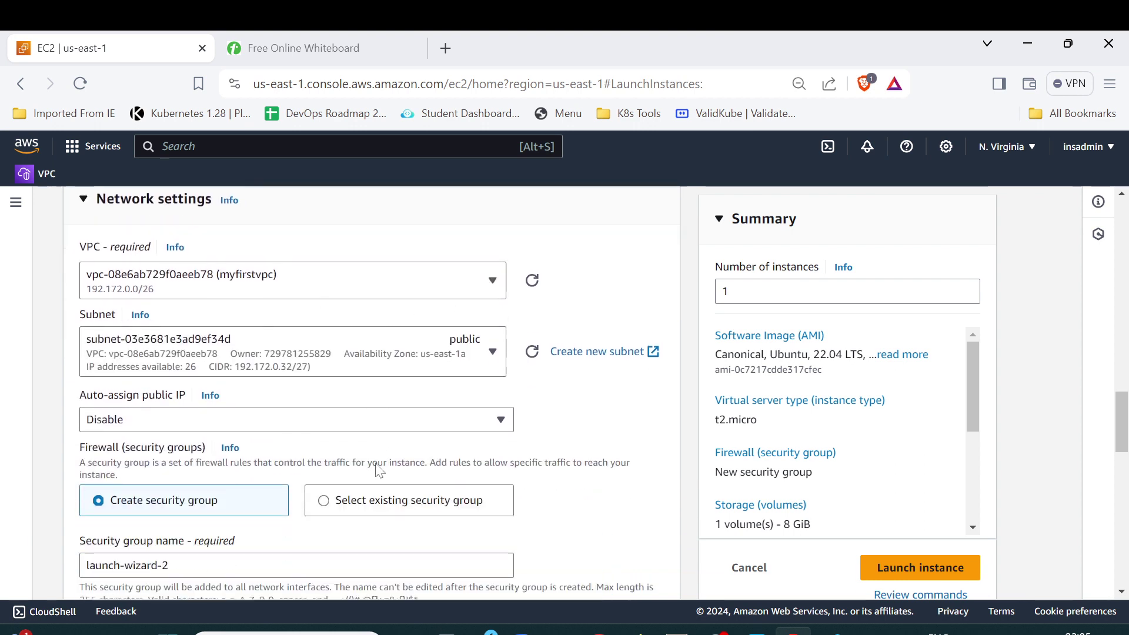
{"action": "left_click", "coordinate": [304, 336]}
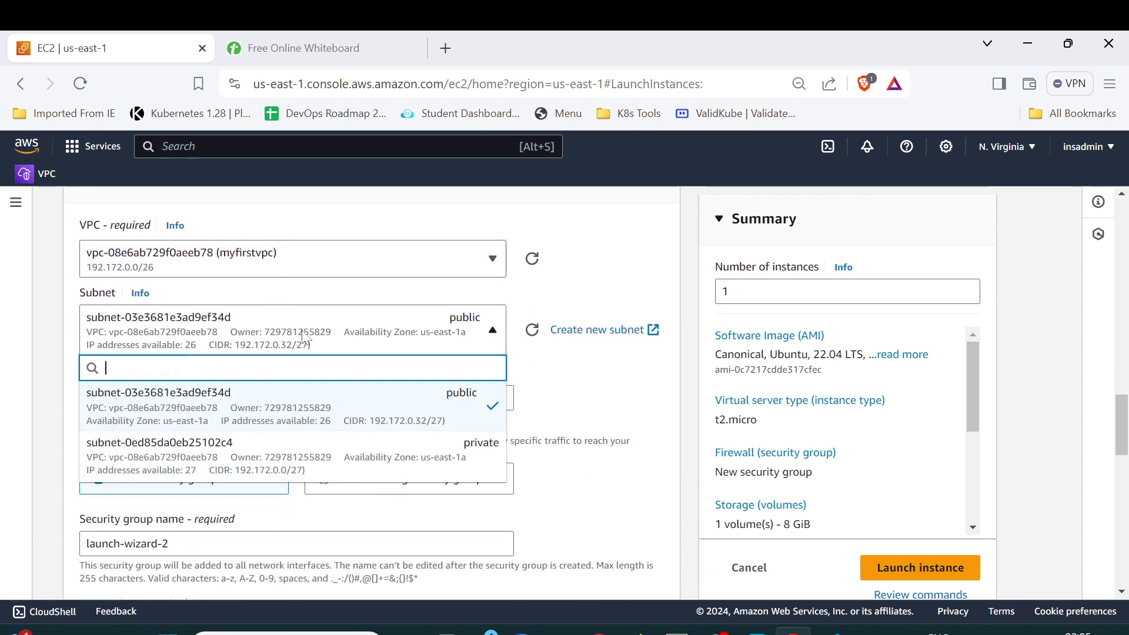
{"action": "left_click", "coordinate": [297, 465]}
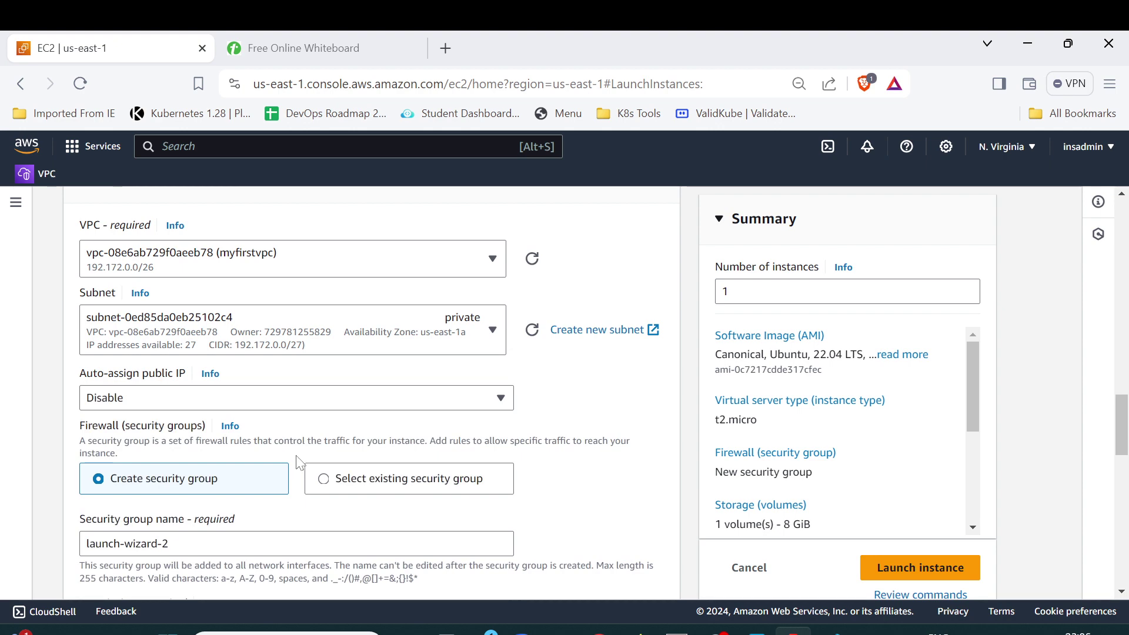
- Enable auto-assigning of a public IP for the private subnet instance
{"action": "scroll", "coordinate": [297, 465], "scroll_direction": "down", "scroll_amount": 4}
{"action": "scroll", "coordinate": [353, 392], "scroll_direction": "up", "scroll_amount": 2}
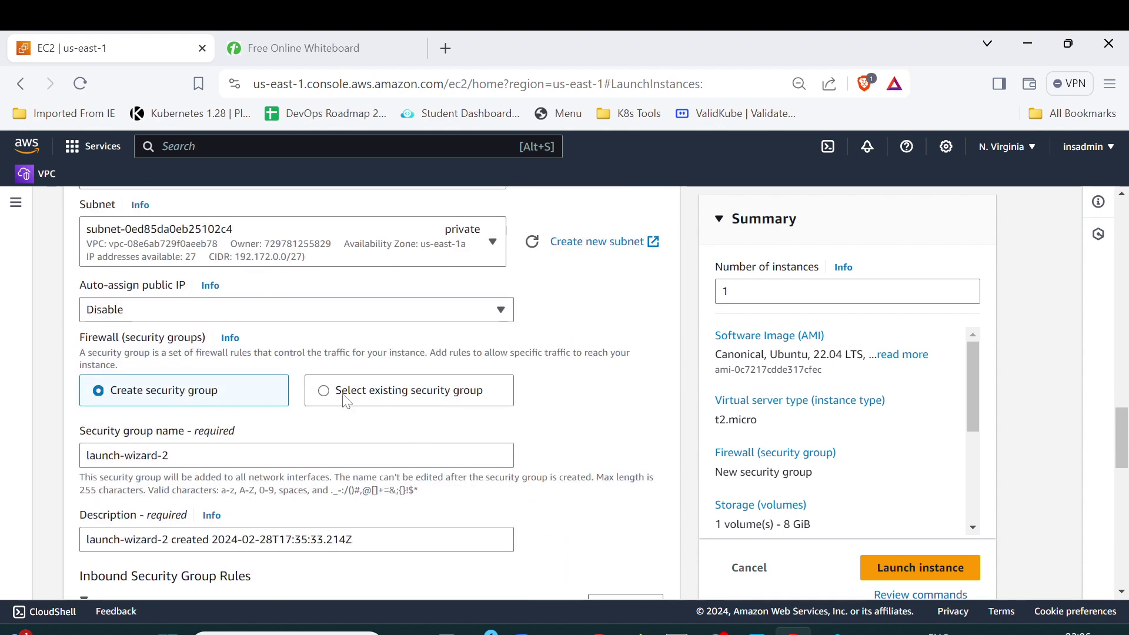
{"action": "left_click", "coordinate": [160, 313]}
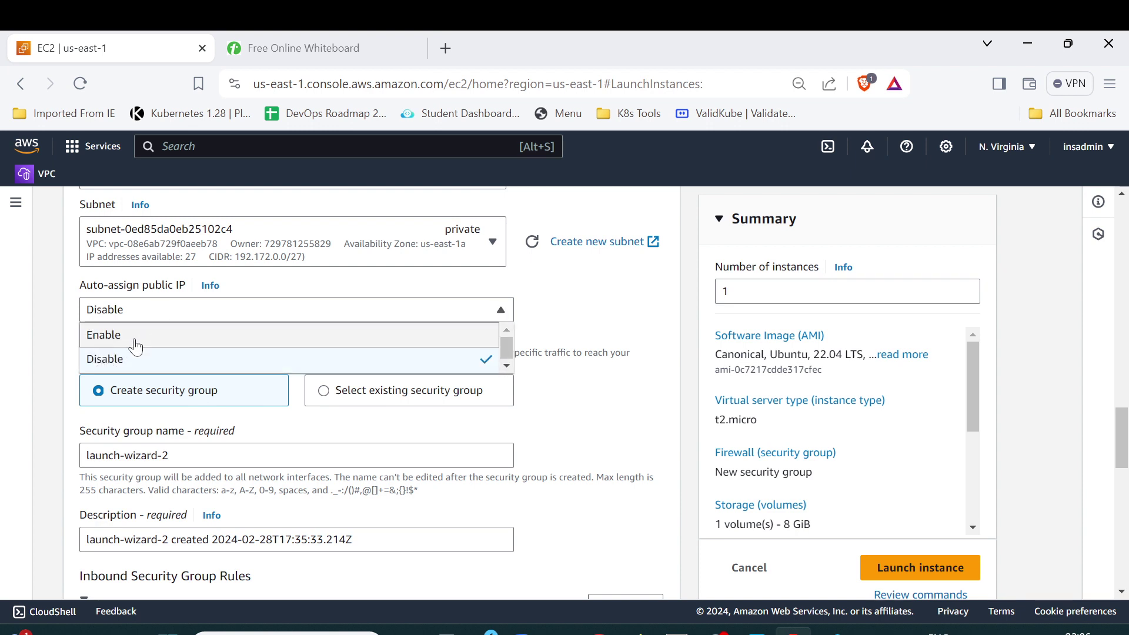
{"action": "left_click", "coordinate": [148, 334]}
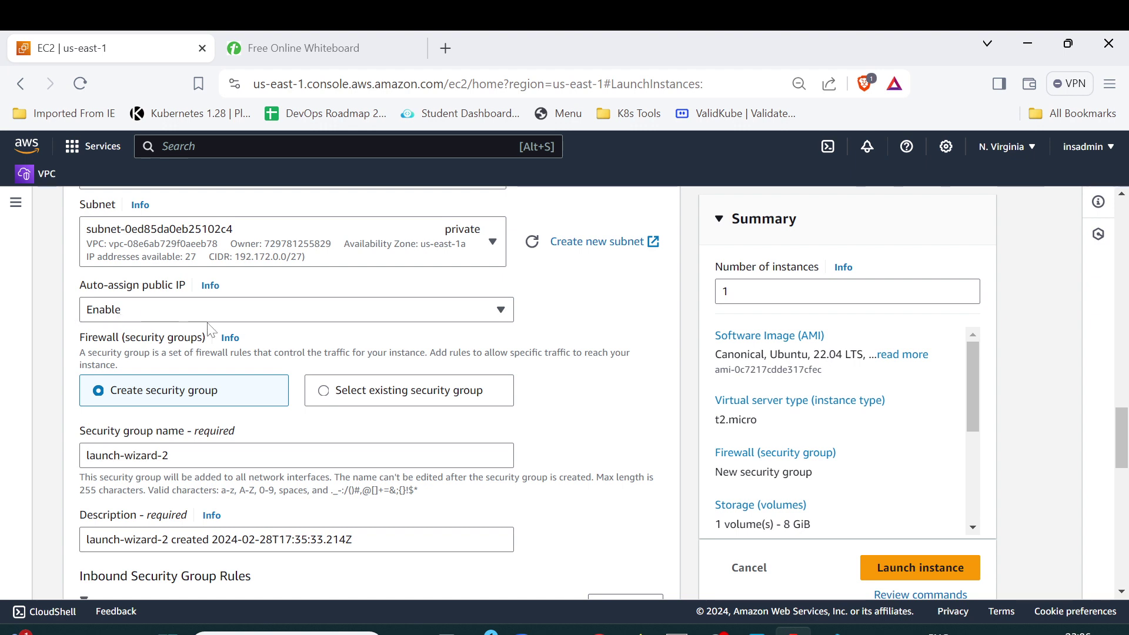
- Use an existing security group for the instance and choose webserver_project_sg
{"action": "left_click", "coordinate": [361, 401]}
{"action": "scroll", "coordinate": [297, 416], "scroll_direction": "down", "scroll_amount": 2}
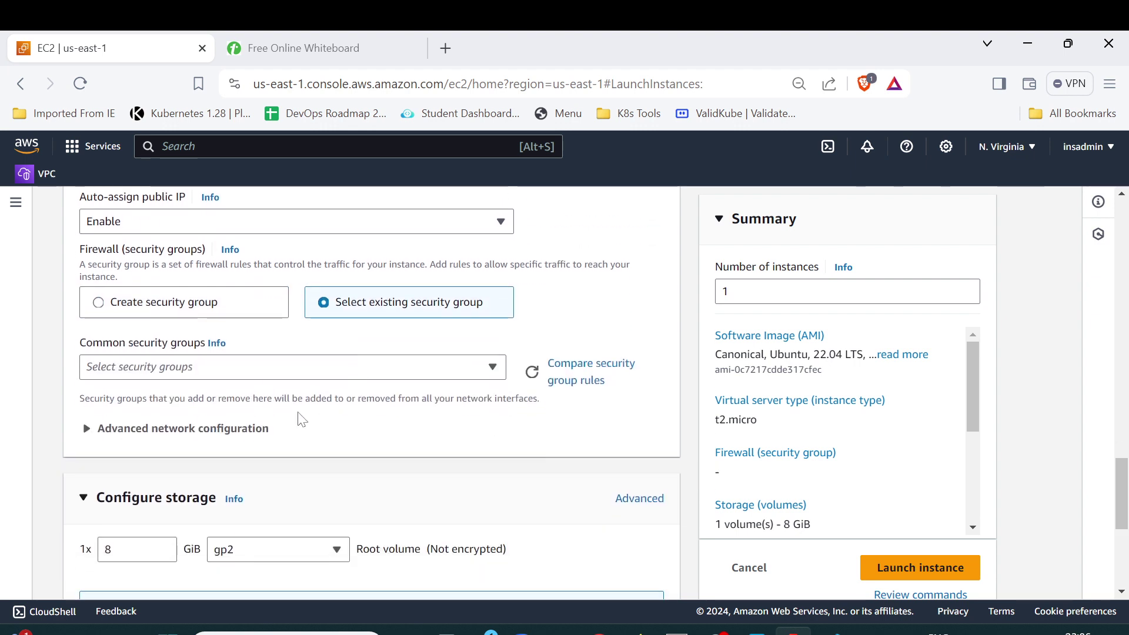
{"action": "left_click", "coordinate": [202, 365]}
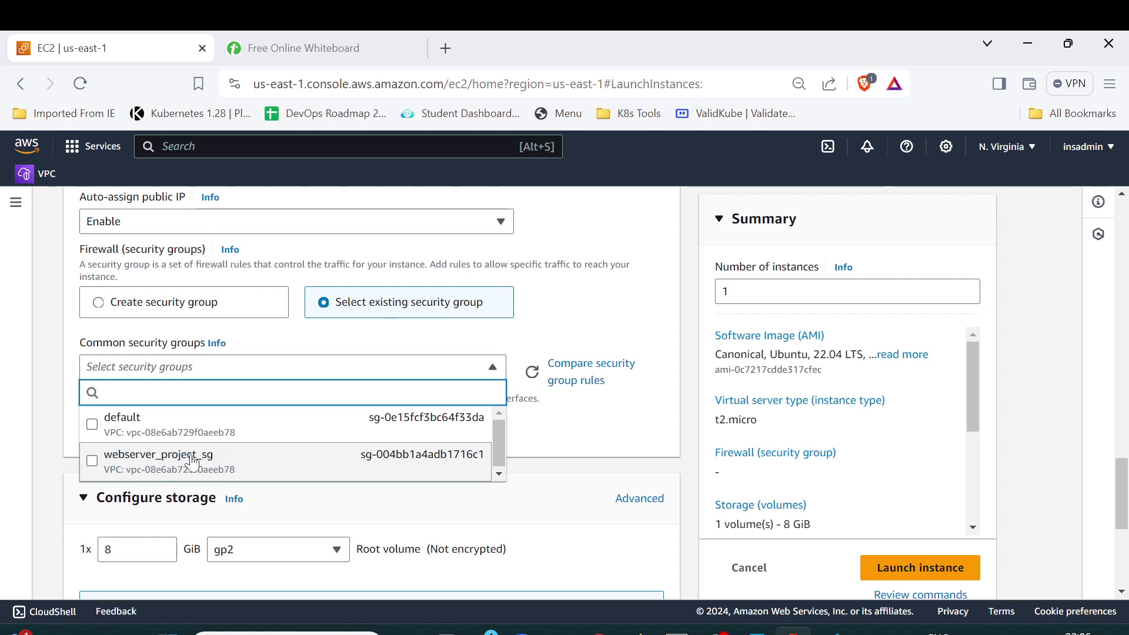
{"action": "left_click", "coordinate": [204, 462]}
- Launch the webserver_private instance with the default storage settings
{"action": "scroll", "coordinate": [296, 442], "scroll_direction": "down", "scroll_amount": 4}
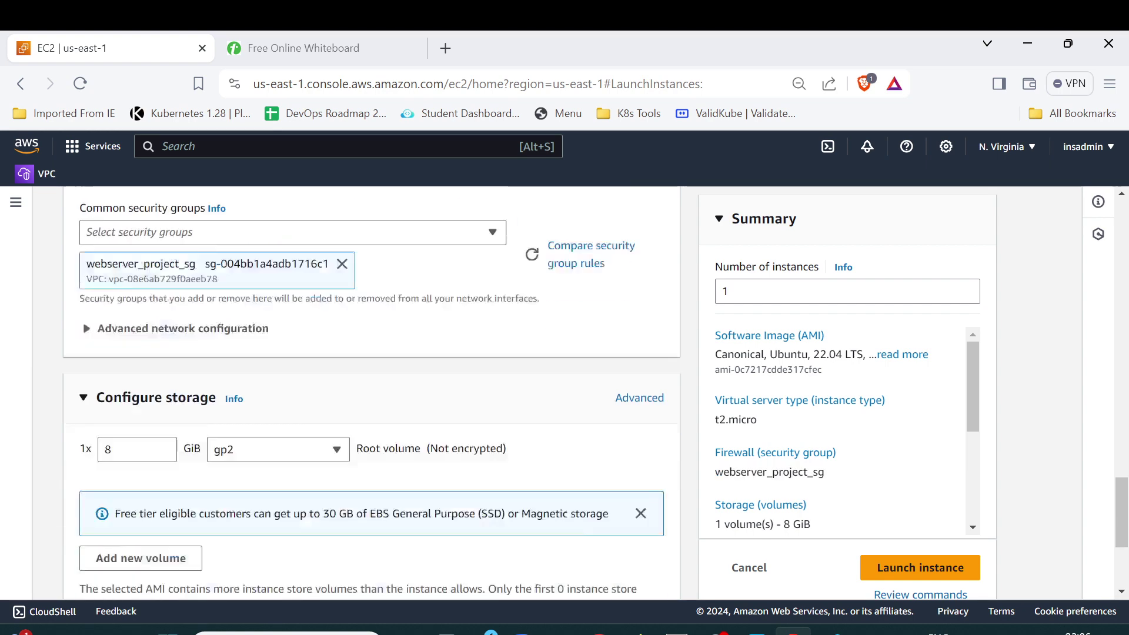
{"action": "scroll", "coordinate": [295, 442], "scroll_direction": "down", "scroll_amount": 2}
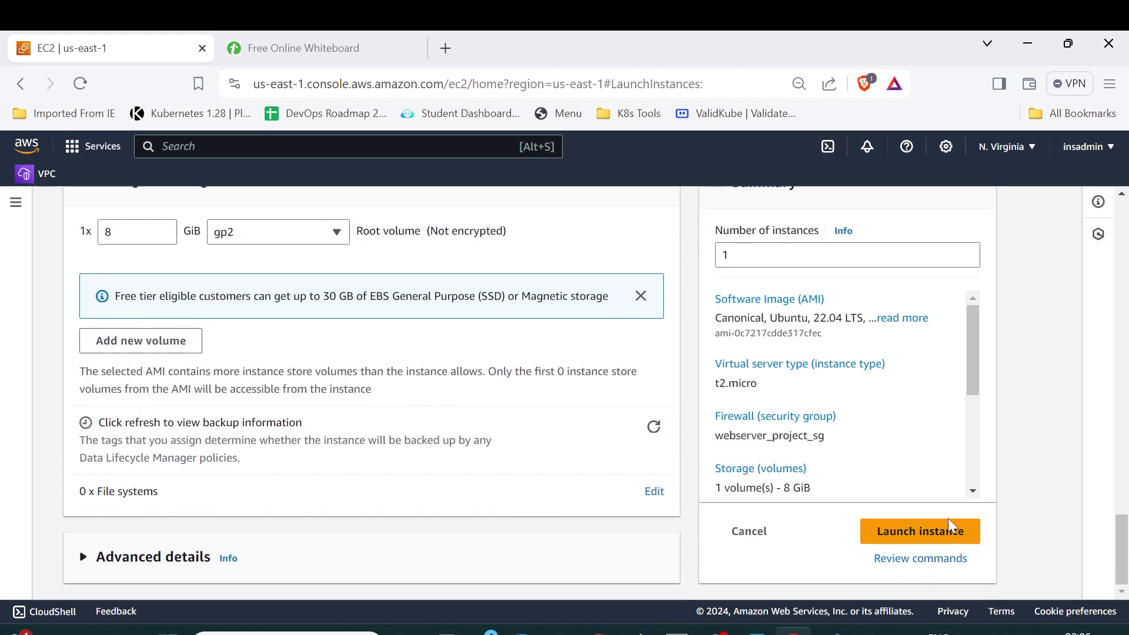
{"action": "left_click", "coordinate": [927, 532]}
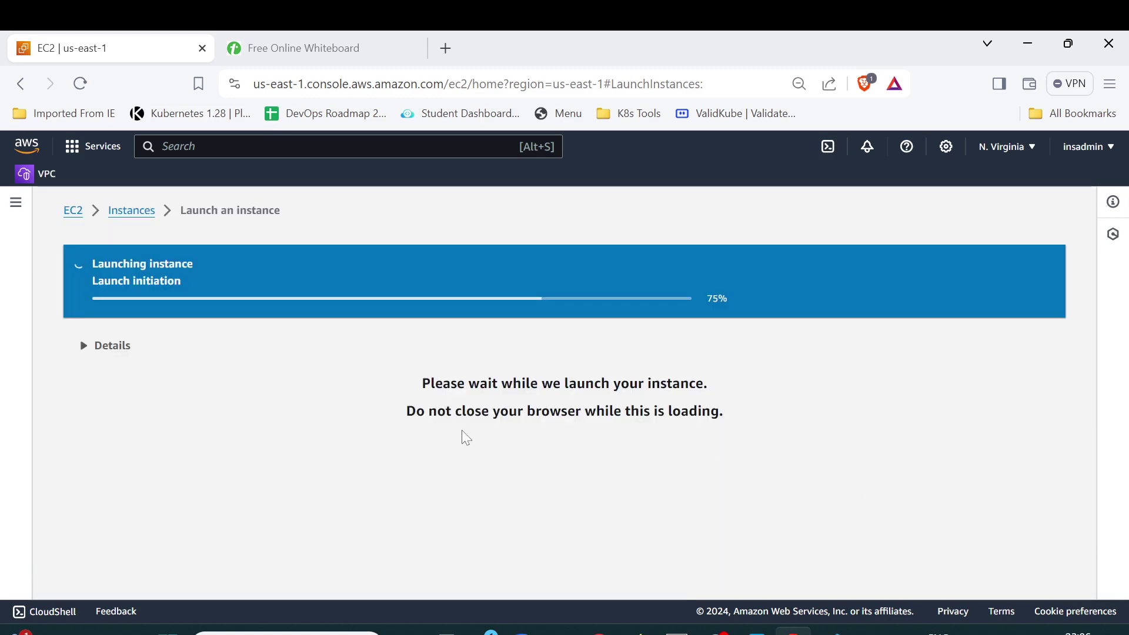
- Return to the instances list and refresh it to check for the newly launched instance
{"action": "left_click", "coordinate": [135, 216]}
{"action": "left_click", "coordinate": [612, 210]}
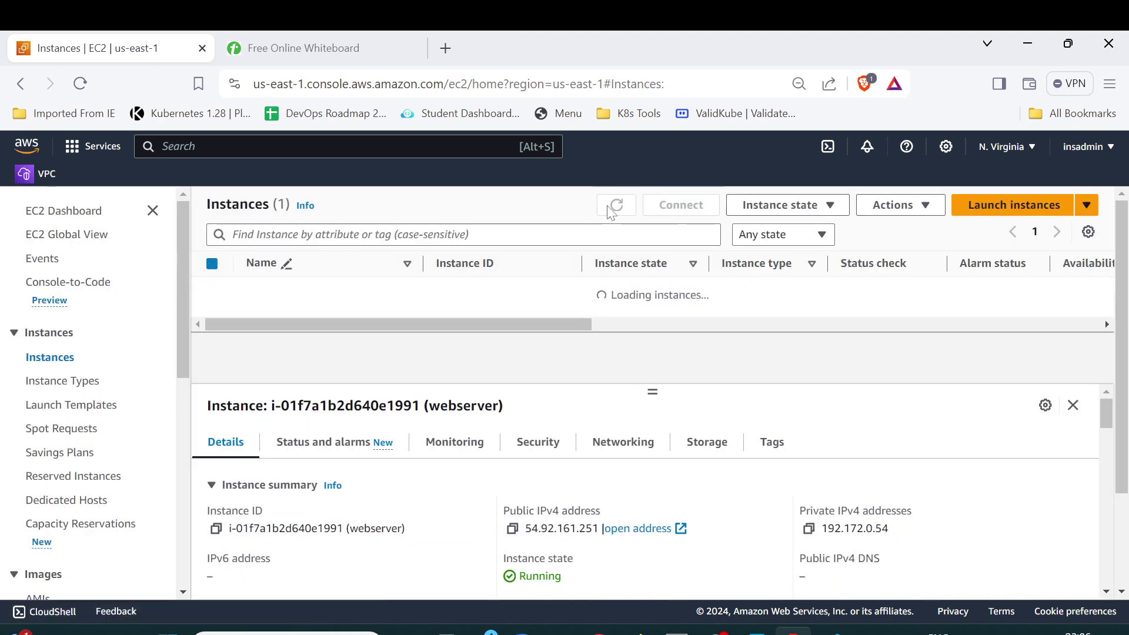
{"action": "left_click", "coordinate": [615, 207]}
{"action": "left_click", "coordinate": [615, 207]}
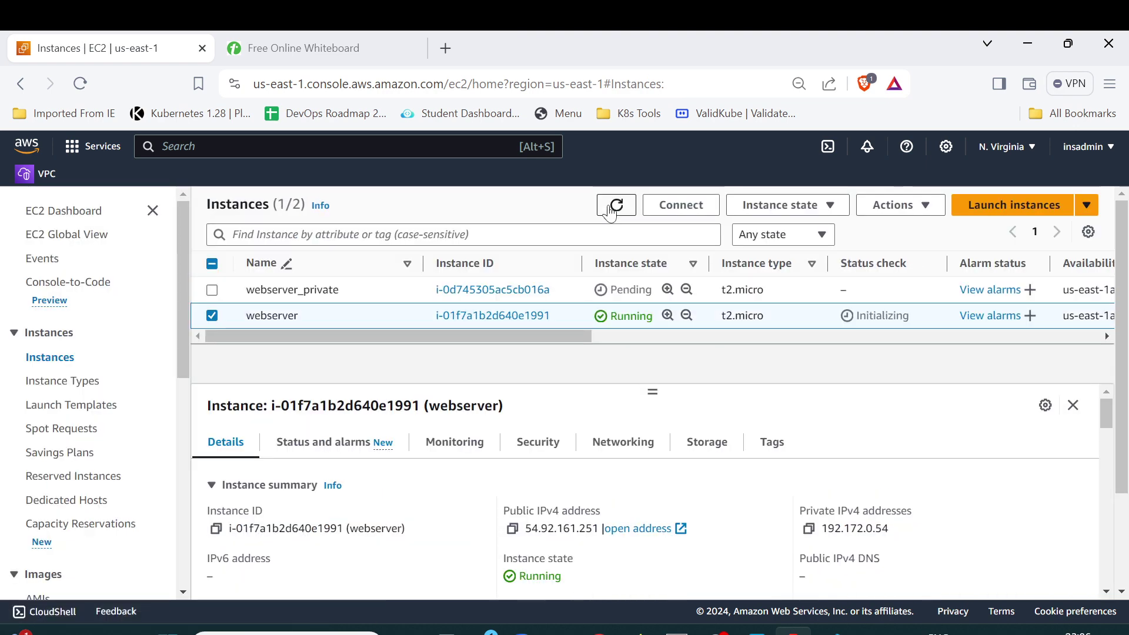
- Deselect webserver and select webserver_private to examine its instance details
{"action": "left_click", "coordinate": [210, 318]}
{"action": "left_click", "coordinate": [212, 291]}
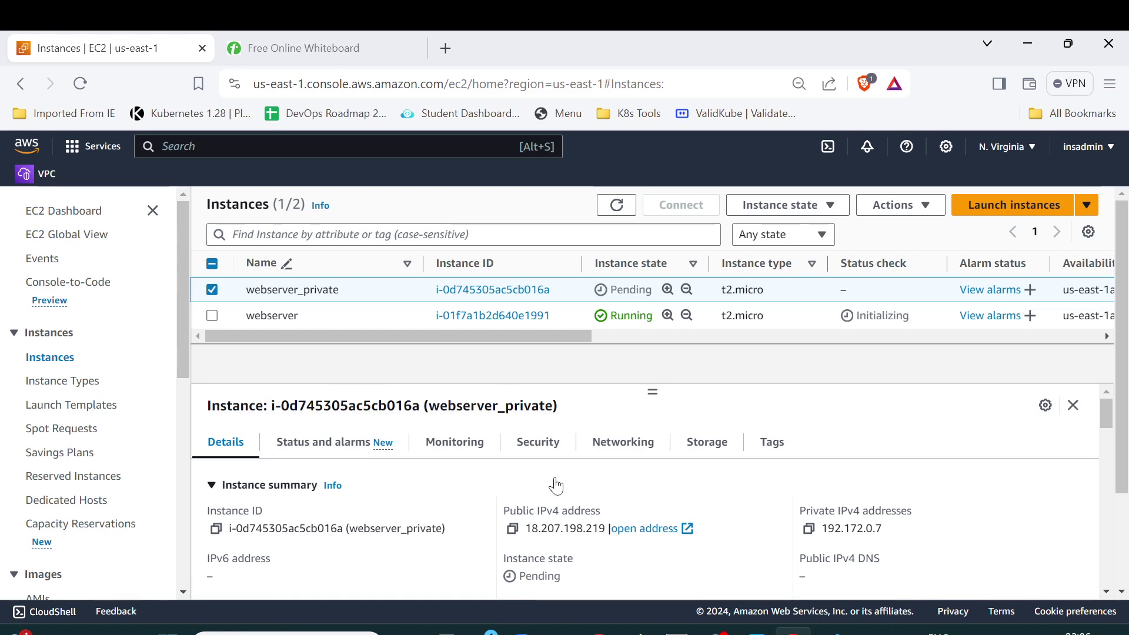
{"action": "scroll", "coordinate": [556, 485], "scroll_direction": "down", "scroll_amount": 3}
{"action": "scroll", "coordinate": [556, 485], "scroll_direction": "up", "scroll_amount": 3}
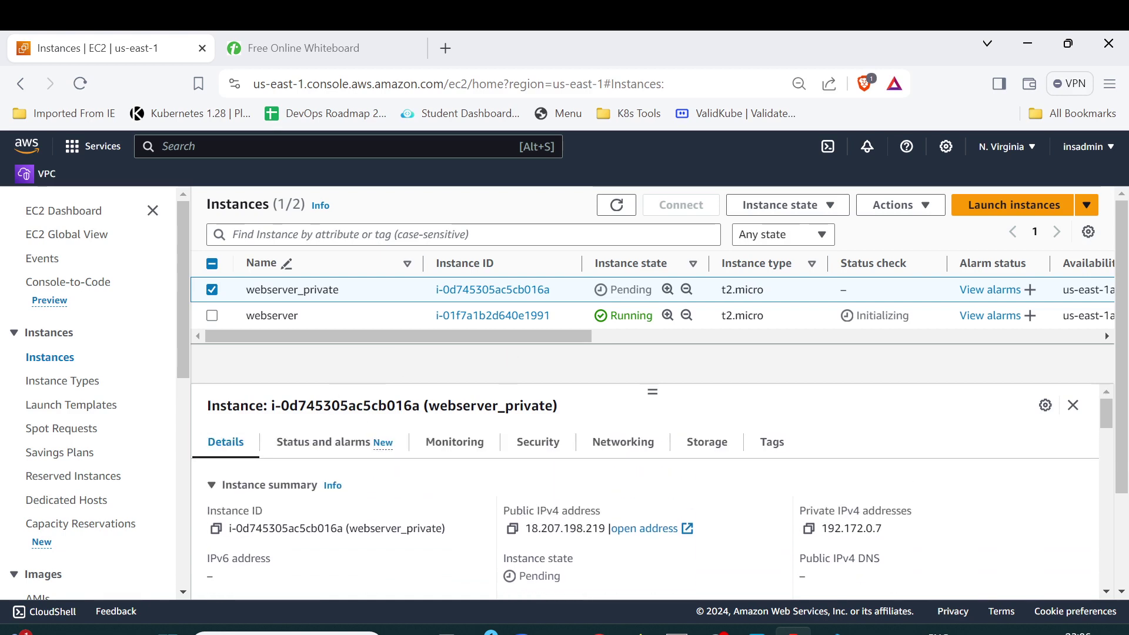
- Switch the selection to webserver and back to webserver_private to compare the two instances' IP addresses and details
{"action": "left_click", "coordinate": [212, 291]}
{"action": "left_click", "coordinate": [212, 316]}
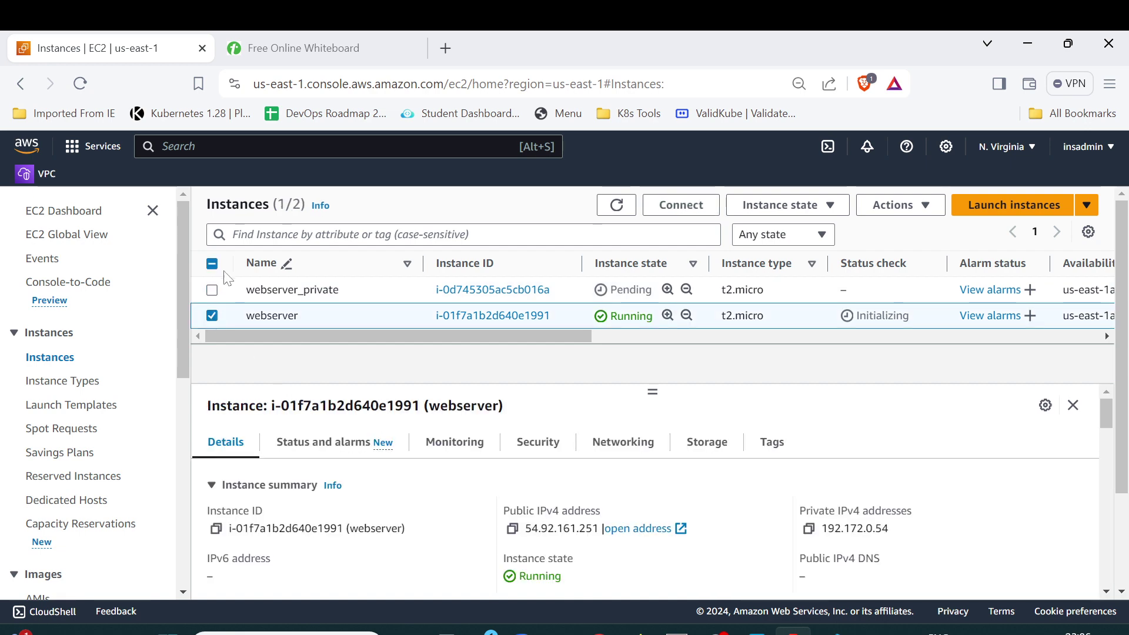
{"action": "left_click", "coordinate": [212, 289]}
{"action": "left_click", "coordinate": [213, 290]}
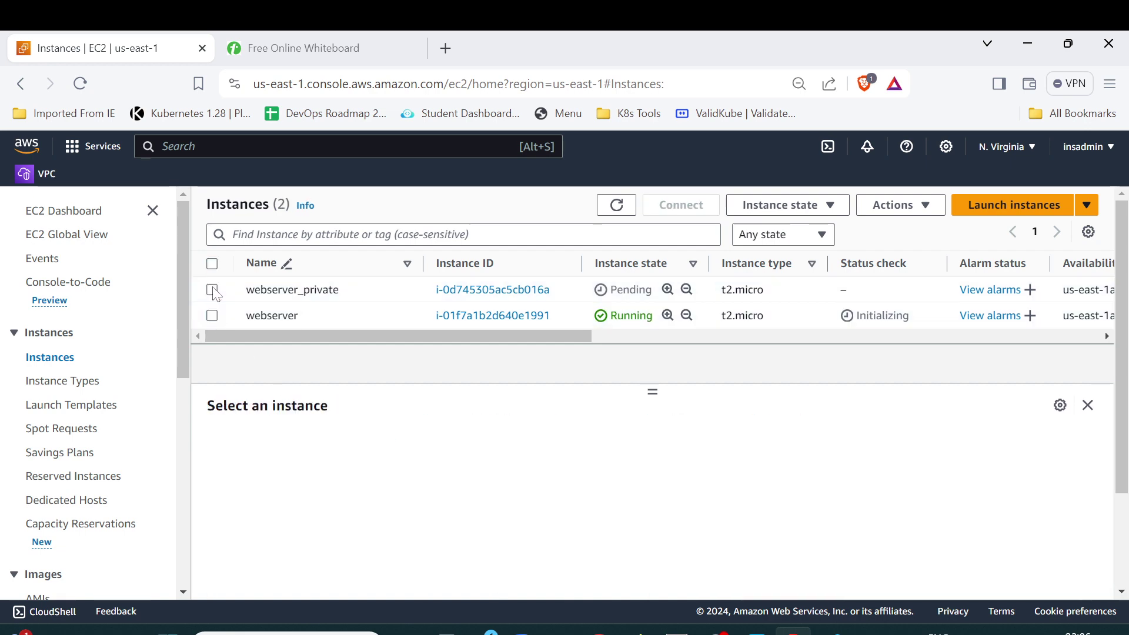
{"action": "left_click", "coordinate": [212, 290]}
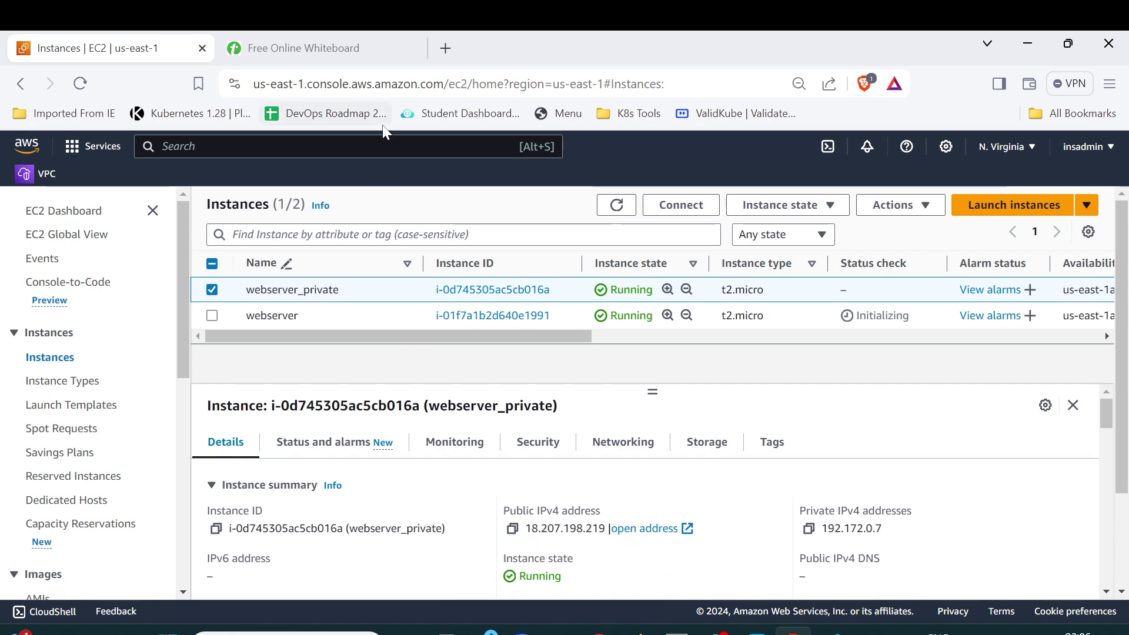
- On the whiteboard, draw an arrow from outside the VPC box into the private subnet, and return to the EC2 console
{"action": "left_click", "coordinate": [320, 44]}
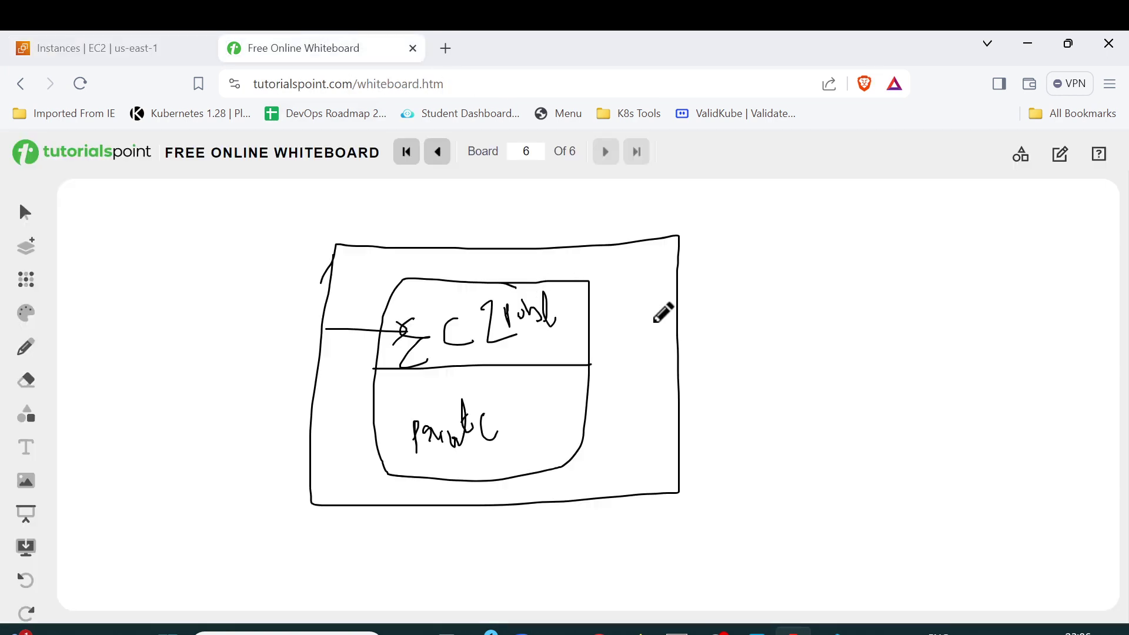
{"action": "mouse_move", "coordinate": [975, 370]}
{"action": "left_mouse_down"}
{"action": "mouse_move", "coordinate": [714, 433]}
{"action": "mouse_move", "coordinate": [563, 422]}
{"action": "mouse_move", "coordinate": [557, 408]}
{"action": "mouse_move", "coordinate": [569, 409]}
{"action": "left_mouse_up"}
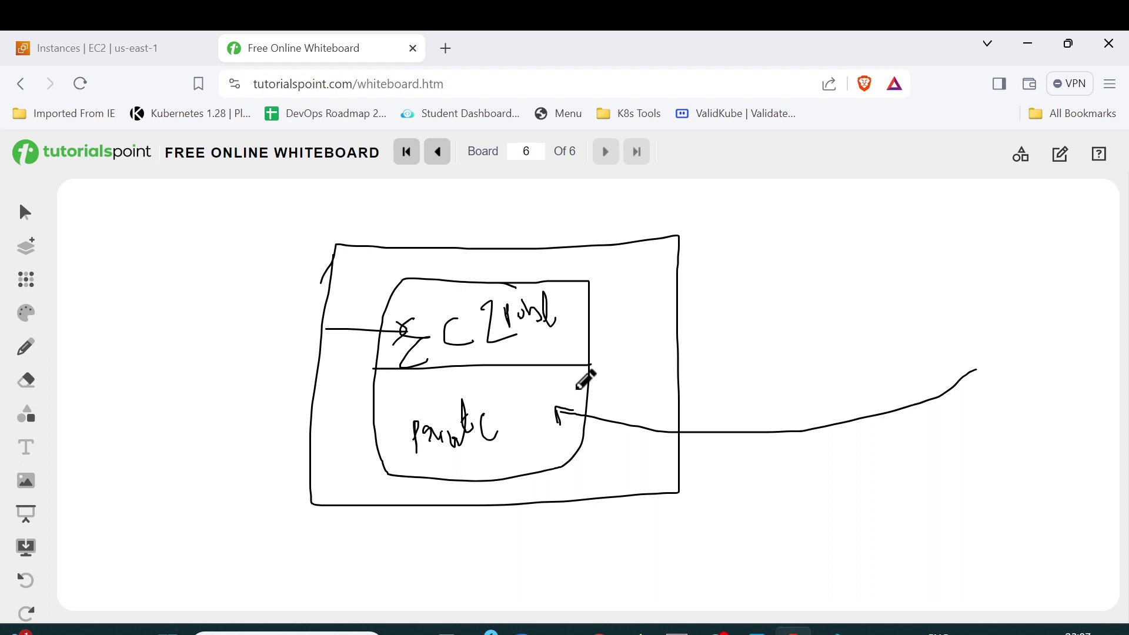
{"action": "left_click", "coordinate": [199, 57]}
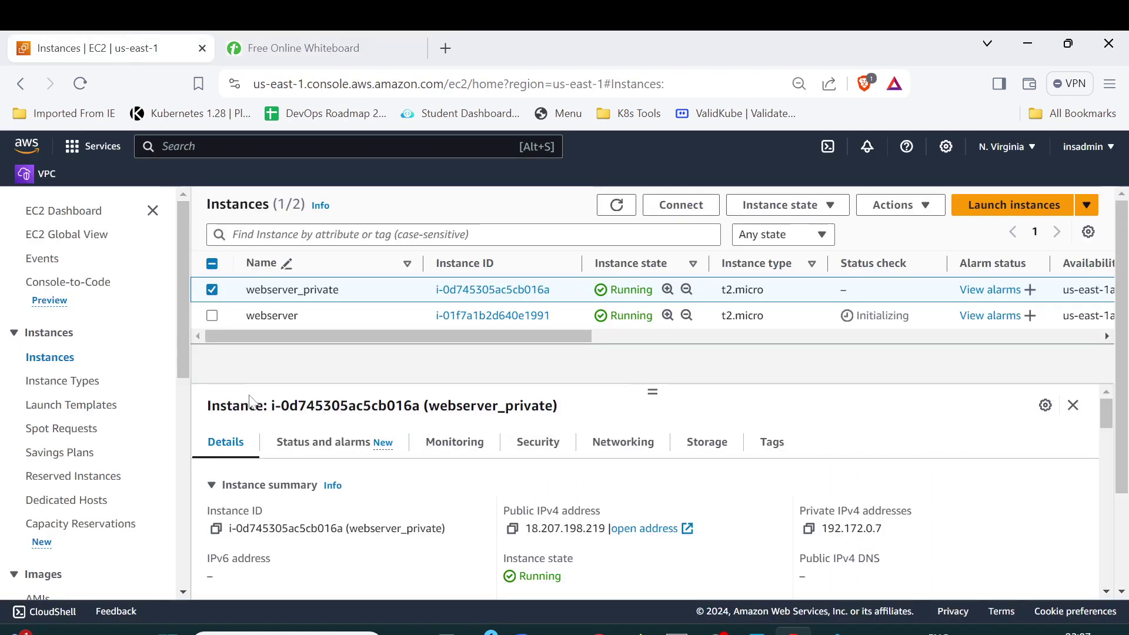
- Examine the default network and security group settings in a new instance launch form, and return to the instances list without launching
{"action": "scroll", "coordinate": [489, 464], "scroll_direction": "down", "scroll_amount": 1}
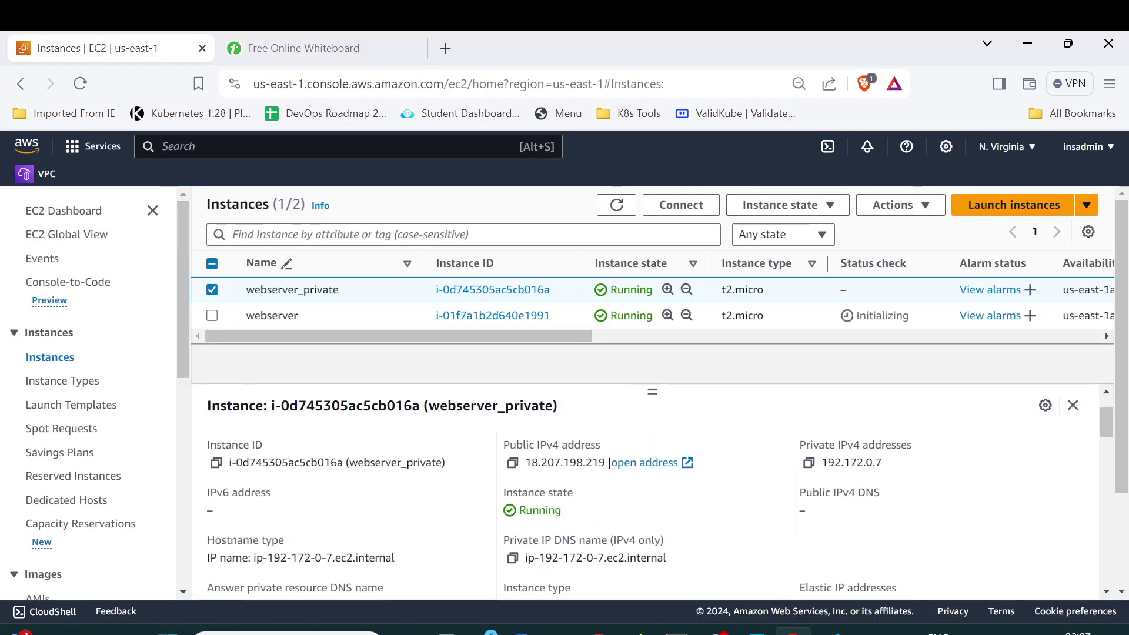
{"action": "scroll", "coordinate": [369, 463], "scroll_direction": "up", "scroll_amount": 1}
{"action": "left_click", "coordinate": [997, 214]}
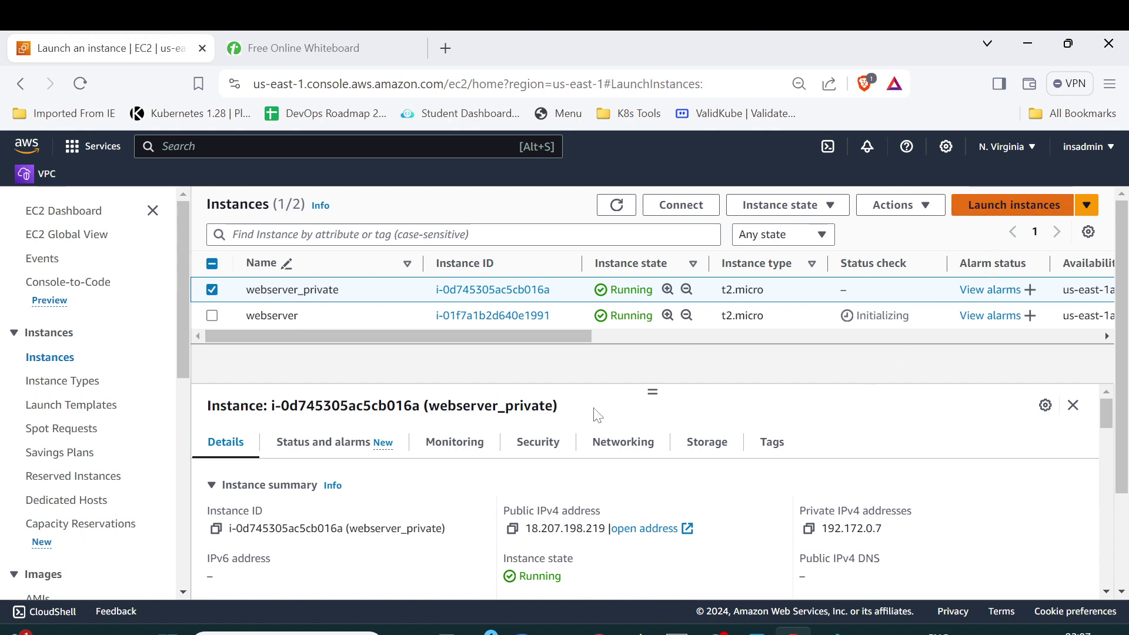
{"action": "scroll", "coordinate": [370, 388], "scroll_direction": "down", "scroll_amount": 3}
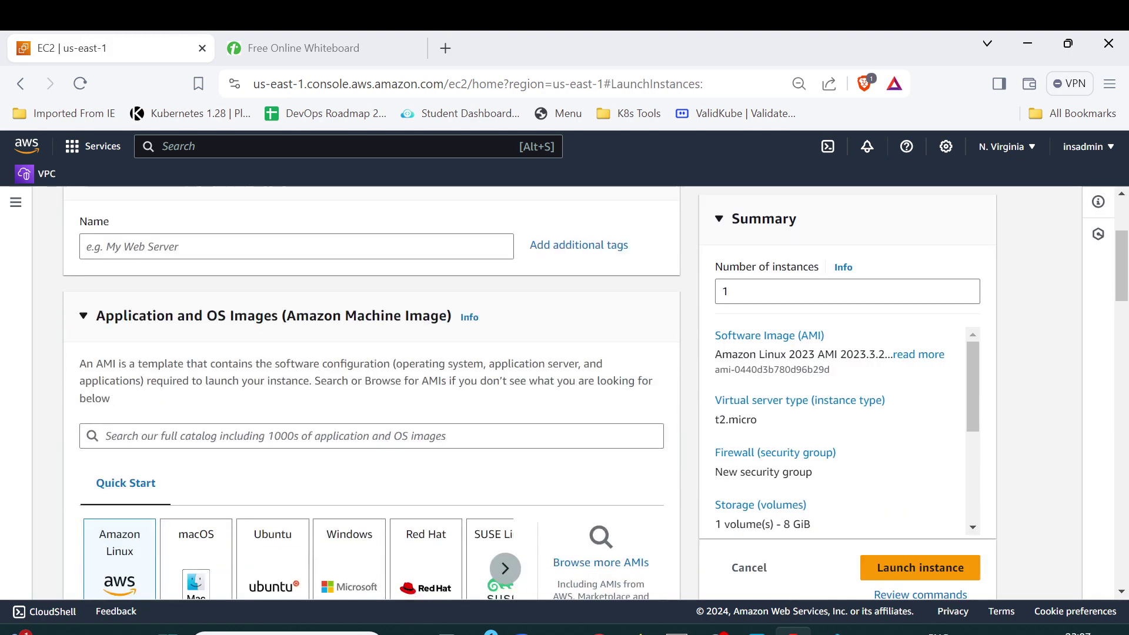
{"action": "scroll", "coordinate": [379, 453], "scroll_direction": "down", "scroll_amount": 9}
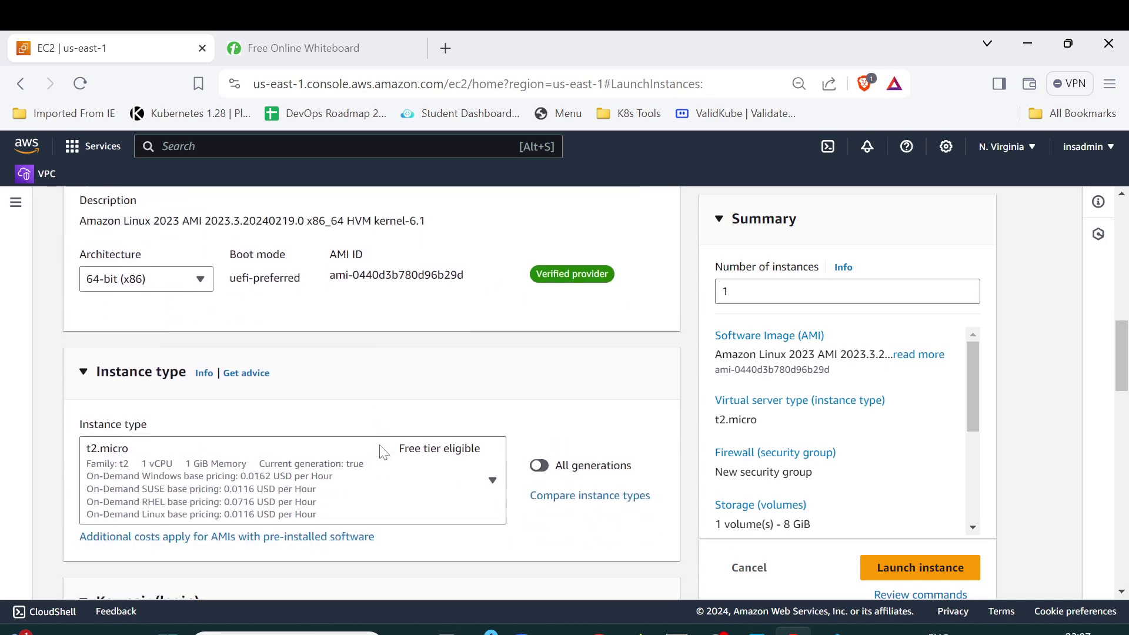
{"action": "scroll", "coordinate": [383, 453], "scroll_direction": "down", "scroll_amount": 5}
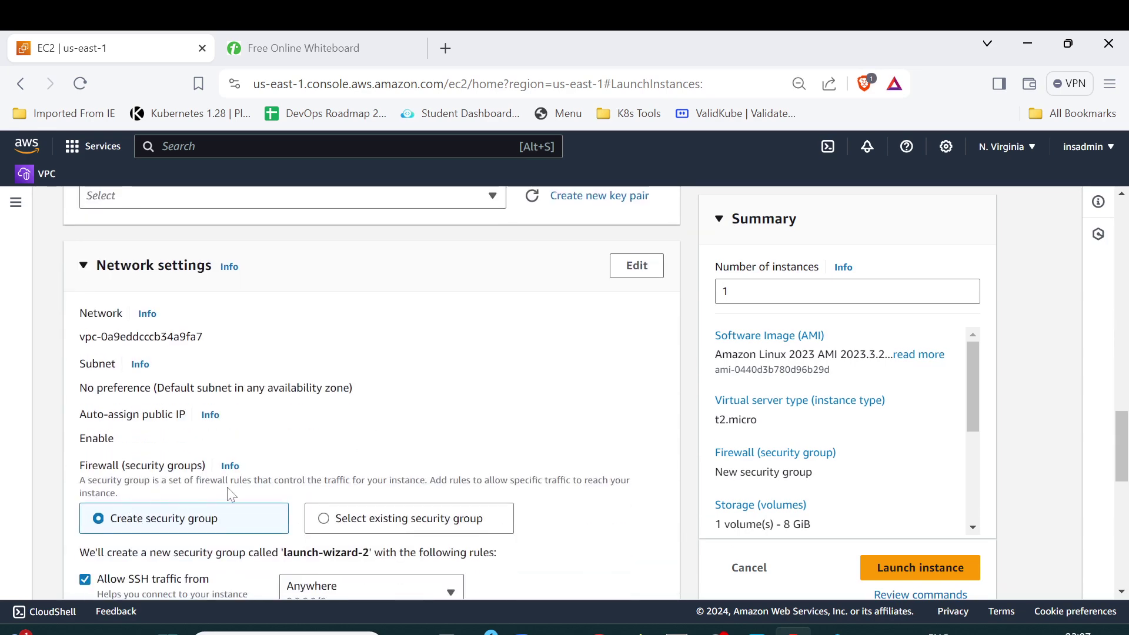
{"action": "scroll", "coordinate": [231, 495], "scroll_direction": "down", "scroll_amount": 3}
{"action": "scroll", "coordinate": [164, 464], "scroll_direction": "up", "scroll_amount": 2}
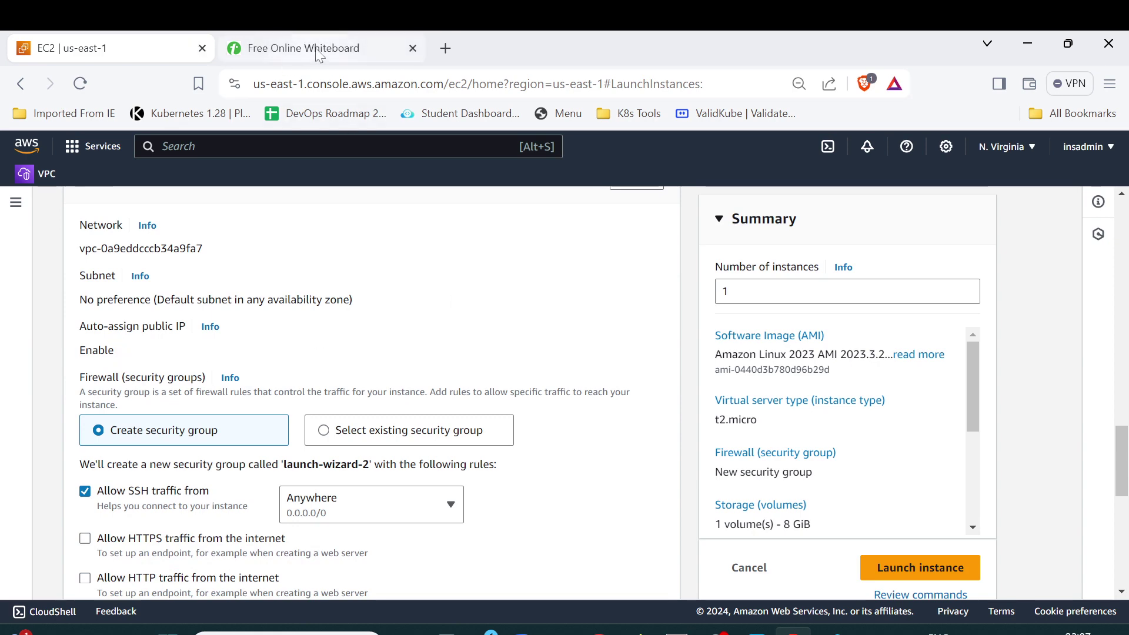
{"action": "scroll", "coordinate": [39, 293], "scroll_direction": "up", "scroll_amount": 5}
{"action": "scroll", "coordinate": [39, 293], "scroll_direction": "up", "scroll_amount": 10}
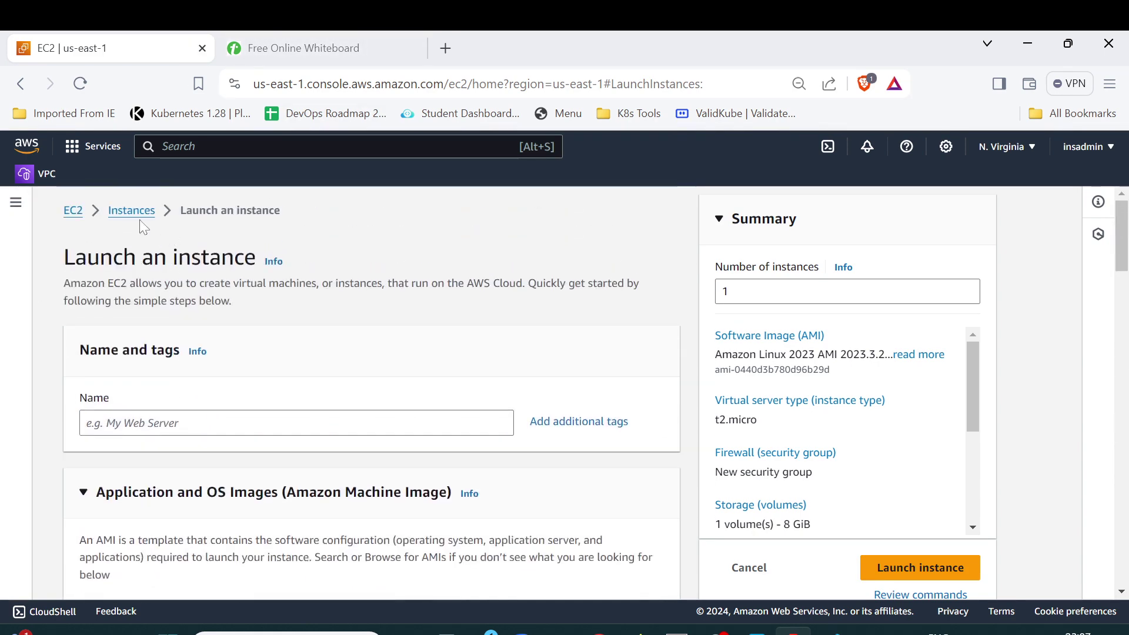
{"action": "left_click", "coordinate": [127, 212]}
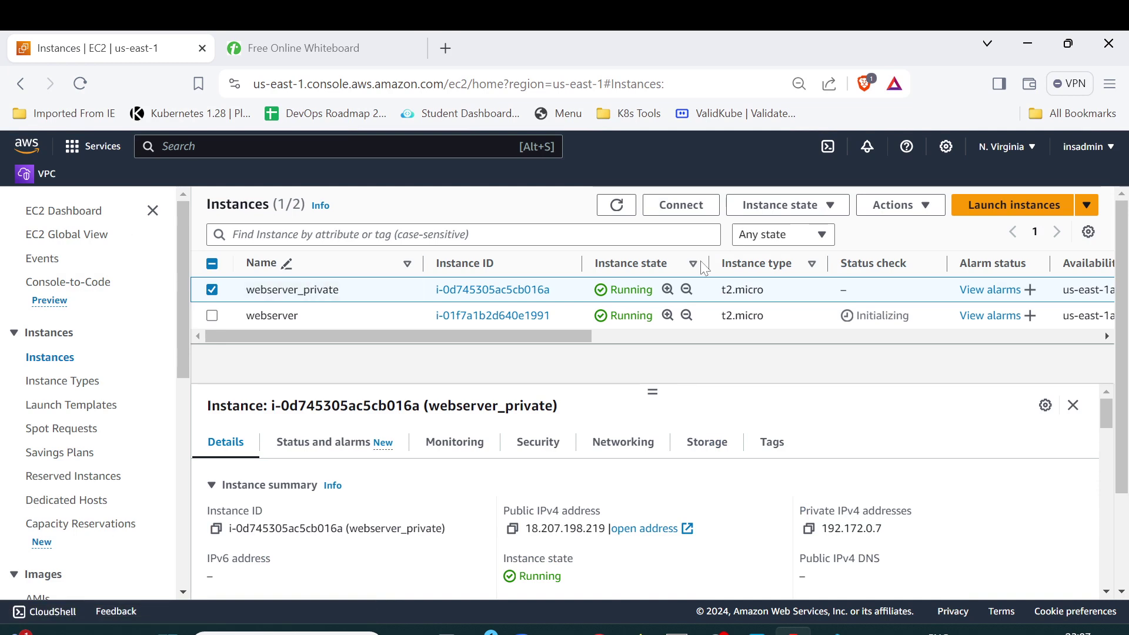
- Refresh the instances list repeatedly to check the status checks and availability zones of both instances
{"action": "left_click", "coordinate": [614, 205]}
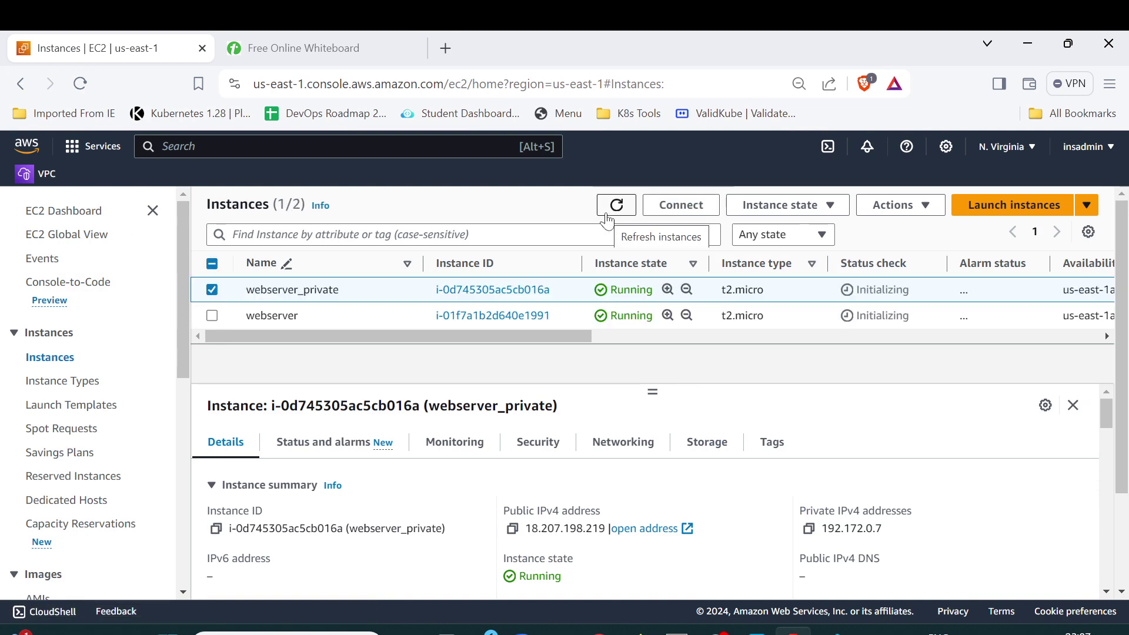
{"action": "left_click", "coordinate": [608, 218]}
{"action": "left_click", "coordinate": [608, 218]}
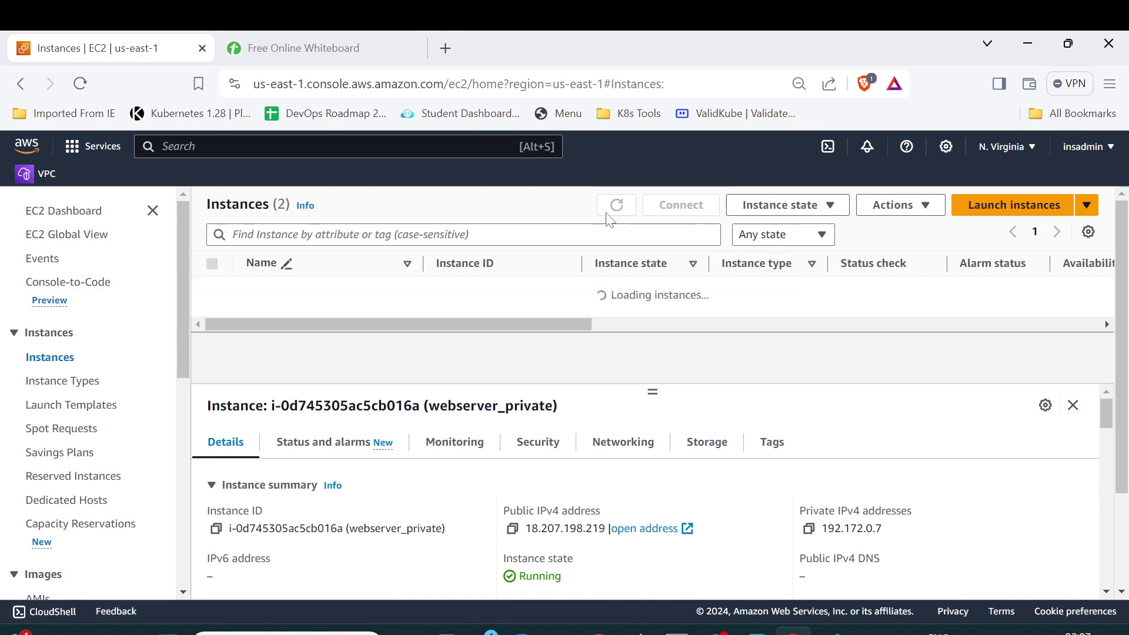
{"action": "left_click", "coordinate": [608, 218]}
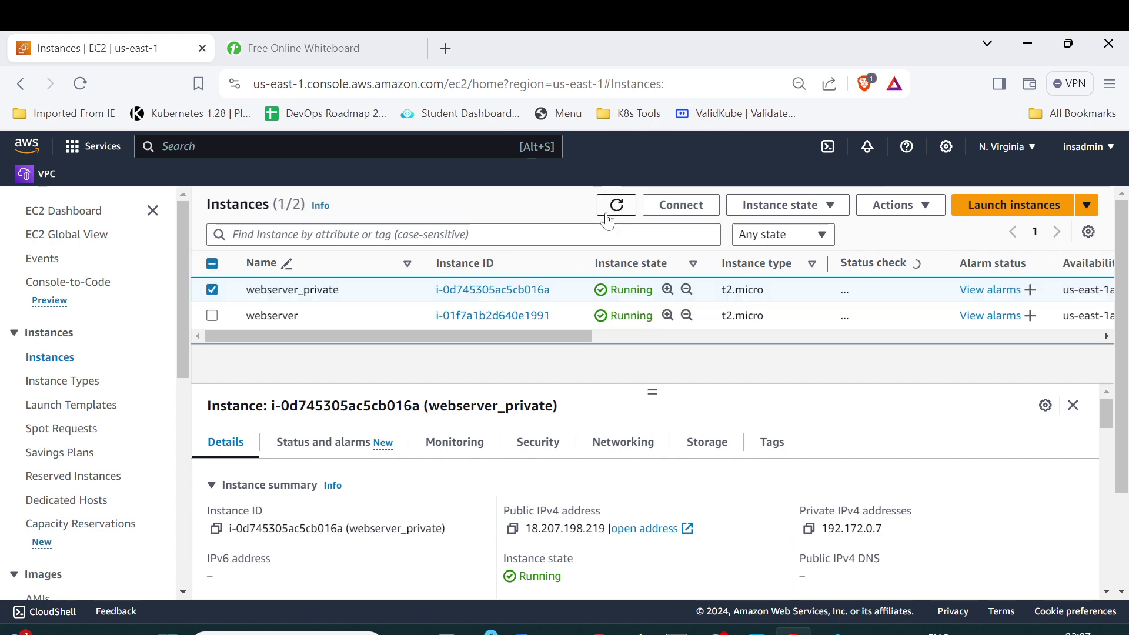
{"action": "left_click_drag", "start_coordinate": [555, 336], "coordinate": [671, 341]}
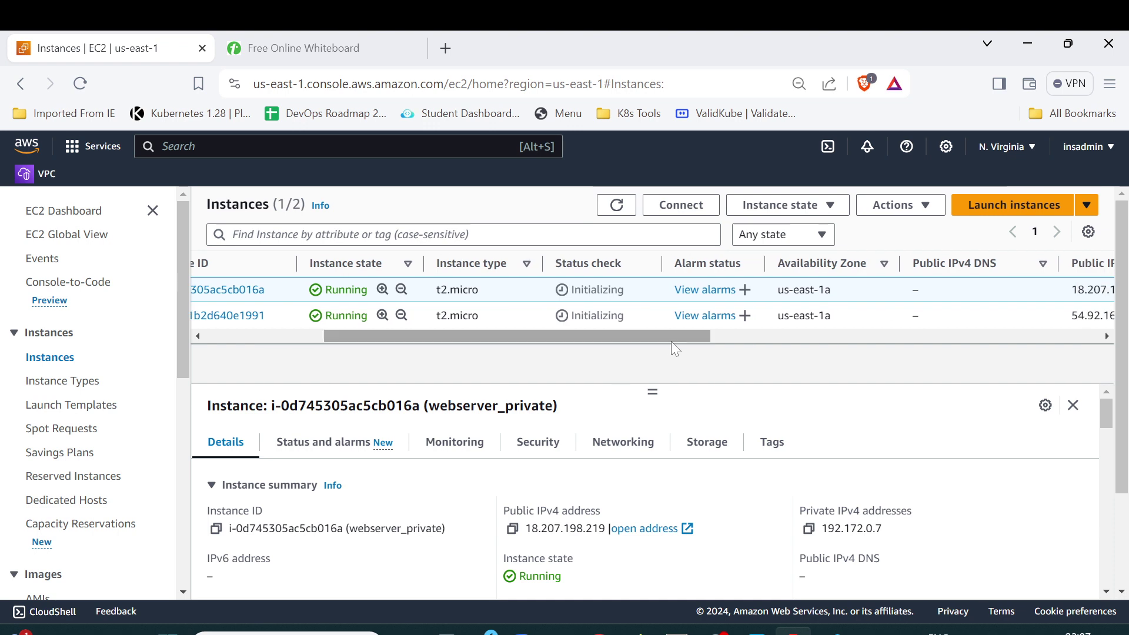
{"action": "left_click", "coordinate": [617, 206]}
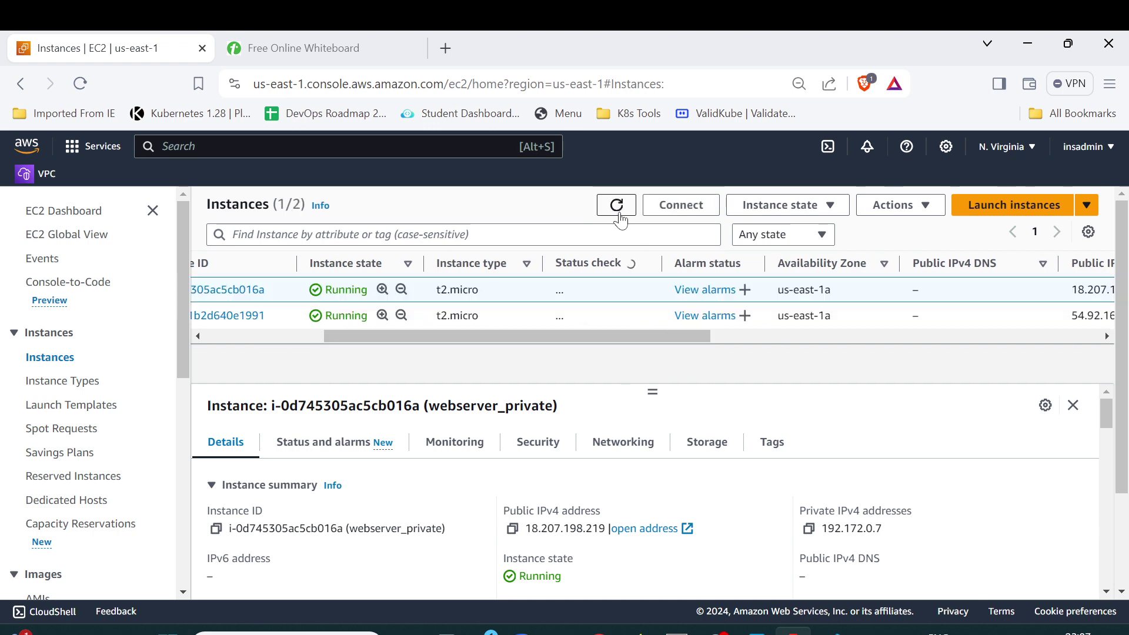
{"action": "left_click", "coordinate": [622, 209]}
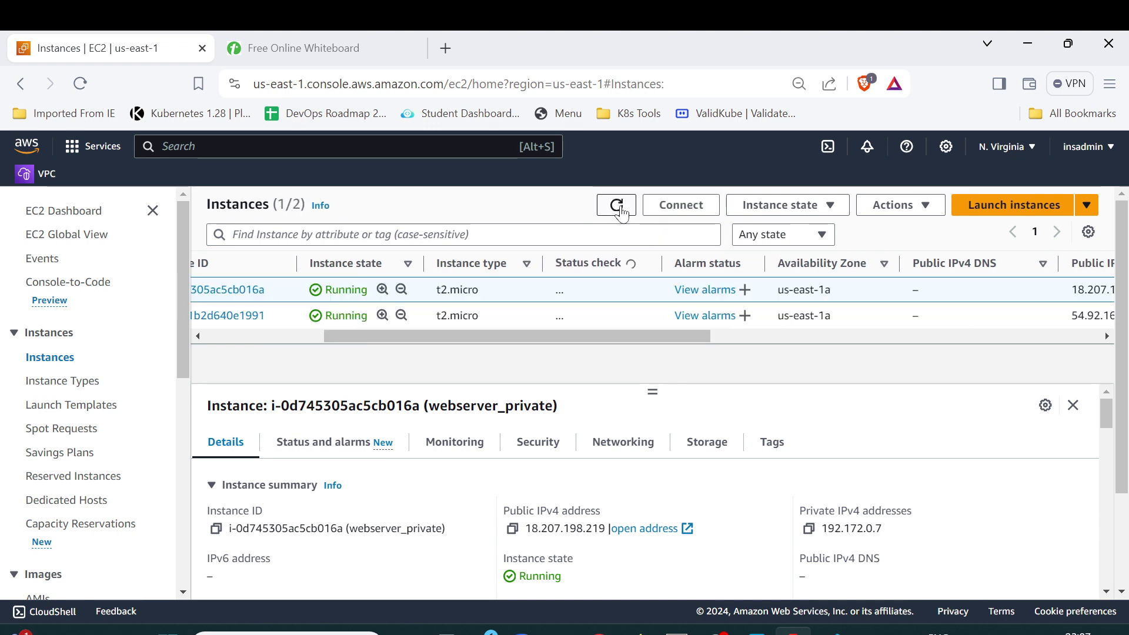
{"action": "left_click", "coordinate": [622, 209]}
{"action": "left_click", "coordinate": [622, 209]}
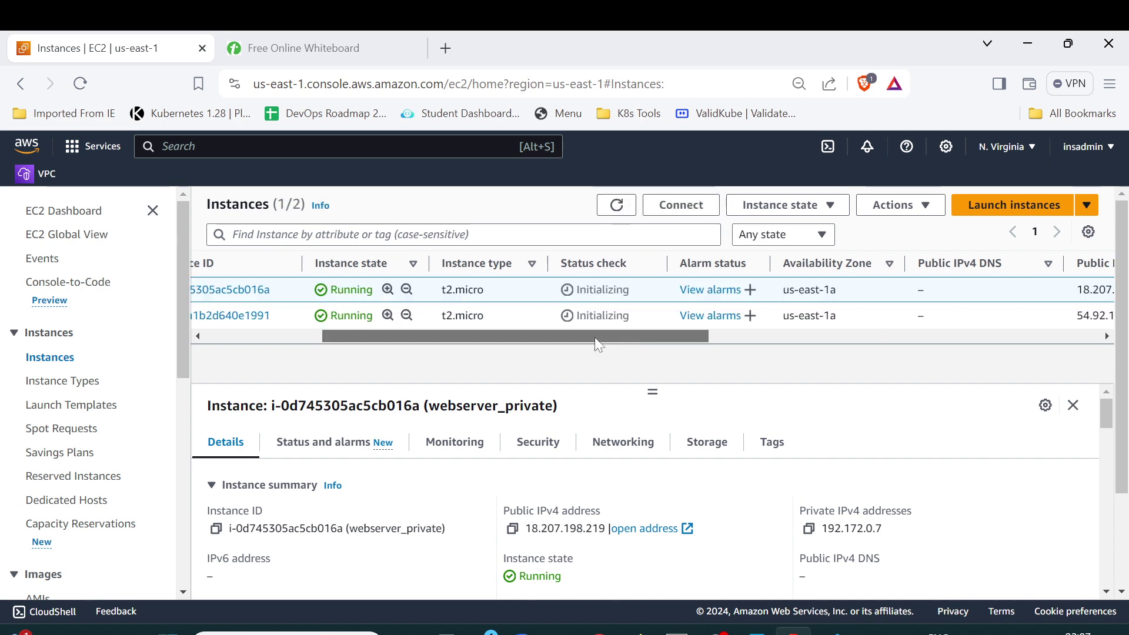
- Select only the webserver instance, open its connection options and review the SSH client instructions
{"action": "left_click_drag", "start_coordinate": [594, 337], "coordinate": [414, 346]}
{"action": "left_click", "coordinate": [212, 289]}
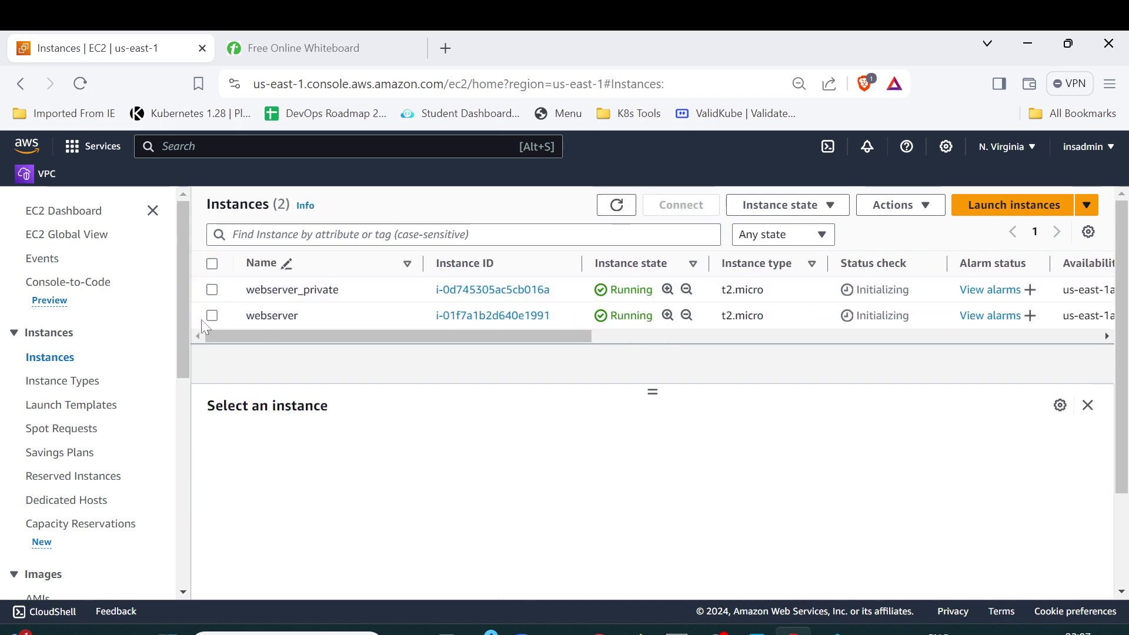
{"action": "left_click", "coordinate": [213, 316]}
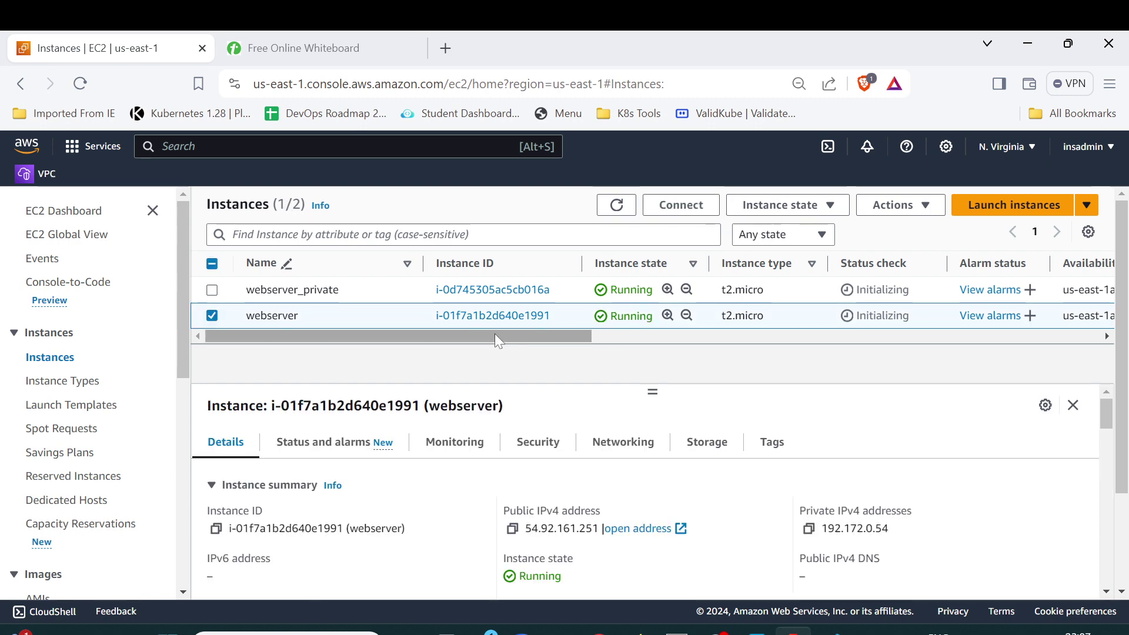
{"action": "left_click", "coordinate": [682, 206]}
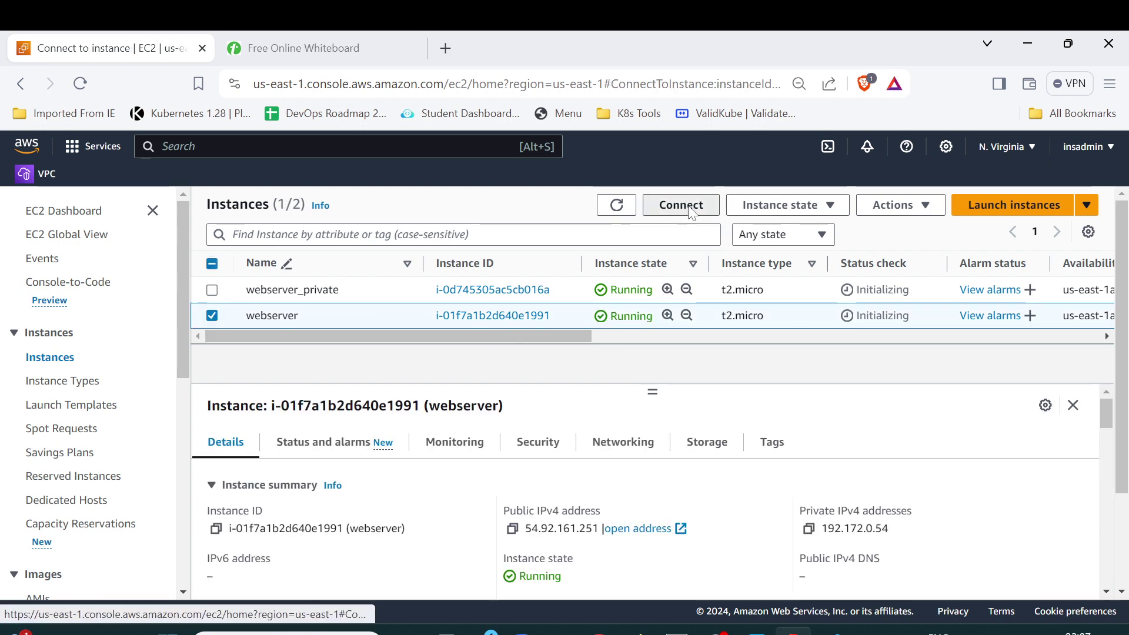
{"action": "scroll", "coordinate": [350, 425], "scroll_direction": "down", "scroll_amount": 2}
{"action": "scroll", "coordinate": [412, 500], "scroll_direction": "down", "scroll_amount": 1}
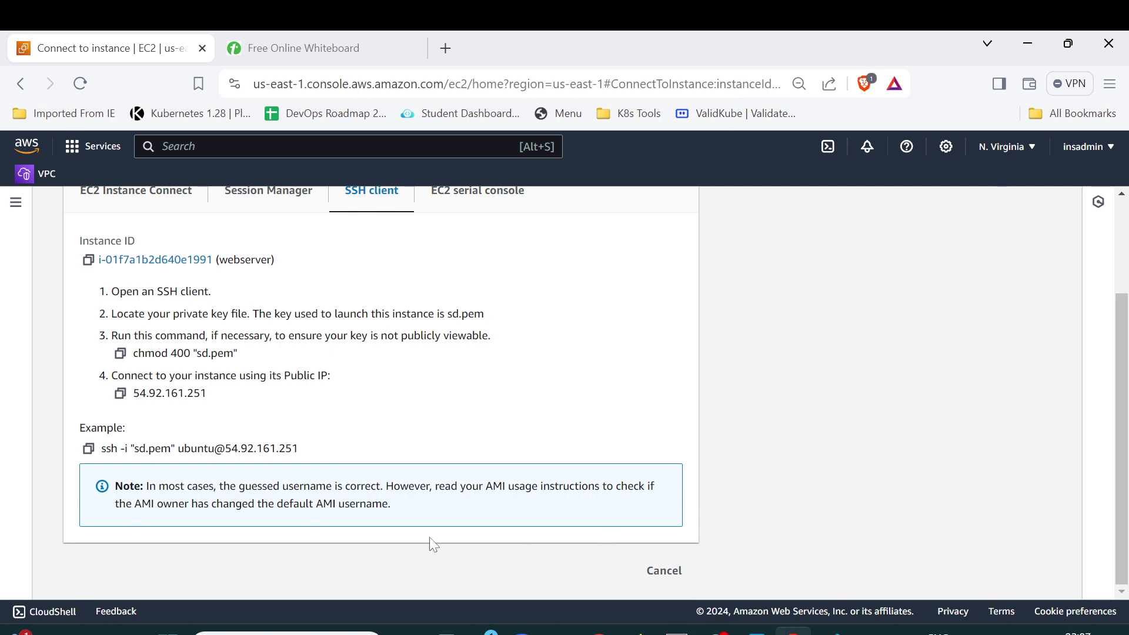
{"action": "scroll", "coordinate": [489, 558], "scroll_direction": "up", "scroll_amount": 3}
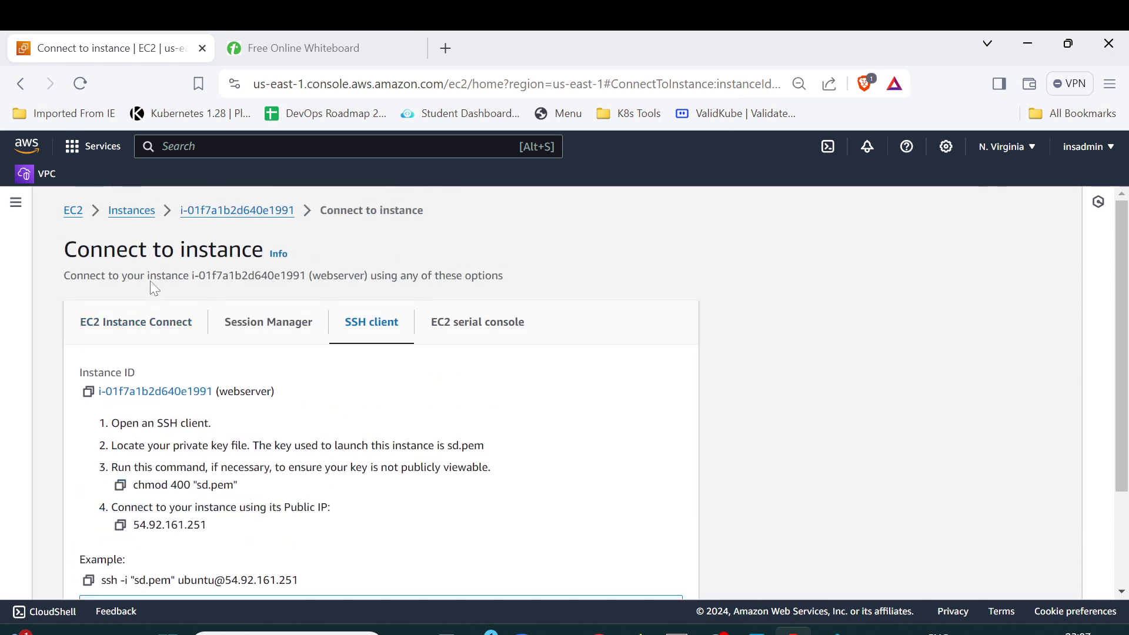
- Connect to webserver using EC2 Instance Connect with the default username ubuntu
{"action": "left_click", "coordinate": [140, 326]}
{"action": "scroll", "coordinate": [411, 482], "scroll_direction": "down", "scroll_amount": 2}
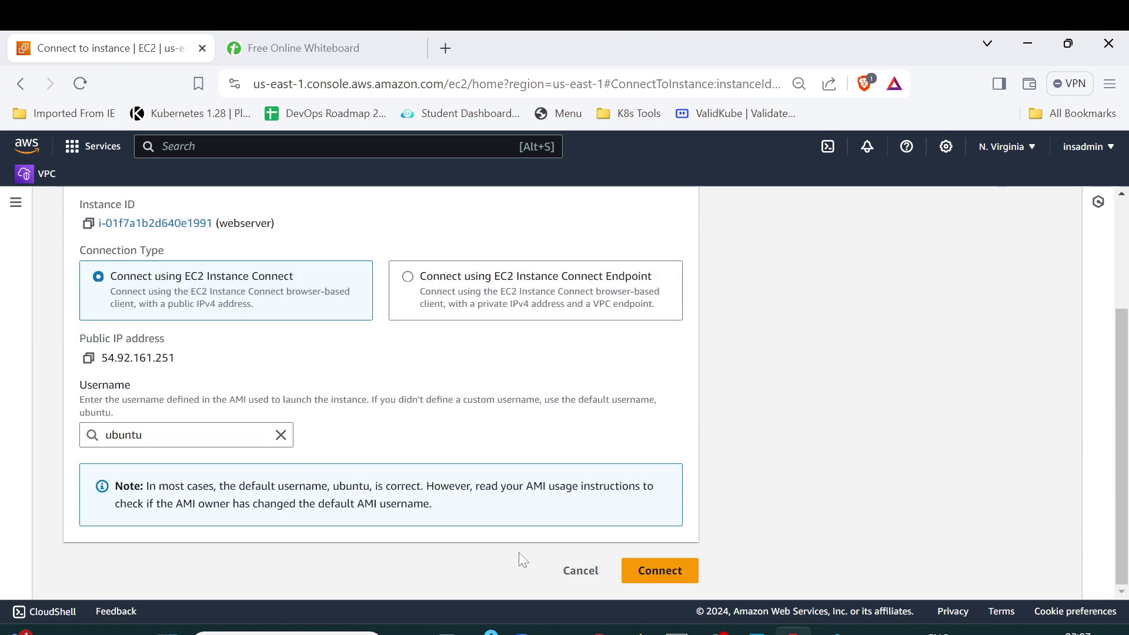
{"action": "left_click", "coordinate": [623, 570]}
{"action": "left_click", "coordinate": [660, 571]}
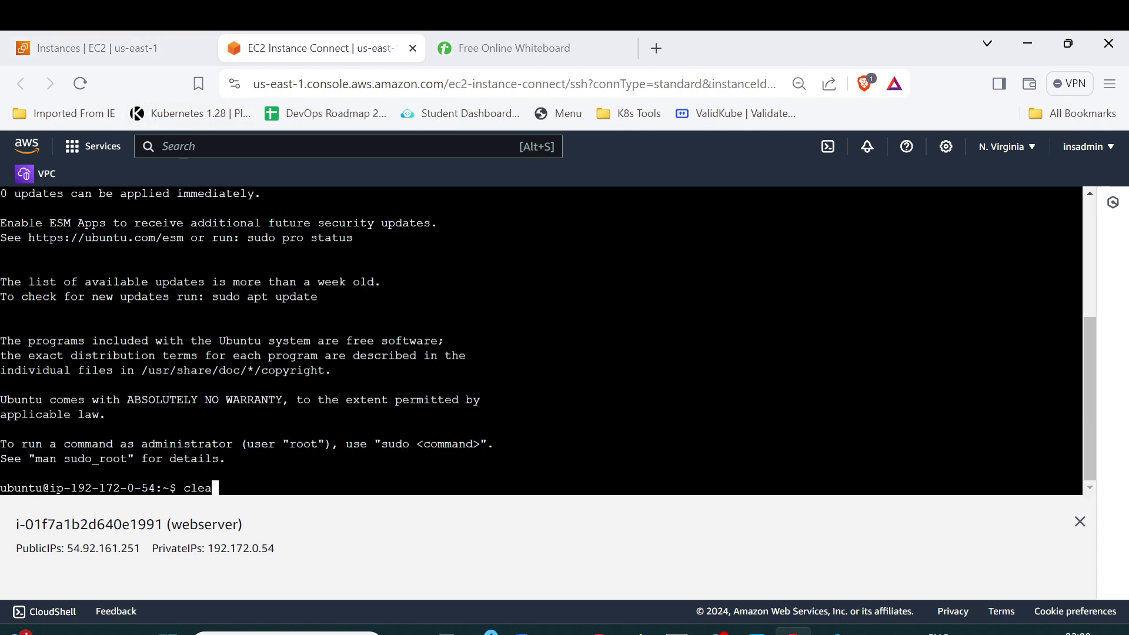
- Clear the terminal and switch to a root shell with sudo -i, leaving a clean screen
{"action": "type", "text": "r"}
{"action": "key", "text": "Return"}
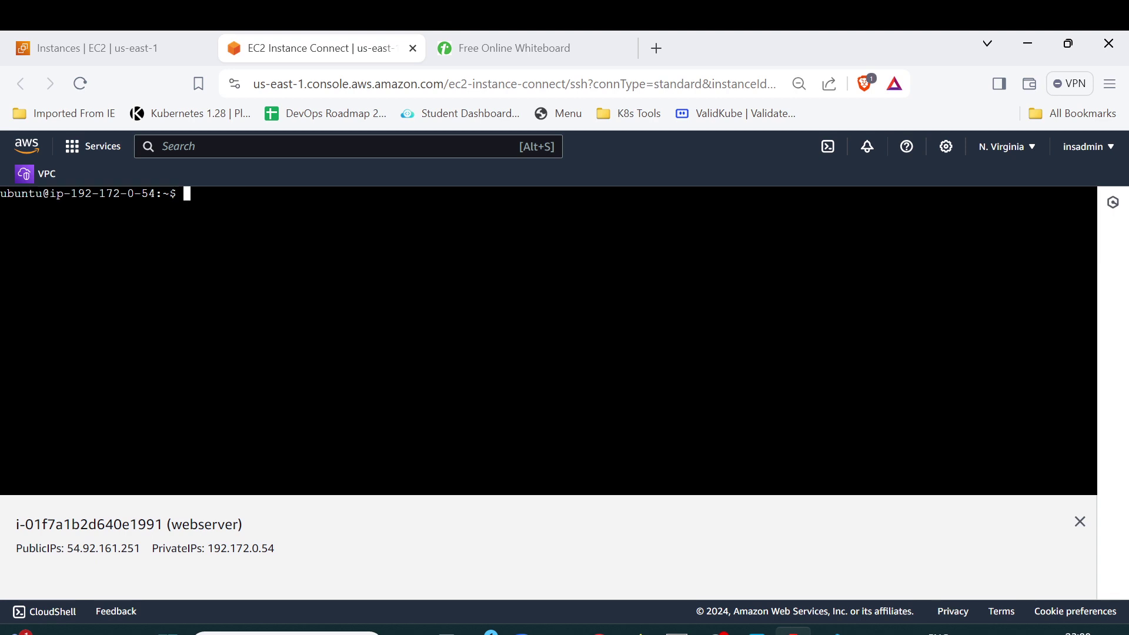
{"action": "type", "text": "sudo -i"}
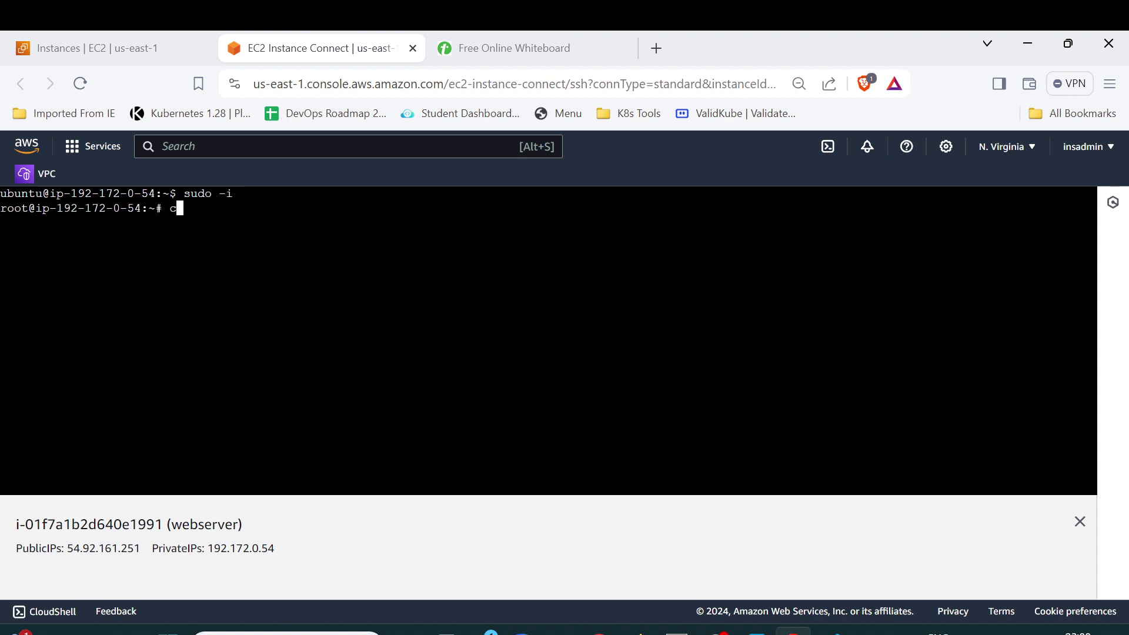
{"action": "key", "text": "Return"}
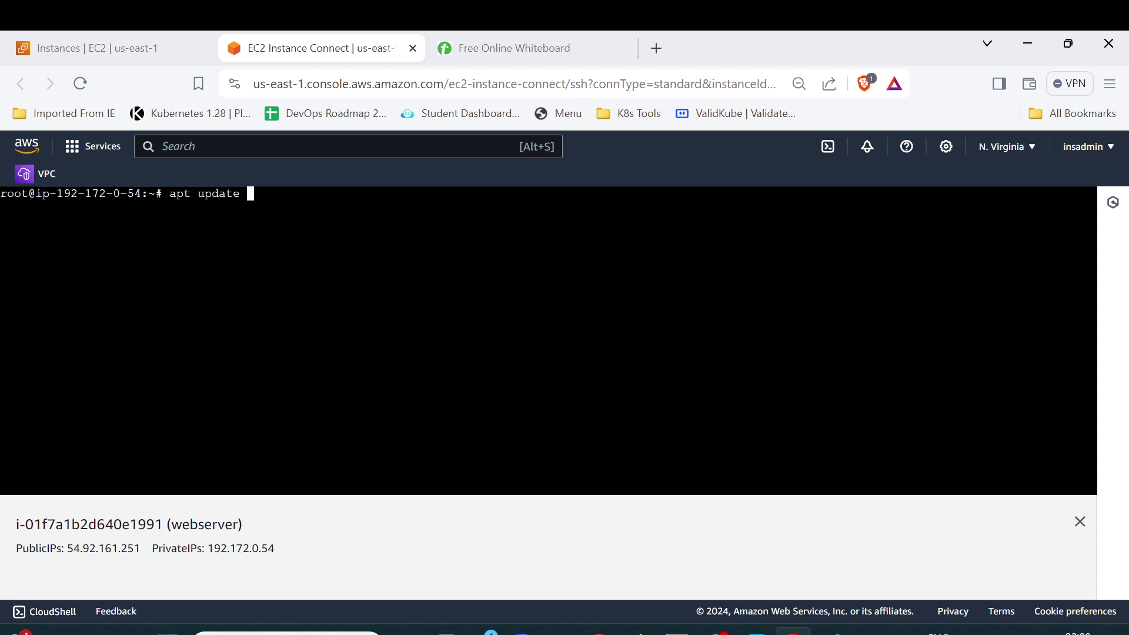
- Update the package lists on webserver with apt update -y and clear the terminal output
{"action": "type", "text": "apt update -y"}
{"action": "key", "text": "Return"}
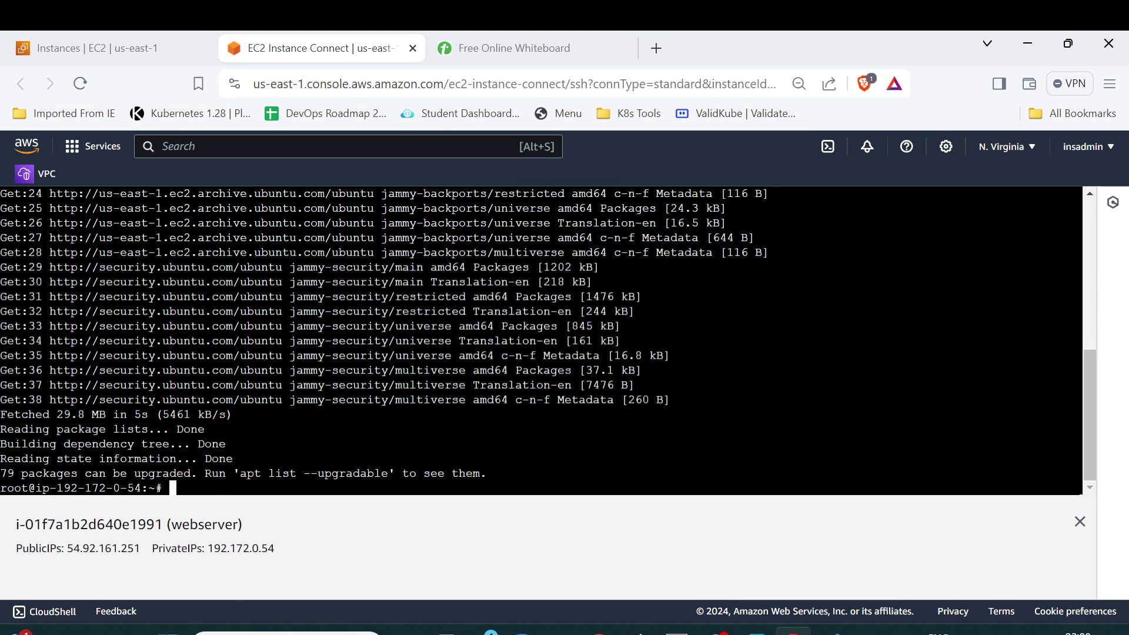
{"action": "type", "text": "lear"}
{"action": "key", "text": "Return"}
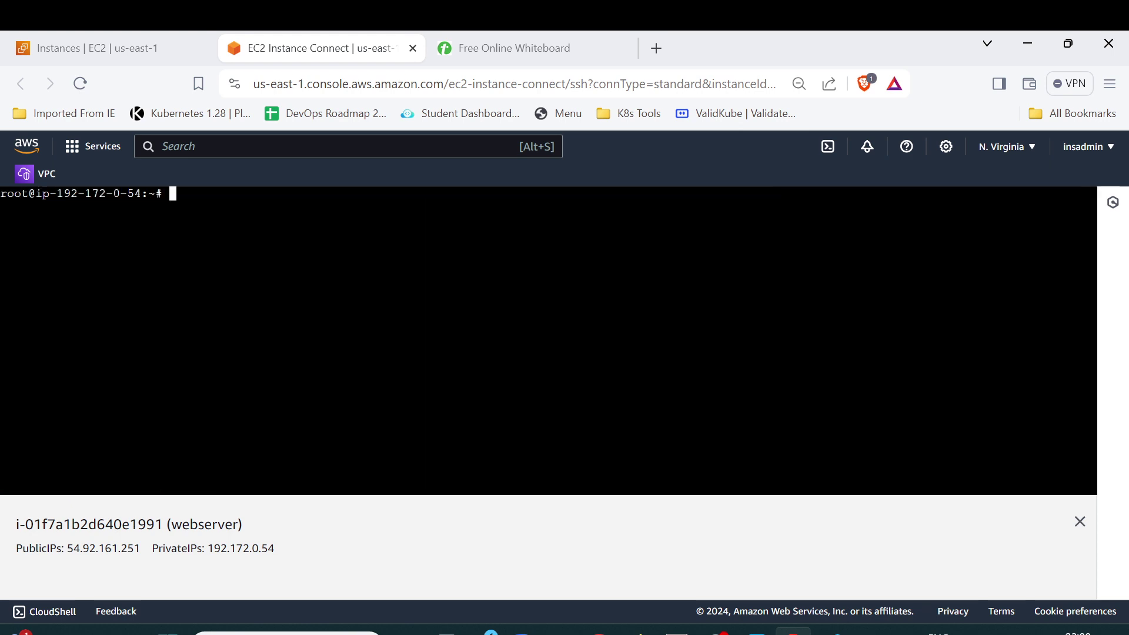
- Install the nginx web server with apt install nginx -y
{"action": "type", "text": "apt install nginx"}
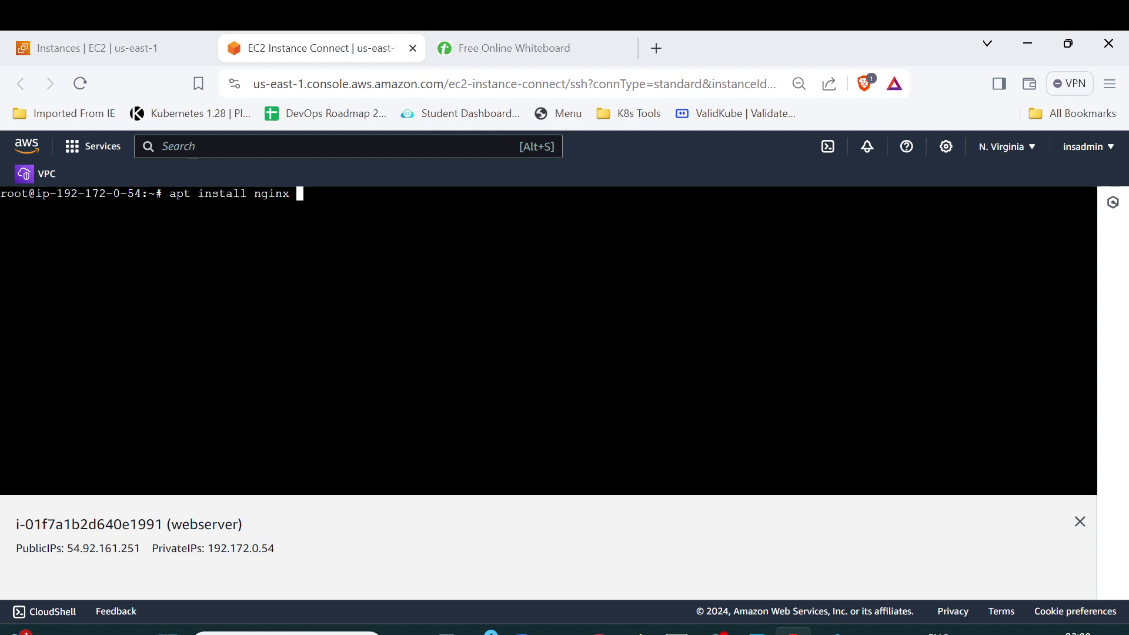
{"action": "type", "text": " -y"}
{"action": "key", "text": "Return"}
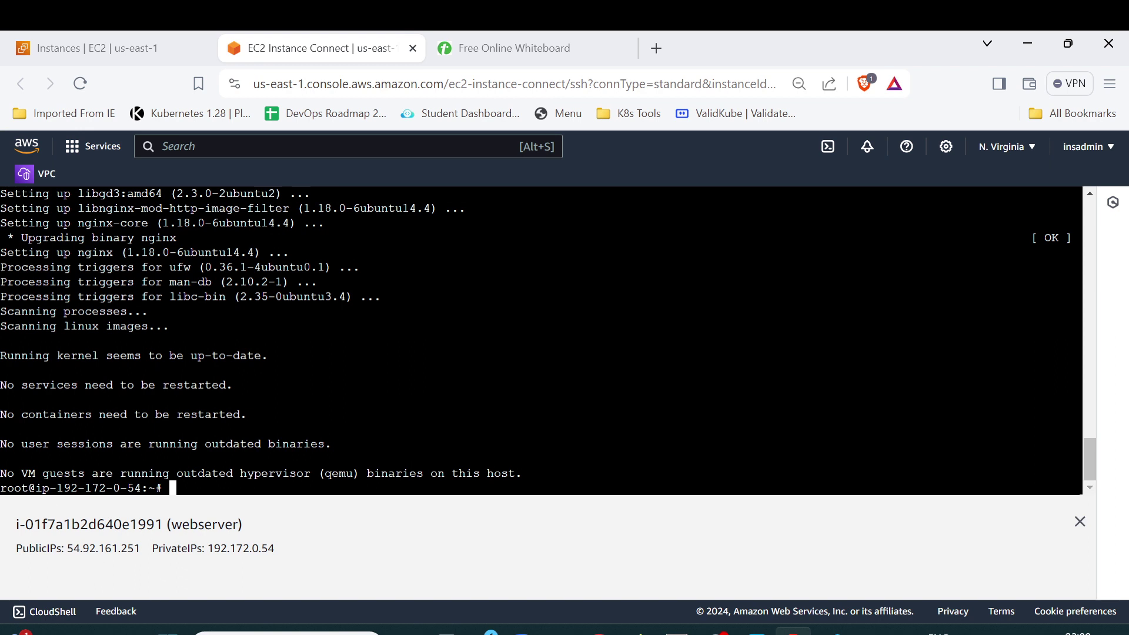
- Copy webserver's public IP 54.92.161.251, load it in a new browser tab, and highlight the nginx page text
{"action": "left_click_drag", "start_coordinate": [67, 548], "coordinate": [143, 548]}
{"action": "right_click", "coordinate": [127, 548]}
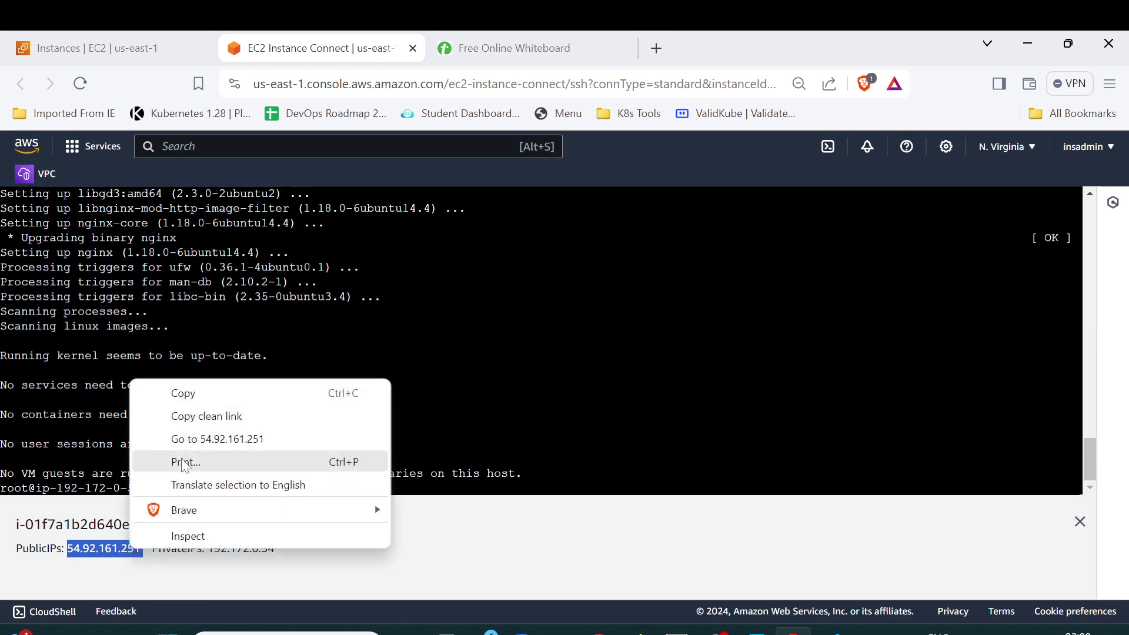
{"action": "left_click", "coordinate": [176, 391]}
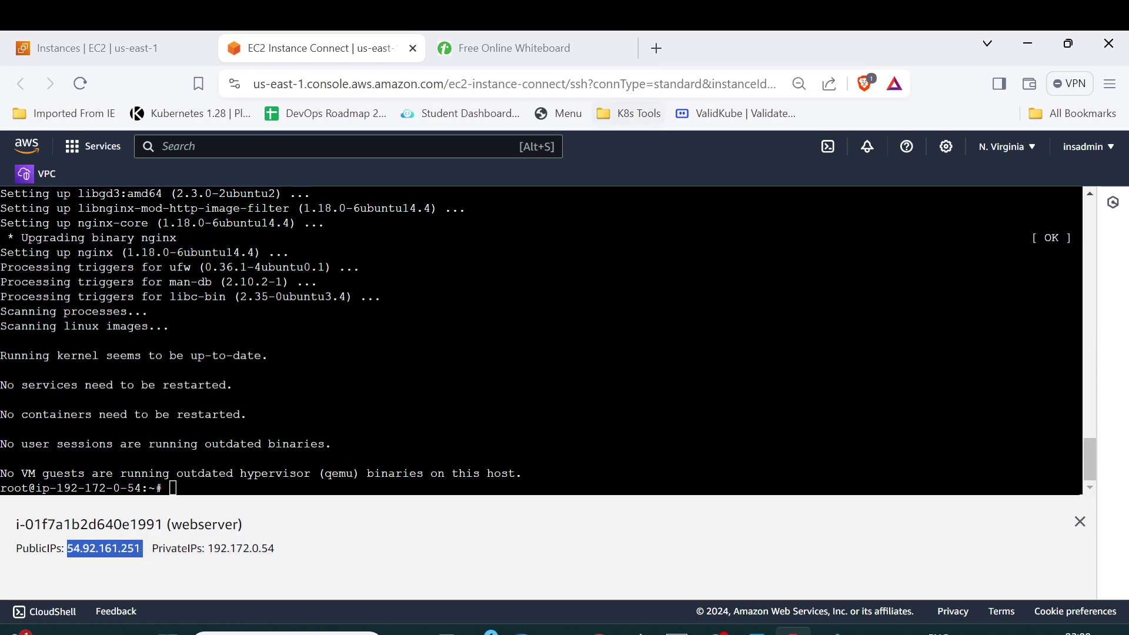
{"action": "left_click", "coordinate": [656, 48]}
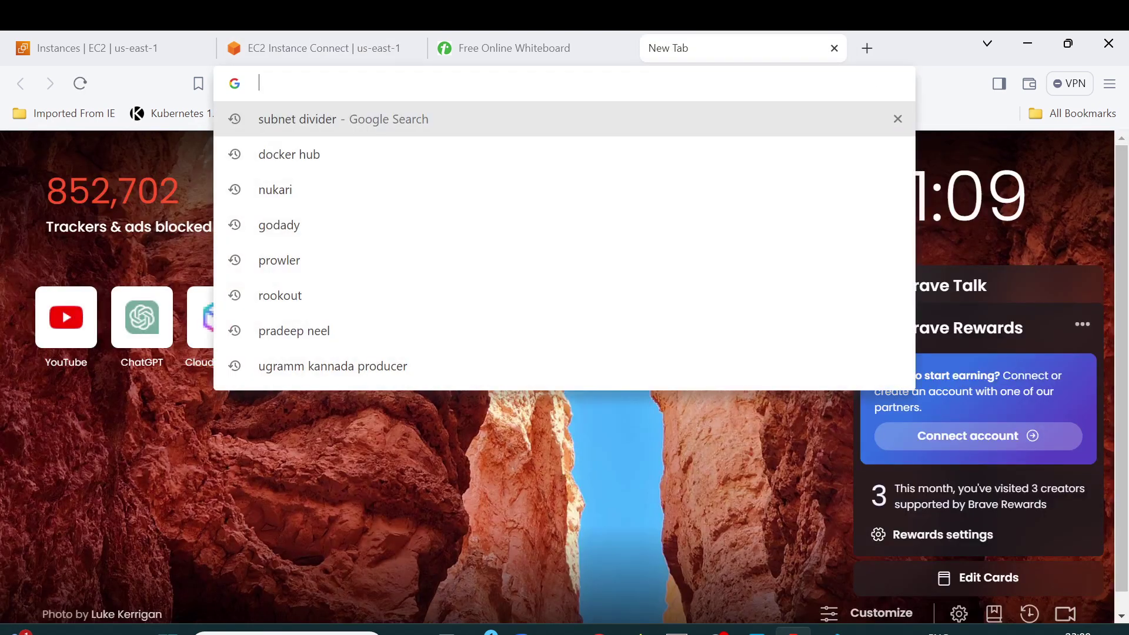
{"action": "key", "text": "ctrl+v"}
{"action": "key", "text": "Return"}
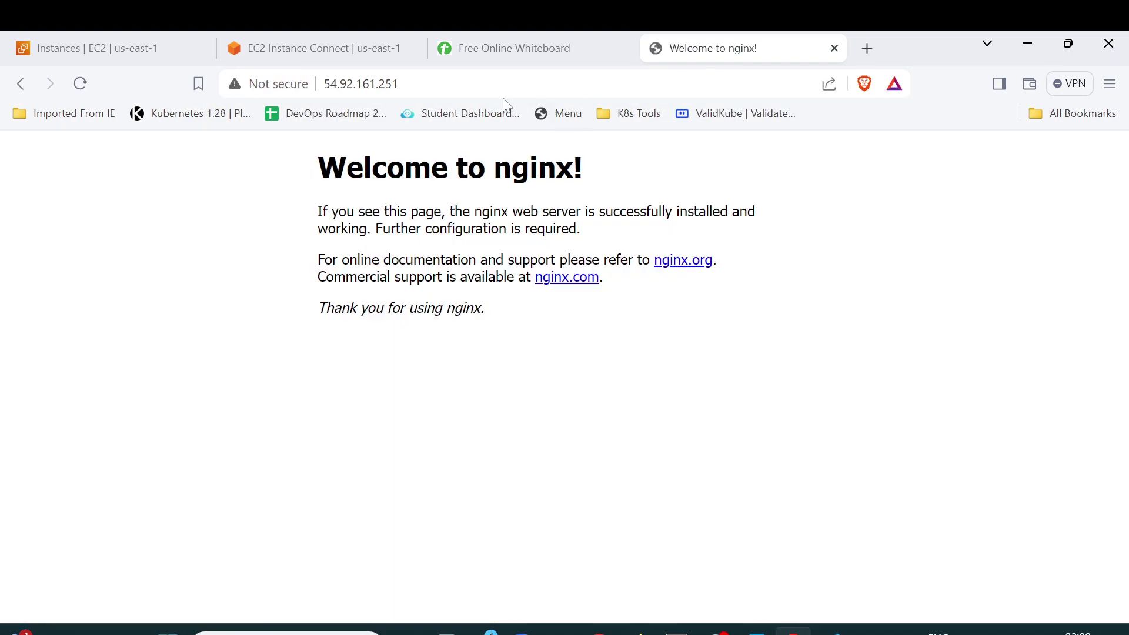
{"action": "left_click_drag", "start_coordinate": [317, 168], "coordinate": [629, 177]}
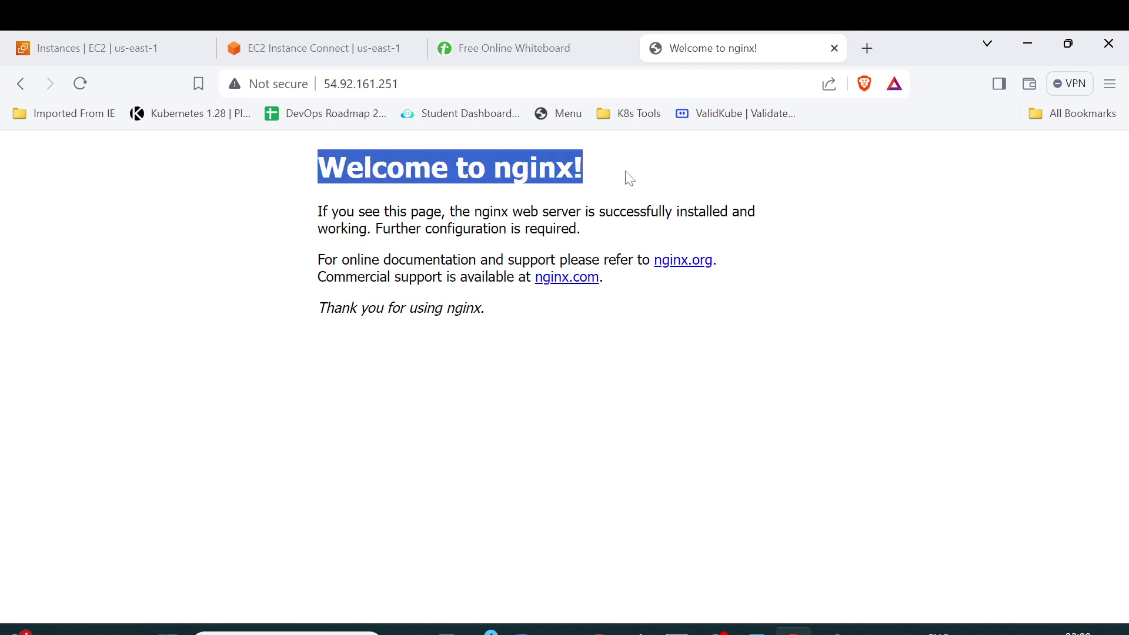
{"action": "left_click", "coordinate": [313, 167]}
{"action": "left_click_drag", "start_coordinate": [314, 168], "coordinate": [498, 320]}
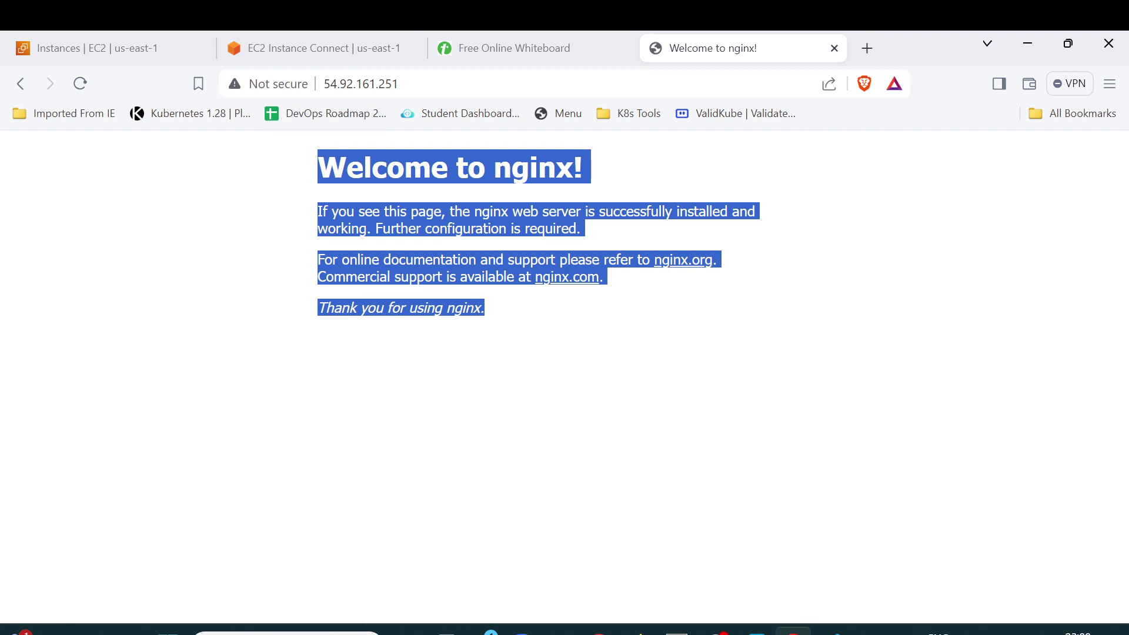
- Load webserver's public IP 54.92.161.251 in a private browser window and close that window
{"action": "key", "text": "ctrl+shift+n"}
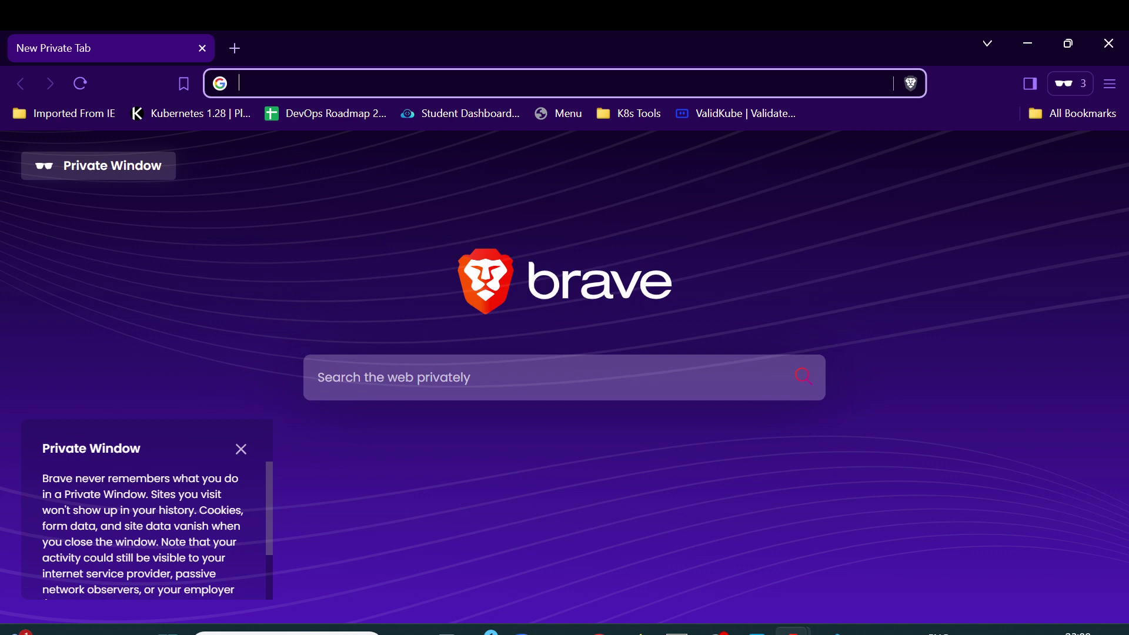
{"action": "key", "text": "ctrl+v"}
{"action": "key", "text": "Return"}
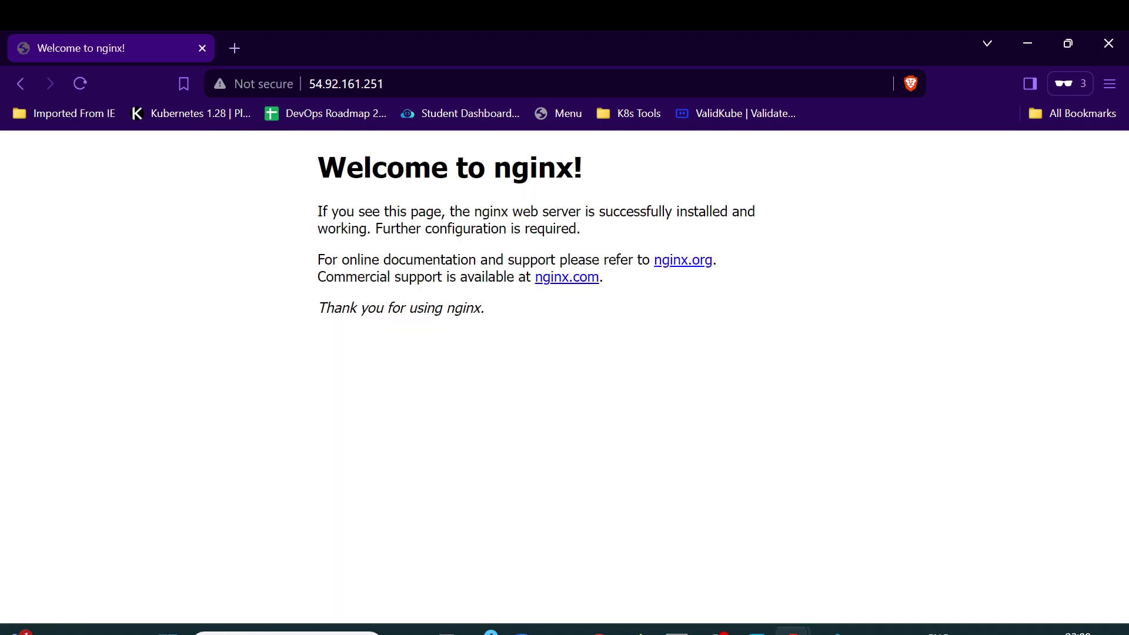
{"action": "left_click", "coordinate": [1108, 42]}
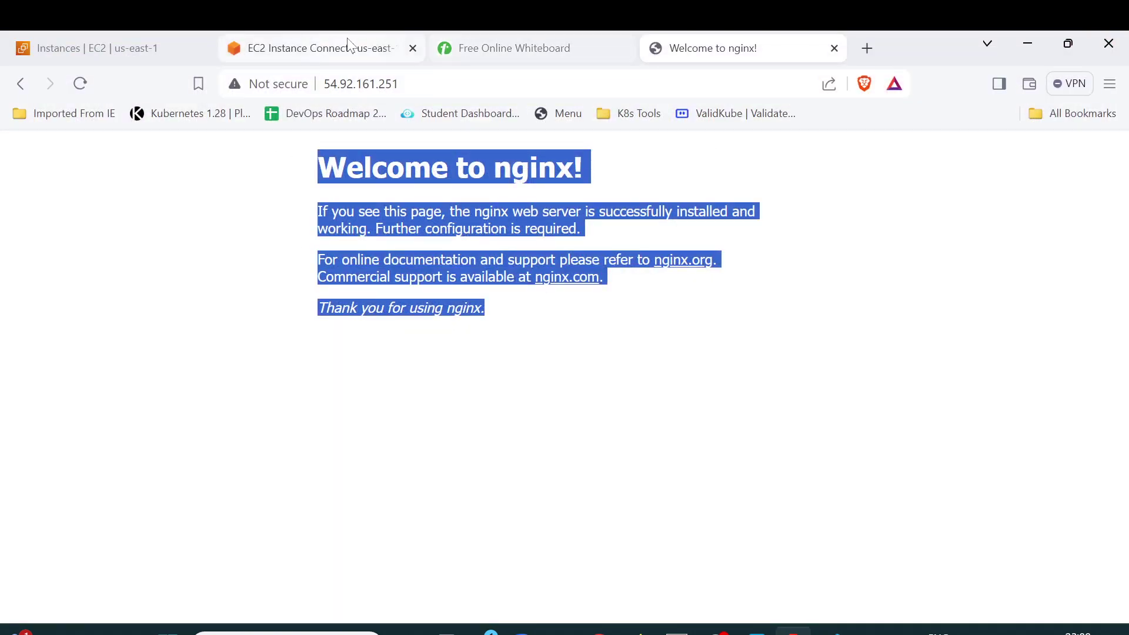
- Close the webserver Instance Connect session and refresh the EC2 instances list to check the status of both instances
{"action": "left_click", "coordinate": [350, 45]}
{"action": "left_click", "coordinate": [94, 47]}
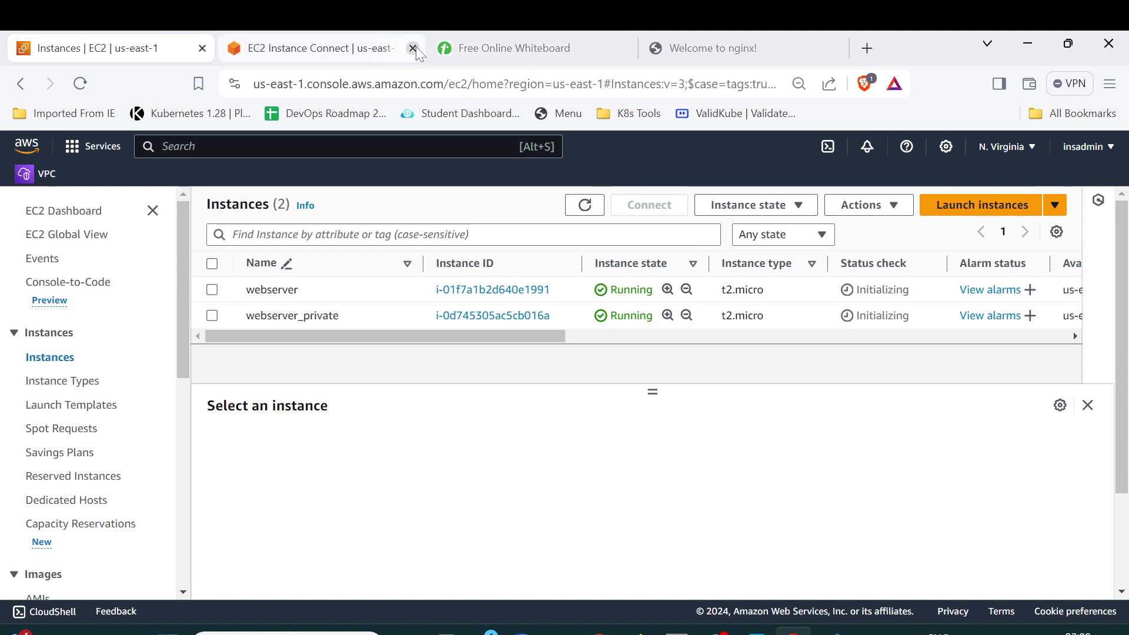
{"action": "left_click", "coordinate": [413, 48]}
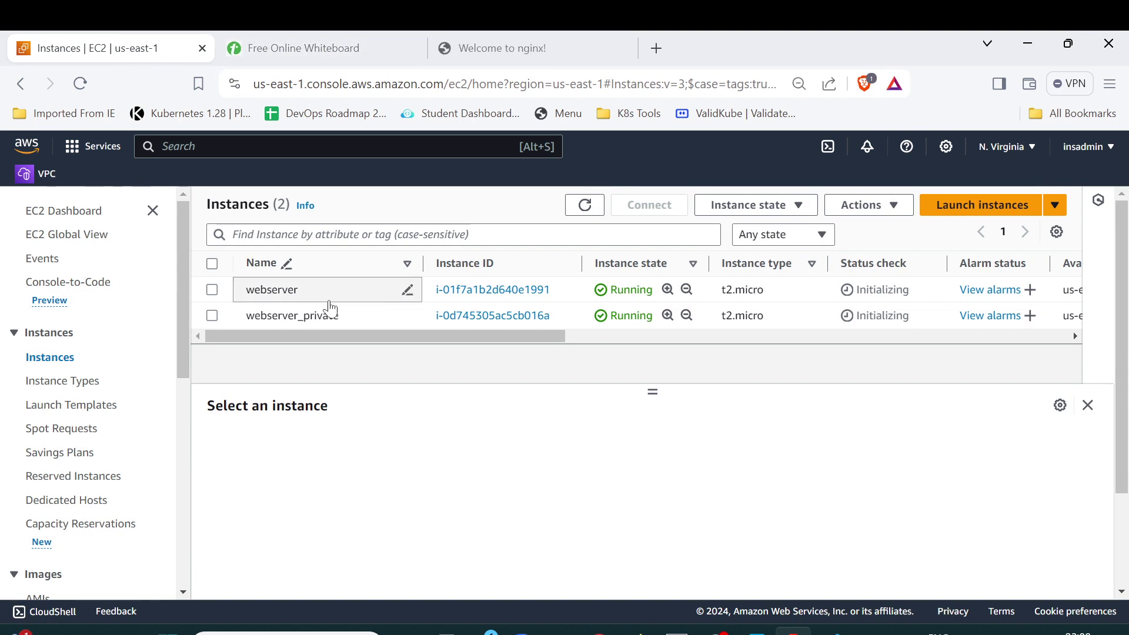
{"action": "left_click", "coordinate": [587, 211]}
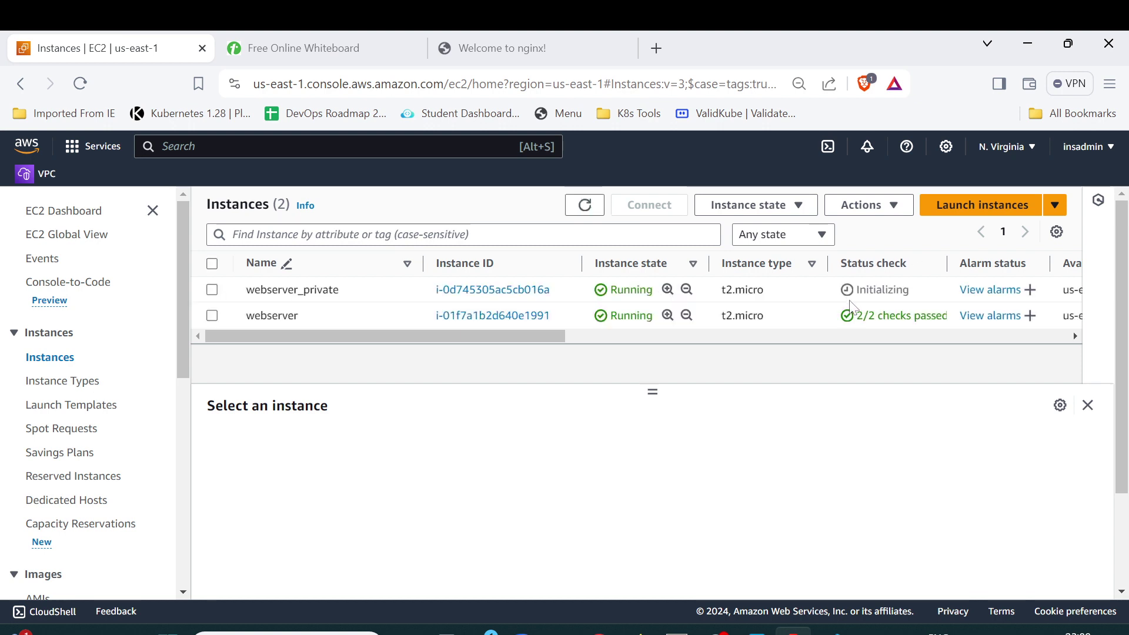
{"action": "left_click", "coordinate": [599, 215]}
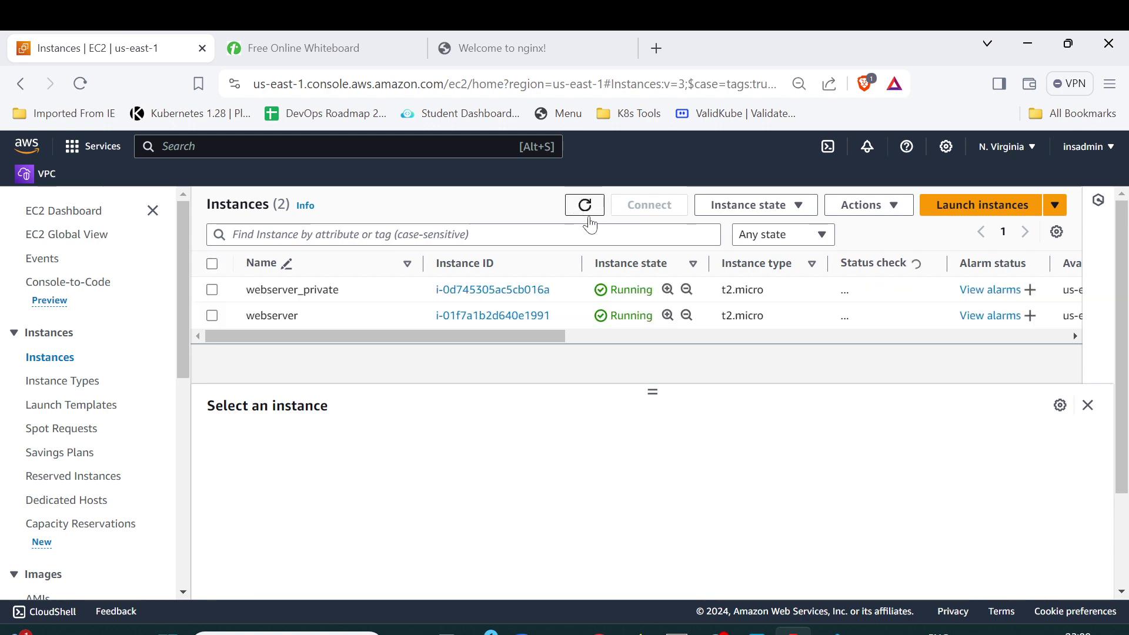
- Try to connect to webserver_private using EC2 Instance Connect with the username ubuntu
{"action": "left_click", "coordinate": [213, 290]}
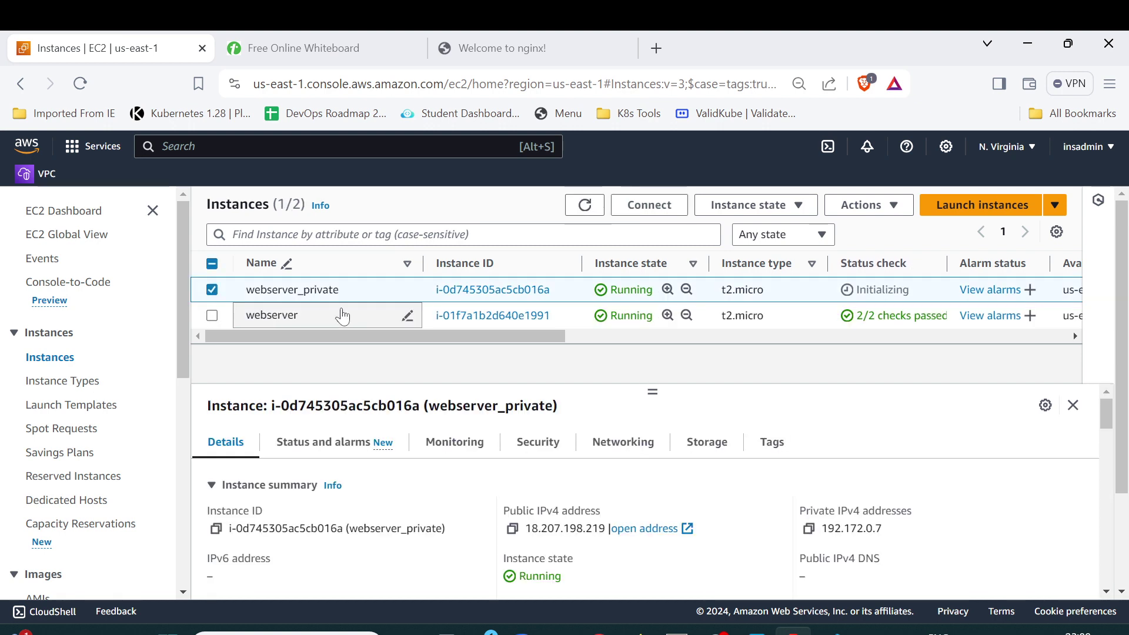
{"action": "left_click", "coordinate": [649, 204]}
{"action": "scroll", "coordinate": [655, 382], "scroll_direction": "down", "scroll_amount": 3}
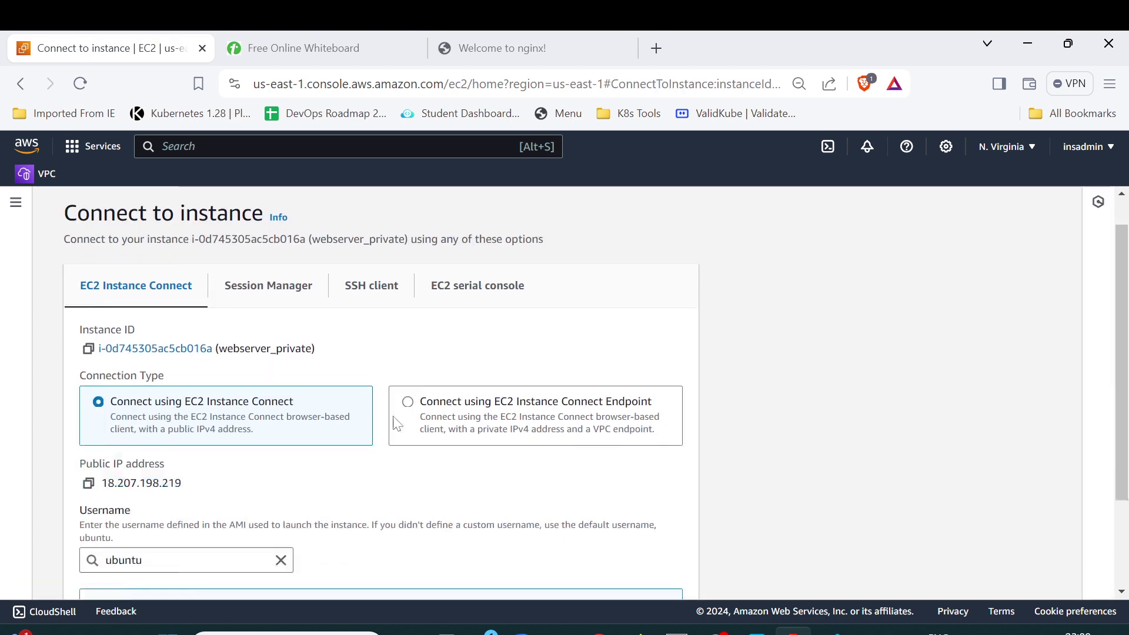
{"action": "left_click", "coordinate": [661, 564]}
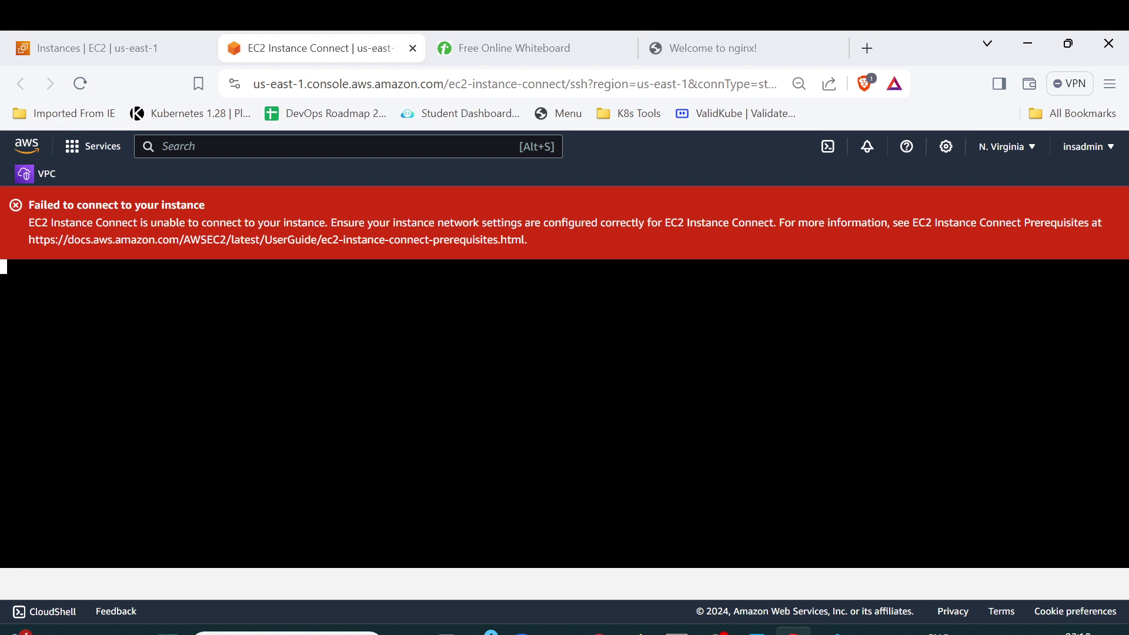
- On the whiteboard, sketch a labelled box outside the VPC at the end of the incoming line, with a small shape below it
{"action": "left_click", "coordinate": [523, 56]}
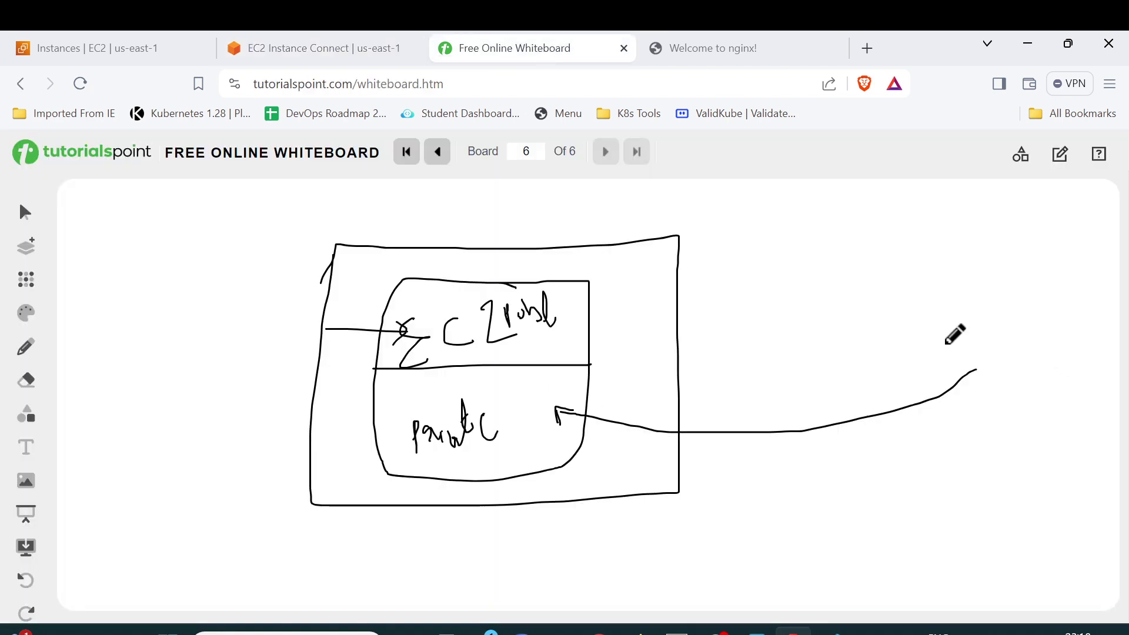
{"action": "mouse_move", "coordinate": [1013, 288]}
{"action": "left_mouse_down"}
{"action": "mouse_move", "coordinate": [999, 296]}
{"action": "mouse_move", "coordinate": [1039, 285]}
{"action": "mouse_move", "coordinate": [1063, 292]}
{"action": "left_mouse_up"}
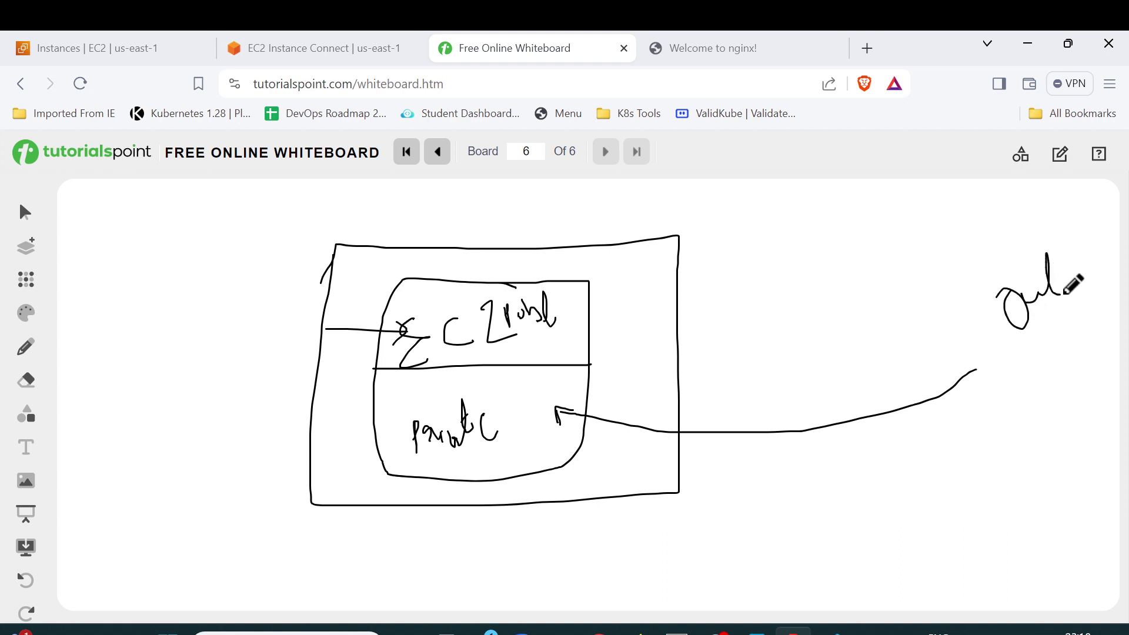
{"action": "left_click_drag", "start_coordinate": [967, 270], "coordinate": [1120, 241]}
{"action": "mouse_move", "coordinate": [1120, 365]}
{"action": "left_mouse_down"}
{"action": "mouse_move", "coordinate": [970, 271]}
{"action": "mouse_move", "coordinate": [997, 266]}
{"action": "left_mouse_up"}
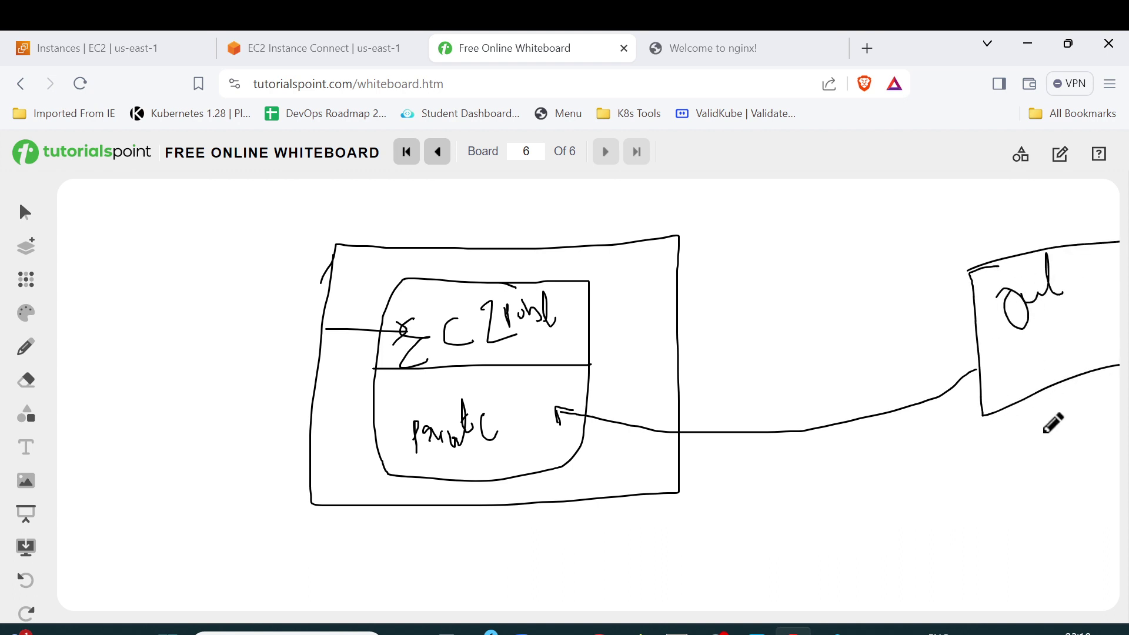
{"action": "mouse_move", "coordinate": [1042, 424]}
{"action": "left_mouse_down"}
{"action": "mouse_move", "coordinate": [1050, 402]}
{"action": "mouse_move", "coordinate": [1063, 415]}
{"action": "mouse_move", "coordinate": [1028, 459]}
{"action": "mouse_move", "coordinate": [1101, 421]}
{"action": "mouse_move", "coordinate": [1071, 421]}
{"action": "left_mouse_up"}
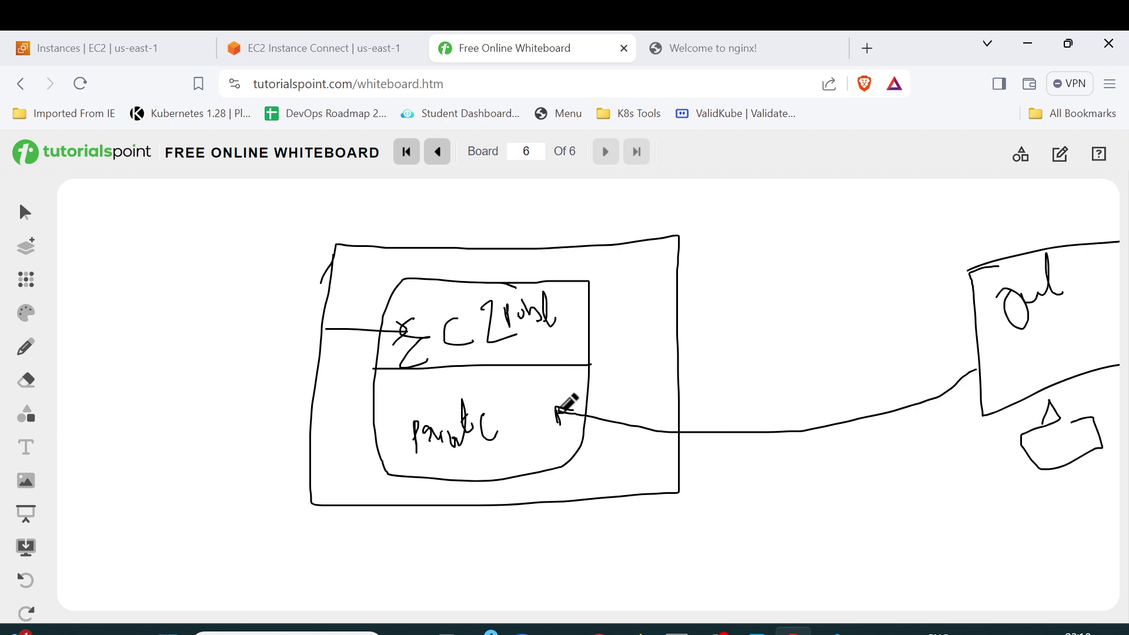
- Draw an arrow from the private to the public subnet, add a labelled outside line to the private subnet, and cross out both outside lines
{"action": "mouse_move", "coordinate": [556, 411]}
{"action": "left_mouse_down"}
{"action": "mouse_move", "coordinate": [533, 342]}
{"action": "mouse_move", "coordinate": [540, 356]}
{"action": "left_mouse_up"}
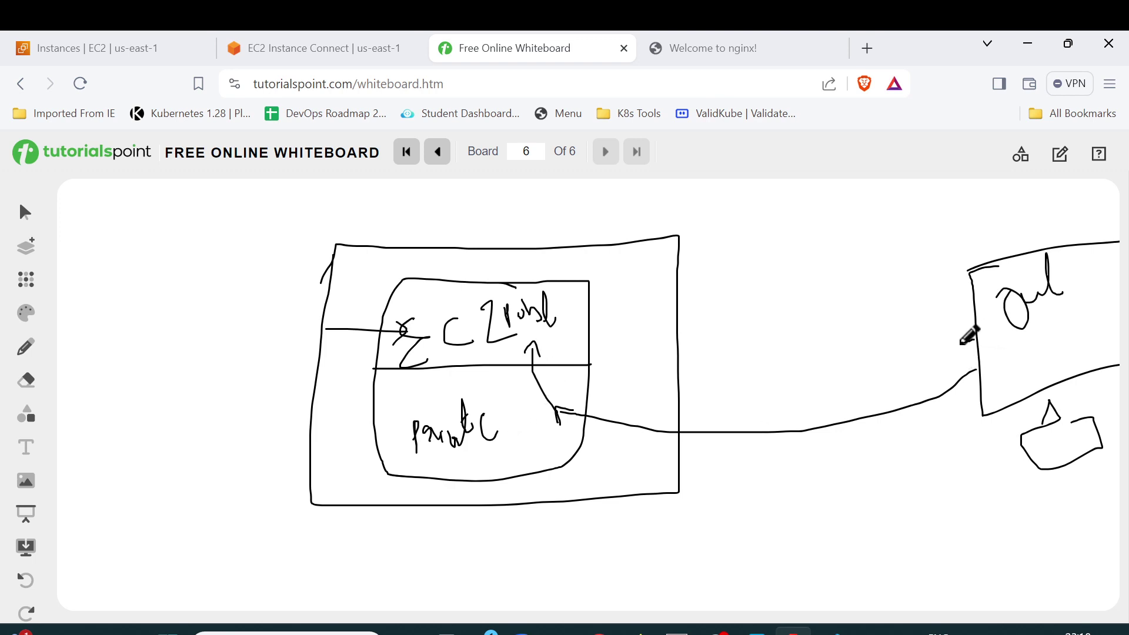
{"action": "mouse_move", "coordinate": [974, 339]}
{"action": "left_mouse_down"}
{"action": "mouse_move", "coordinate": [834, 377]}
{"action": "mouse_move", "coordinate": [609, 408]}
{"action": "mouse_move", "coordinate": [605, 393]}
{"action": "mouse_move", "coordinate": [603, 411]}
{"action": "mouse_move", "coordinate": [569, 397]}
{"action": "mouse_move", "coordinate": [634, 370]}
{"action": "left_mouse_up"}
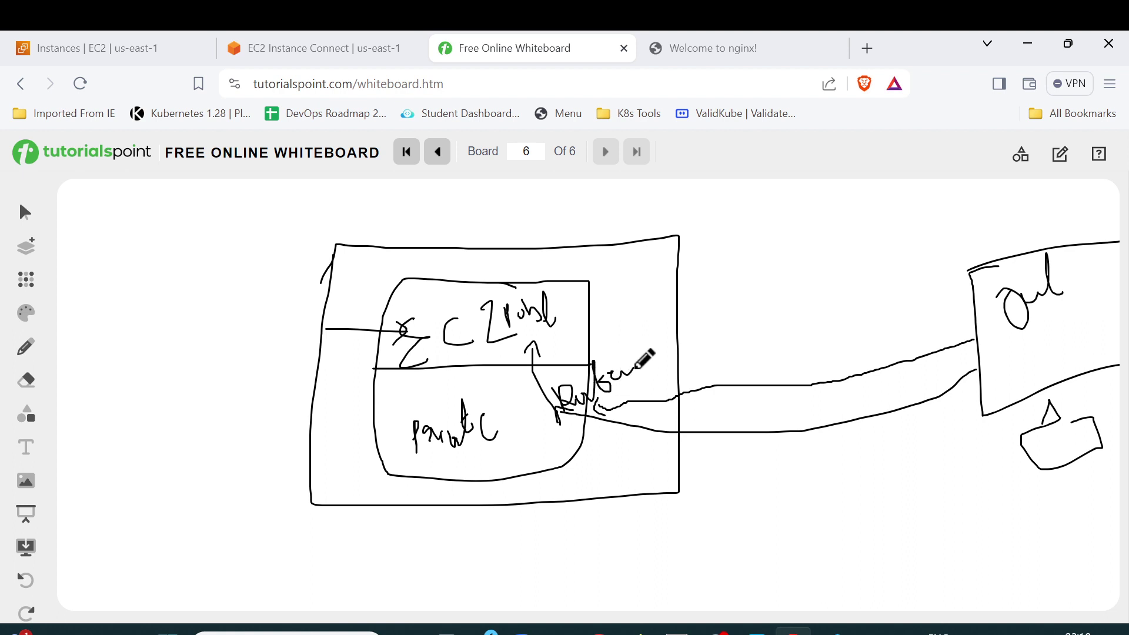
{"action": "left_click_drag", "start_coordinate": [743, 335], "coordinate": [674, 473]}
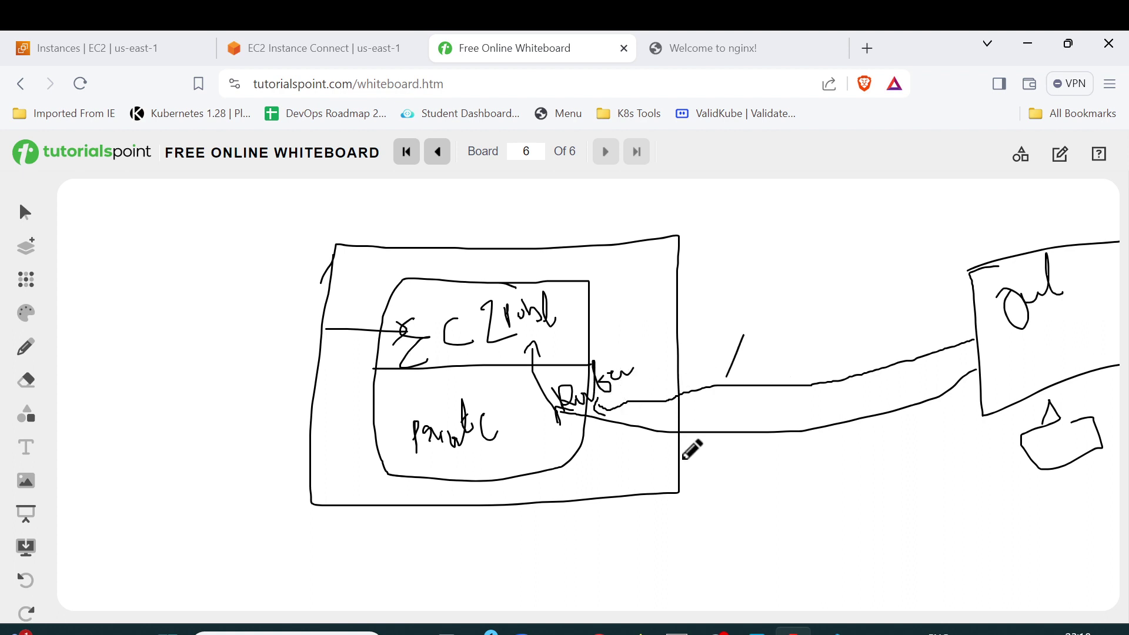
{"action": "left_click_drag", "start_coordinate": [689, 360], "coordinate": [726, 428]}
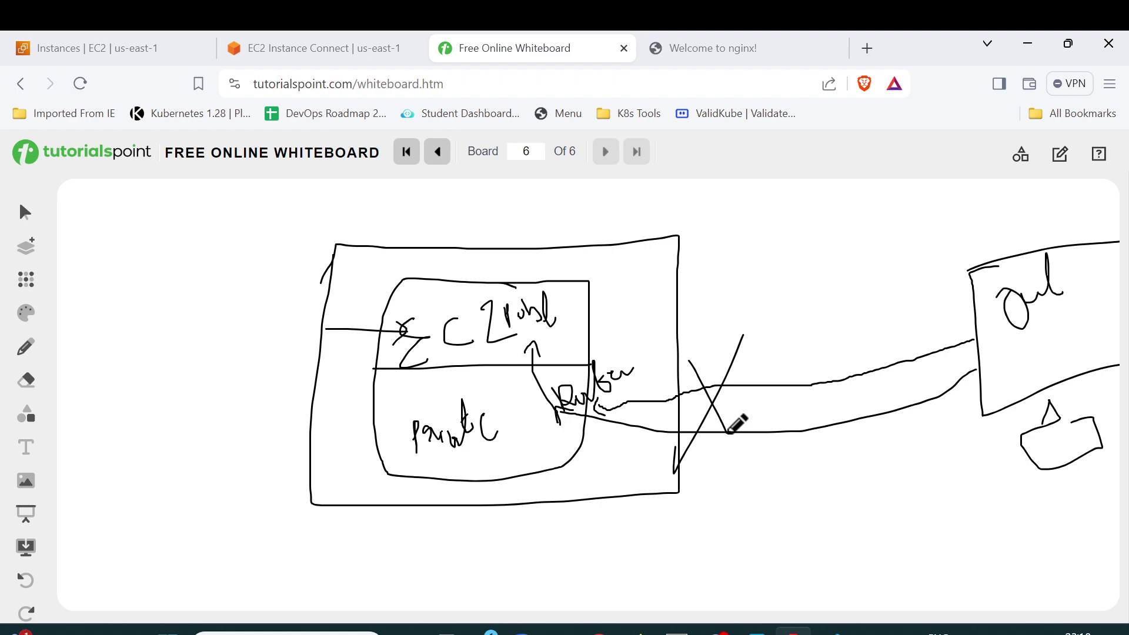
- Reload the webserver_private Instance Connect session to retry the connection and close the session
{"action": "left_click", "coordinate": [130, 48]}
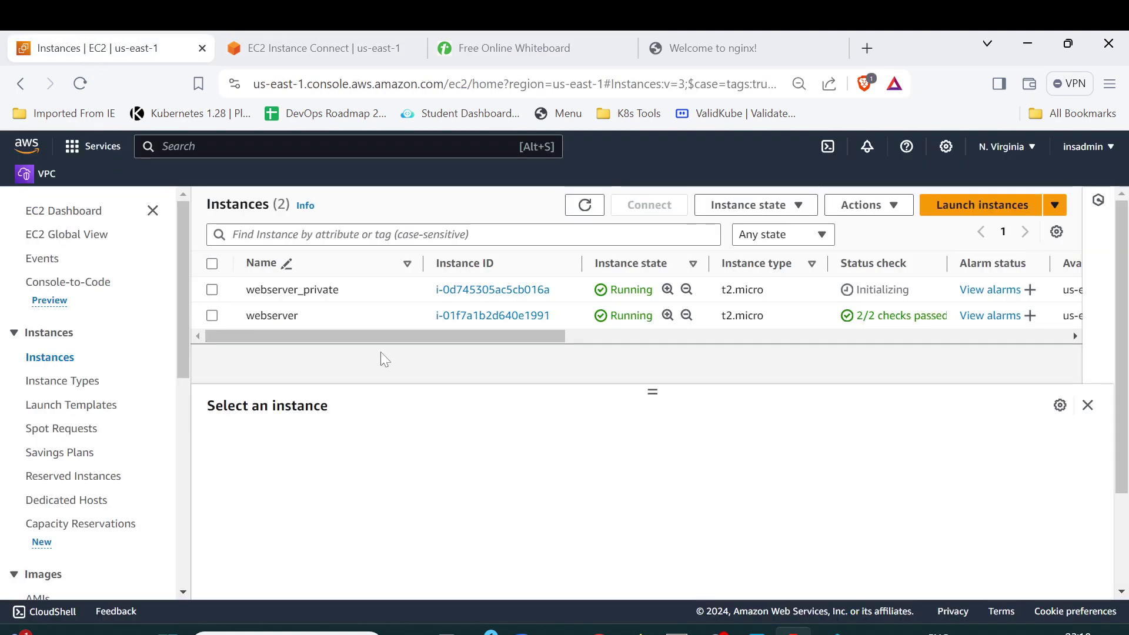
{"action": "left_click", "coordinate": [321, 48]}
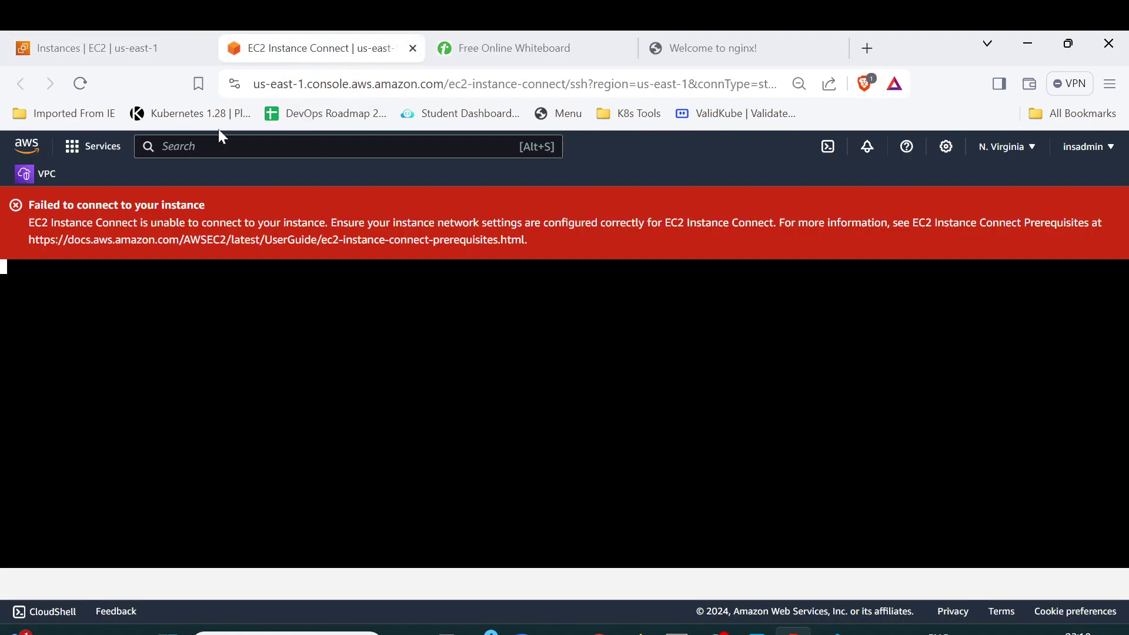
{"action": "left_click", "coordinate": [88, 84]}
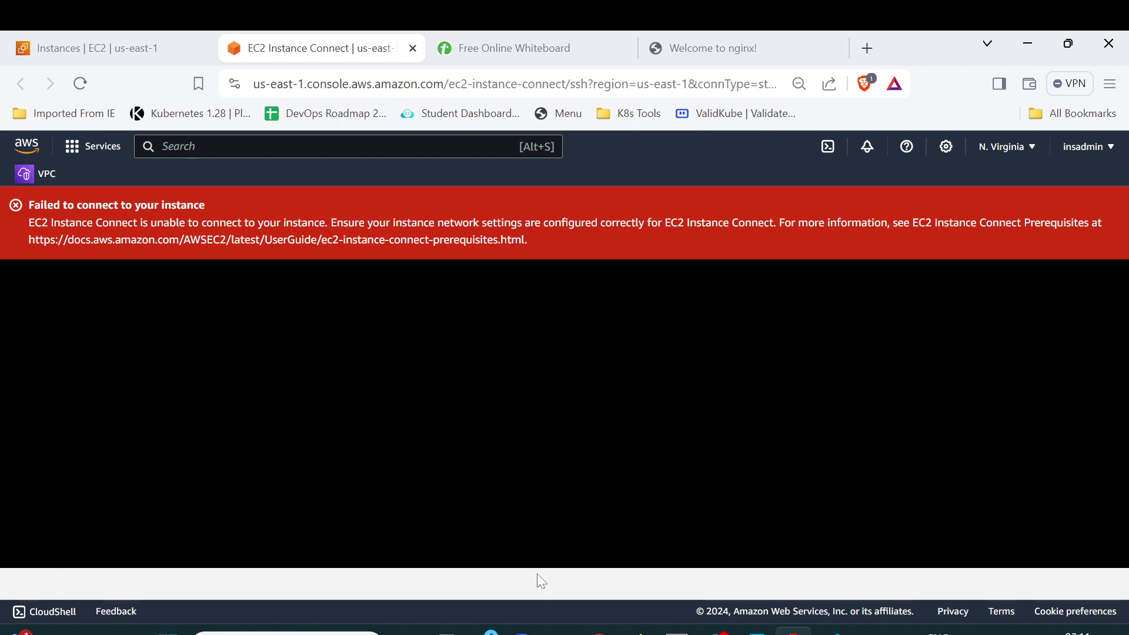
{"action": "left_click", "coordinate": [414, 48]}
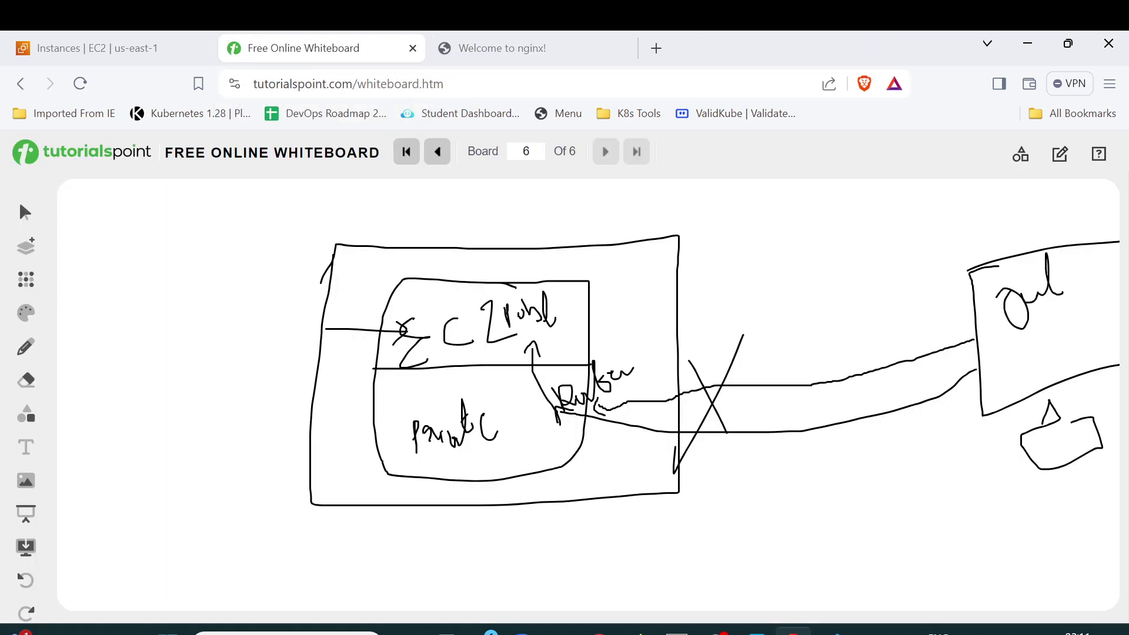
- Connect to webserver using EC2 Instance Connect with the username ubuntu and clear the terminal
{"action": "left_click", "coordinate": [125, 52]}
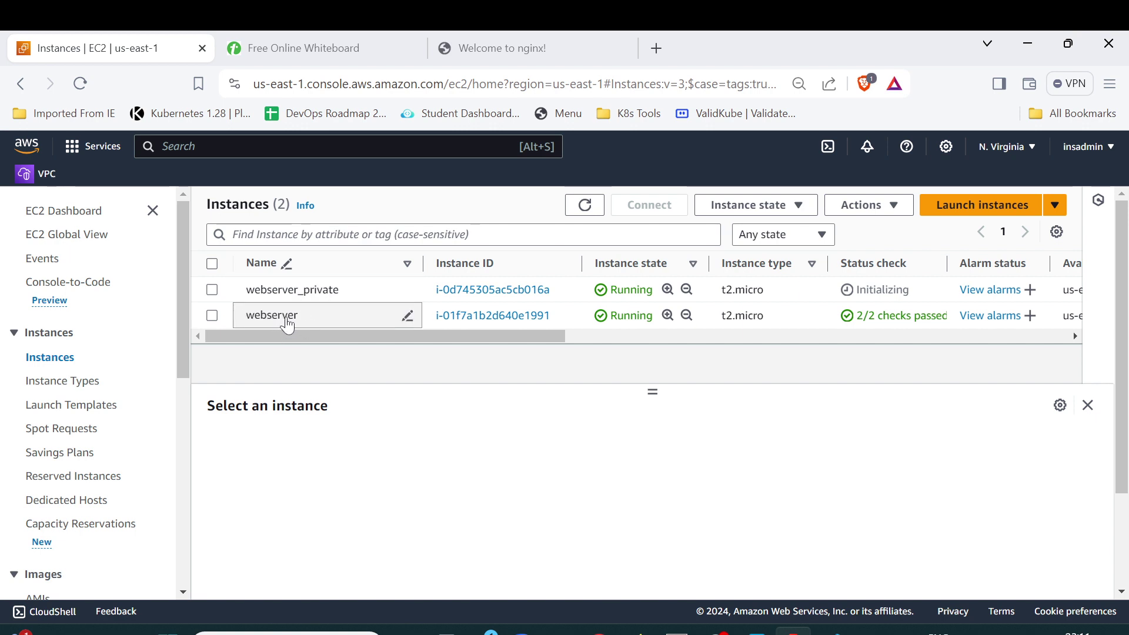
{"action": "left_click", "coordinate": [267, 323]}
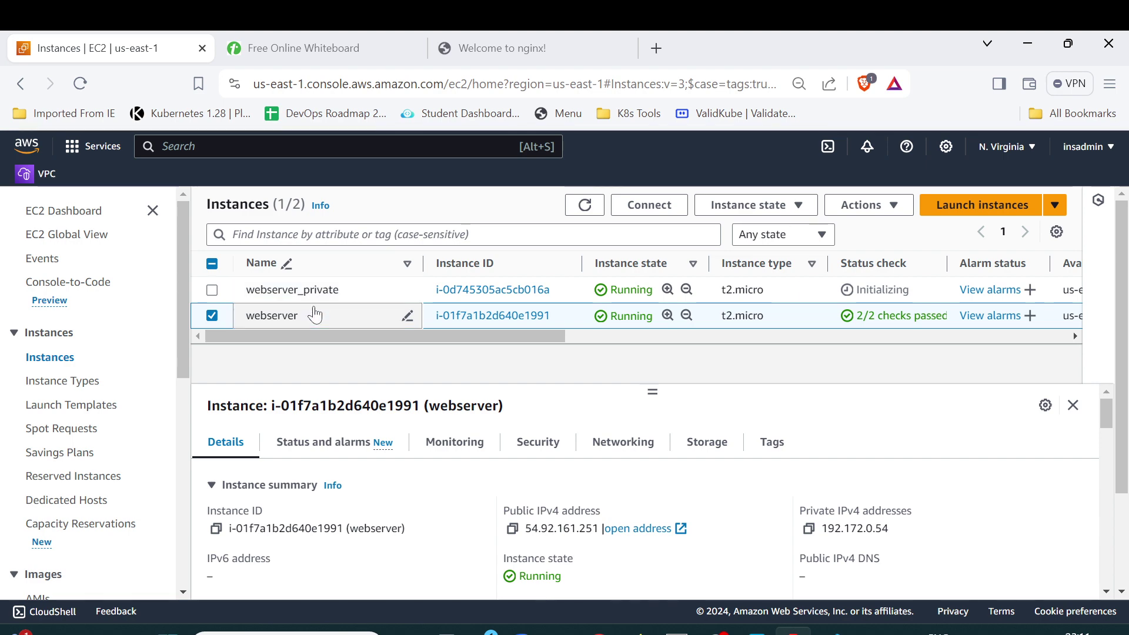
{"action": "left_click", "coordinate": [649, 205]}
{"action": "scroll", "coordinate": [297, 499], "scroll_direction": "down", "scroll_amount": 3}
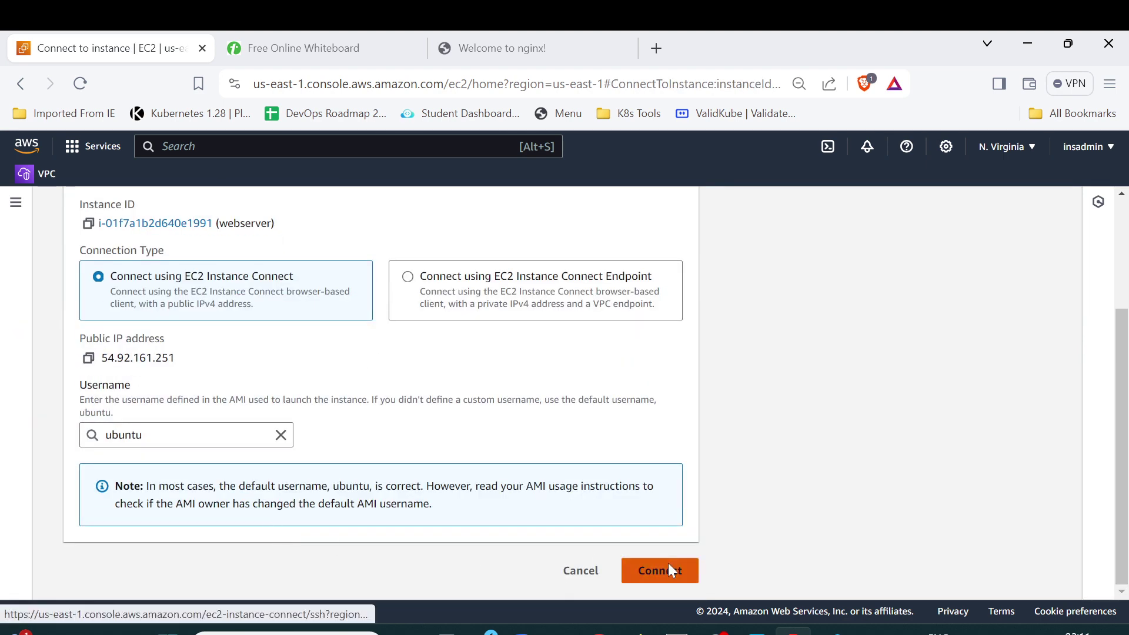
{"action": "left_click", "coordinate": [668, 565]}
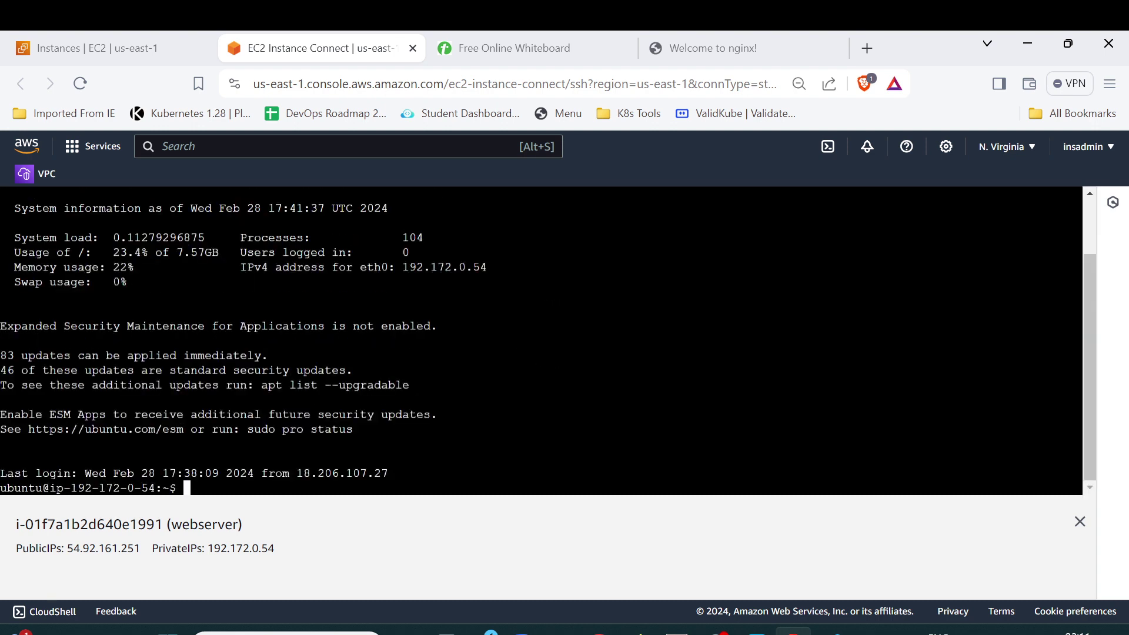
{"action": "type", "text": "clear"}
{"action": "key", "text": "Return"}
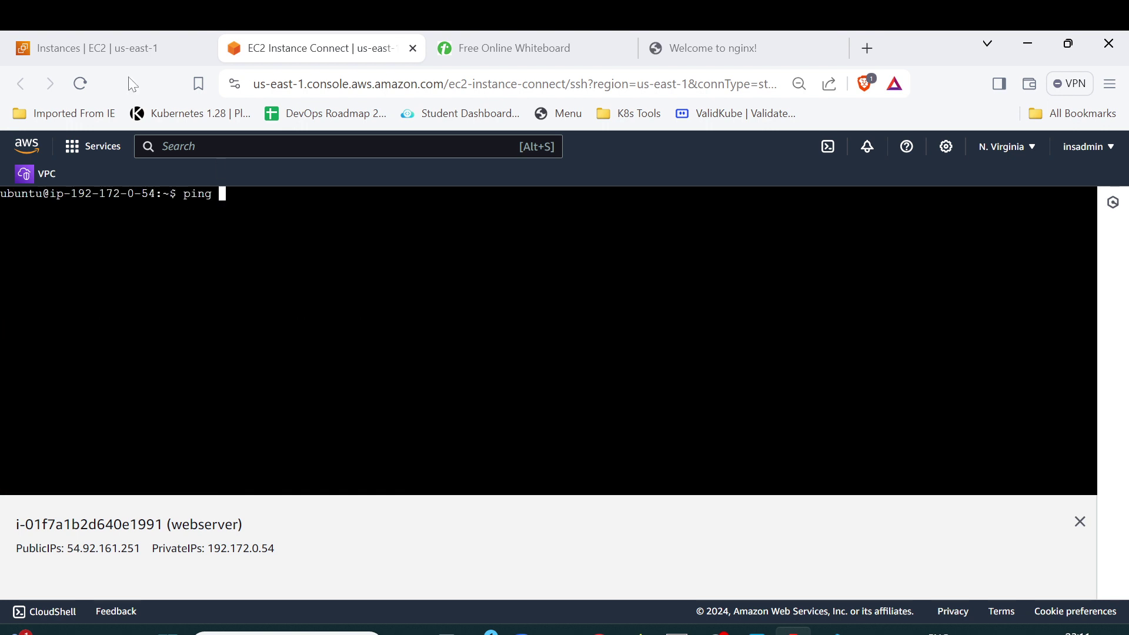
- Copy the private IPv4 address 192.172.0.7 of webserver_private and ping it from the webserver terminal
{"action": "left_click", "coordinate": [112, 48]}
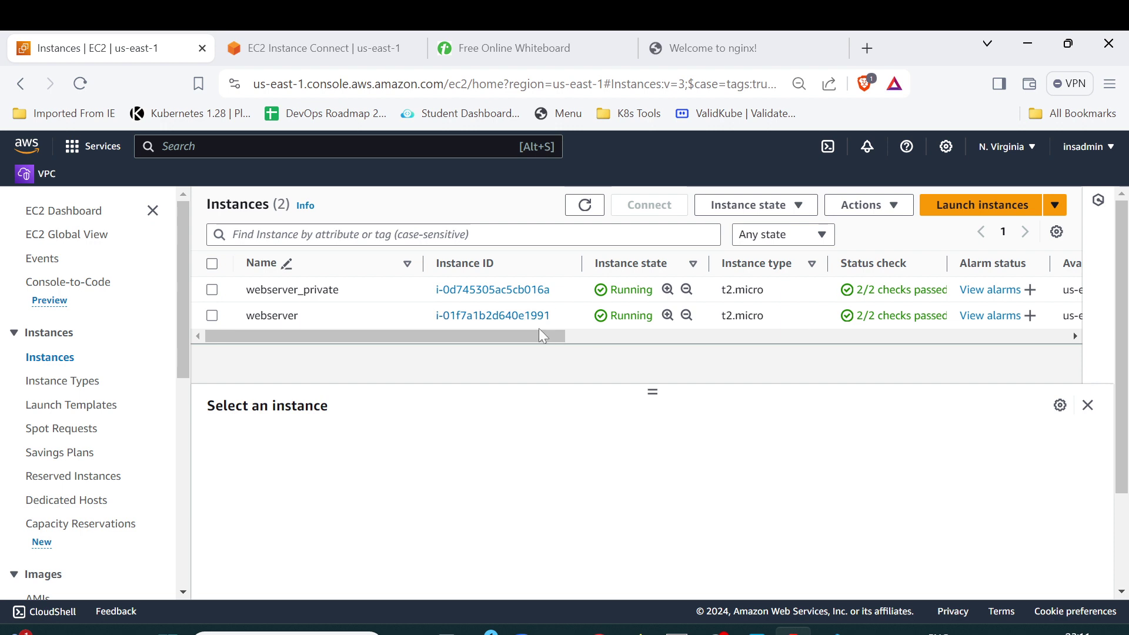
{"action": "left_click", "coordinate": [212, 290]}
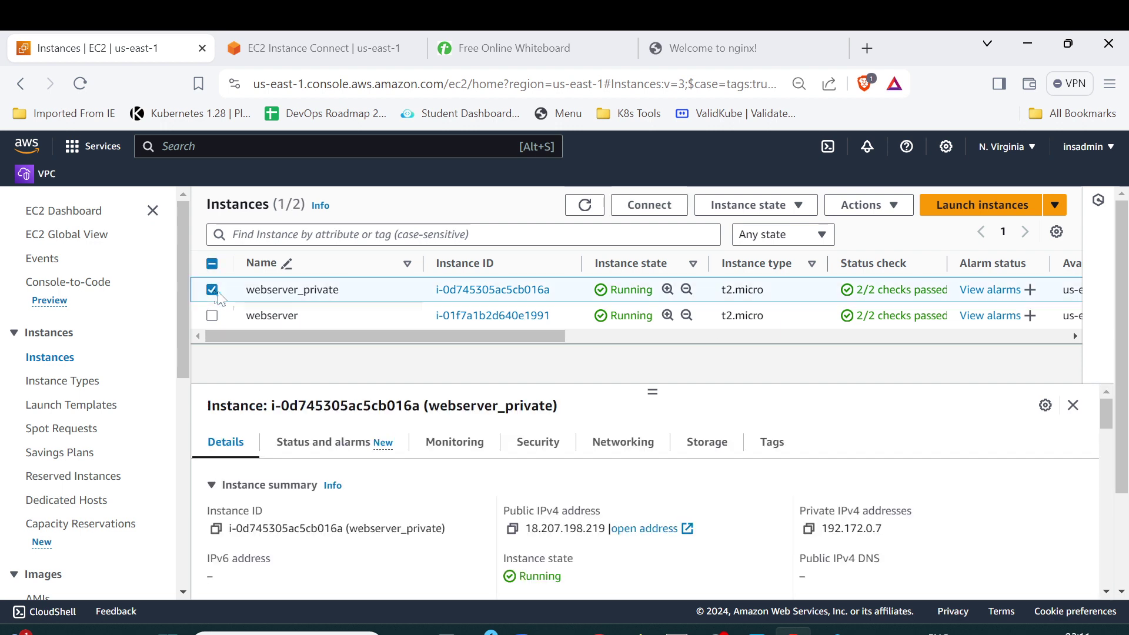
{"action": "left_click", "coordinate": [810, 530]}
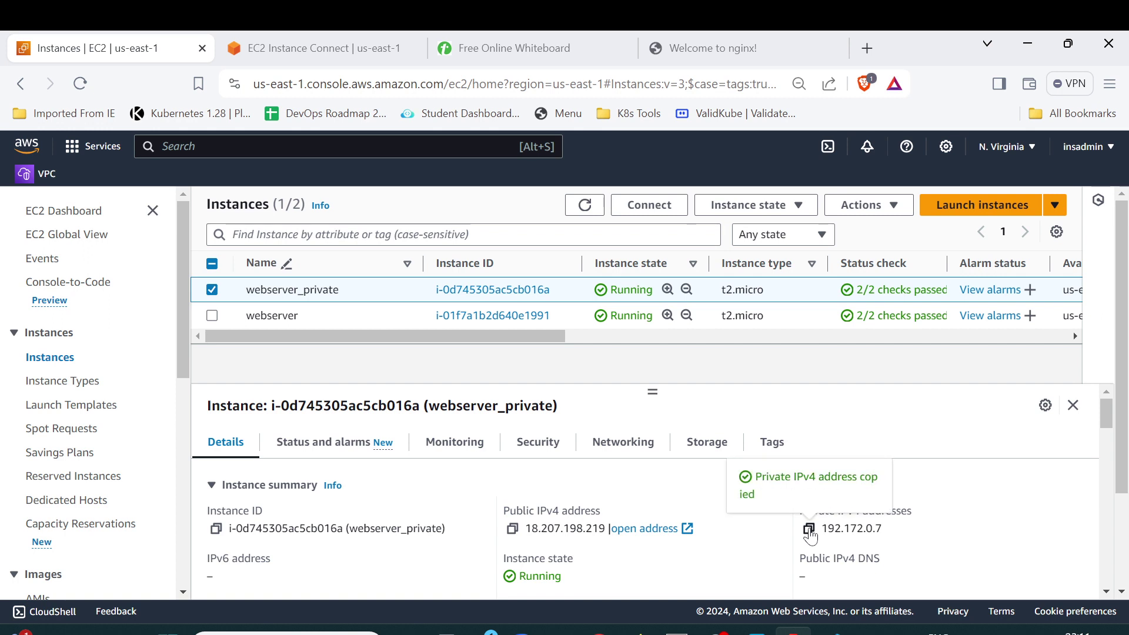
{"action": "left_click", "coordinate": [265, 39]}
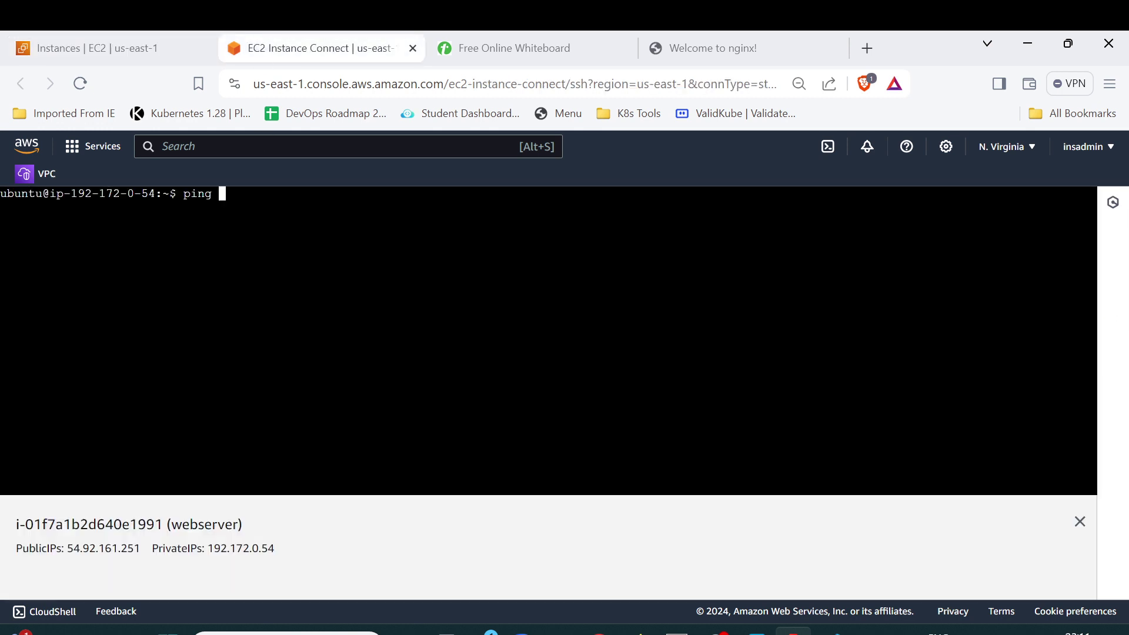
{"action": "right_click", "coordinate": [302, 253]}
{"action": "left_click", "coordinate": [363, 386]}
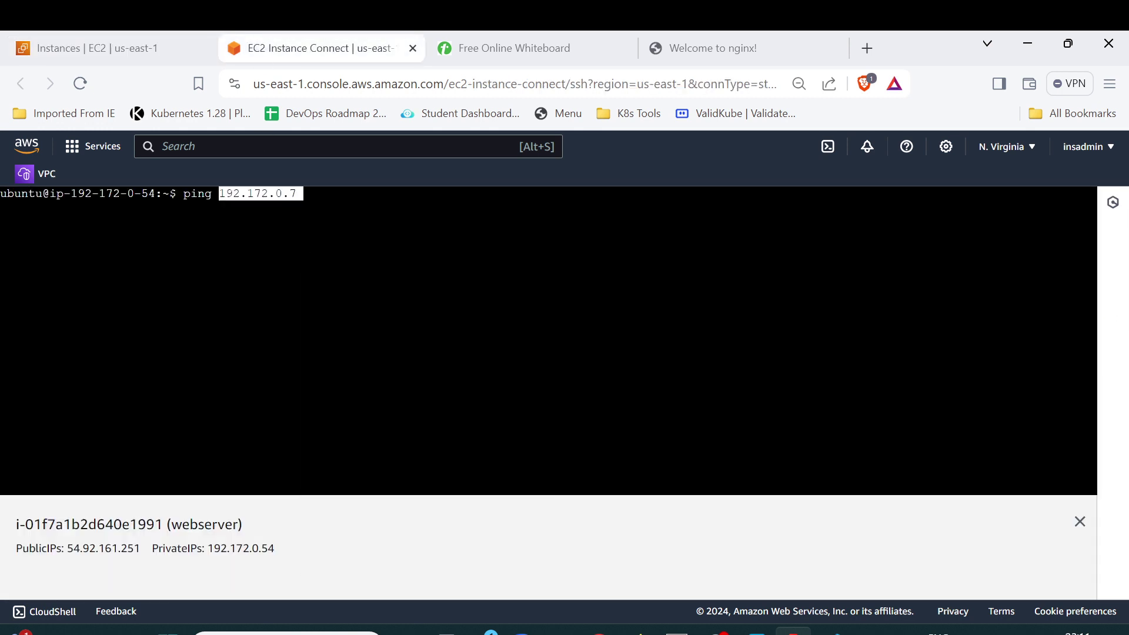
{"action": "key", "text": "Return"}
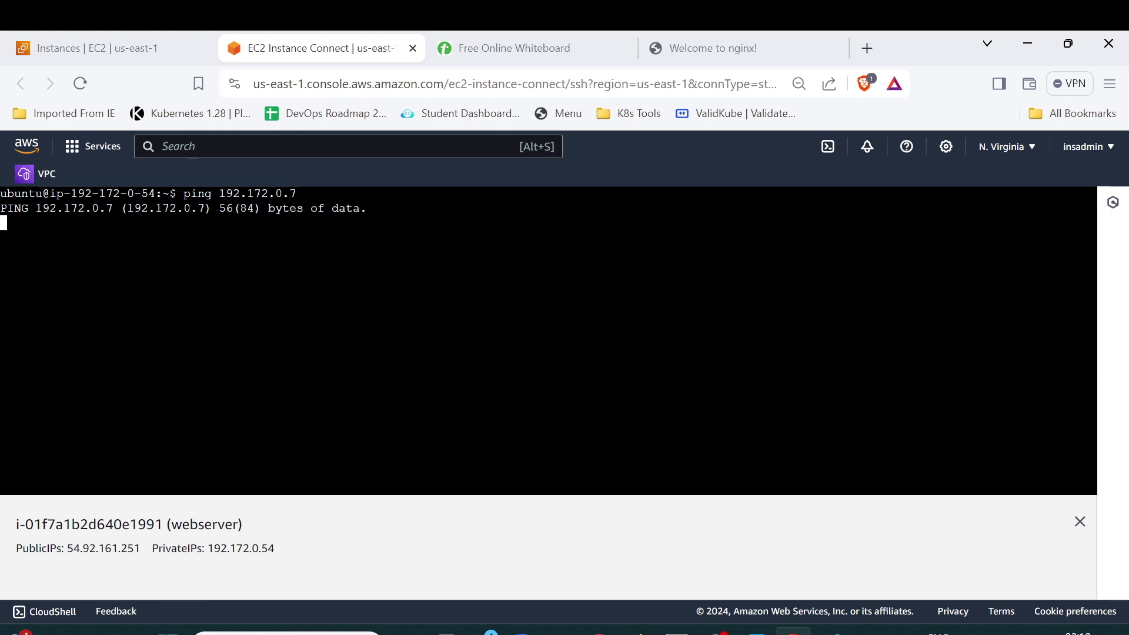
- Open the EC2 security groups in a separate tab and display the inbound rules of webserver_project_sg
{"action": "left_click", "coordinate": [129, 52]}
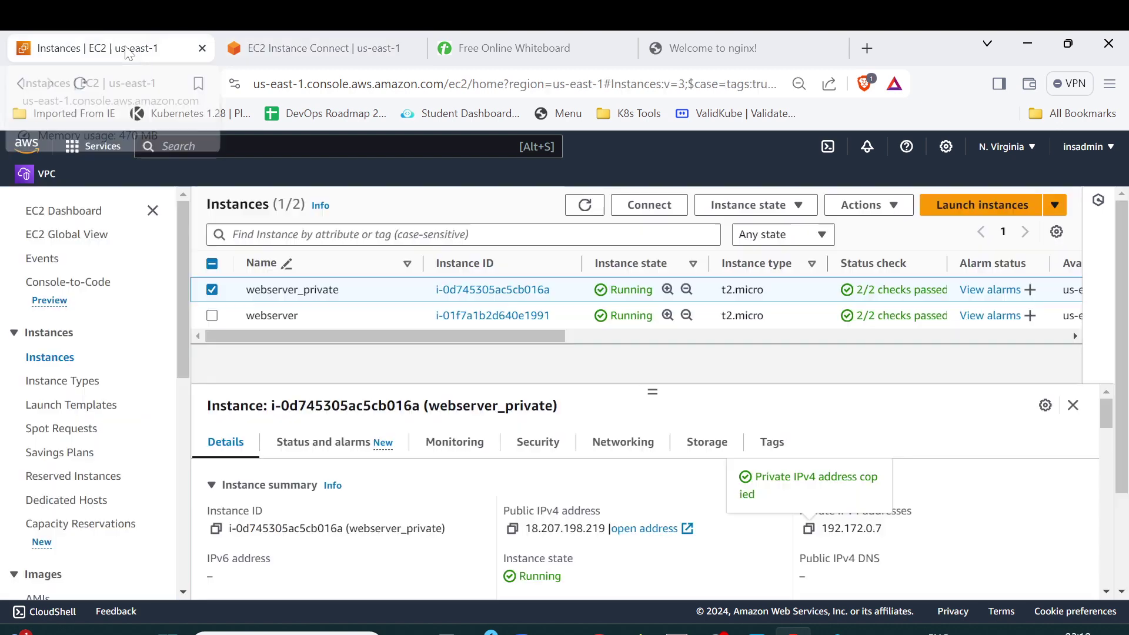
{"action": "scroll", "coordinate": [62, 469], "scroll_direction": "down", "scroll_amount": 4}
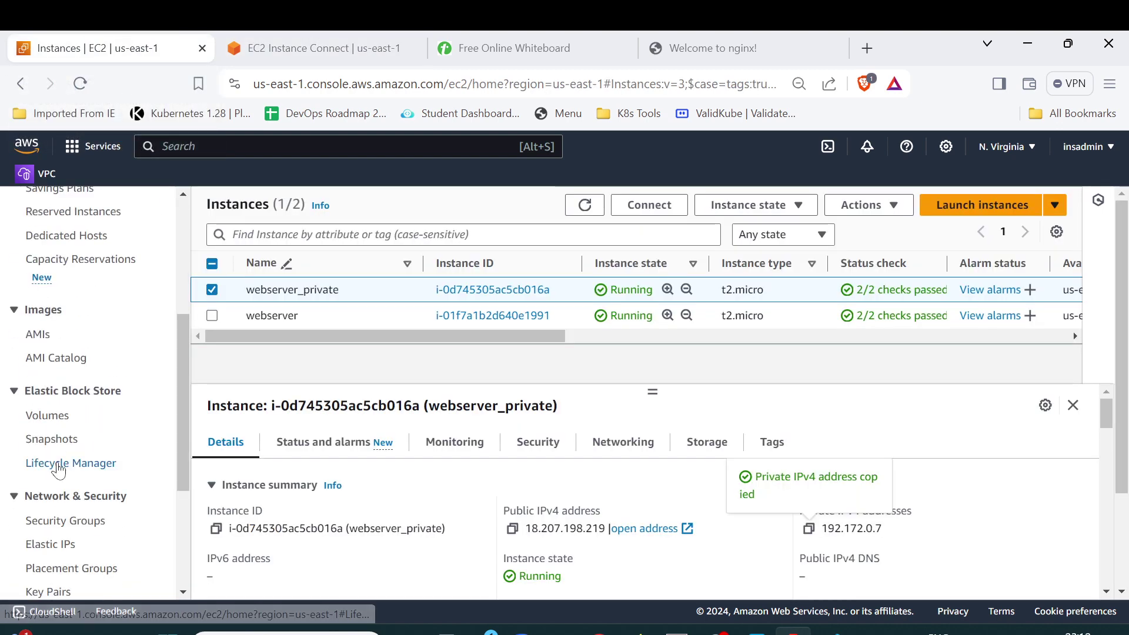
{"action": "scroll", "coordinate": [61, 469], "scroll_direction": "down", "scroll_amount": 3}
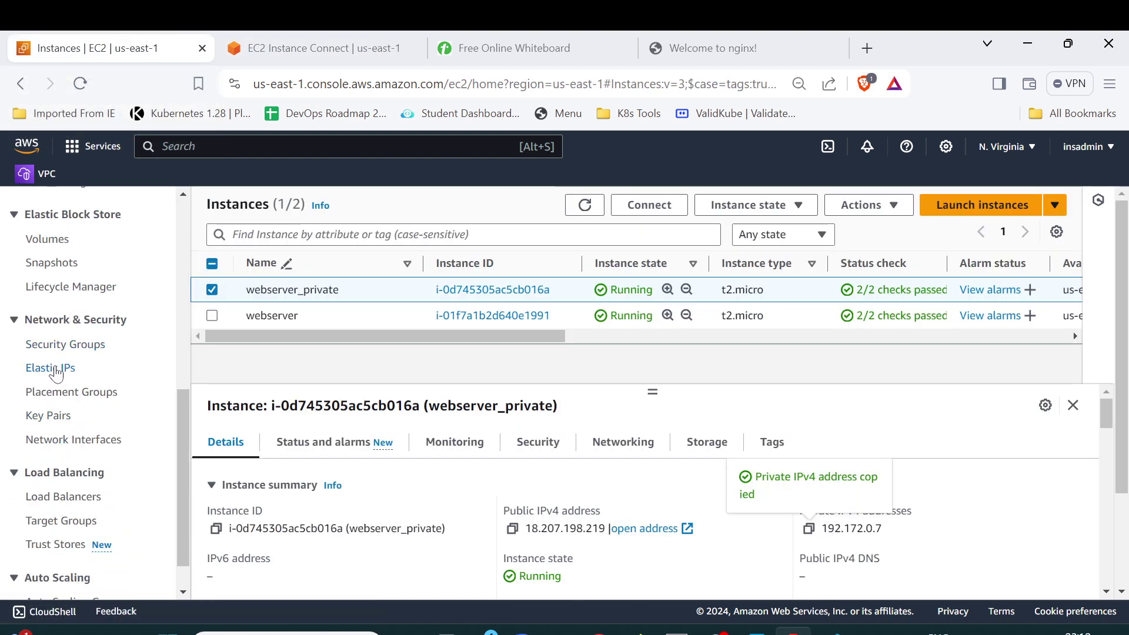
{"action": "right_click", "coordinate": [64, 352]}
{"action": "left_click", "coordinate": [110, 362]}
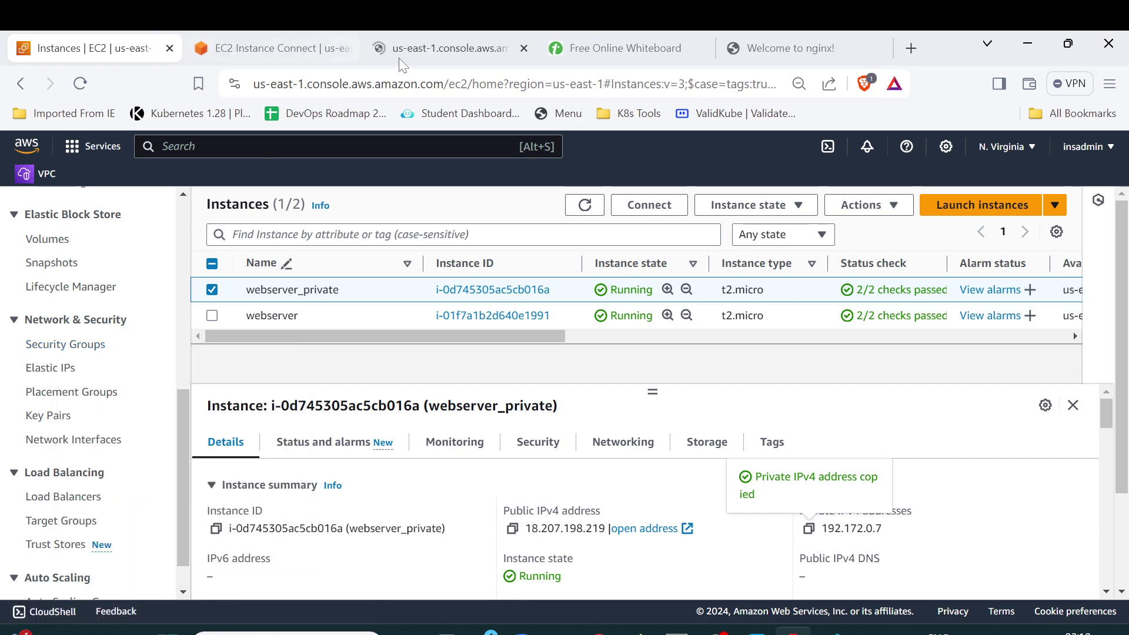
{"action": "left_click", "coordinate": [406, 48]}
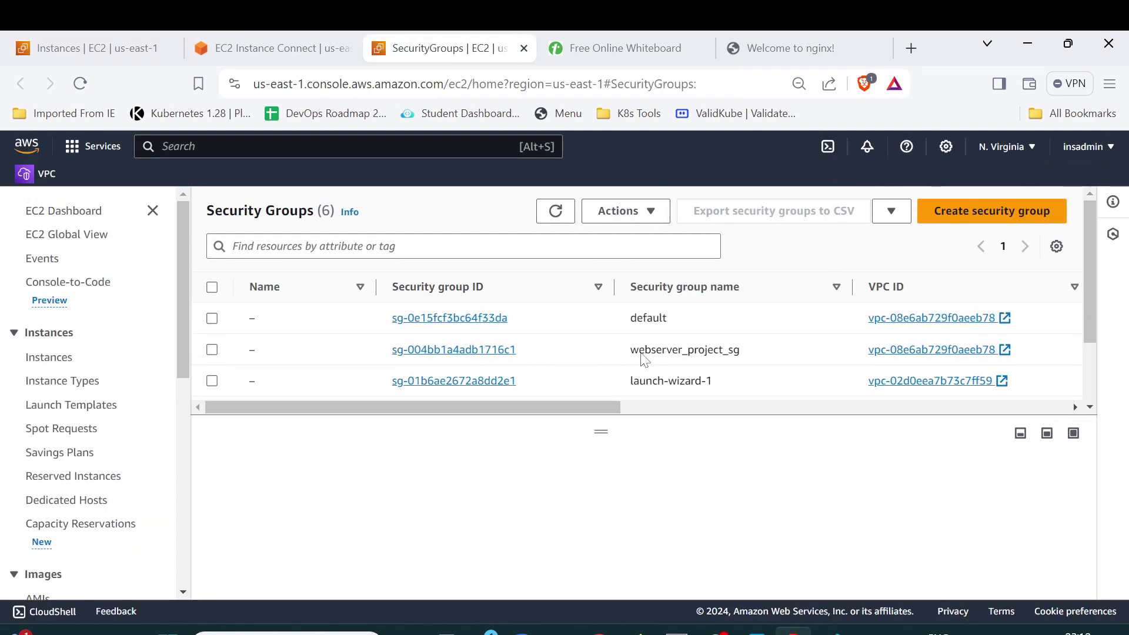
{"action": "left_click", "coordinate": [442, 351]}
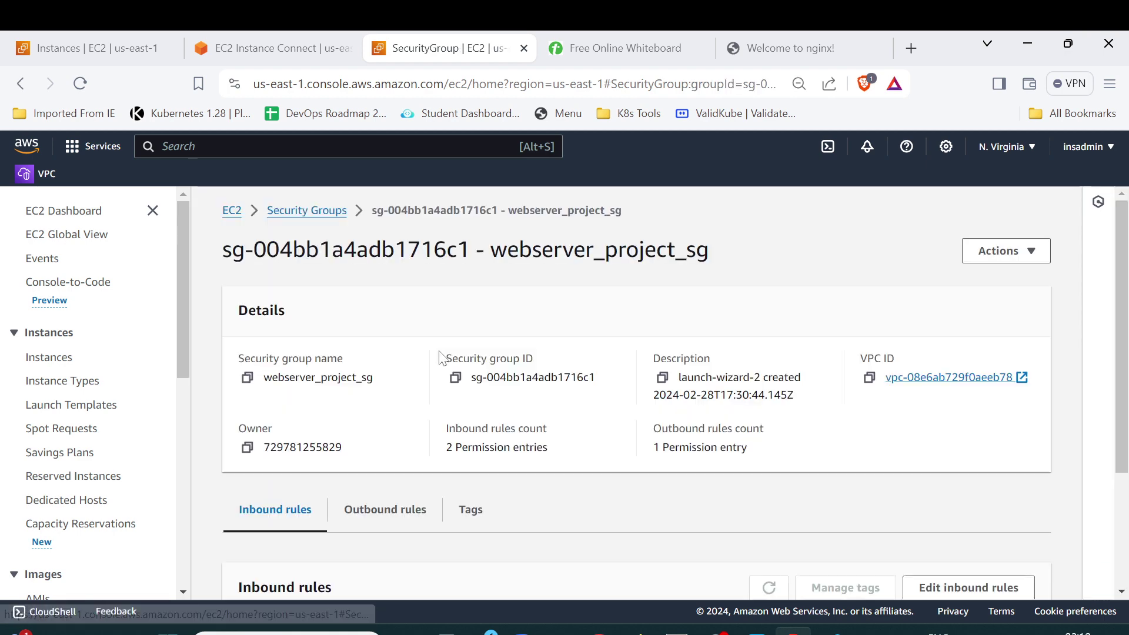
{"action": "scroll", "coordinate": [457, 398], "scroll_direction": "down", "scroll_amount": 3}
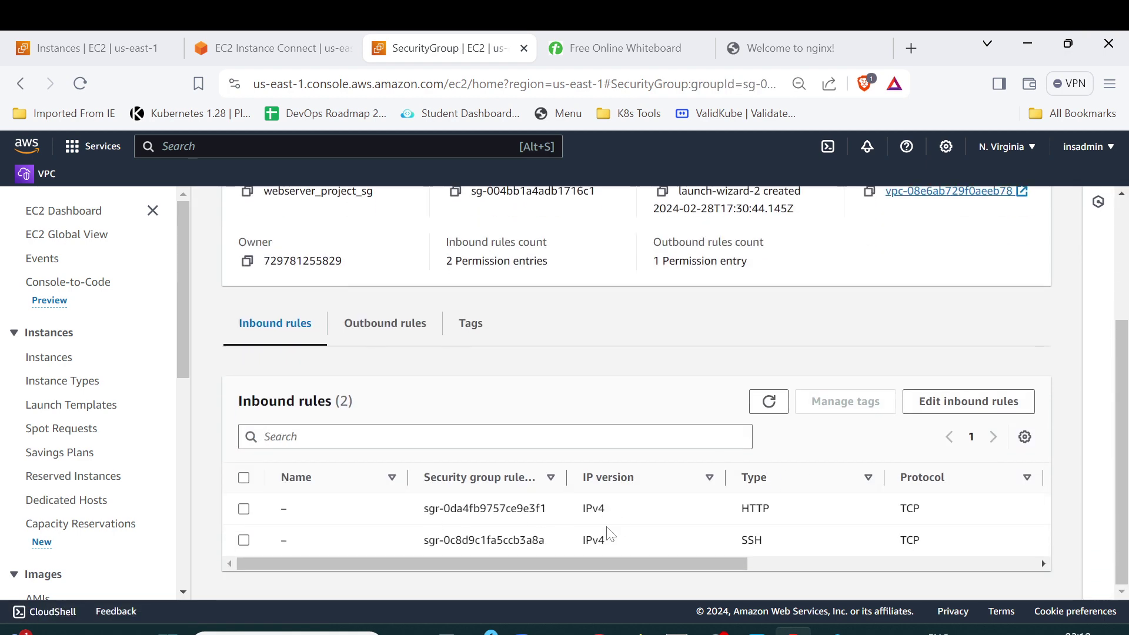
- Add an All ICMP - IPv4 inbound rule with source 0.0.0.0/0 to webserver_project_sg and save the rules
{"action": "left_click", "coordinate": [994, 405]}
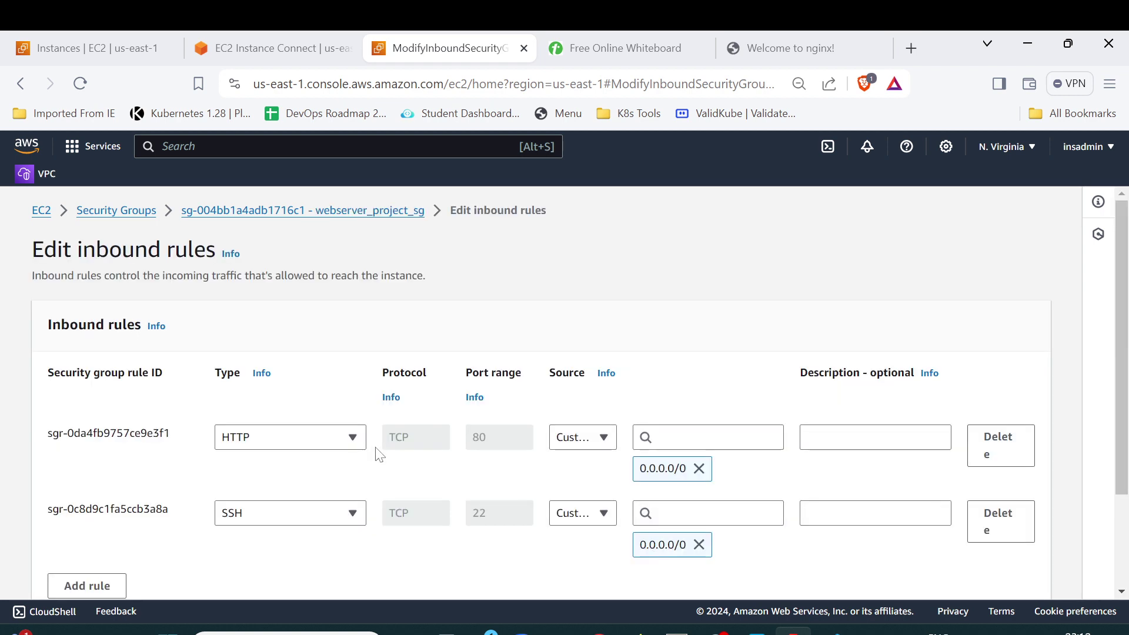
{"action": "left_click", "coordinate": [94, 586]}
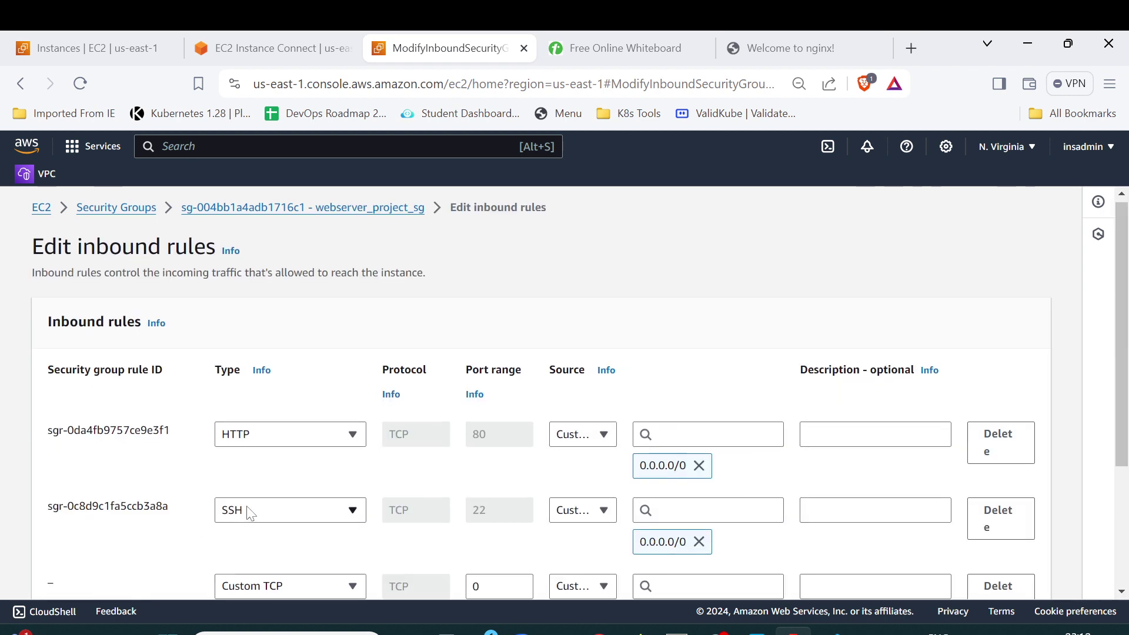
{"action": "left_click", "coordinate": [290, 588]}
{"action": "type", "text": "ic"}
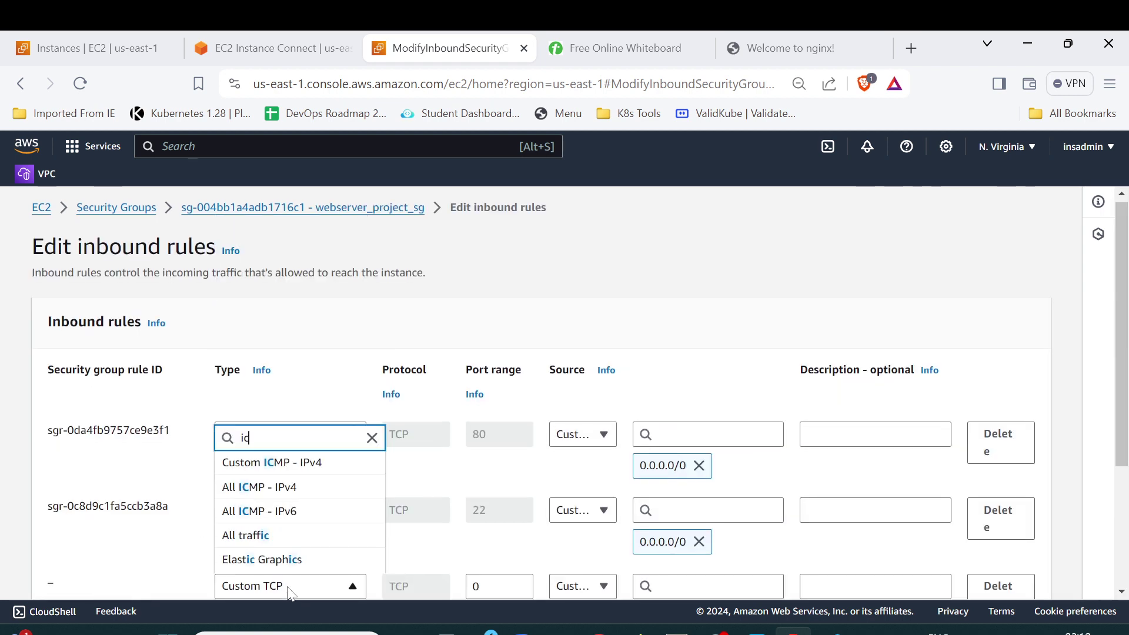
{"action": "left_click", "coordinate": [277, 493]}
{"action": "scroll", "coordinate": [277, 494], "scroll_direction": "down", "scroll_amount": 3}
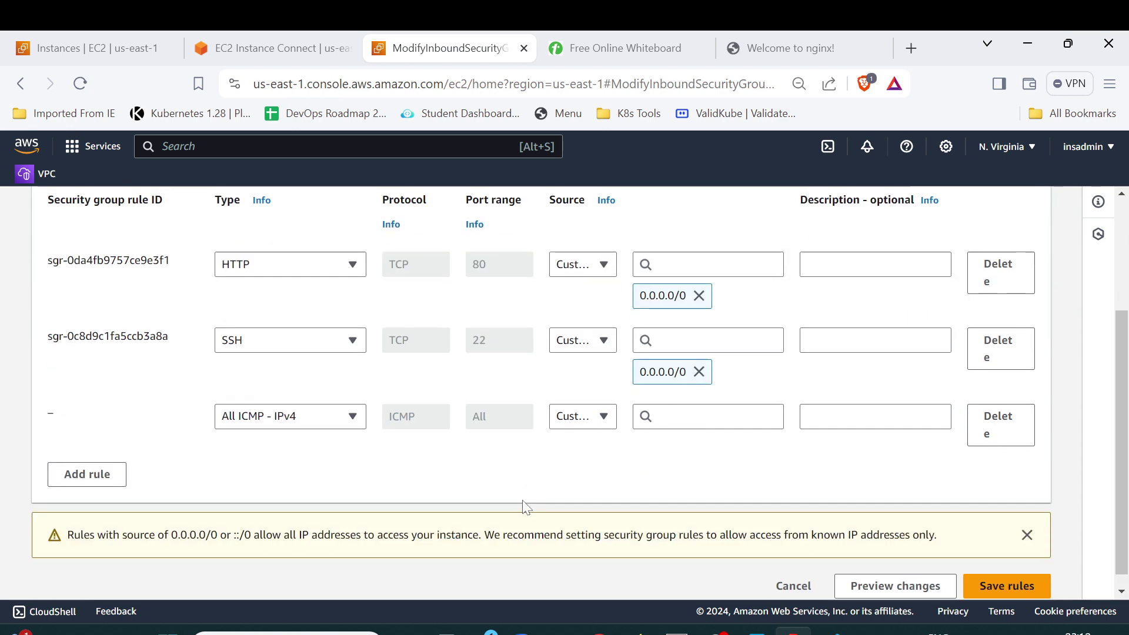
{"action": "left_click", "coordinate": [706, 401]}
{"action": "left_click", "coordinate": [682, 456]}
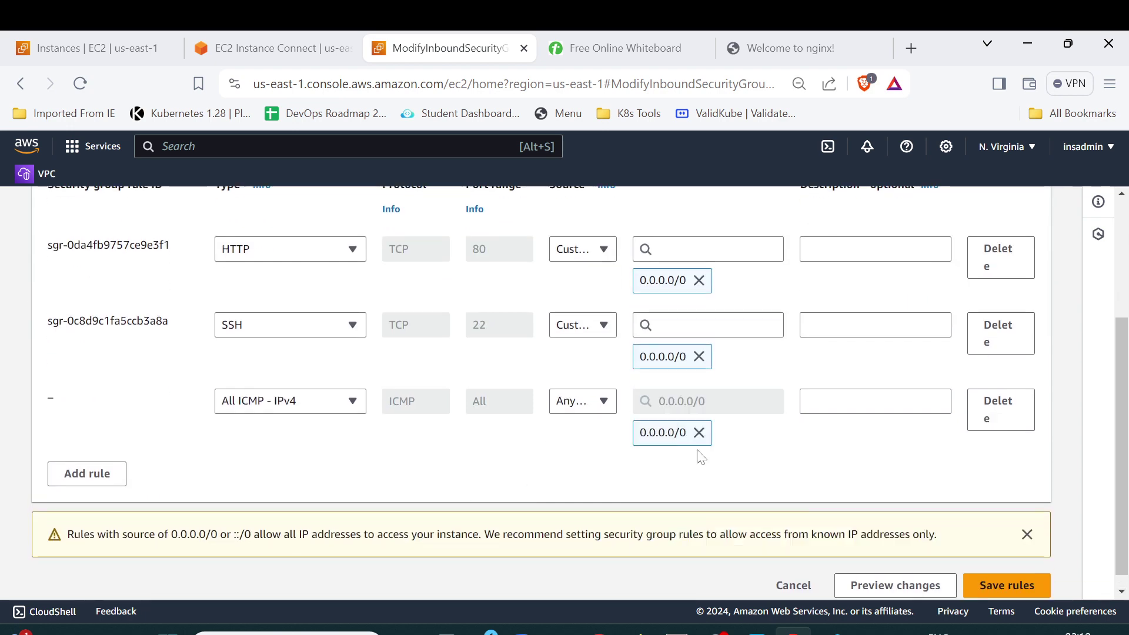
{"action": "left_click", "coordinate": [1010, 577]}
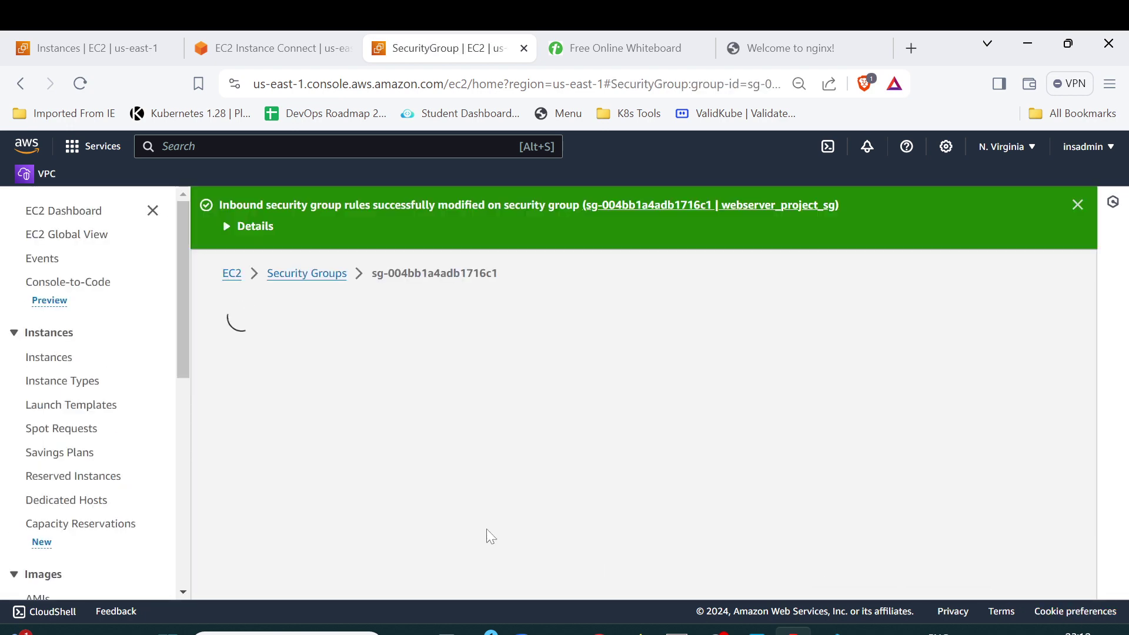
{"action": "scroll", "coordinate": [441, 477], "scroll_direction": "down", "scroll_amount": 5}
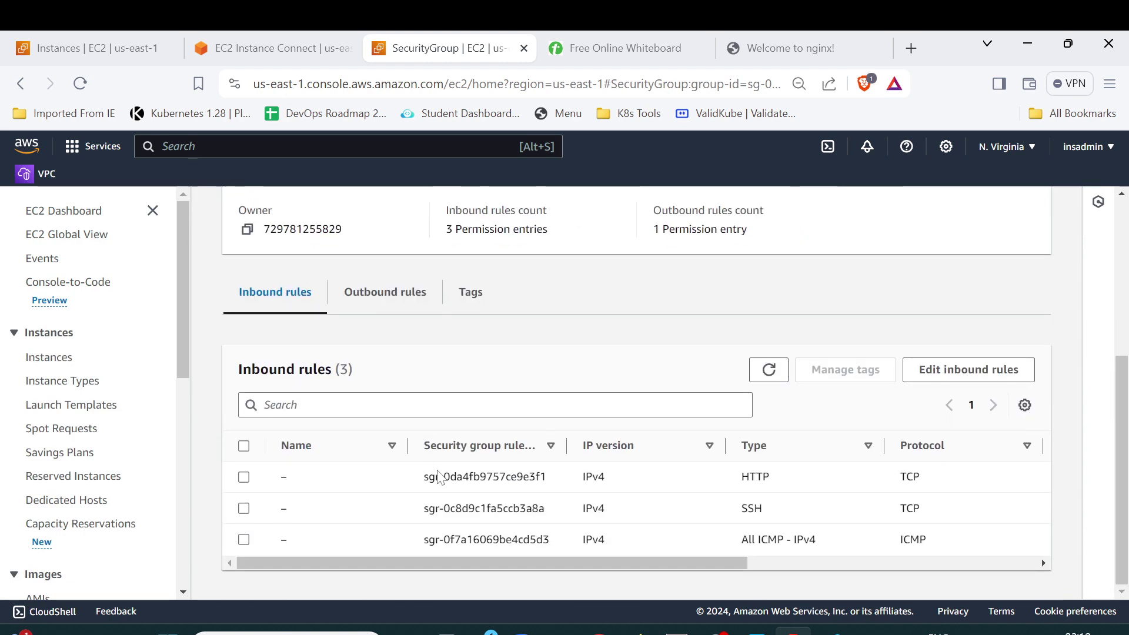
- Check the running ping in the webserver terminal, stop it, and return to the inbound rules of webserver_project_sg
{"action": "left_click", "coordinate": [288, 52]}
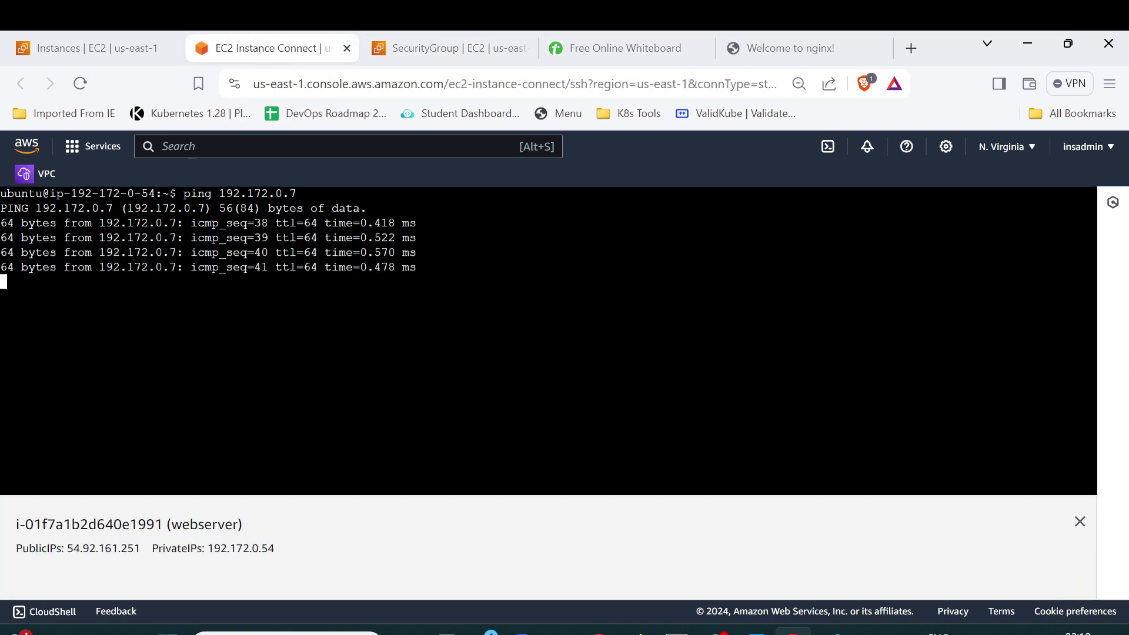
{"action": "key", "text": "ctrl+c"}
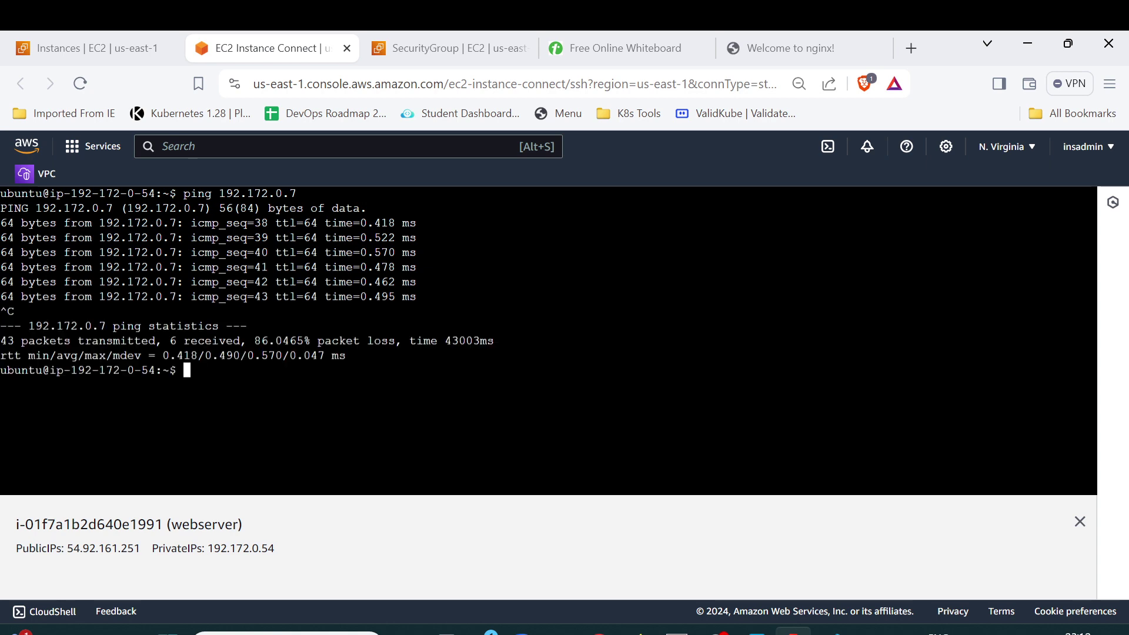
{"action": "left_click", "coordinate": [450, 48]}
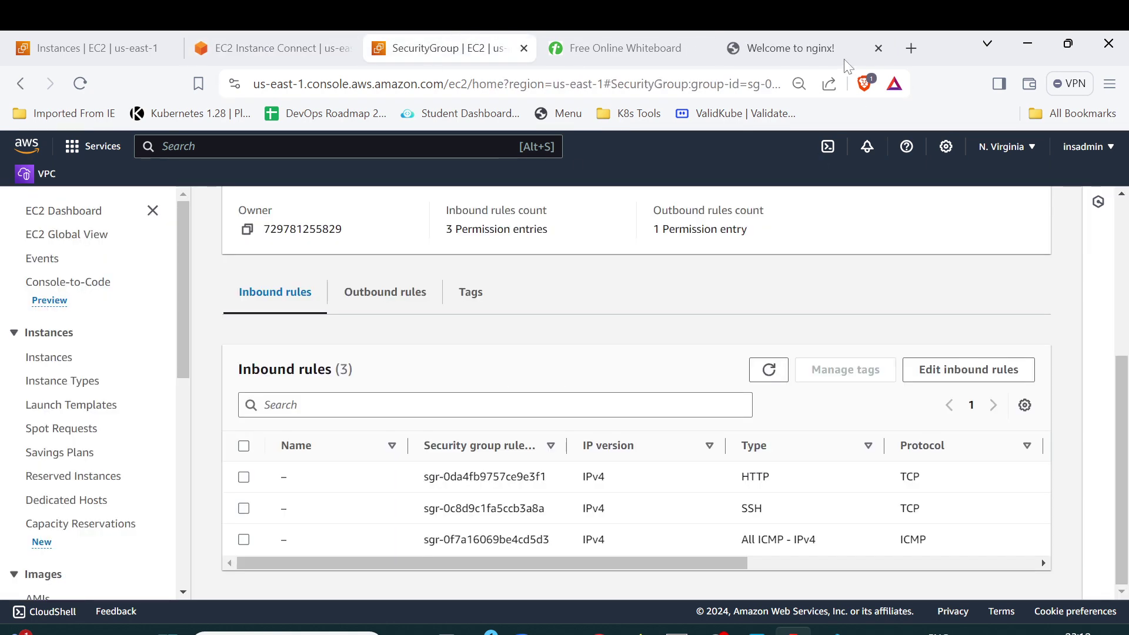
- On a new whiteboard page, sketch a VPC box split into labelled private and public halves, with an instance box in each and an arrow from public to private
{"action": "left_click", "coordinate": [614, 48]}
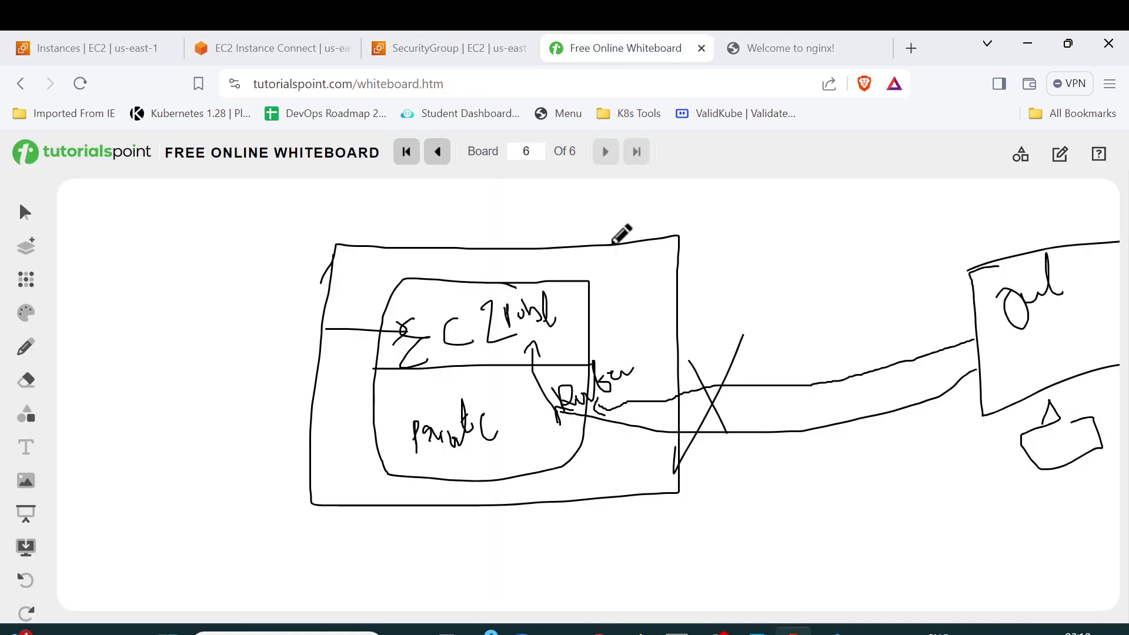
{"action": "left_click", "coordinate": [25, 246]}
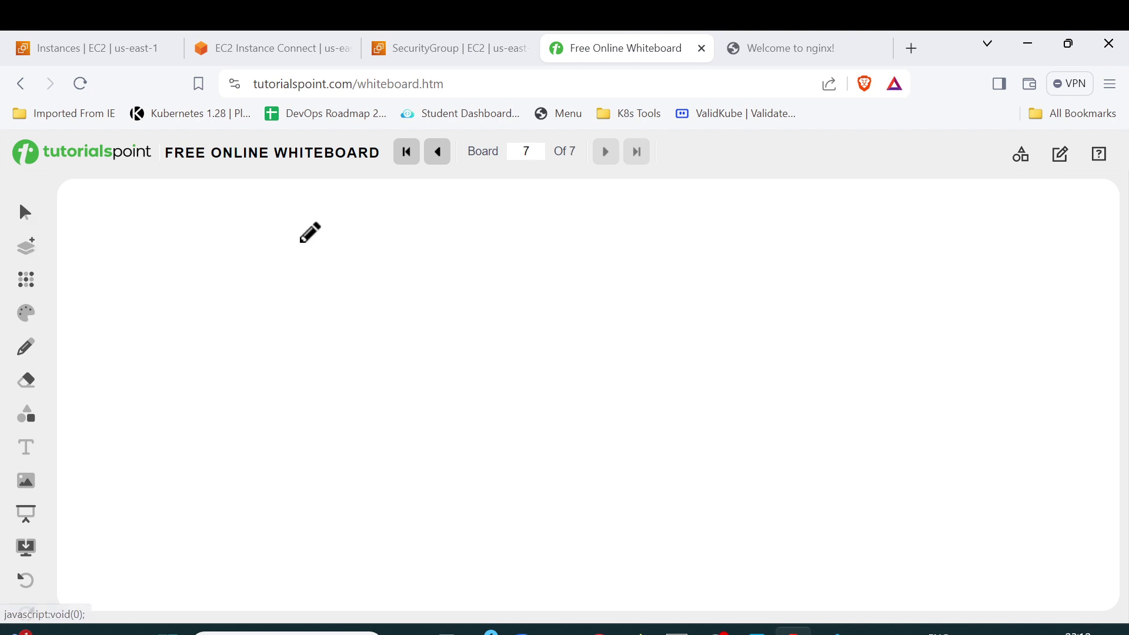
{"action": "mouse_move", "coordinate": [300, 241]}
{"action": "left_mouse_down"}
{"action": "mouse_move", "coordinate": [750, 462]}
{"action": "mouse_move", "coordinate": [406, 515]}
{"action": "mouse_move", "coordinate": [347, 234]}
{"action": "left_mouse_up"}
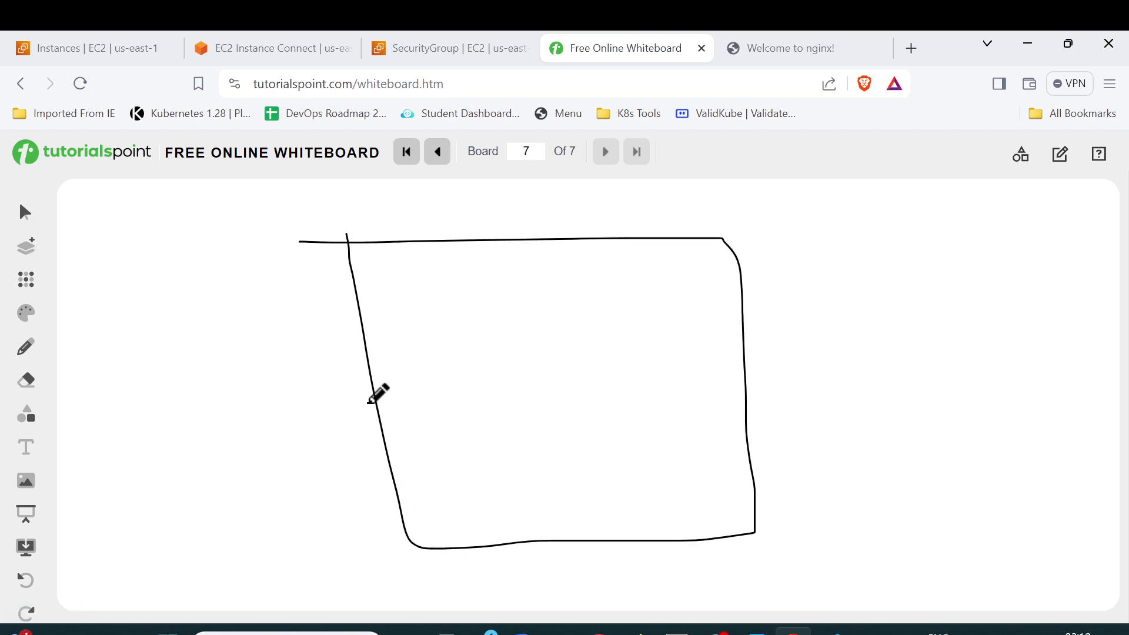
{"action": "left_click_drag", "start_coordinate": [367, 403], "coordinate": [746, 392]}
{"action": "mouse_move", "coordinate": [485, 336]}
{"action": "left_mouse_down"}
{"action": "mouse_move", "coordinate": [480, 303]}
{"action": "mouse_move", "coordinate": [513, 332]}
{"action": "mouse_move", "coordinate": [611, 369]}
{"action": "mouse_move", "coordinate": [657, 247]}
{"action": "mouse_move", "coordinate": [552, 260]}
{"action": "mouse_move", "coordinate": [538, 311]}
{"action": "left_mouse_up"}
{"action": "mouse_move", "coordinate": [483, 460]}
{"action": "left_mouse_down"}
{"action": "mouse_move", "coordinate": [493, 477]}
{"action": "mouse_move", "coordinate": [548, 494]}
{"action": "left_mouse_up"}
{"action": "left_click", "coordinate": [697, 415]}
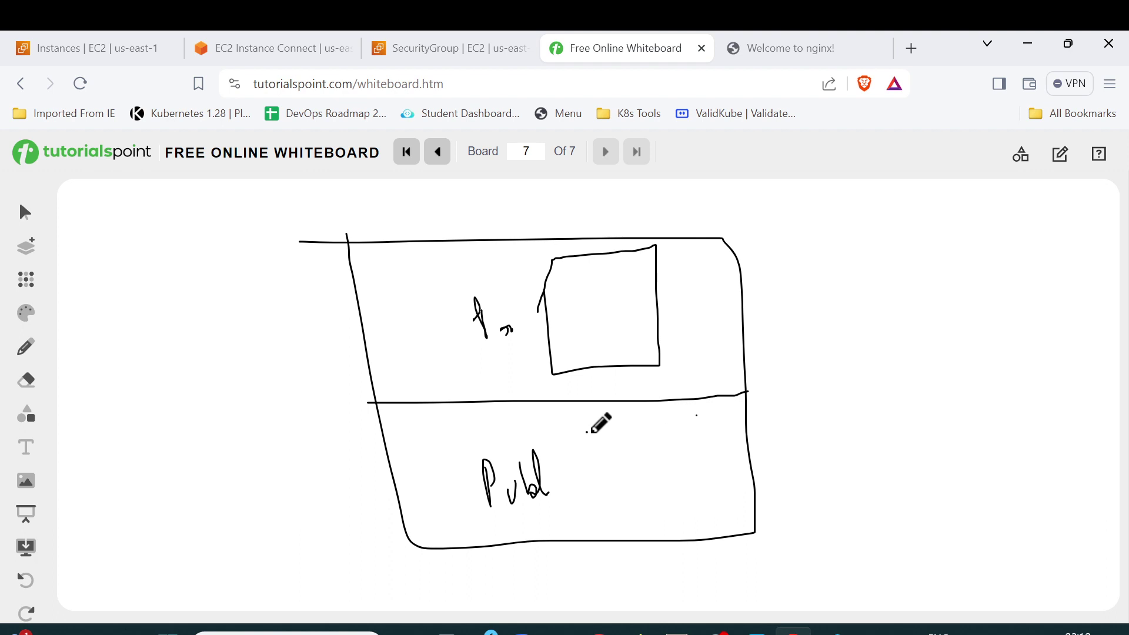
{"action": "mouse_move", "coordinate": [586, 432]}
{"action": "left_mouse_down"}
{"action": "mouse_move", "coordinate": [707, 520]}
{"action": "mouse_move", "coordinate": [586, 434]}
{"action": "mouse_move", "coordinate": [597, 429]}
{"action": "mouse_move", "coordinate": [602, 347]}
{"action": "mouse_move", "coordinate": [615, 370]}
{"action": "left_mouse_up"}
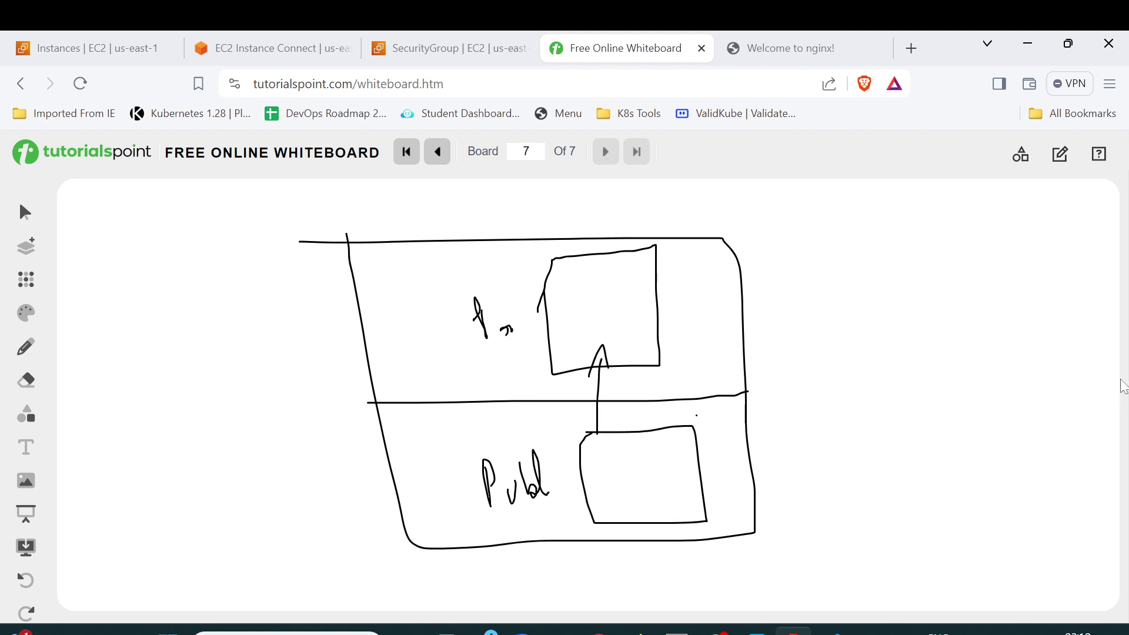
- Draw an outside box with a small shape below it and an arrow from it to the private instance, labelled "Public"
{"action": "mouse_move", "coordinate": [1104, 330]}
{"action": "left_mouse_down"}
{"action": "mouse_move", "coordinate": [662, 332]}
{"action": "mouse_move", "coordinate": [695, 344]}
{"action": "left_mouse_up"}
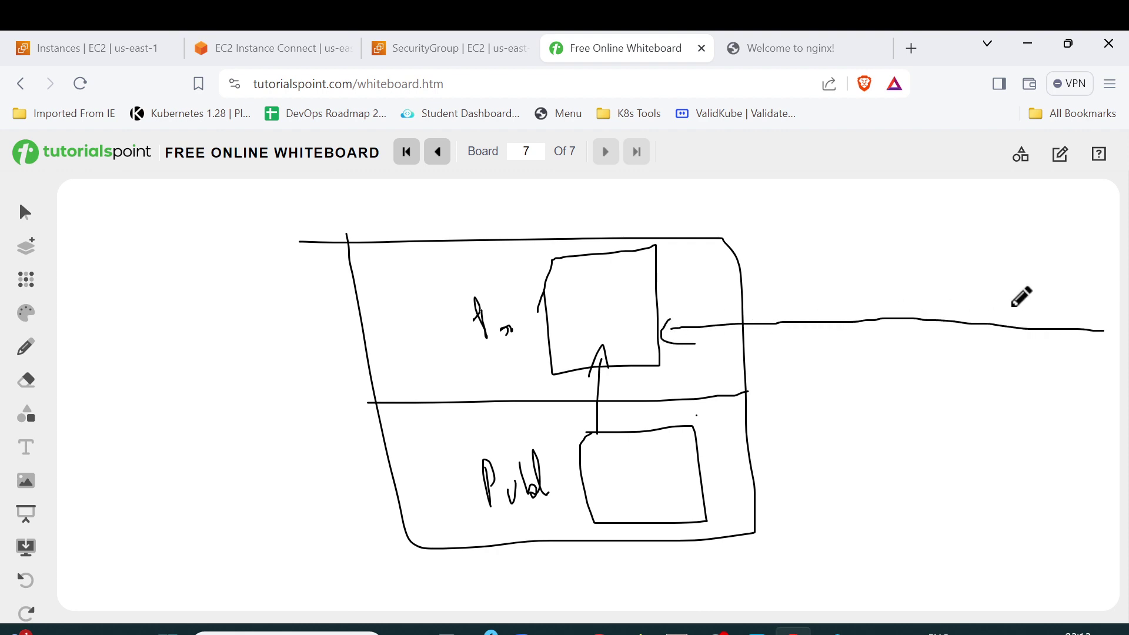
{"action": "mouse_move", "coordinate": [1012, 284]}
{"action": "left_mouse_down"}
{"action": "mouse_move", "coordinate": [1097, 390]}
{"action": "mouse_move", "coordinate": [1029, 301]}
{"action": "left_mouse_up"}
{"action": "left_click_drag", "start_coordinate": [1036, 416], "coordinate": [1036, 429]}
{"action": "mouse_move", "coordinate": [1046, 408]}
{"action": "left_mouse_down"}
{"action": "mouse_move", "coordinate": [1057, 430]}
{"action": "mouse_move", "coordinate": [1035, 464]}
{"action": "mouse_move", "coordinate": [1046, 438]}
{"action": "left_mouse_up"}
{"action": "mouse_move", "coordinate": [672, 306]}
{"action": "left_mouse_down"}
{"action": "mouse_move", "coordinate": [675, 323]}
{"action": "mouse_move", "coordinate": [703, 300]}
{"action": "mouse_move", "coordinate": [711, 314]}
{"action": "left_mouse_up"}
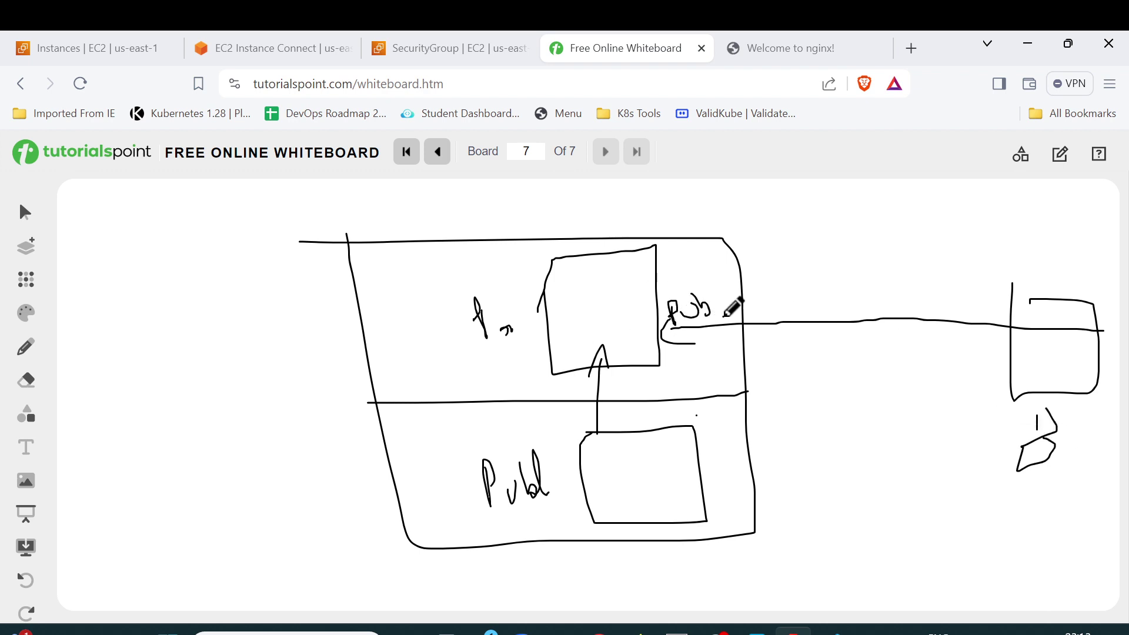
{"action": "mouse_move", "coordinate": [718, 277]}
{"action": "left_mouse_down"}
{"action": "mouse_move", "coordinate": [724, 317]}
{"action": "mouse_move", "coordinate": [746, 300]}
{"action": "left_mouse_up"}
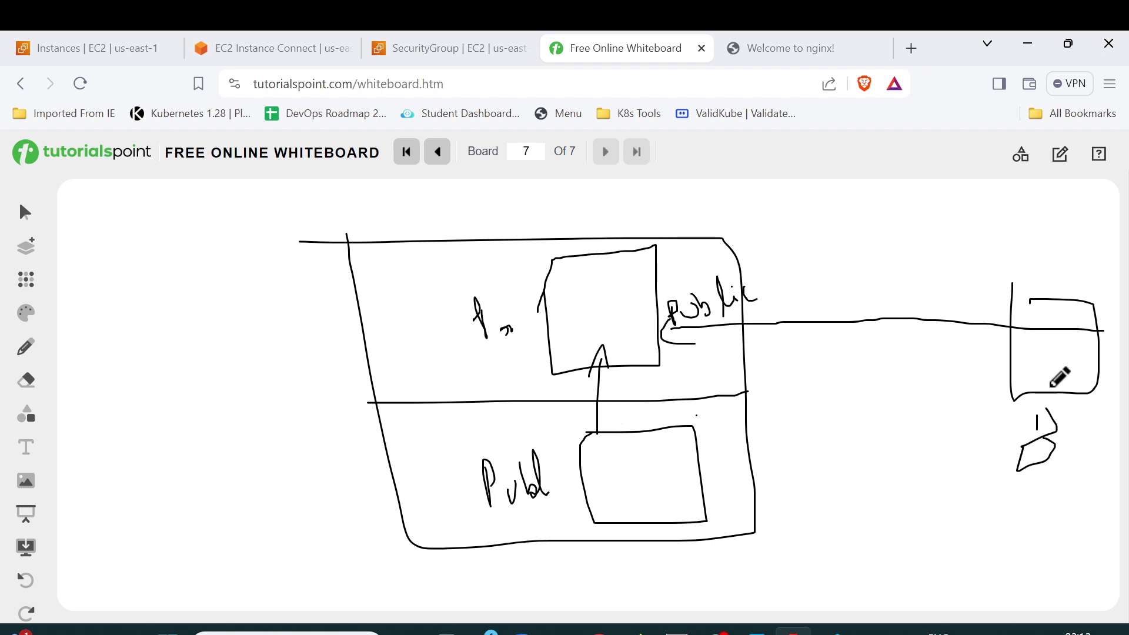
- Draw a curved arrow from the outside box to the public instance and write a short label on it
{"action": "mouse_move", "coordinate": [1007, 386]}
{"action": "left_mouse_down"}
{"action": "mouse_move", "coordinate": [965, 425]}
{"action": "mouse_move", "coordinate": [725, 480]}
{"action": "mouse_move", "coordinate": [706, 469]}
{"action": "mouse_move", "coordinate": [708, 484]}
{"action": "left_mouse_up"}
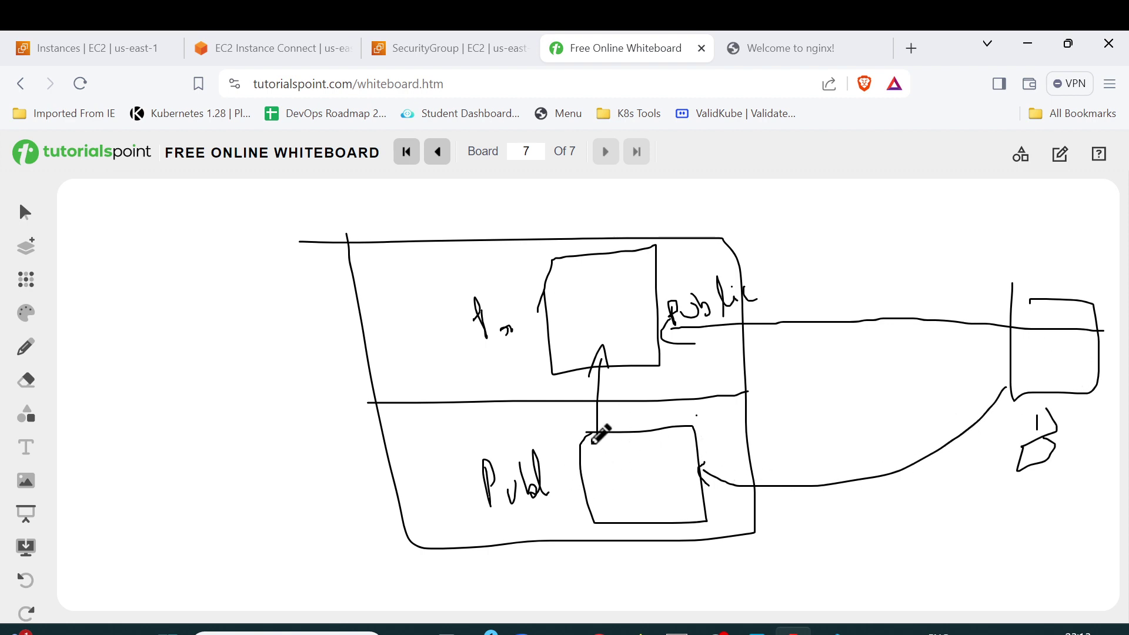
{"action": "mouse_move", "coordinate": [904, 452]}
{"action": "left_mouse_down"}
{"action": "mouse_move", "coordinate": [927, 461]}
{"action": "mouse_move", "coordinate": [941, 445]}
{"action": "left_mouse_up"}
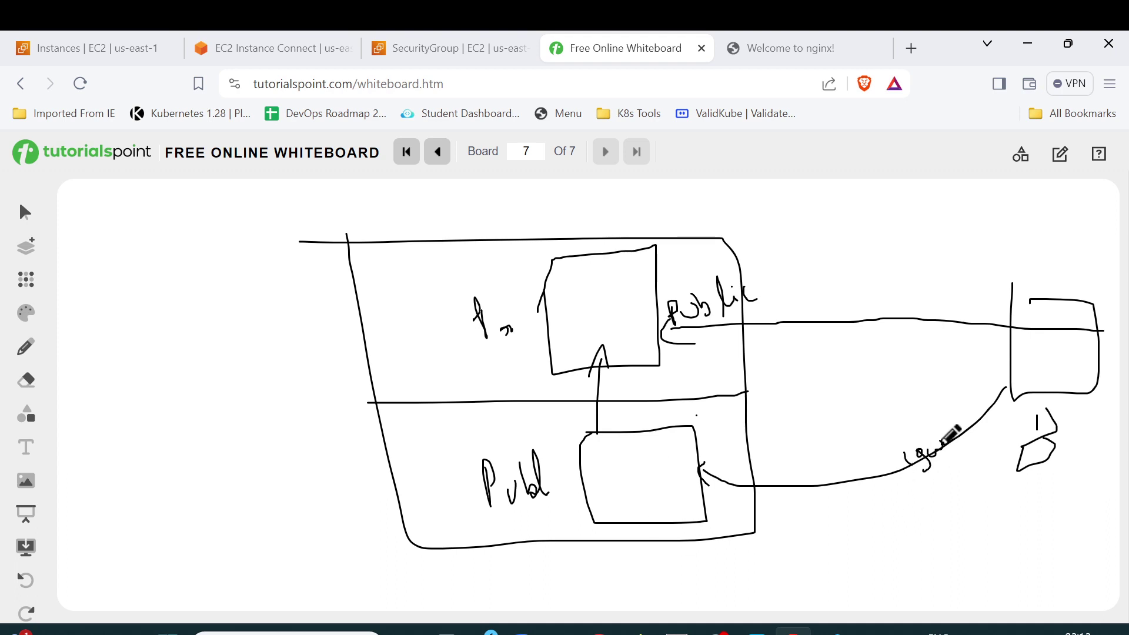
- Return from the whiteboard to the EC2 instances list and select webserver instead of webserver_private
{"action": "left_click", "coordinate": [254, 45]}
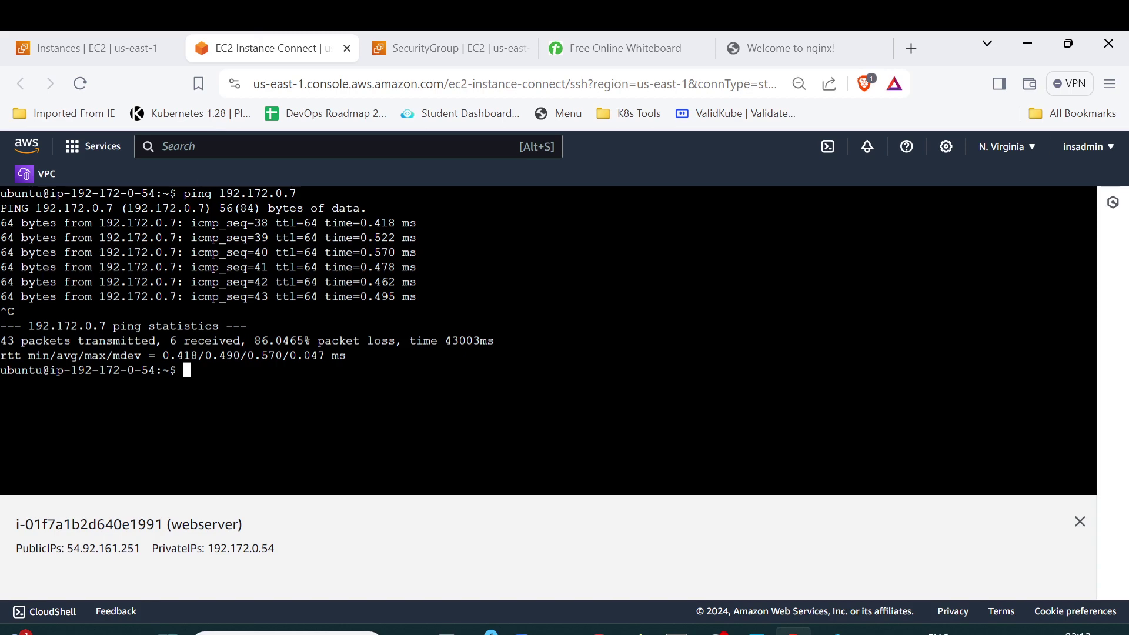
{"action": "left_click", "coordinate": [94, 47]}
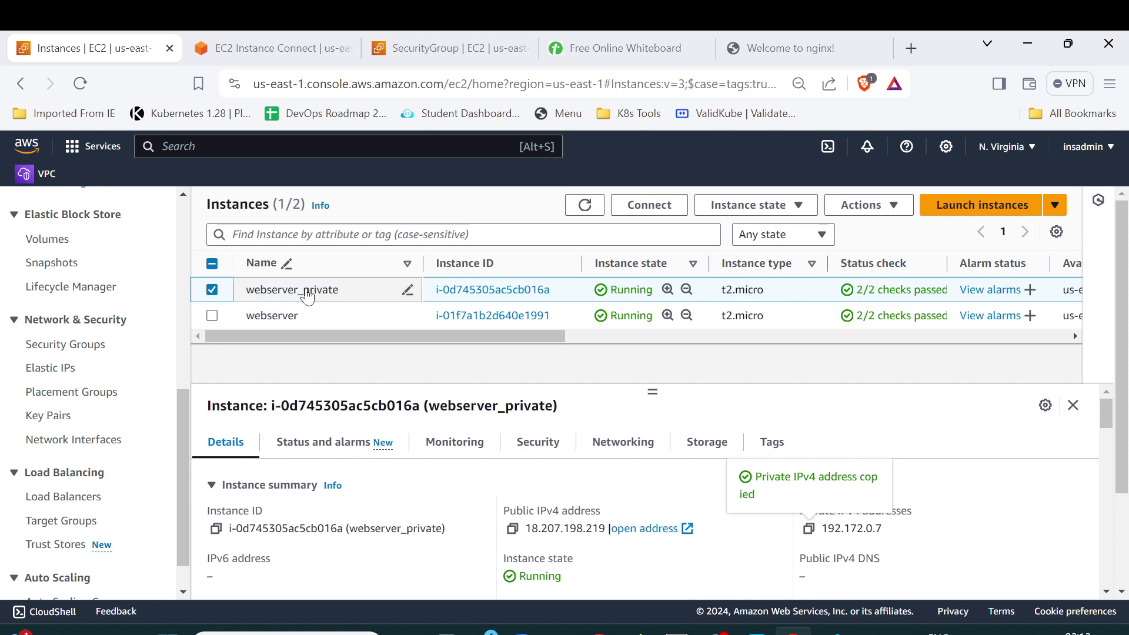
{"action": "left_click", "coordinate": [213, 316]}
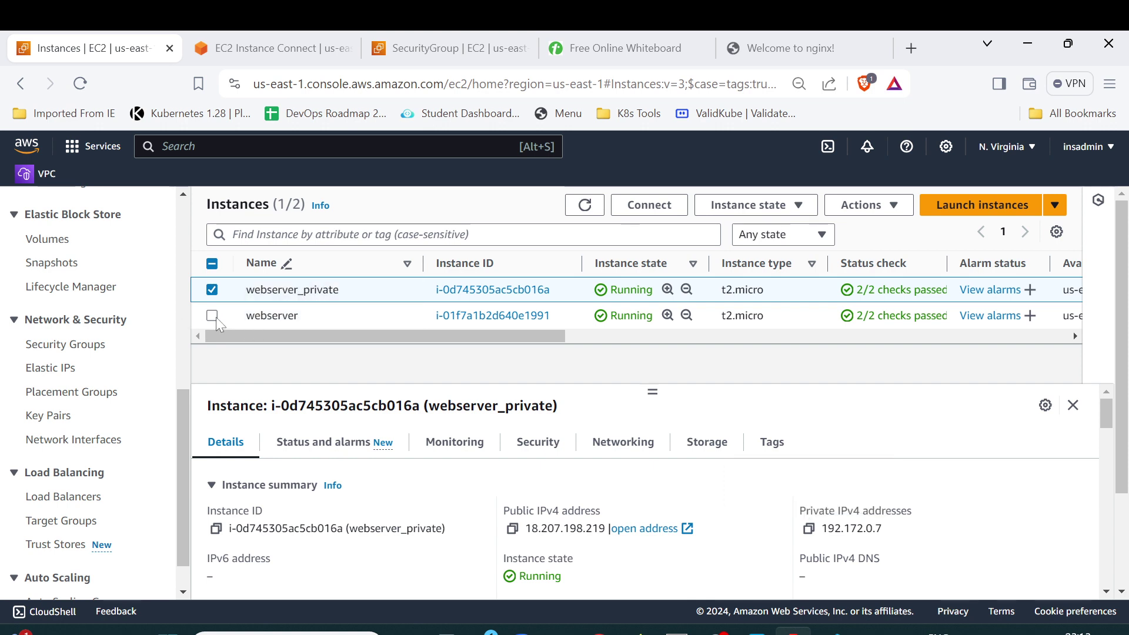
{"action": "left_click", "coordinate": [213, 315]}
{"action": "left_click", "coordinate": [213, 291]}
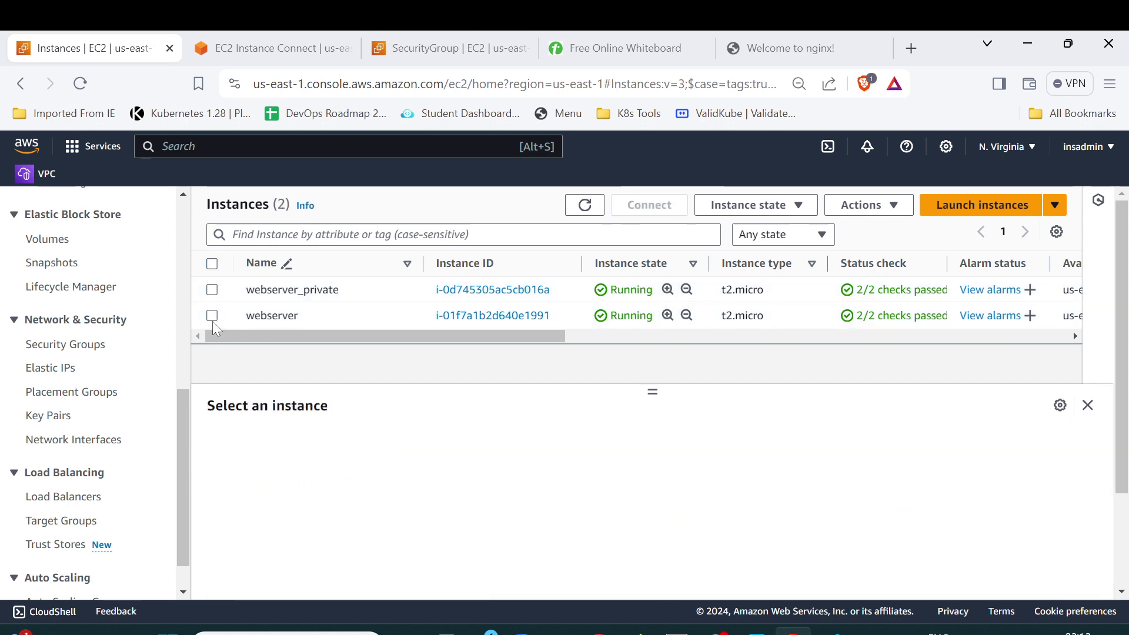
{"action": "left_click", "coordinate": [333, 327]}
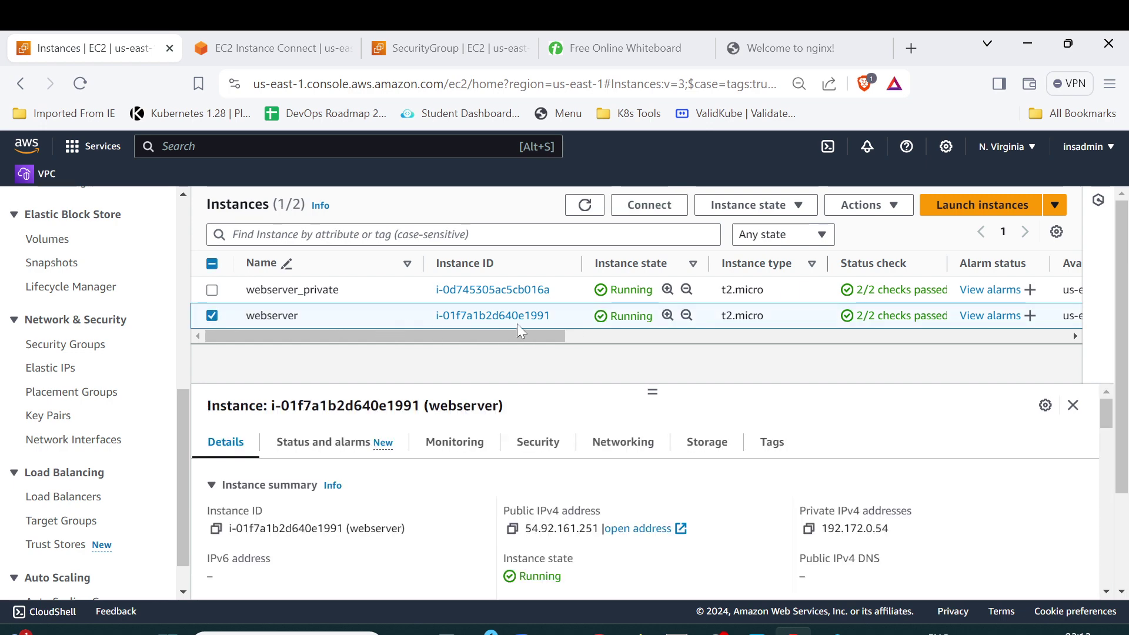
- Clear the webserver instance's terminal with the clear command
{"action": "left_click", "coordinate": [270, 58]}
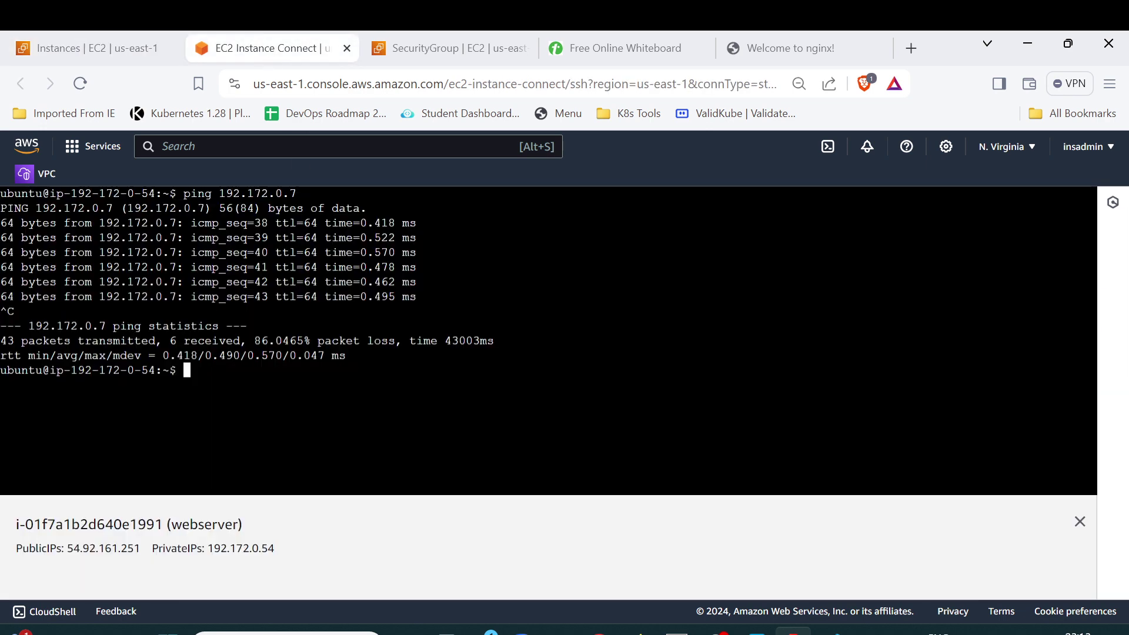
{"action": "type", "text": "clear"}
{"action": "key", "text": "Return"}
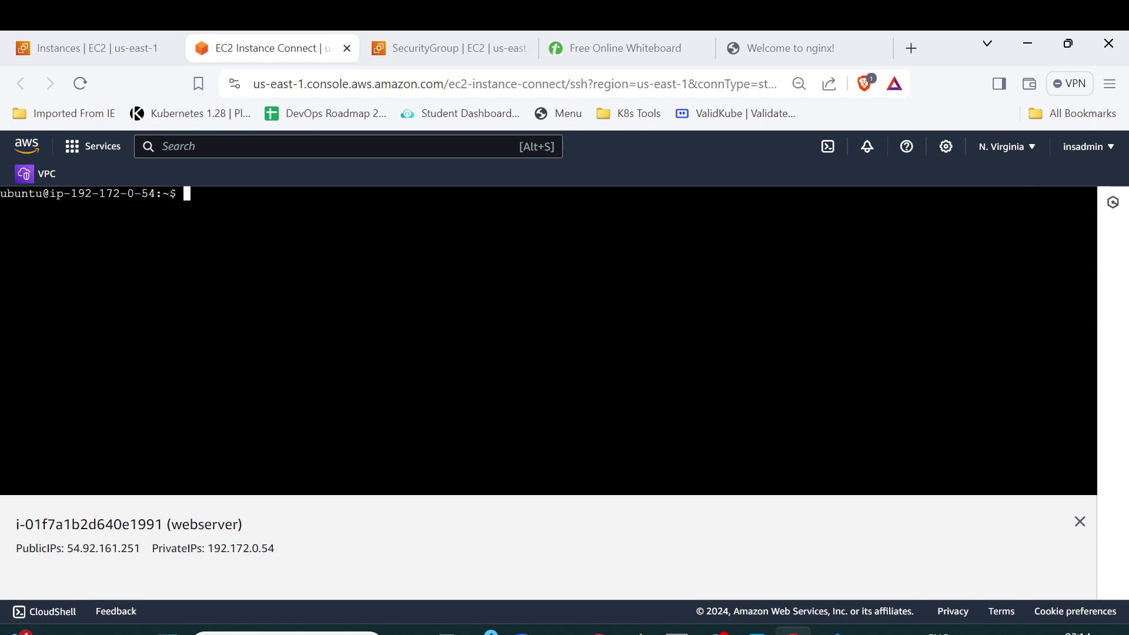
{"action": "left_click", "coordinate": [96, 51]}
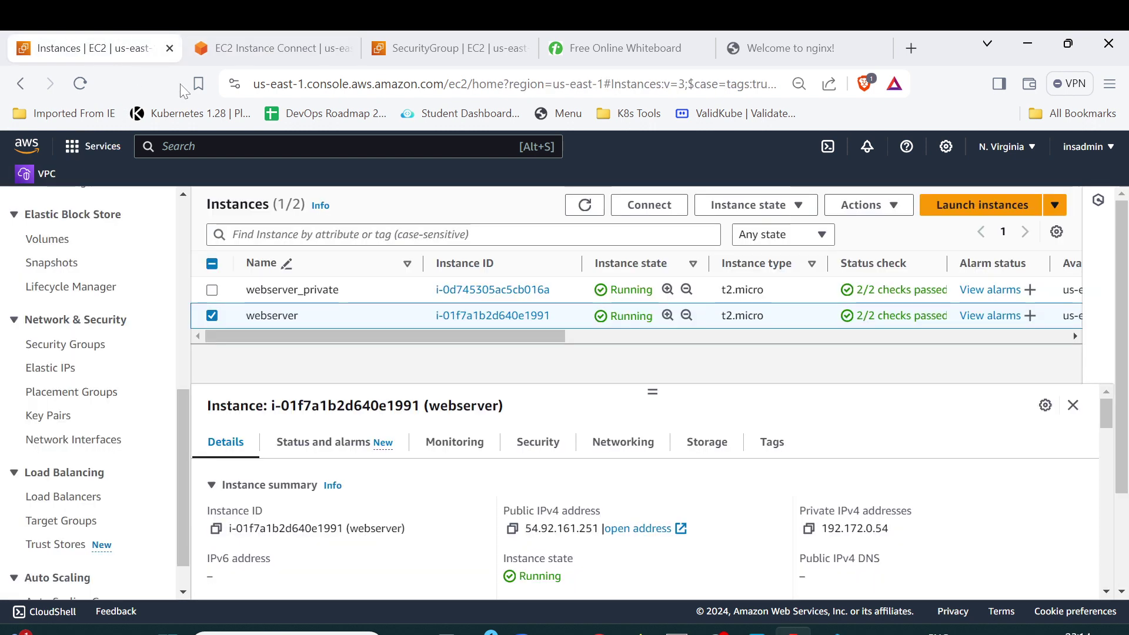
{"action": "left_click", "coordinate": [262, 53]}
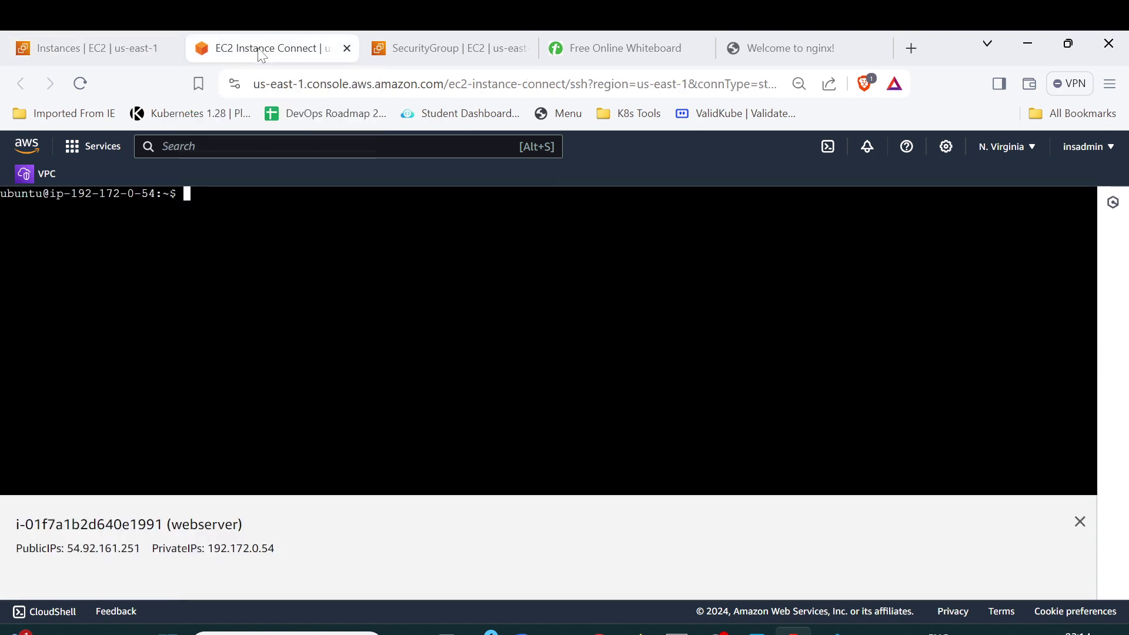
{"action": "left_click", "coordinate": [118, 47]}
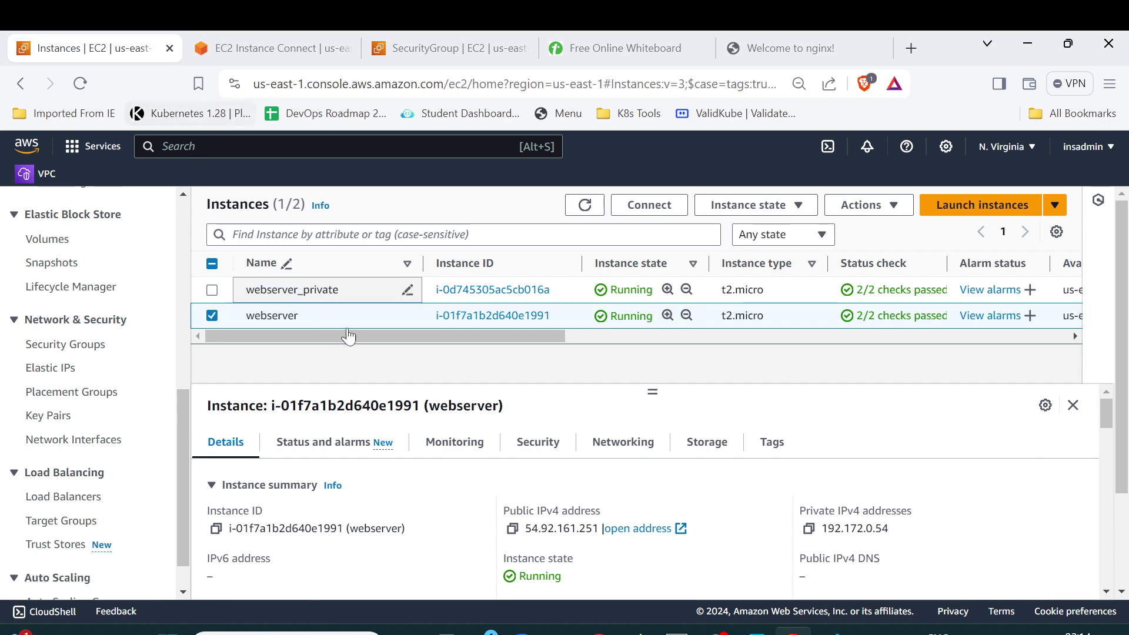
- Move the sd.pem file to an empty area of the desktop and open it in a maximized Notepad window
{"action": "key", "text": "super+d"}
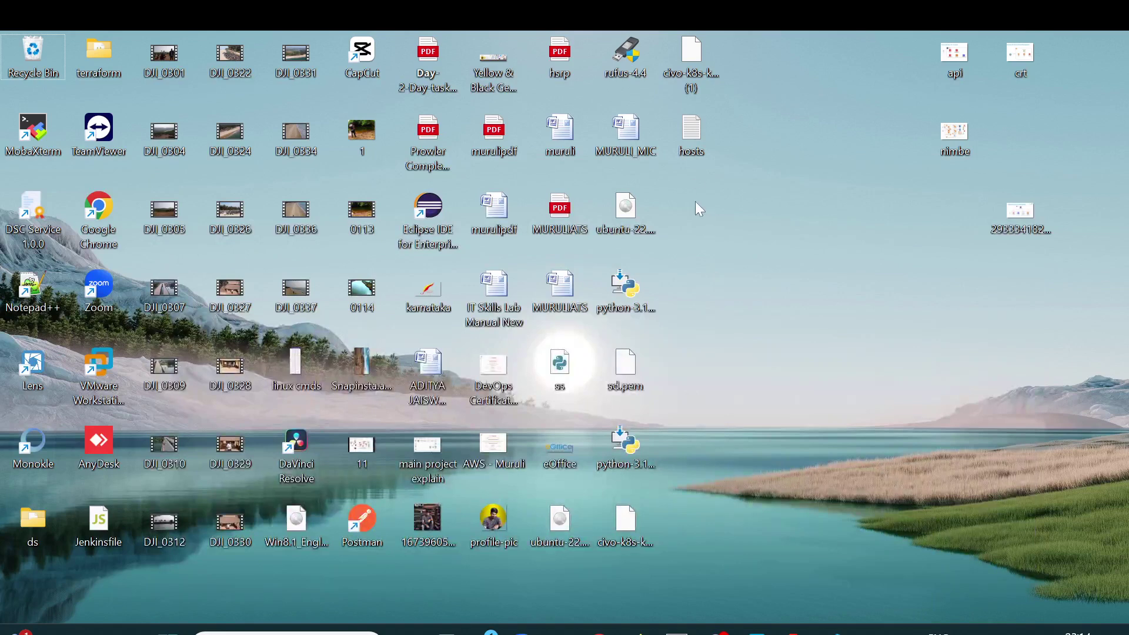
{"action": "left_click_drag", "start_coordinate": [630, 372], "coordinate": [921, 372]}
{"action": "double_click", "coordinate": [911, 372]}
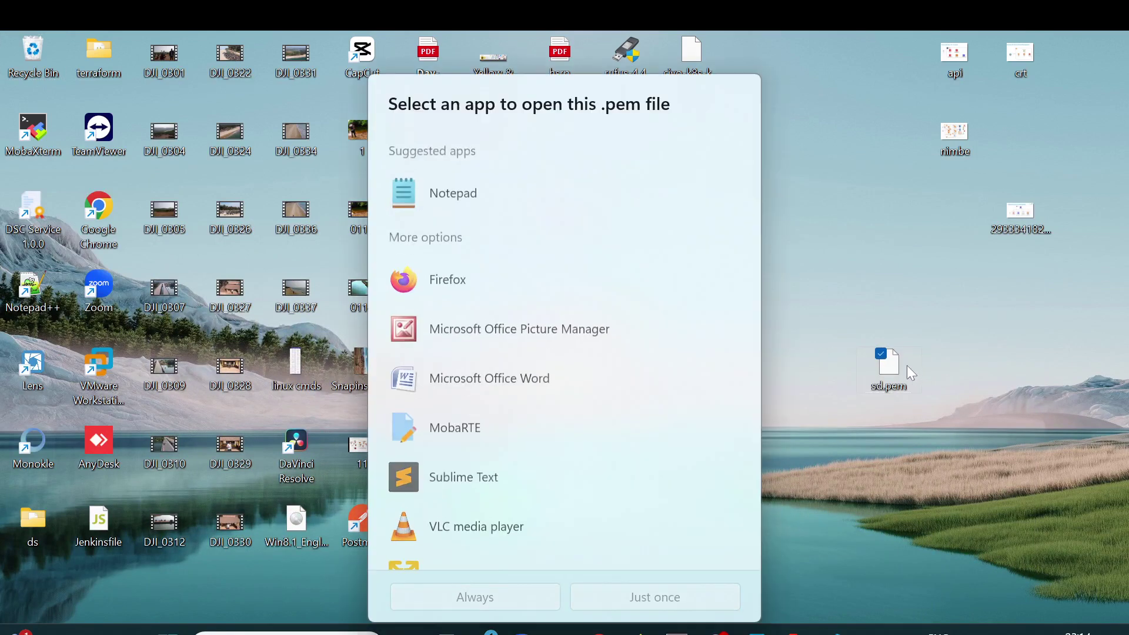
{"action": "double_click", "coordinate": [477, 188]}
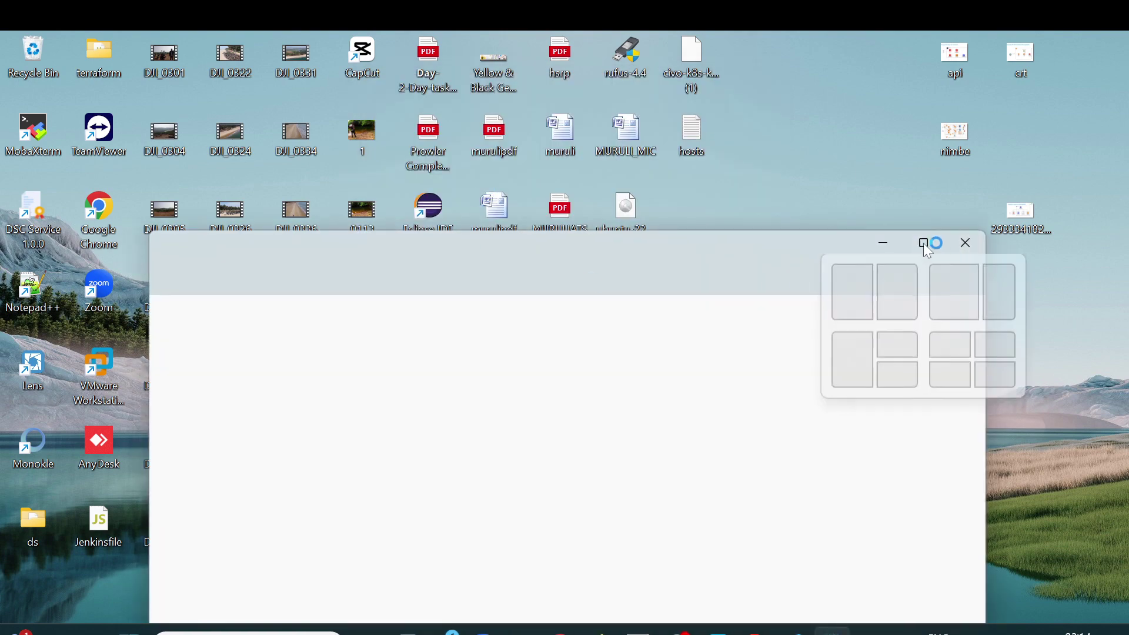
{"action": "left_click", "coordinate": [924, 243]}
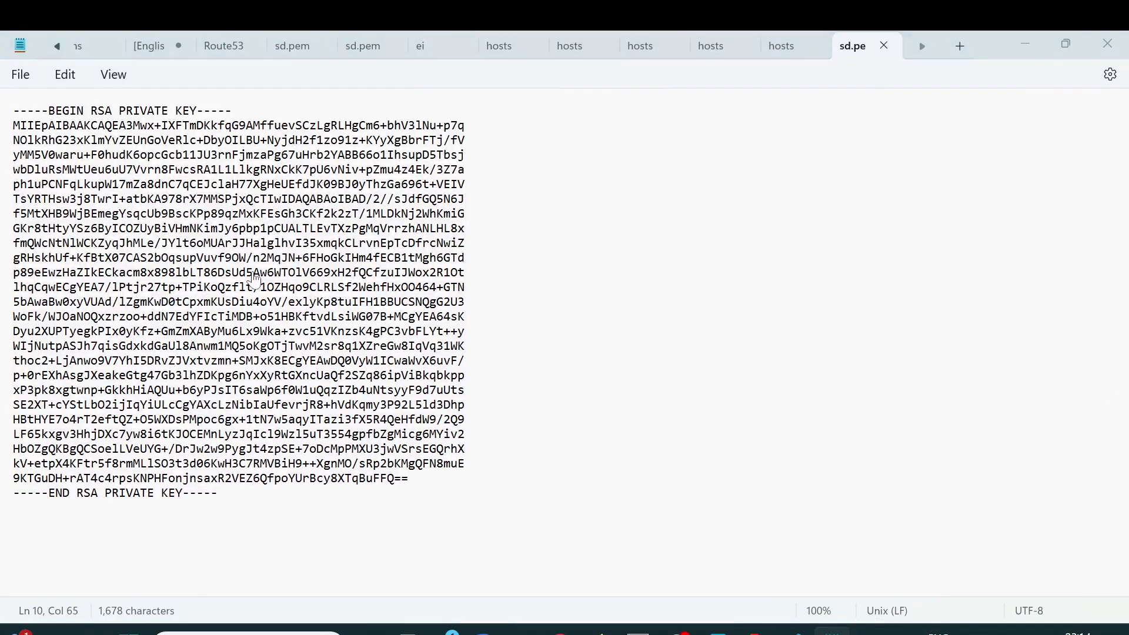
- Back in the EC2 instances list, check which key pair was assigned at launch to webserver_private
{"action": "key", "text": "alt+Tab"}
{"action": "left_click", "coordinate": [212, 316]}
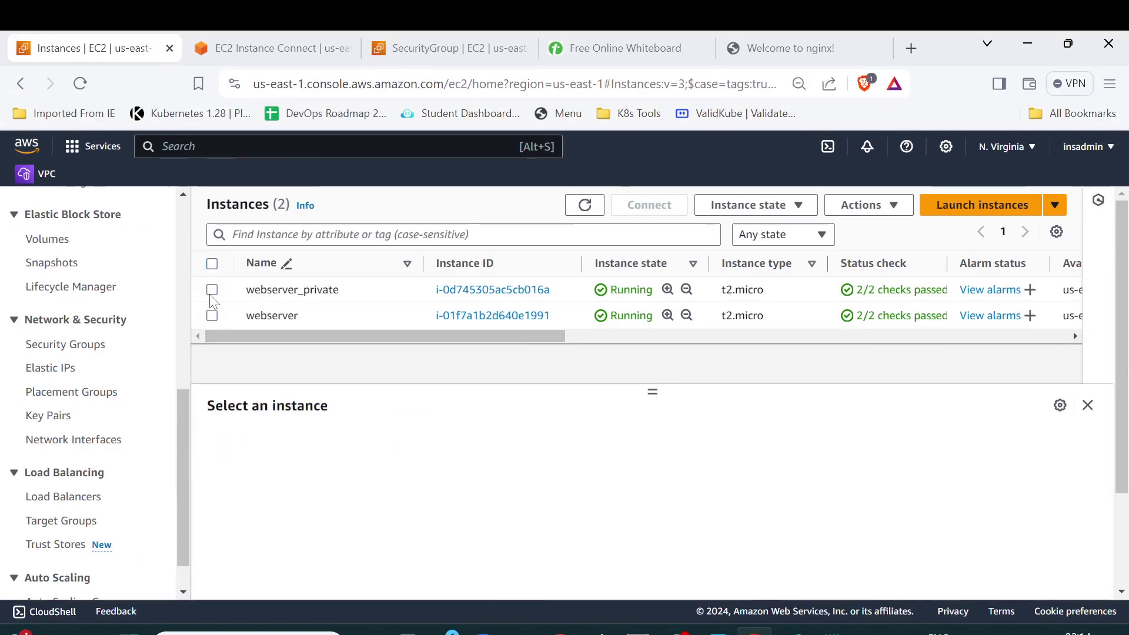
{"action": "left_click", "coordinate": [212, 290]}
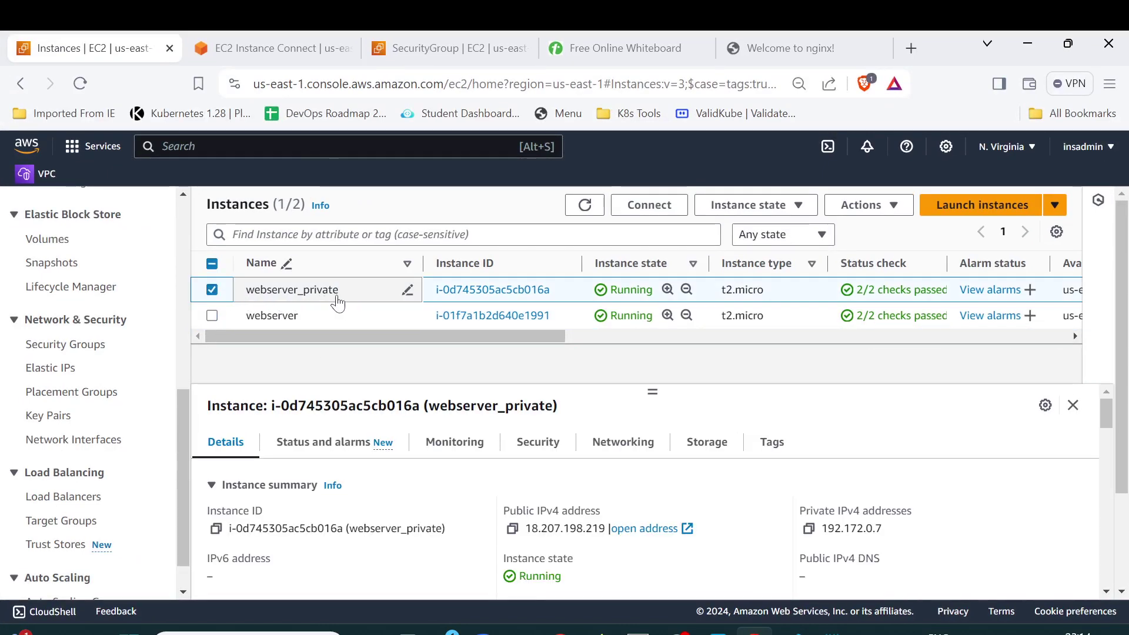
{"action": "scroll", "coordinate": [670, 532], "scroll_direction": "down", "scroll_amount": 3}
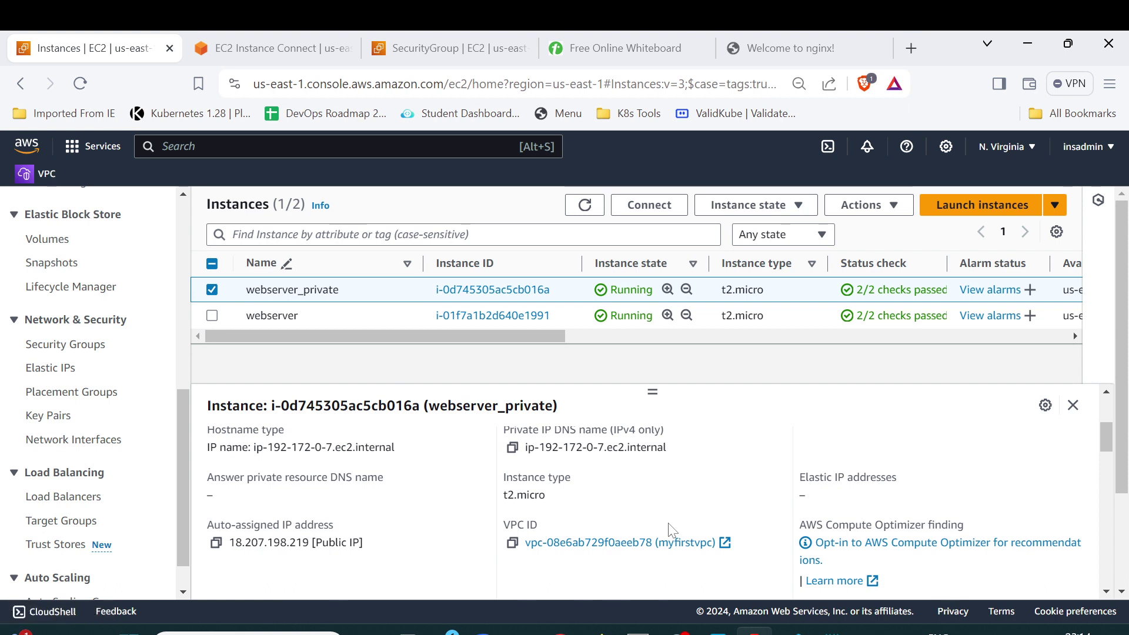
{"action": "scroll", "coordinate": [672, 530], "scroll_direction": "down", "scroll_amount": 5}
{"action": "scroll", "coordinate": [505, 541], "scroll_direction": "down", "scroll_amount": 4}
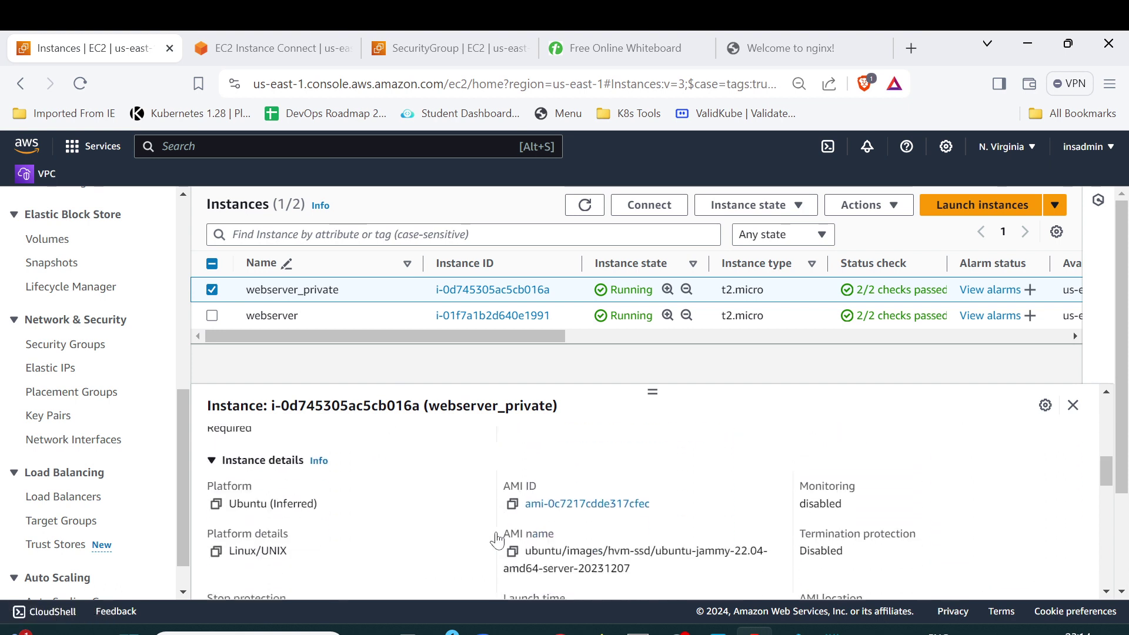
{"action": "scroll", "coordinate": [496, 538], "scroll_direction": "down", "scroll_amount": 2}
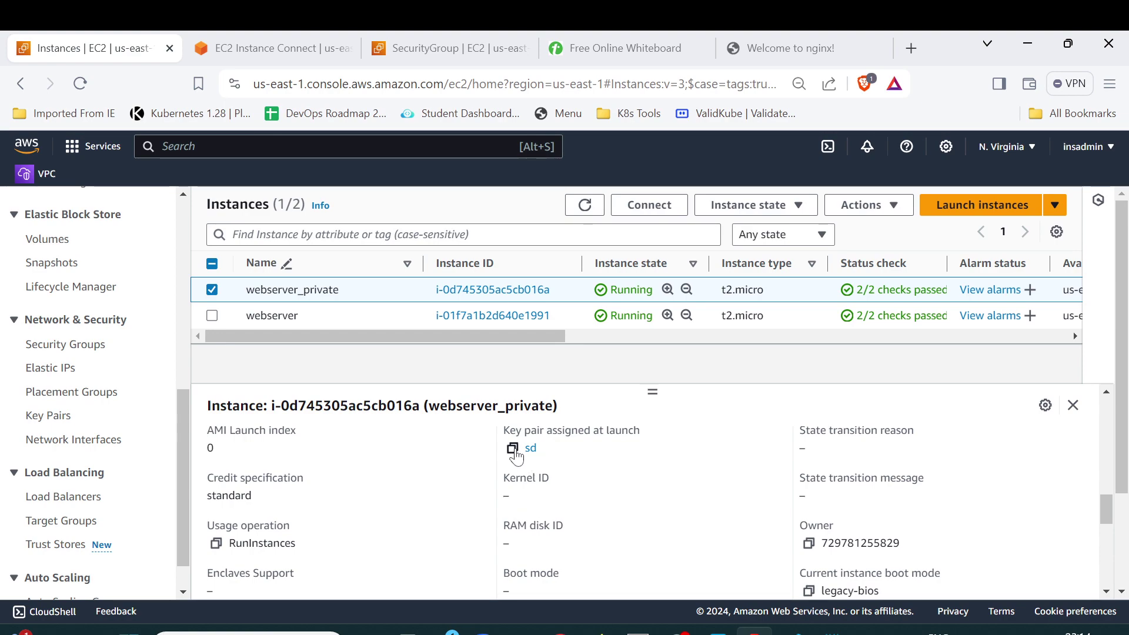
- Copy the entire private key from sd.pem in Notepad, including its BEGIN and END lines, and return to the browser
{"action": "key", "text": "alt+Tab"}
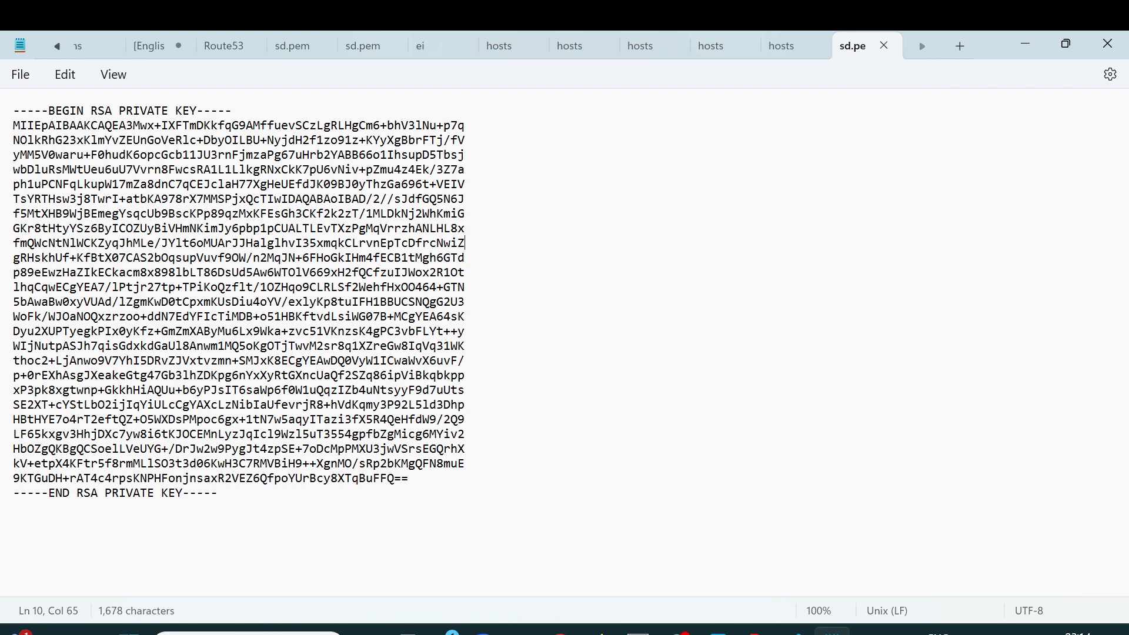
{"action": "left_click_drag", "start_coordinate": [13, 110], "coordinate": [327, 512]}
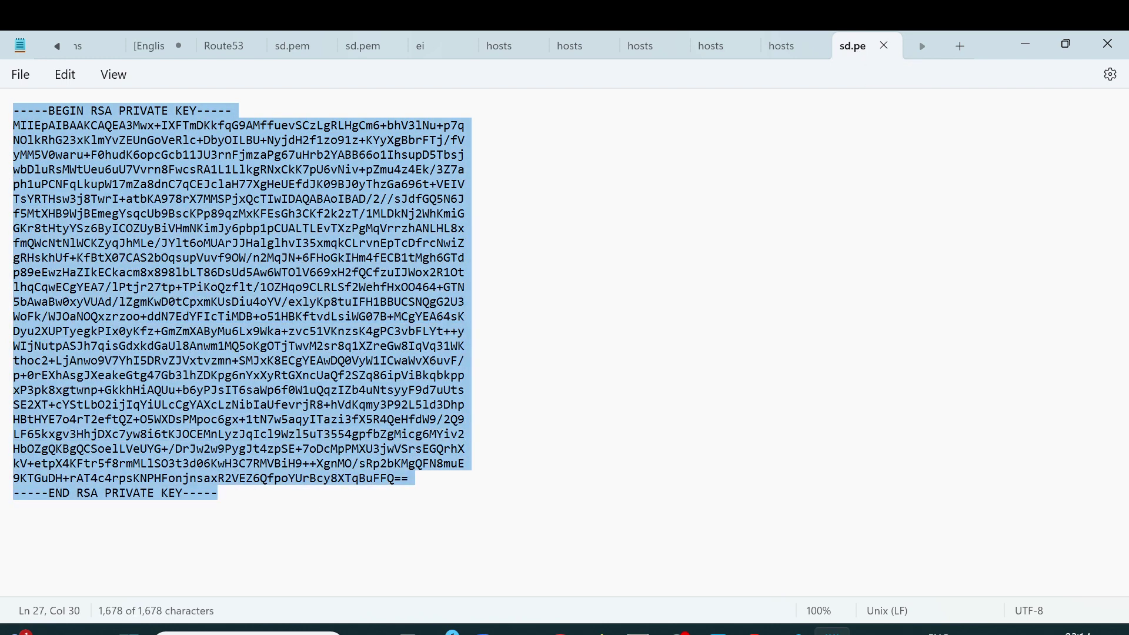
{"action": "key", "text": "alt+Tab"}
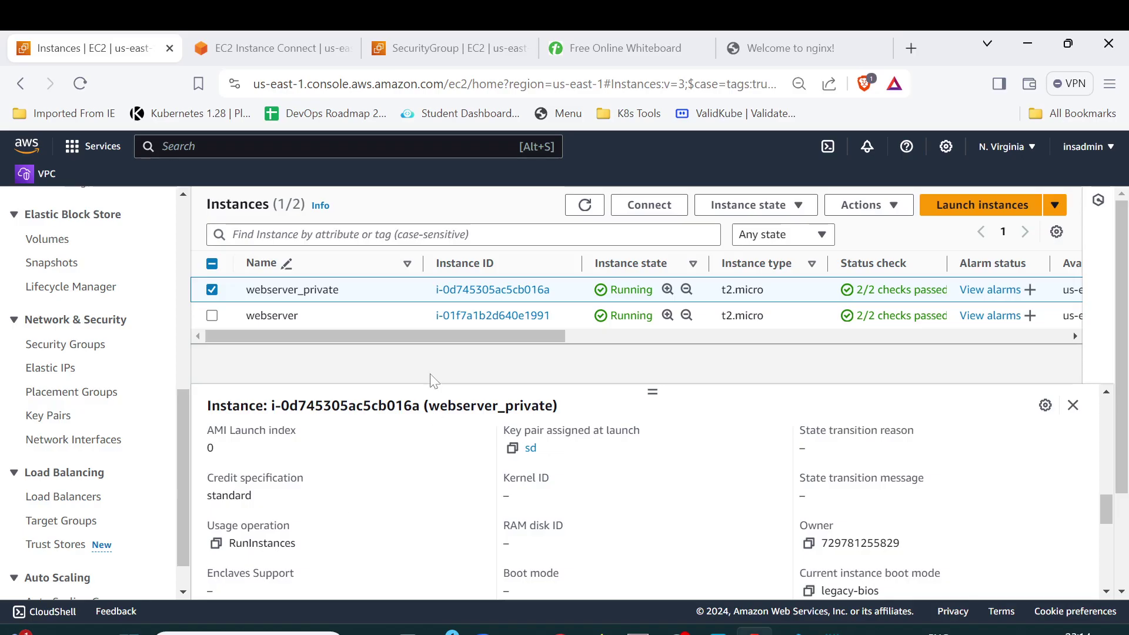
- Create sd.pem on the webserver instance with vi, paste the private key into it, and save and quit
{"action": "left_click", "coordinate": [272, 48]}
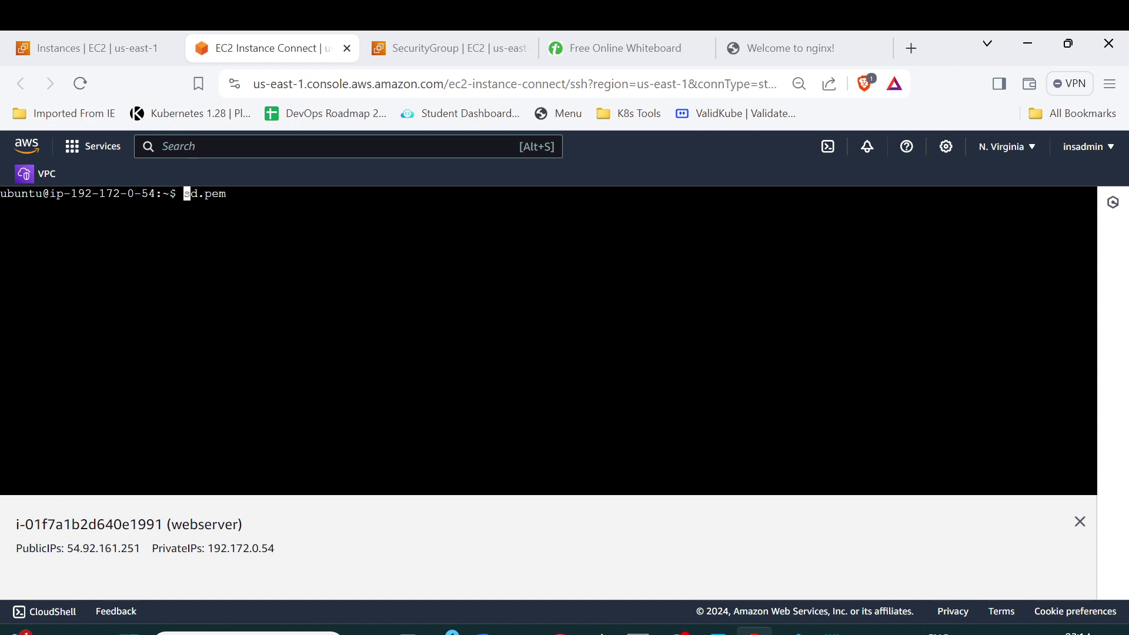
{"action": "type", "text": "vi"}
{"action": "key", "text": "Return"}
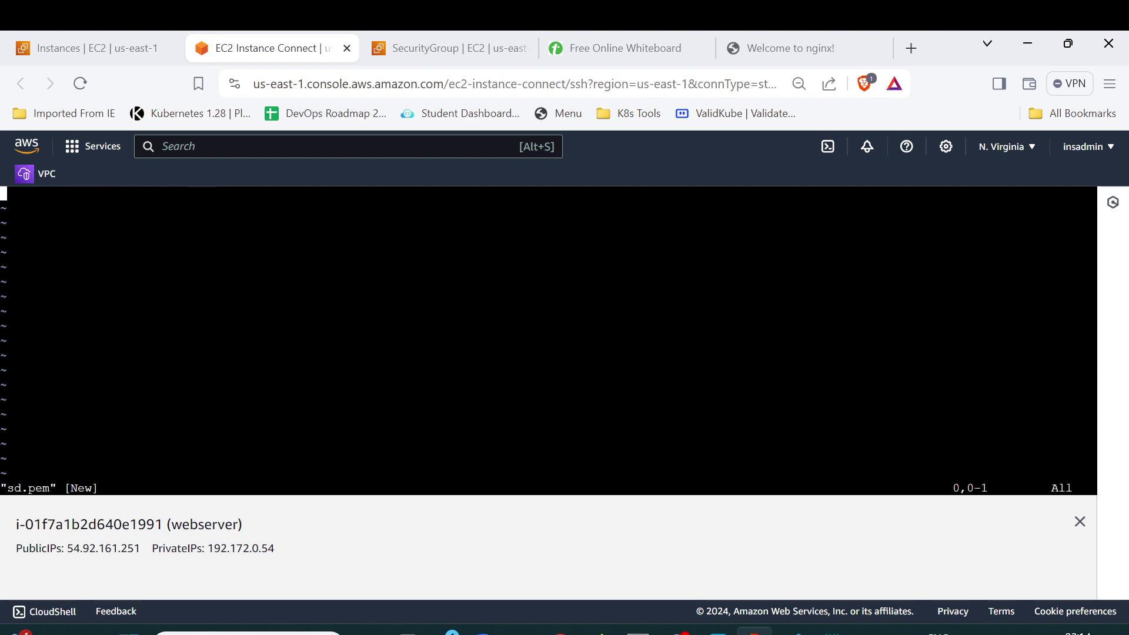
{"action": "right_click", "coordinate": [198, 227]}
{"action": "left_click", "coordinate": [242, 357]}
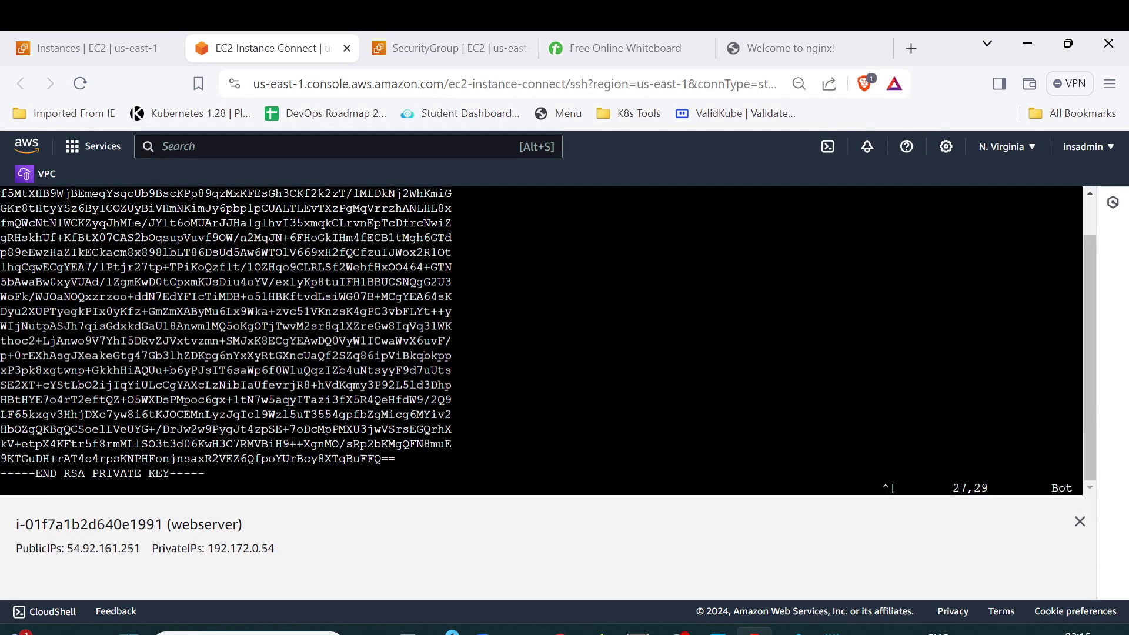
{"action": "type", "text": ":wq"}
{"action": "key", "text": "Return"}
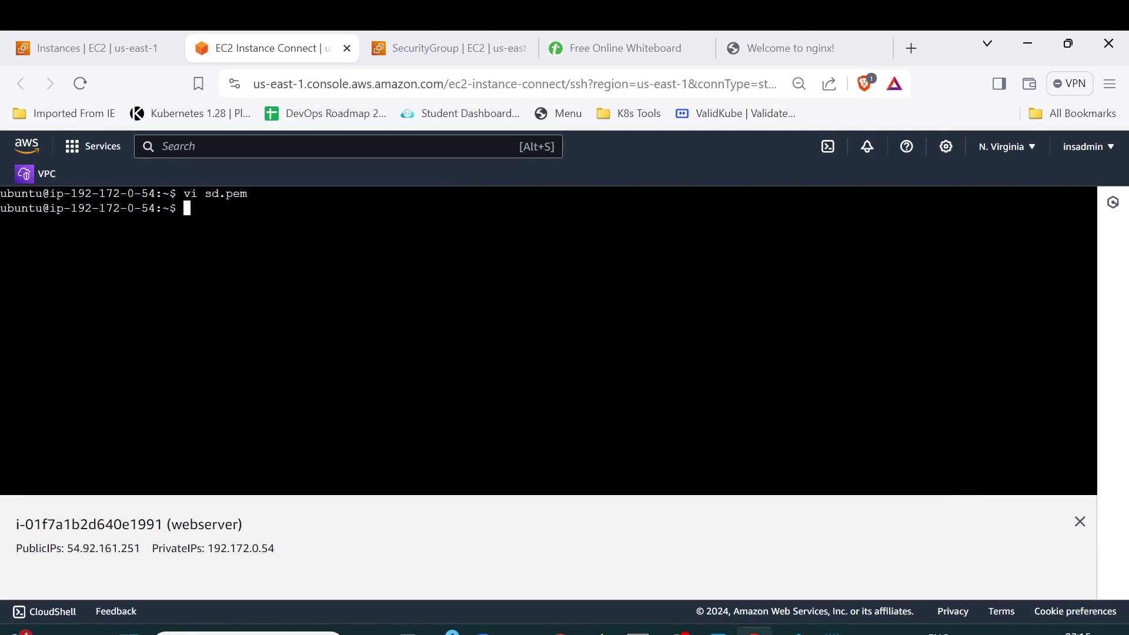
- List the files in the webserver's home directory to check for sd.pem
{"action": "type", "text": "ls"}
{"action": "key", "text": "Return"}
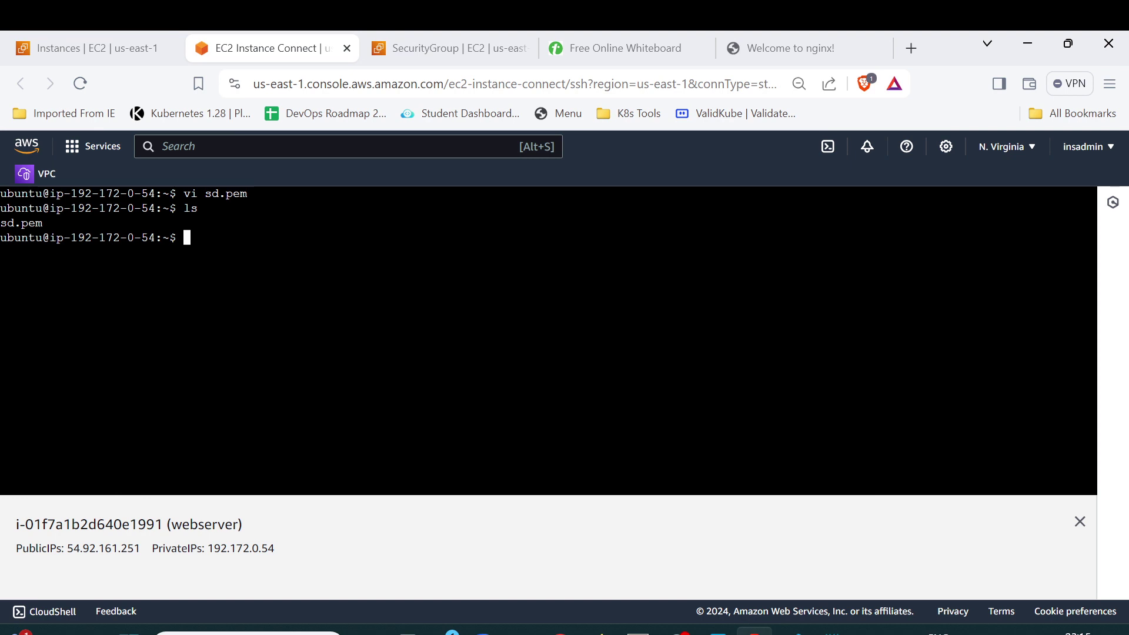
{"action": "left_click_drag", "start_coordinate": [1, 223], "coordinate": [28, 224]}
{"action": "left_click", "coordinate": [43, 224]}
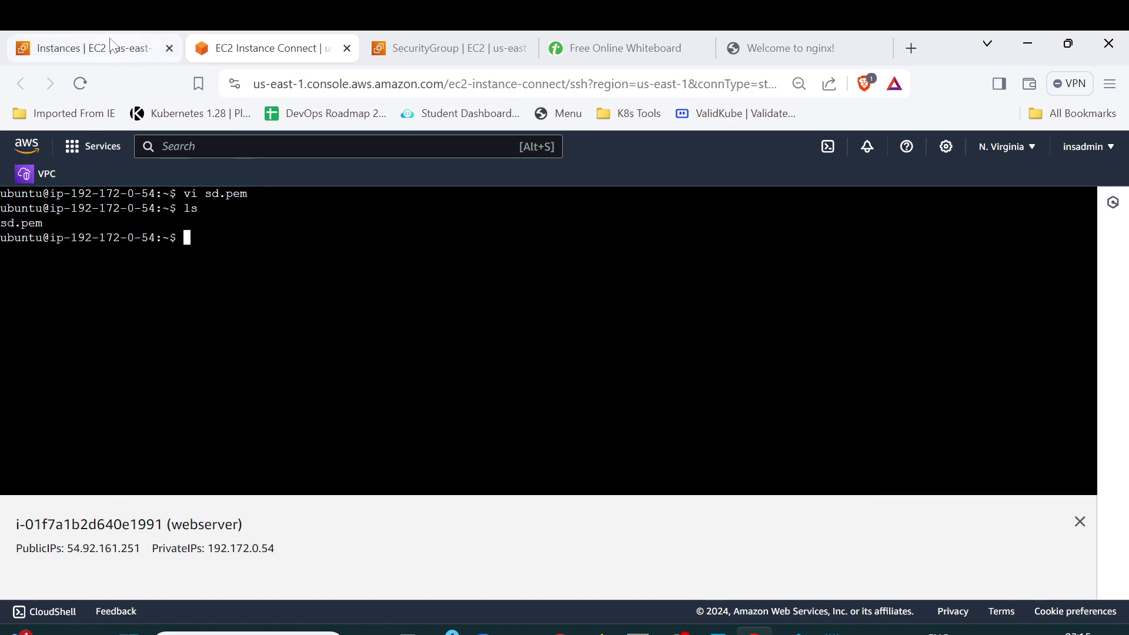
- Open the SSH client connection instructions for the webserver_private instance
{"action": "left_click", "coordinate": [88, 48]}
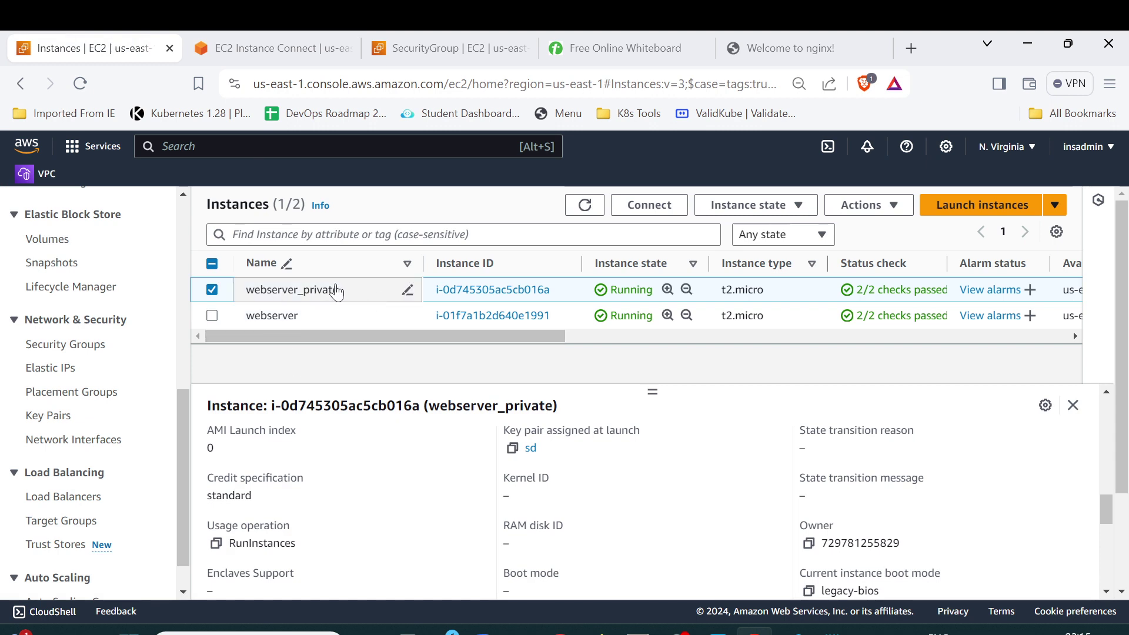
{"action": "left_click", "coordinate": [648, 207]}
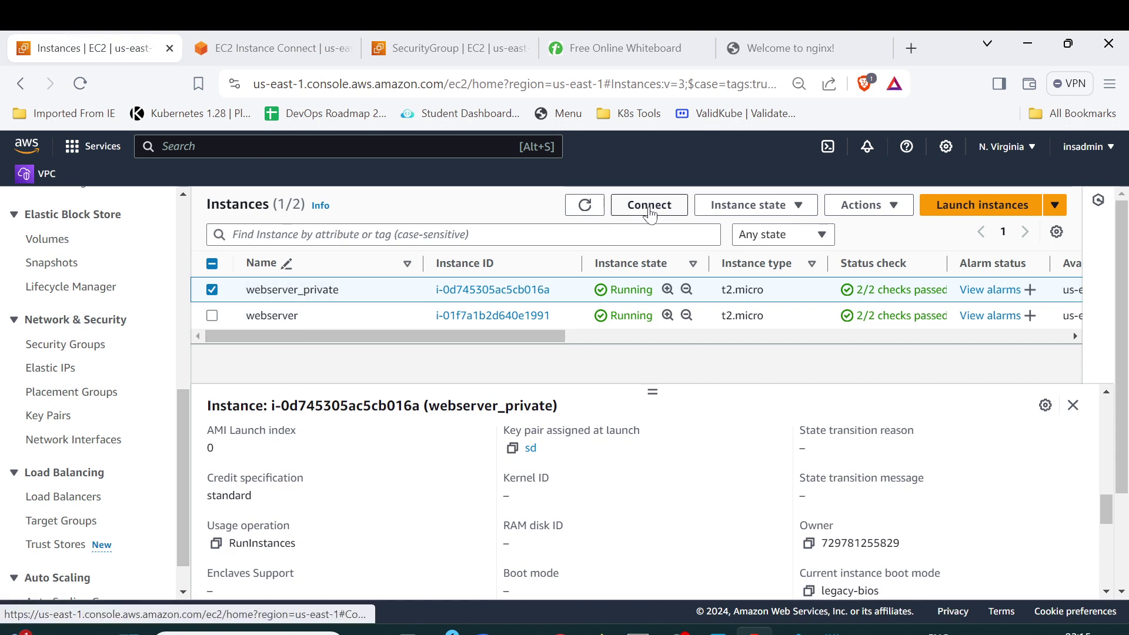
{"action": "scroll", "coordinate": [234, 360], "scroll_direction": "down", "scroll_amount": 1}
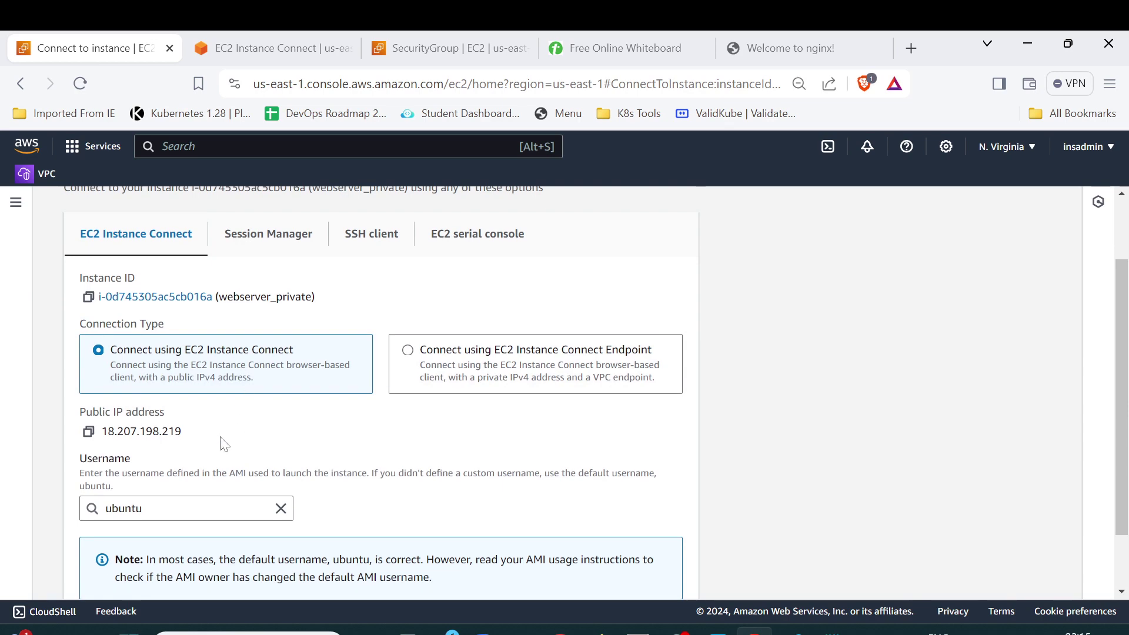
{"action": "scroll", "coordinate": [223, 442], "scroll_direction": "up", "scroll_amount": 1}
{"action": "left_click", "coordinate": [351, 347]}
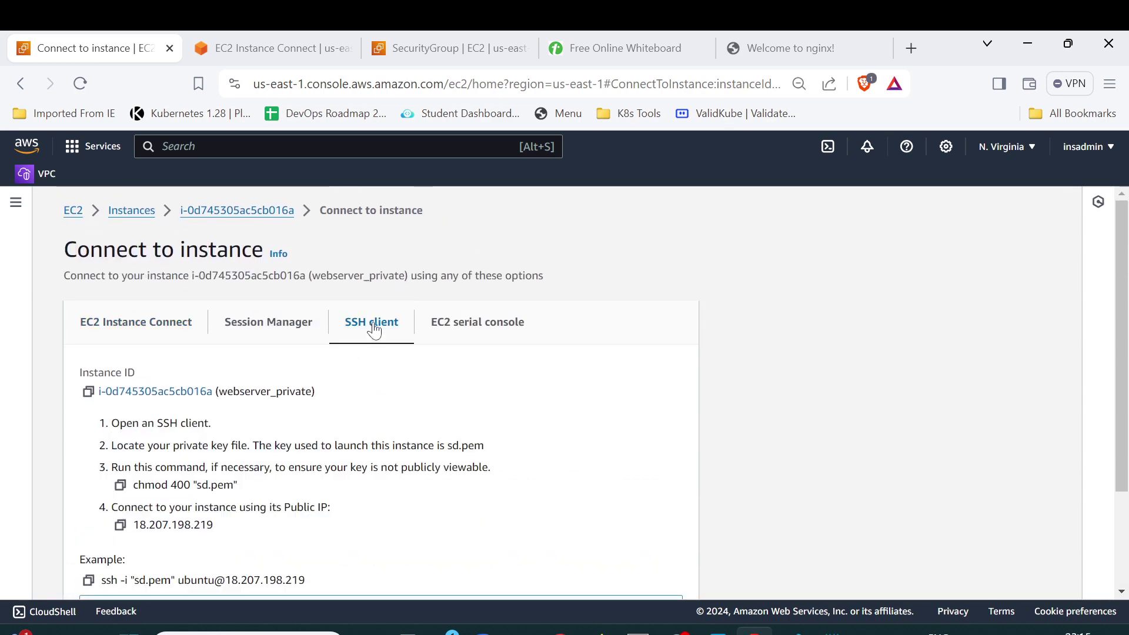
- Review the chmod and example ssh commands for webserver_private, highlighting the username ubuntu in the example
{"action": "scroll", "coordinate": [388, 340], "scroll_direction": "down", "scroll_amount": 1}
{"action": "scroll", "coordinate": [389, 341], "scroll_direction": "down", "scroll_amount": 1}
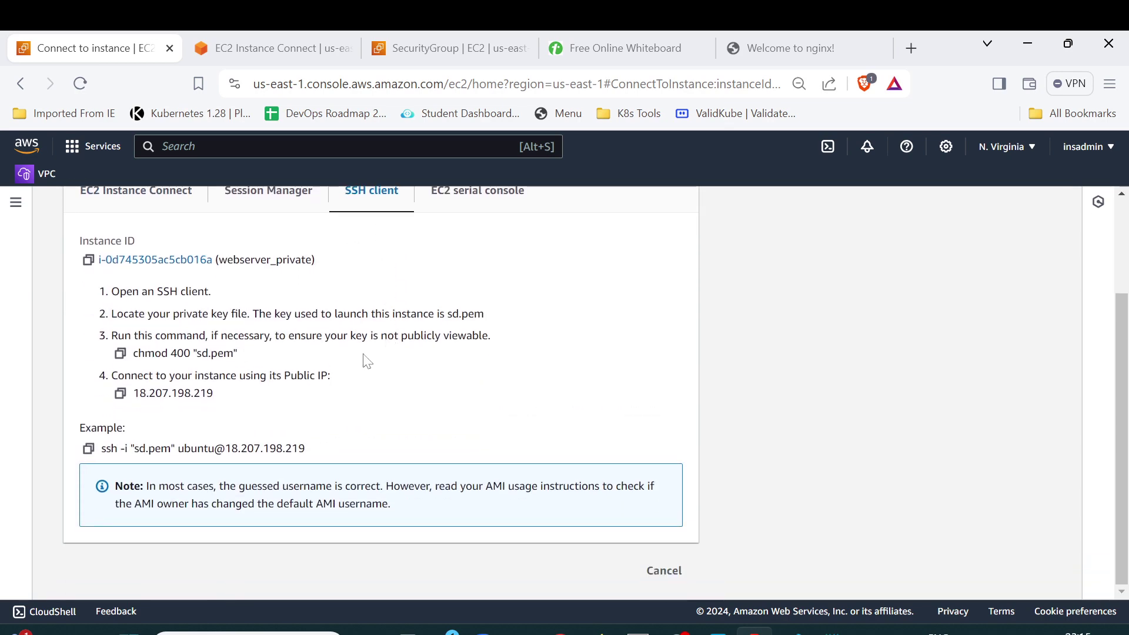
{"action": "scroll", "coordinate": [373, 335], "scroll_direction": "up", "scroll_amount": 2}
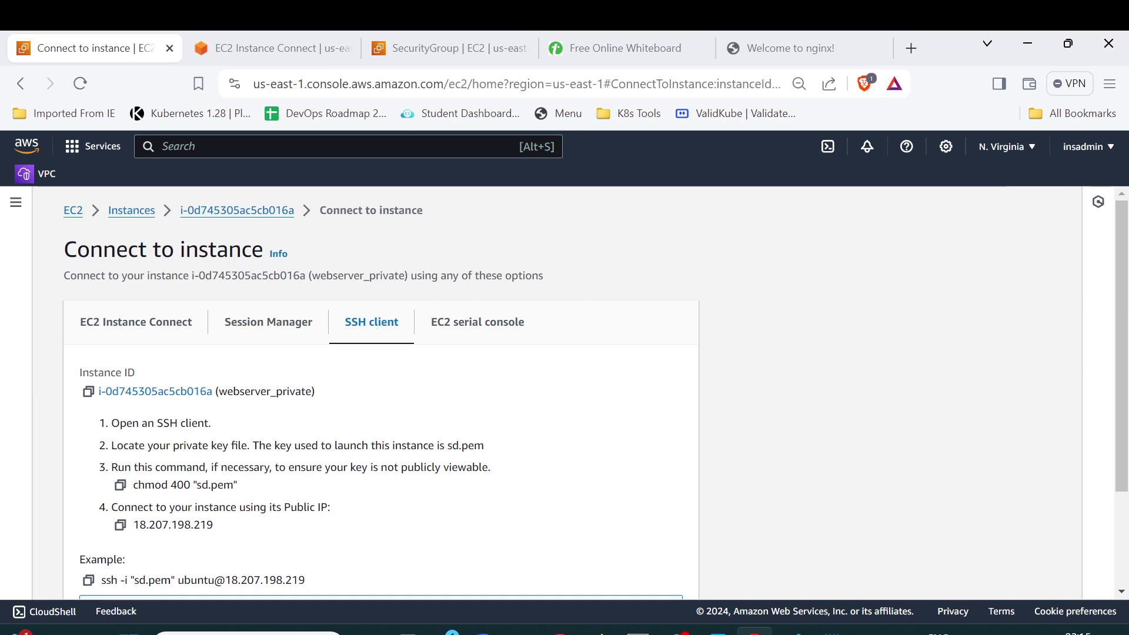
{"action": "scroll", "coordinate": [120, 590], "scroll_direction": "down", "scroll_amount": 1}
{"action": "left_click_drag", "start_coordinate": [134, 491], "coordinate": [214, 491]}
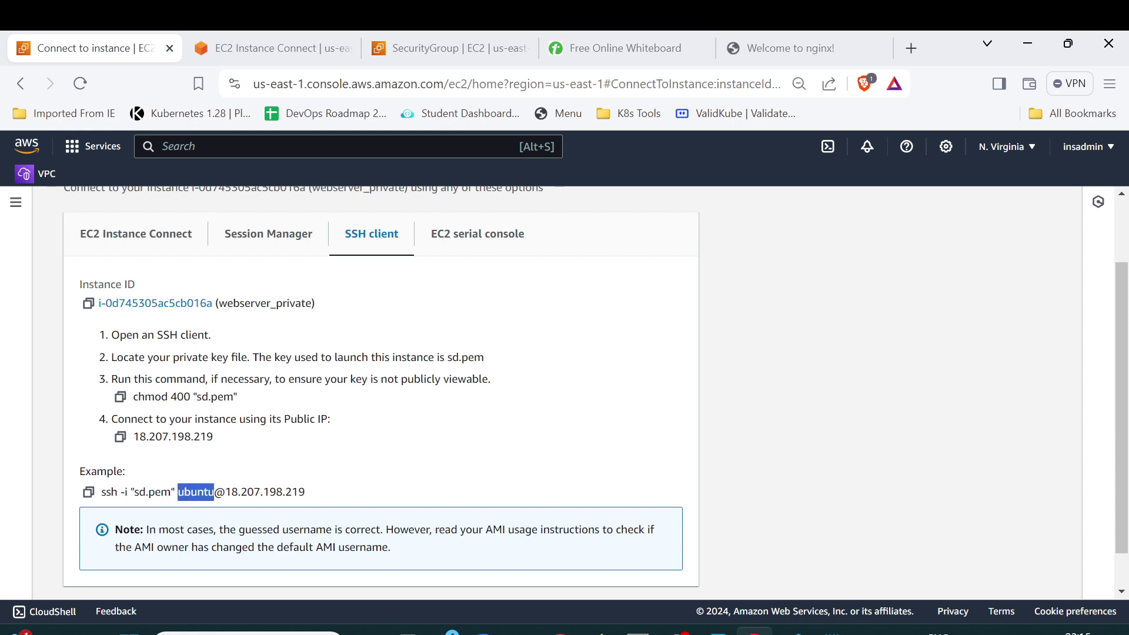
- Highlight the public IP in the example ssh command for webserver_private and copy the whole command
{"action": "left_click", "coordinate": [214, 492]}
{"action": "left_click_drag", "start_coordinate": [225, 492], "coordinate": [307, 492]}
{"action": "scroll", "coordinate": [308, 490], "scroll_direction": "down", "scroll_amount": 1}
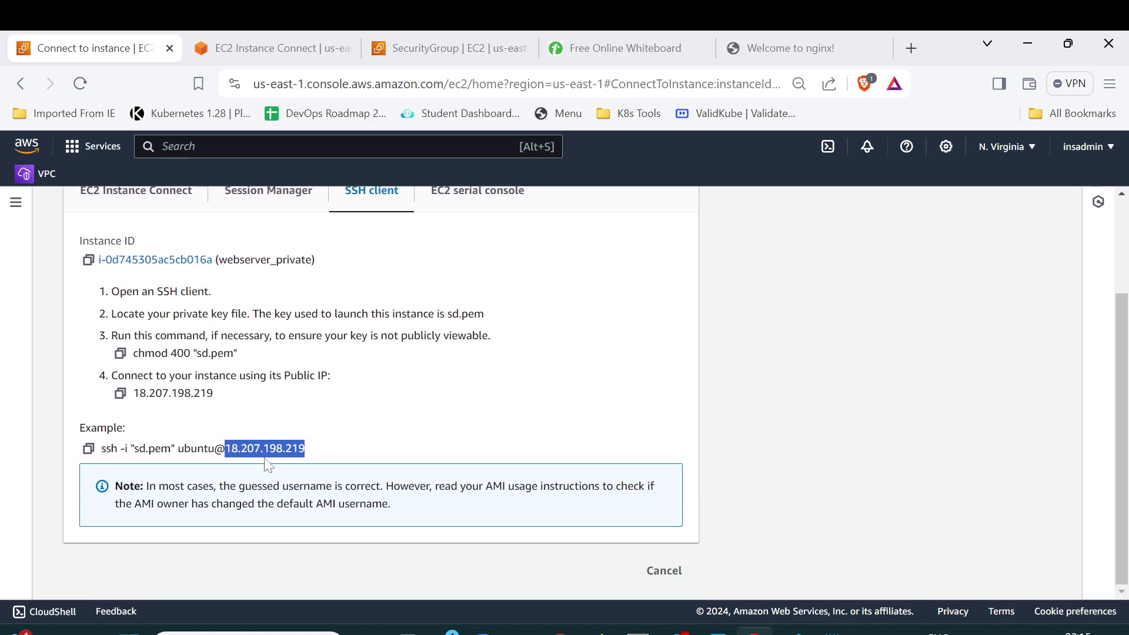
{"action": "left_click", "coordinate": [88, 448]}
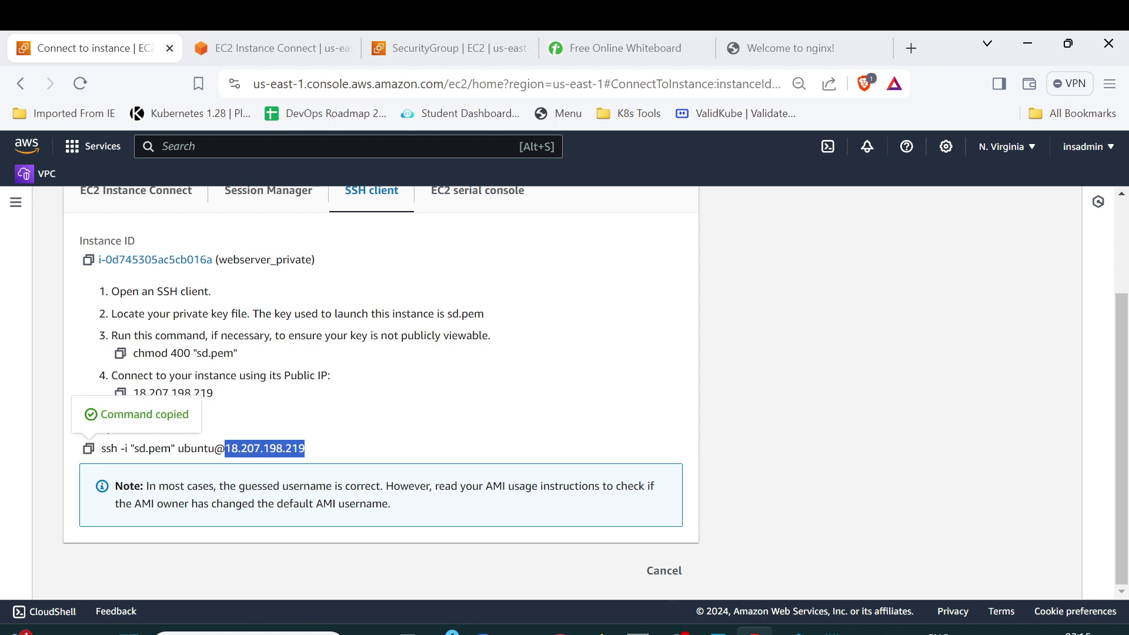
{"action": "left_click", "coordinate": [295, 52]}
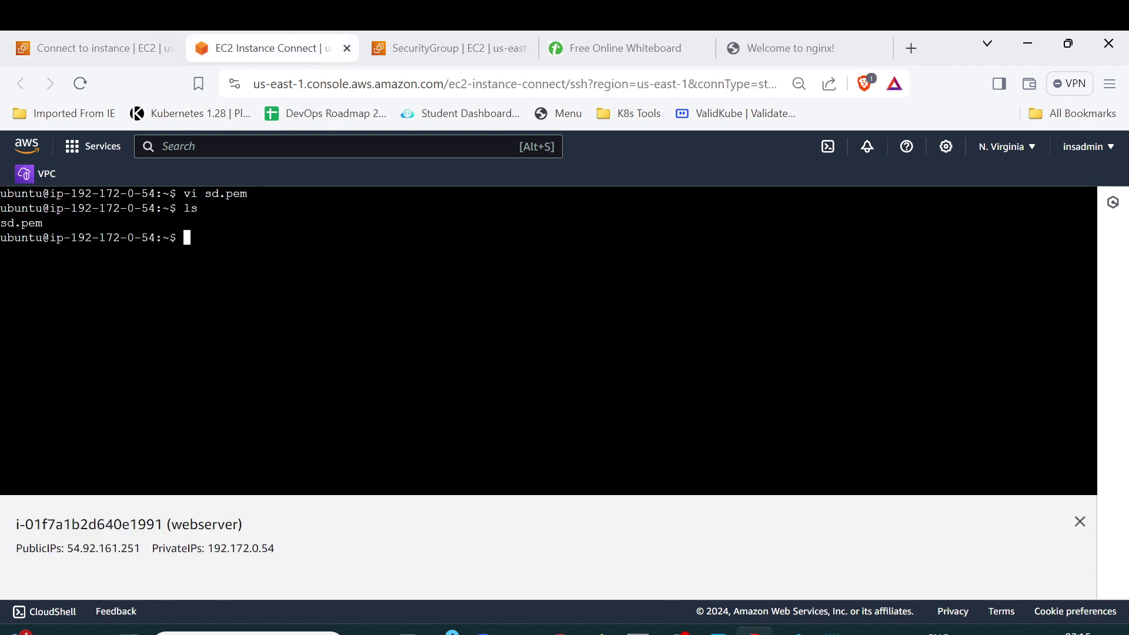
{"action": "right_click", "coordinate": [286, 255]}
{"action": "left_click", "coordinate": [348, 385]}
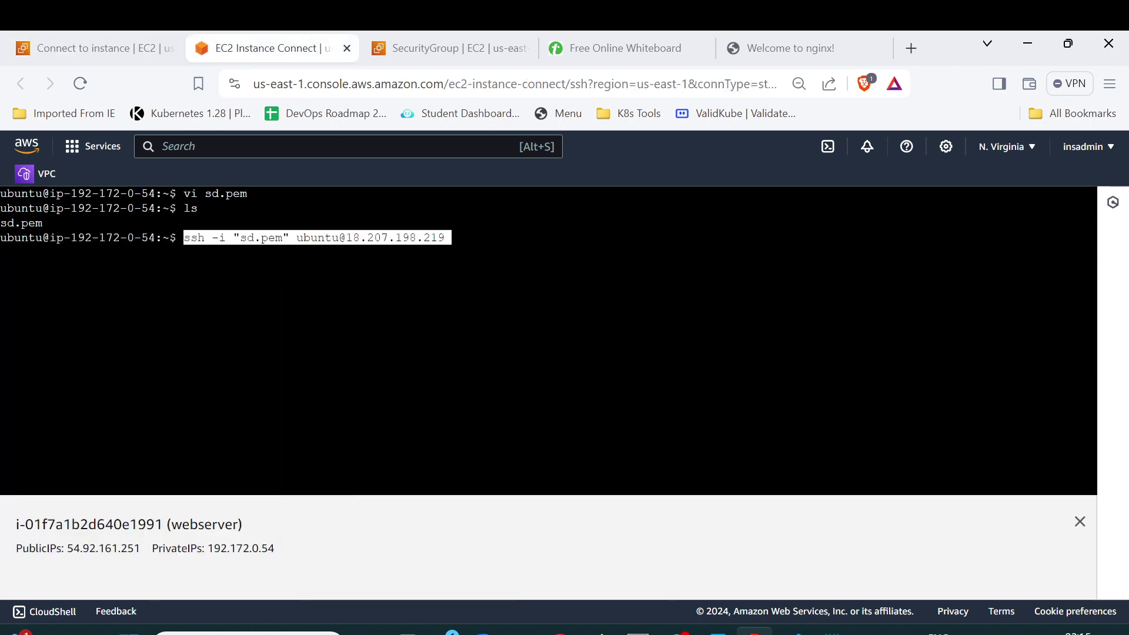
{"action": "key", "text": "Return"}
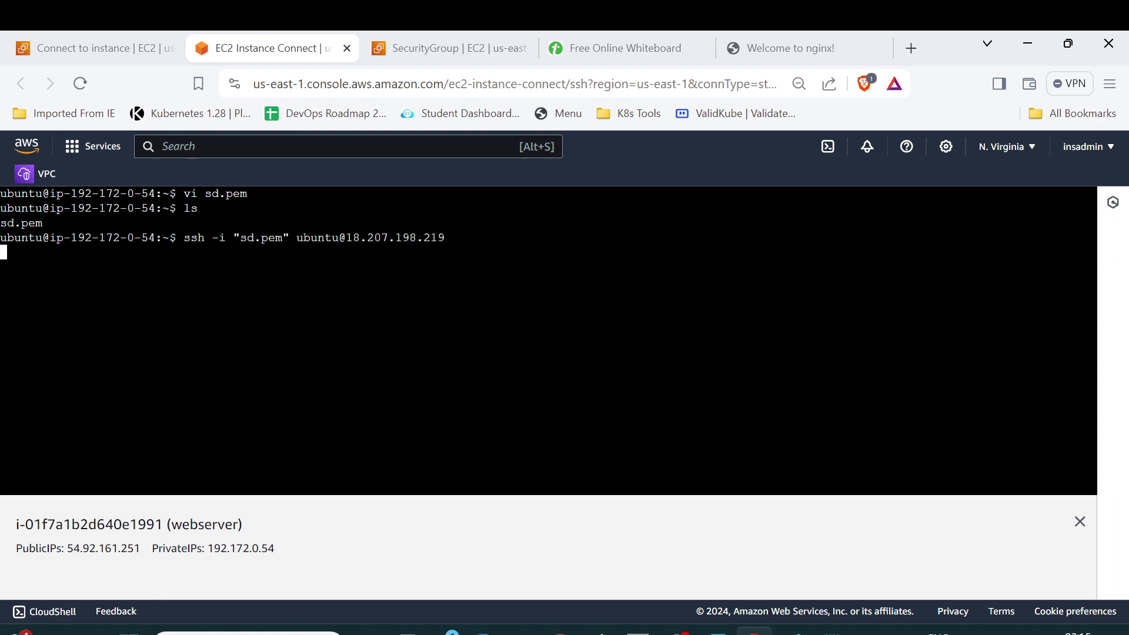
{"action": "left_click_drag", "start_coordinate": [142, 237], "coordinate": [156, 237]}
{"action": "key", "text": "ctrl+c"}
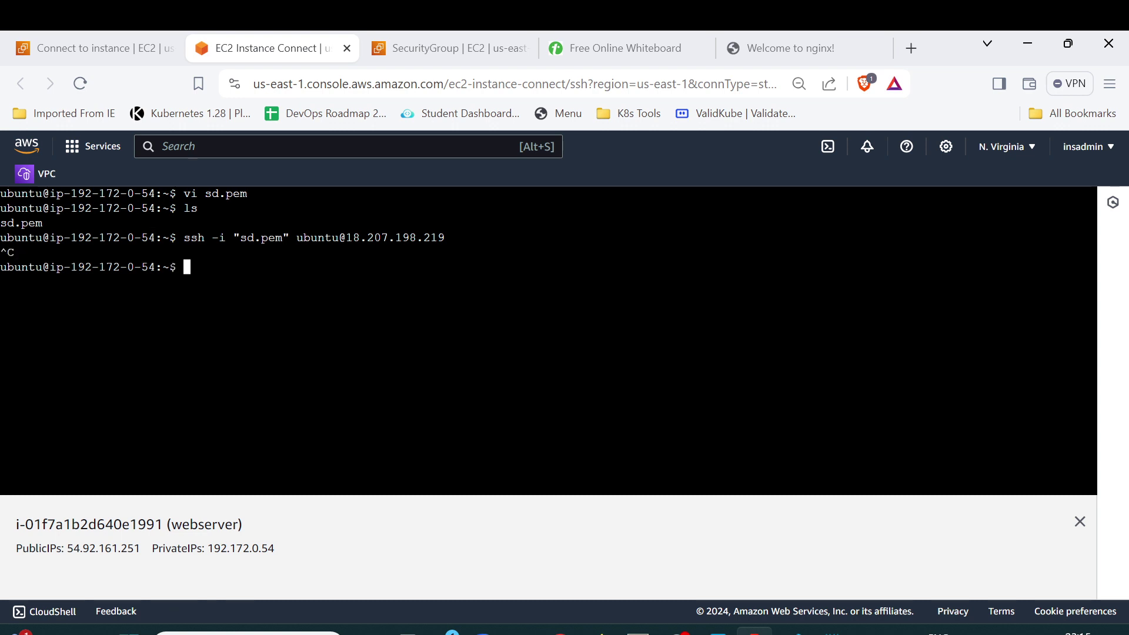
- Clear the terminal, recall the ssh command, and remove the public IP so it ends at ubuntu@
{"action": "type", "text": "clear"}
{"action": "key", "text": "Return"}
{"action": "key", "text": "Up"}
{"action": "key", "text": "Up"}
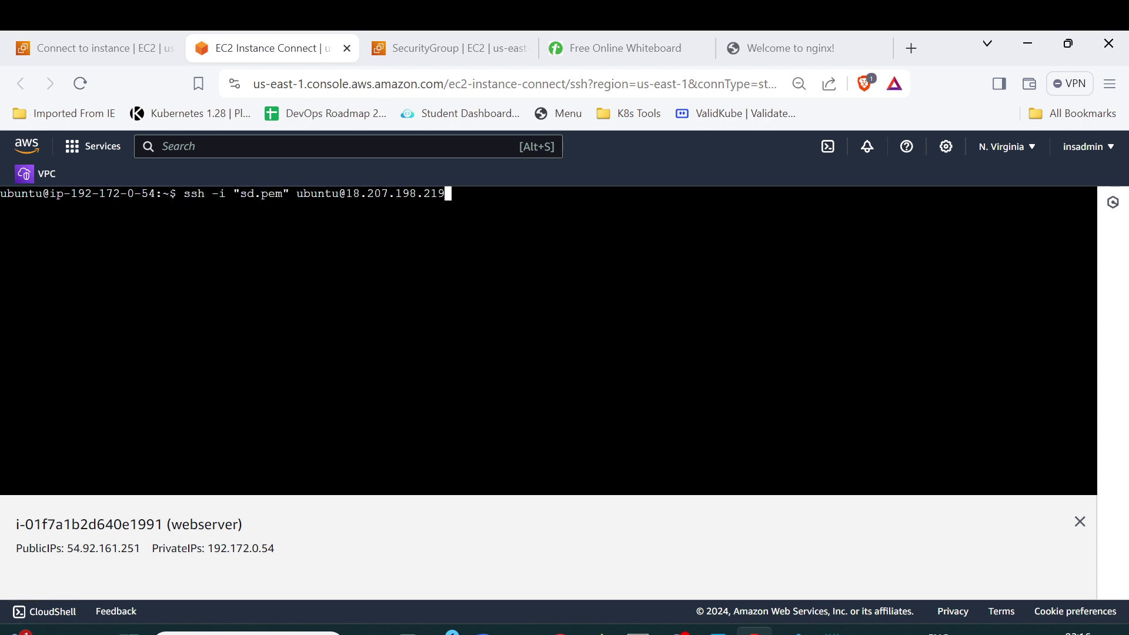
{"action": "key", "text": "BackSpace"}
{"action": "key", "text": "BackSpace"}
{"action": "key", "text": "BackSpace"}
{"action": "key", "text": "BackSpace"}
{"action": "key", "text": "BackSpace"}
{"action": "key", "text": "BackSpace"}
{"action": "key", "text": "BackSpace"}
{"action": "key", "text": "BackSpace"}
{"action": "key", "text": "BackSpace"}
{"action": "key", "text": "BackSpace"}
{"action": "key", "text": "BackSpace"}
{"action": "key", "text": "BackSpace"}
{"action": "key", "text": "BackSpace"}
{"action": "key", "text": "BackSpace"}
- Copy the private IPv4 address of webserver_private from its instance summary
{"action": "left_click", "coordinate": [89, 48]}
{"action": "scroll", "coordinate": [271, 356], "scroll_direction": "up", "scroll_amount": 3}
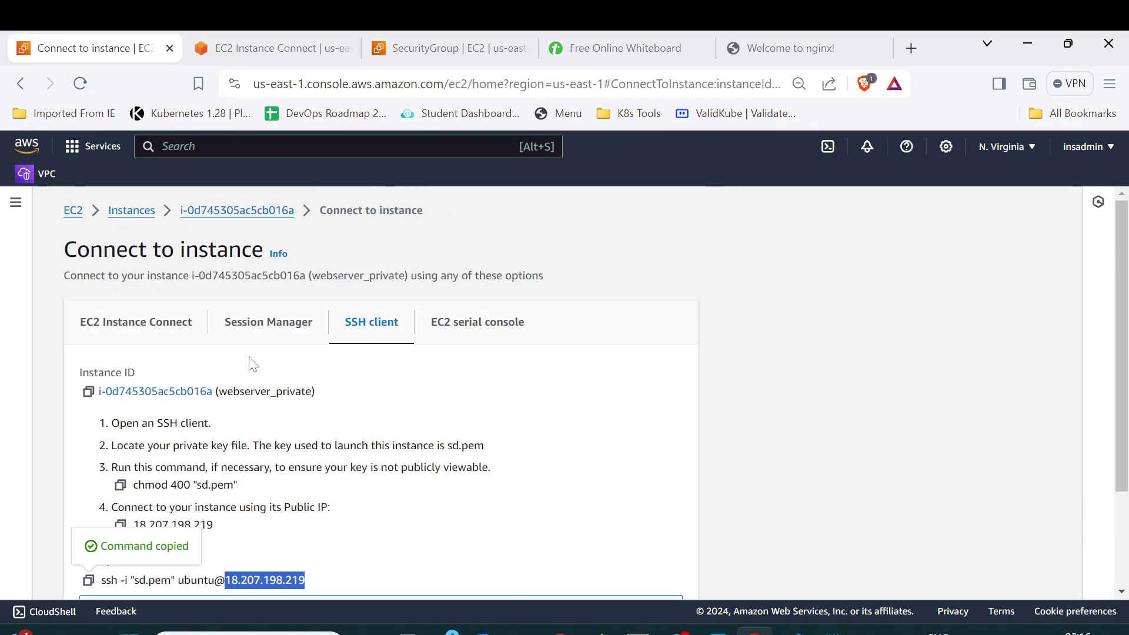
{"action": "scroll", "coordinate": [252, 363], "scroll_direction": "down", "scroll_amount": 2}
{"action": "scroll", "coordinate": [241, 370], "scroll_direction": "up", "scroll_amount": 3}
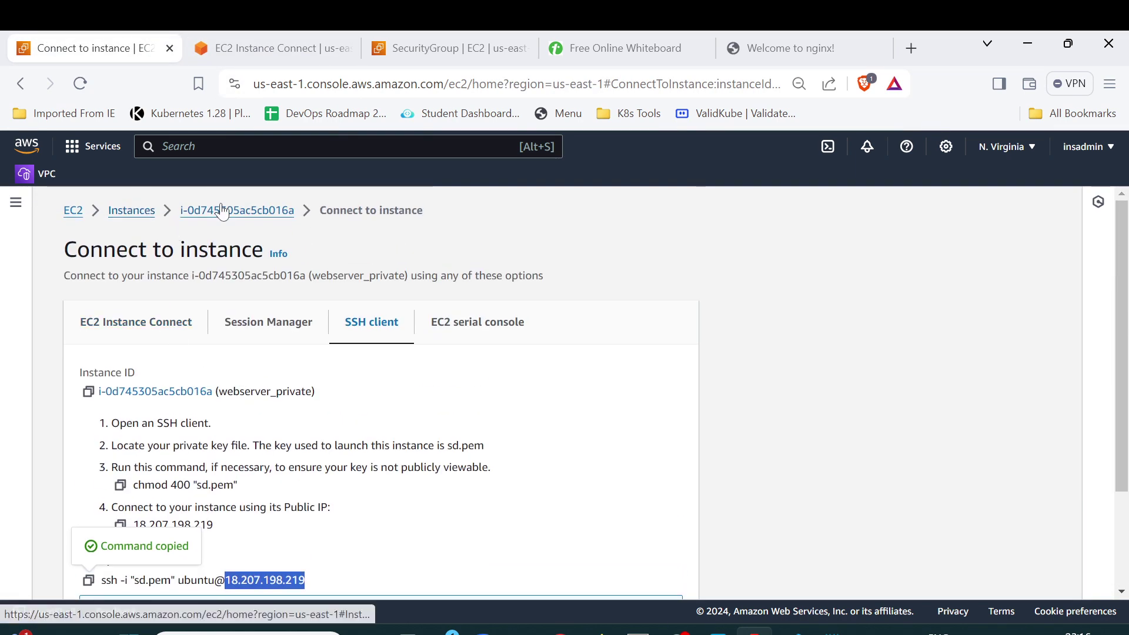
{"action": "left_click", "coordinate": [196, 210]}
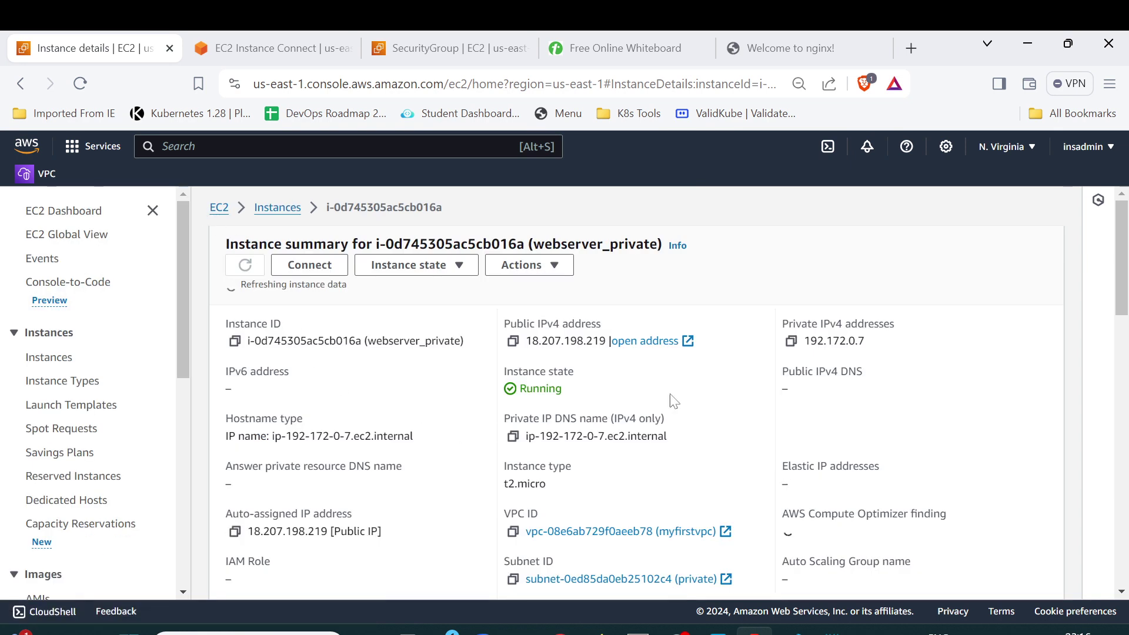
{"action": "left_click", "coordinate": [791, 337]}
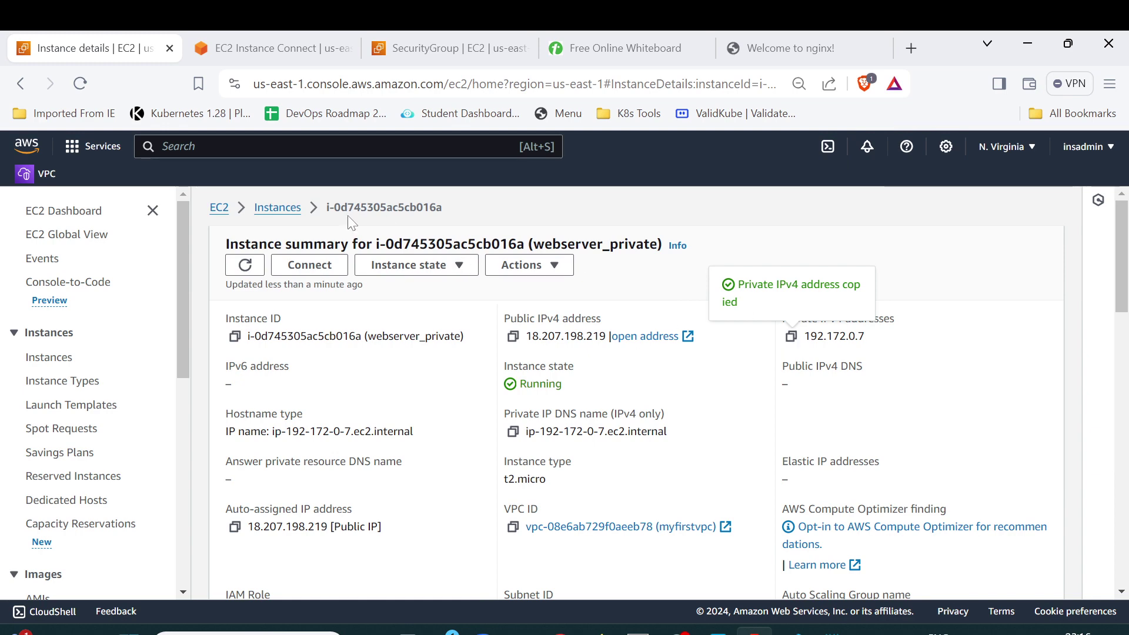
- Complete the ssh command in the webserver terminal with 192.172.0.7, run it with sd.pem, and answer yes to the host authenticity question
{"action": "left_click", "coordinate": [282, 48]}
{"action": "right_click", "coordinate": [438, 245]}
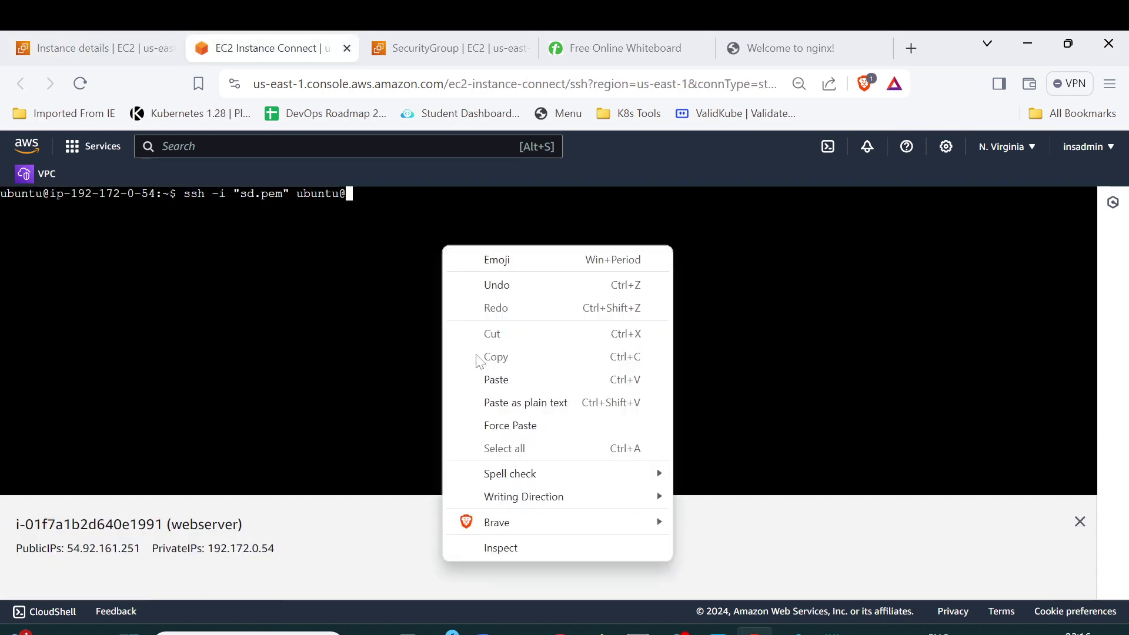
{"action": "left_click", "coordinate": [476, 377]}
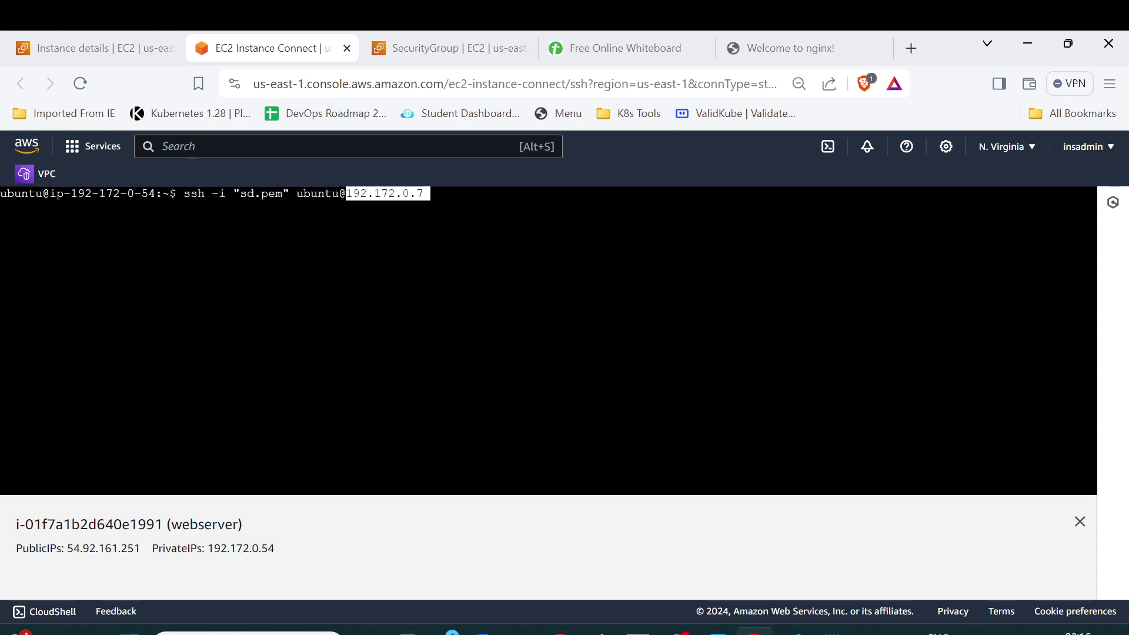
{"action": "left_click_drag", "start_coordinate": [240, 193], "coordinate": [282, 193]}
{"action": "left_click_drag", "start_coordinate": [297, 193], "coordinate": [339, 194]}
{"action": "key", "text": "Return"}
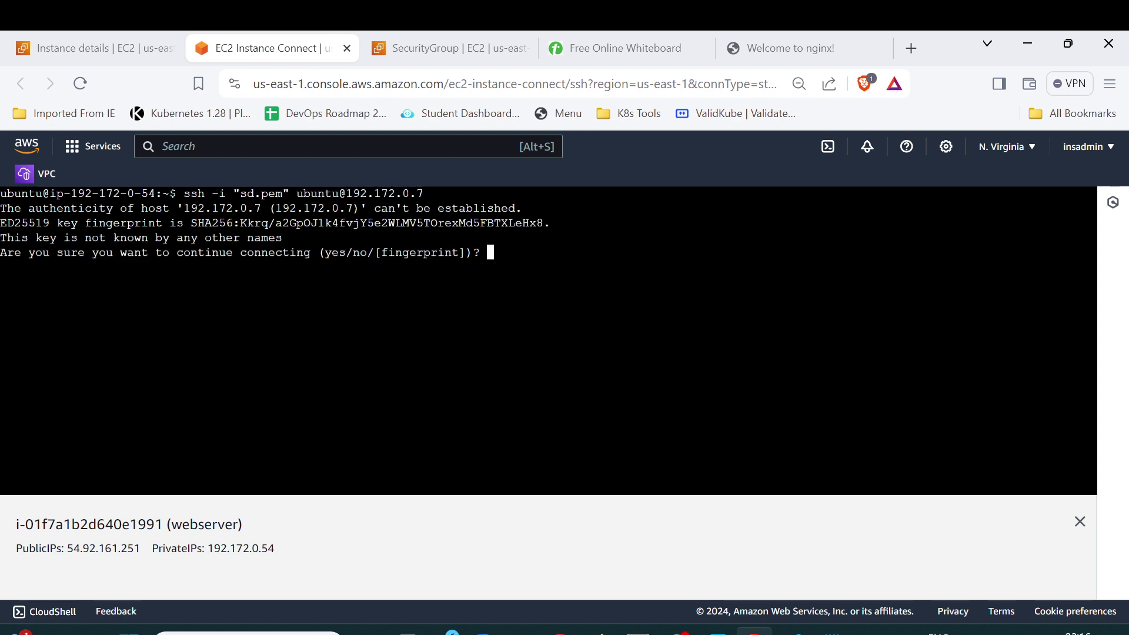
{"action": "type", "text": "yes"}
{"action": "key", "text": "Return"}
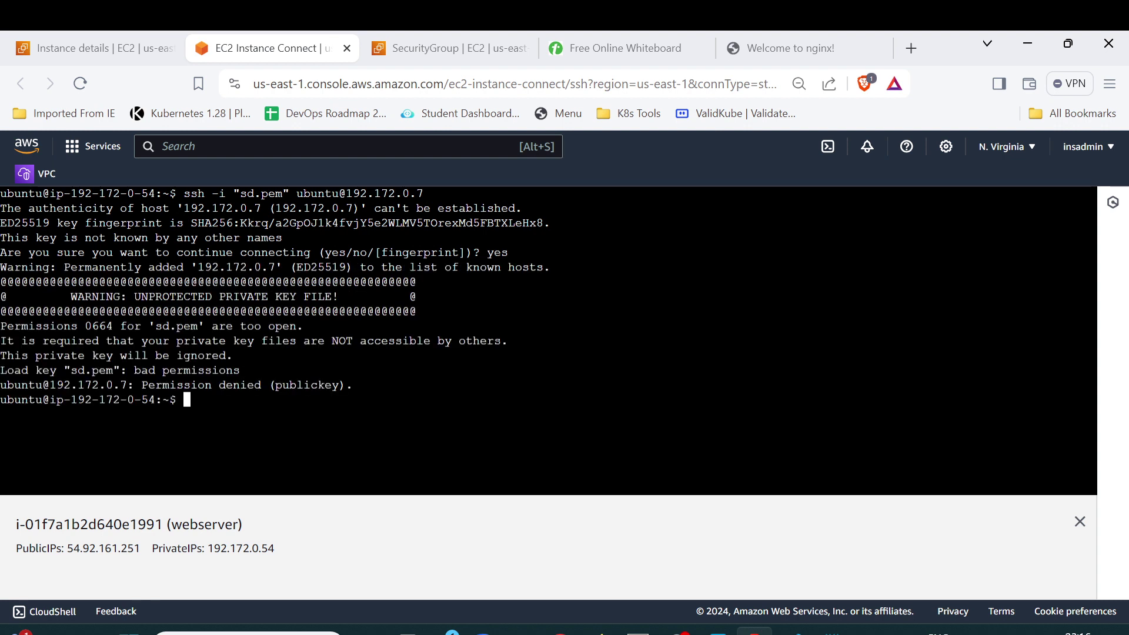
{"action": "left_click_drag", "start_coordinate": [142, 385], "coordinate": [261, 385]}
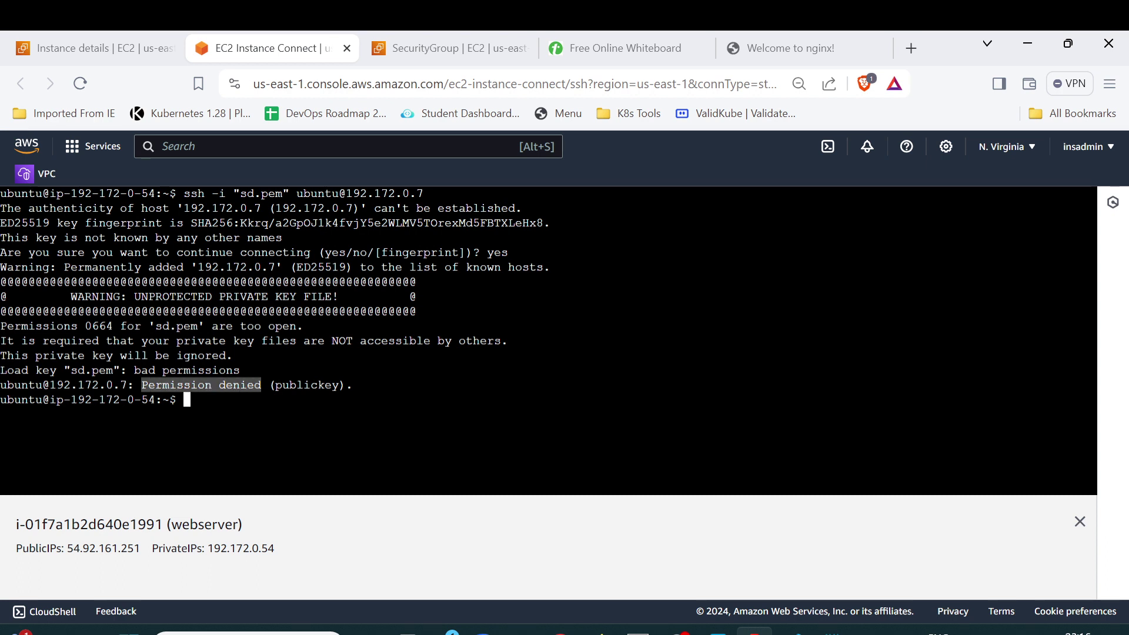
{"action": "left_click", "coordinate": [261, 385]}
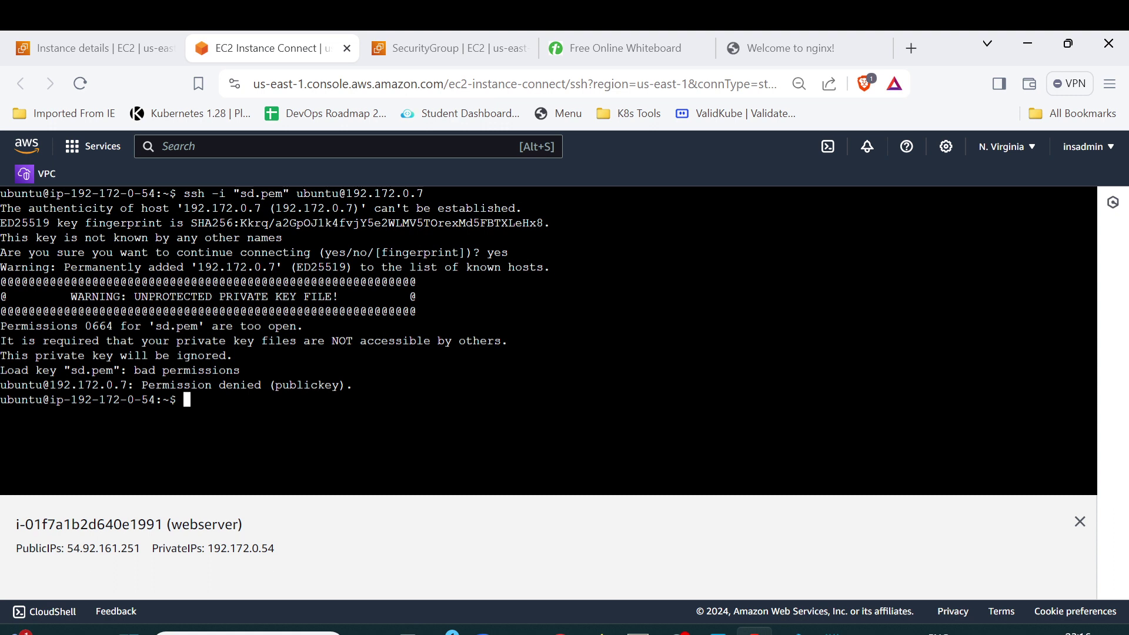
{"action": "type", "text": "sd.pem"}
{"action": "key", "text": "Left"}
{"action": "key", "text": "Left"}
{"action": "key", "text": "Left"}
{"action": "key", "text": "Left"}
{"action": "key", "text": "Left"}
{"action": "type", "text": "chmod 600"}
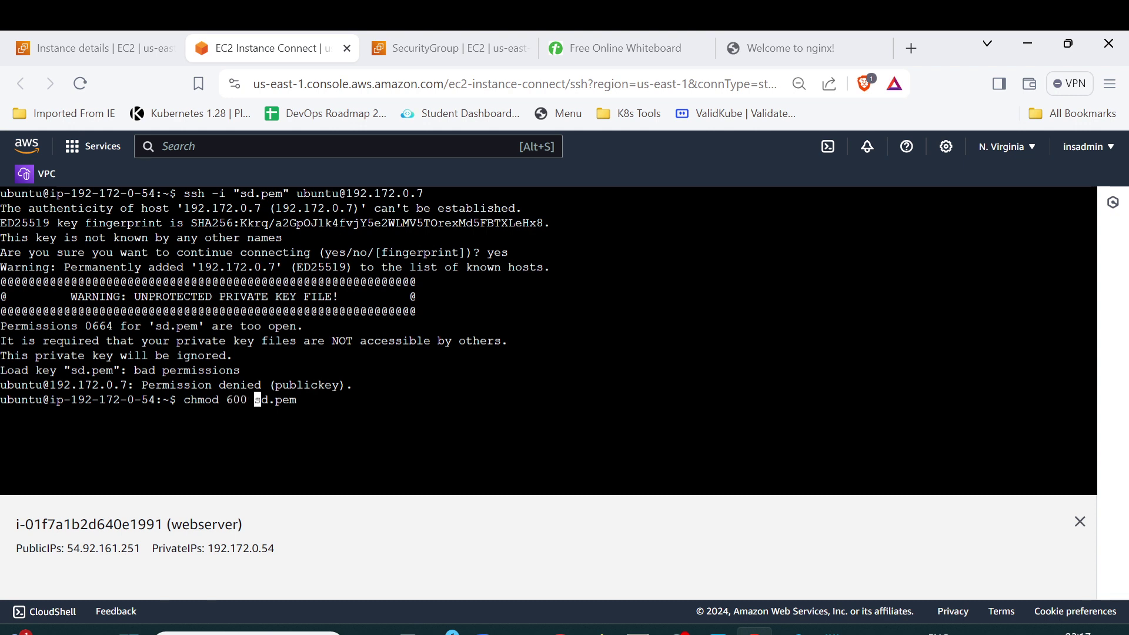
{"action": "key", "text": "ctrl+c"}
- Clear the terminal and list the home directory in long format with ll to check the permissions of sd.pem
{"action": "type", "text": "clear"}
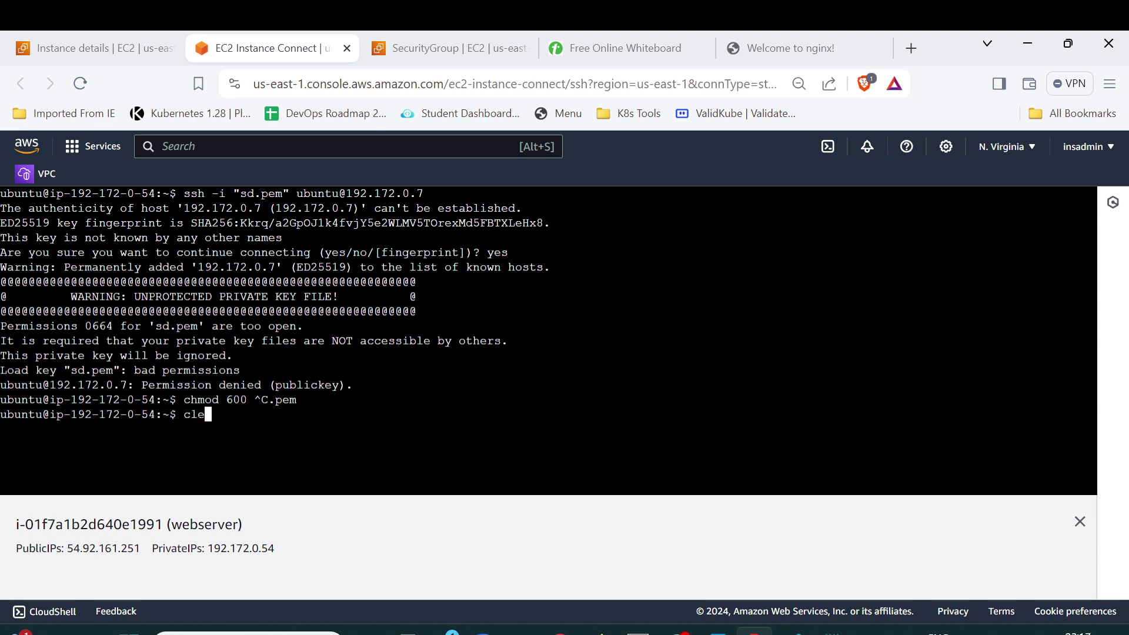
{"action": "key", "text": "Return"}
{"action": "type", "text": "ll"}
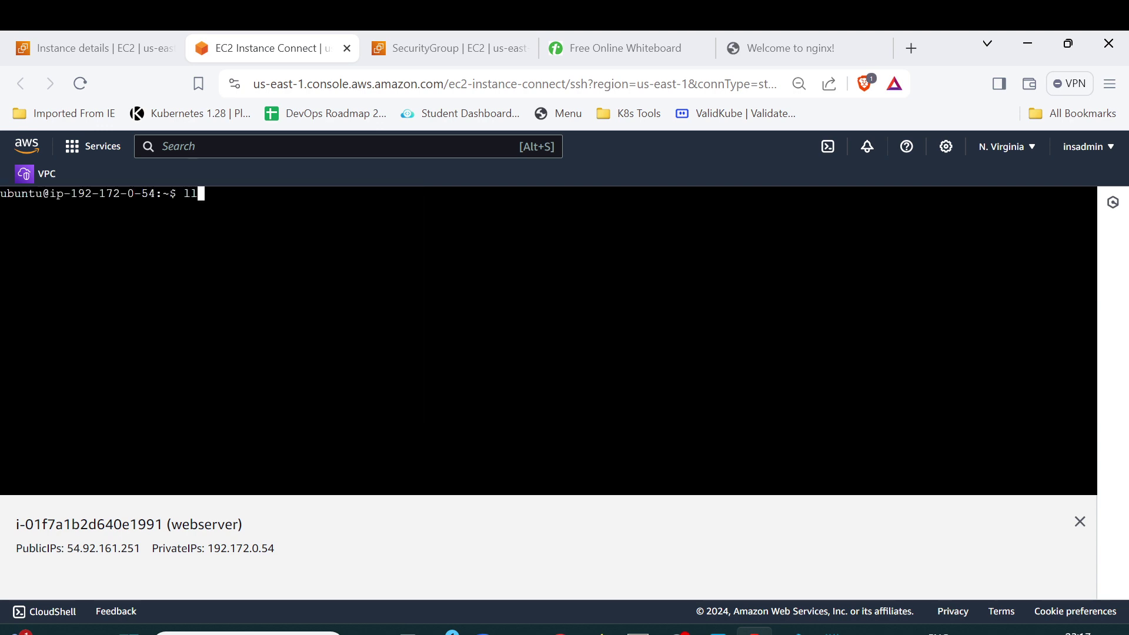
{"action": "key", "text": "Return"}
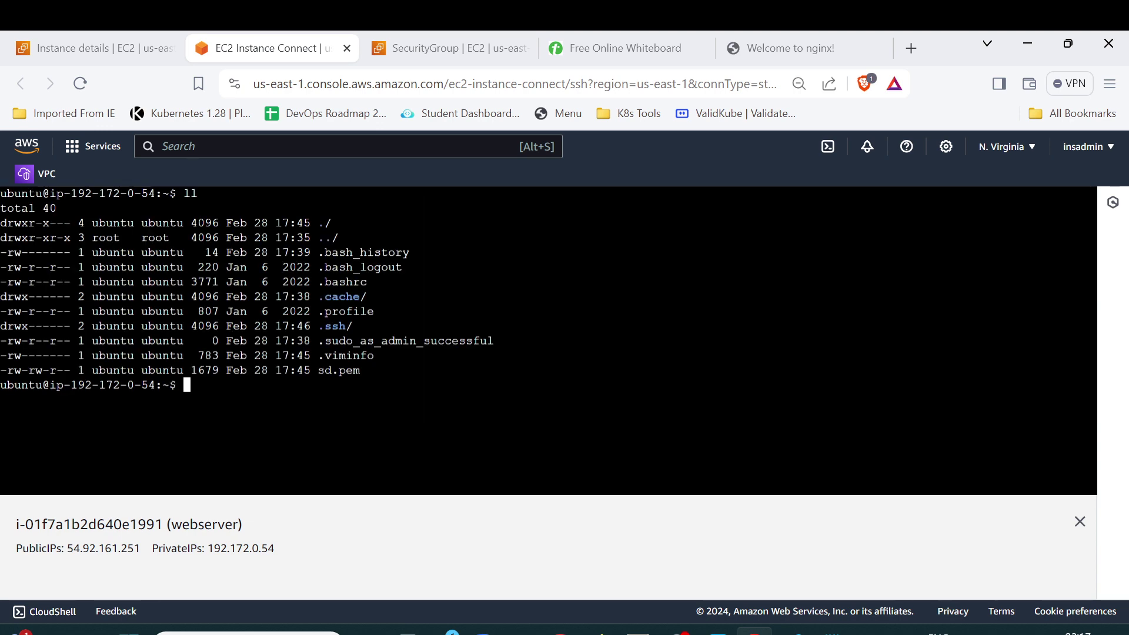
{"action": "left_click_drag", "start_coordinate": [318, 370], "coordinate": [360, 370]}
{"action": "key", "text": "ctrl+c"}
{"action": "type", "text": "ll"}
{"action": "key", "text": "Up"}
{"action": "key", "text": "Up"}
{"action": "key", "text": "Up"}
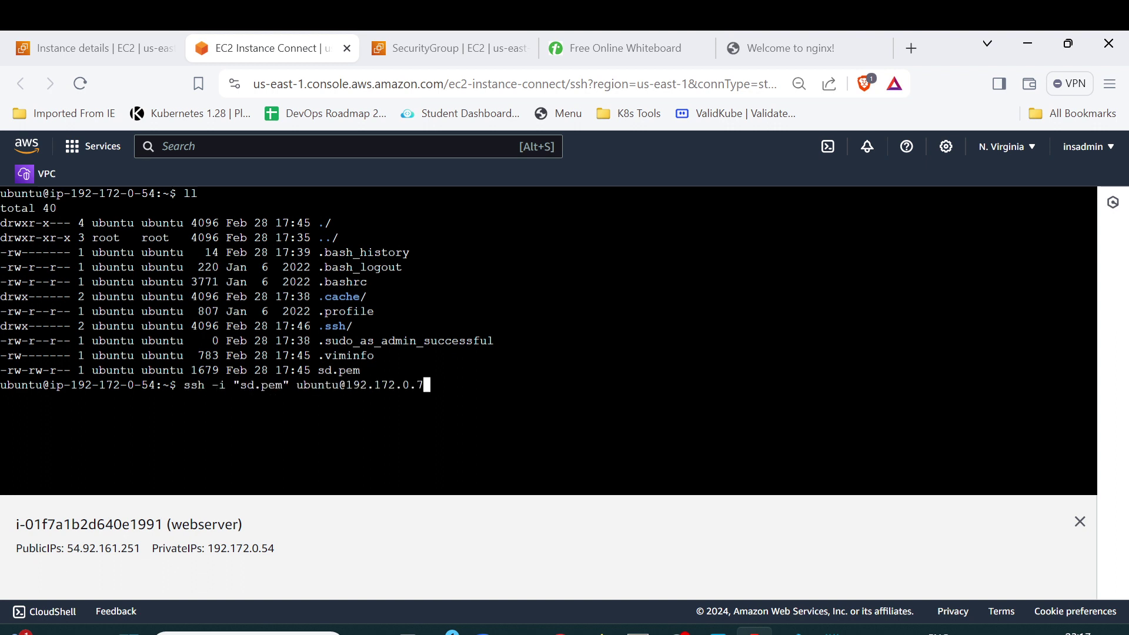
{"action": "key", "text": "Down"}
{"action": "key", "text": "Down"}
{"action": "key", "text": "Down"}
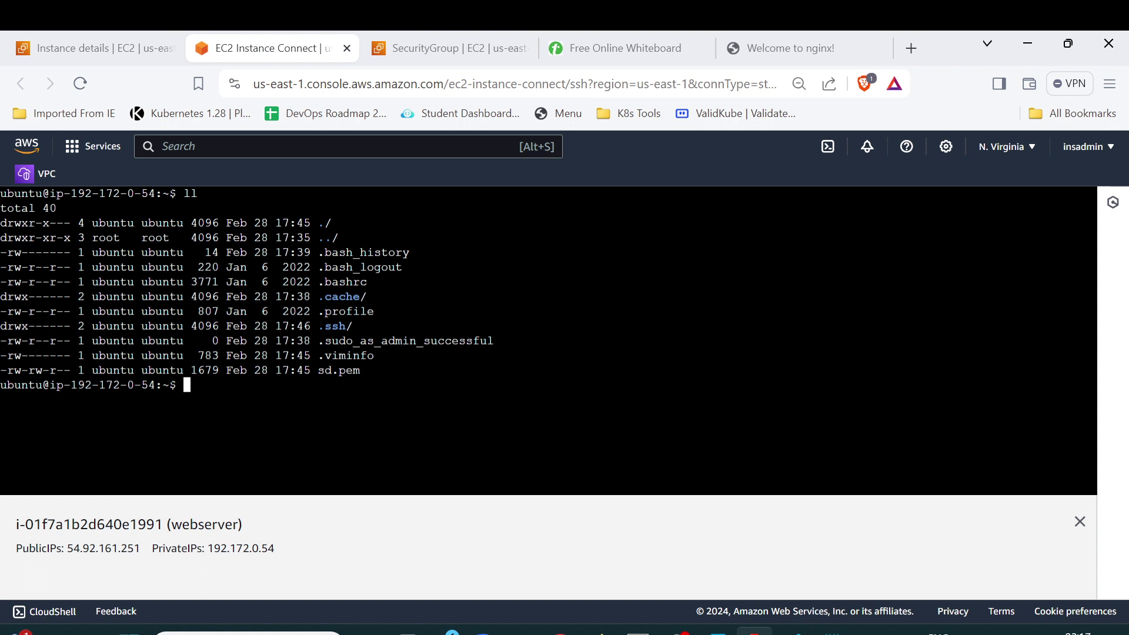
- Set the permissions of sd.pem to 600 with chmod
{"action": "type", "text": "chmod "}
{"action": "type", "text": "sd"}
{"action": "key", "text": "Left"}
{"action": "key", "text": "Left"}
{"action": "type", "text": "600"}
{"action": "key", "text": "Right"}
{"action": "key", "text": "Right"}
{"action": "key", "text": "Tab"}
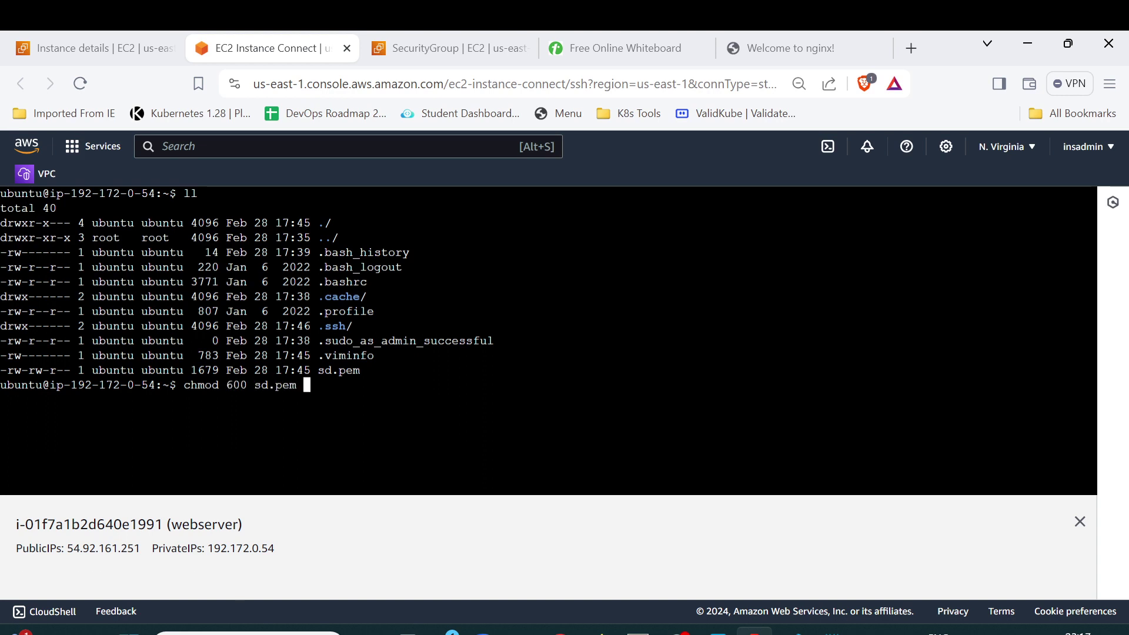
{"action": "key", "text": "Return"}
- List the home directory again with ll to verify the changed permissions of sd.pem
{"action": "key", "text": "Up"}
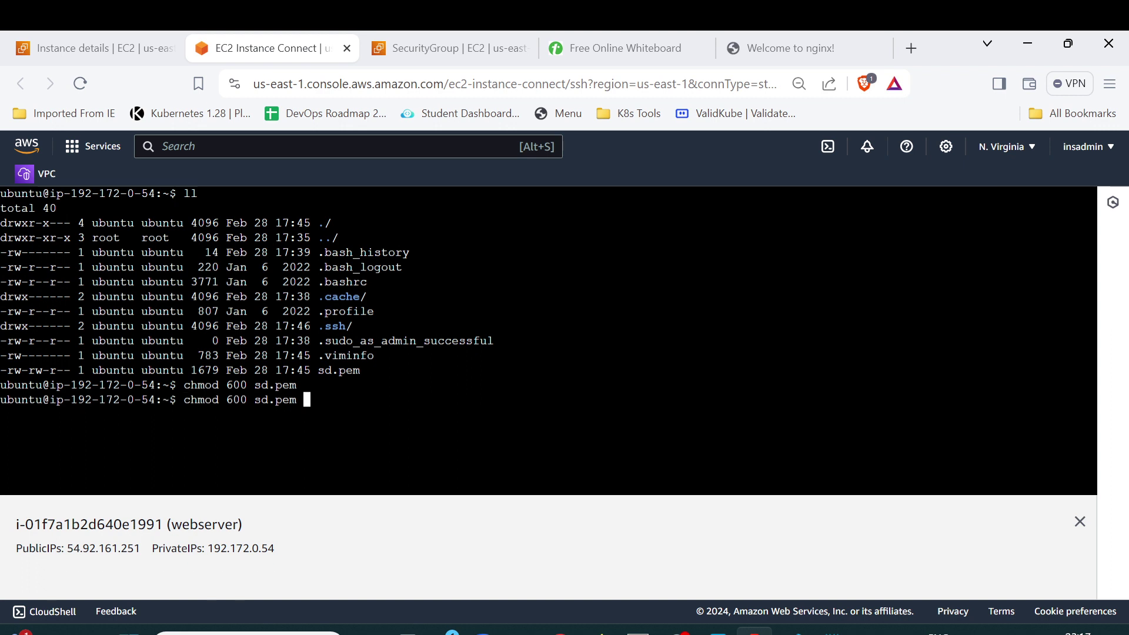
{"action": "key", "text": "Up"}
{"action": "key", "text": "Return"}
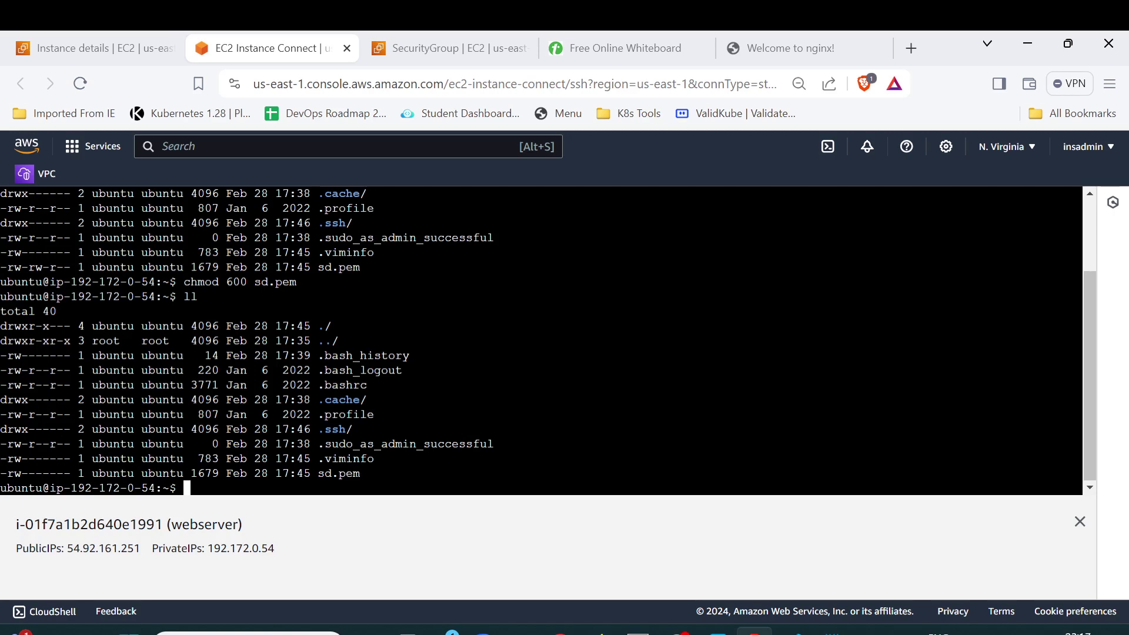
{"action": "type", "text": "clear"}
{"action": "key", "text": "Return"}
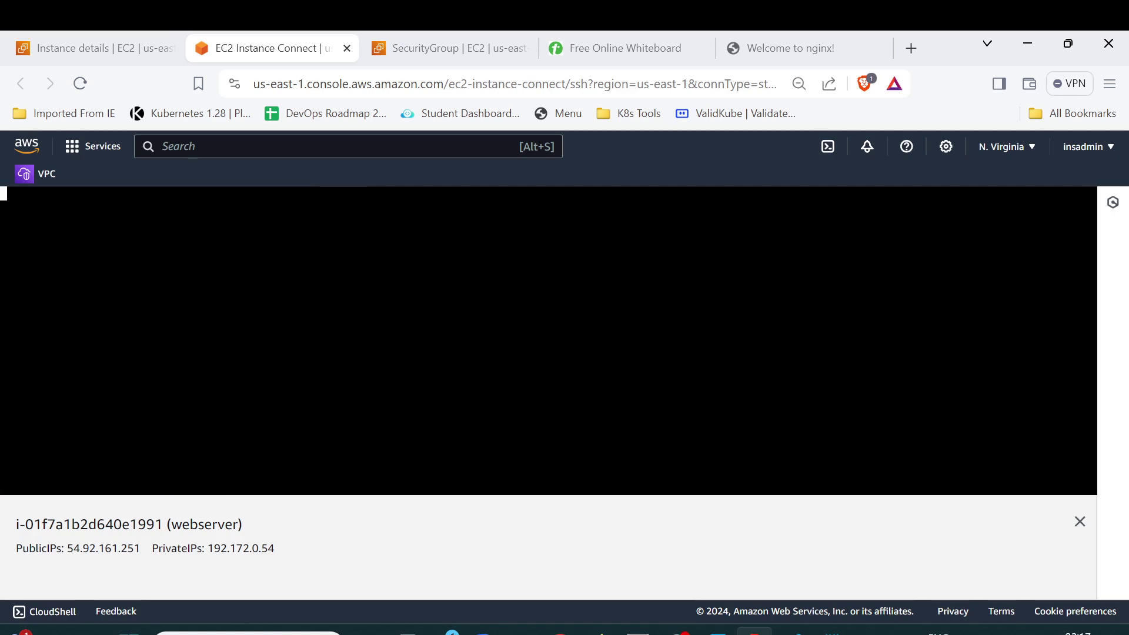
{"action": "type", "text": "chmod 600 sd.pem"}
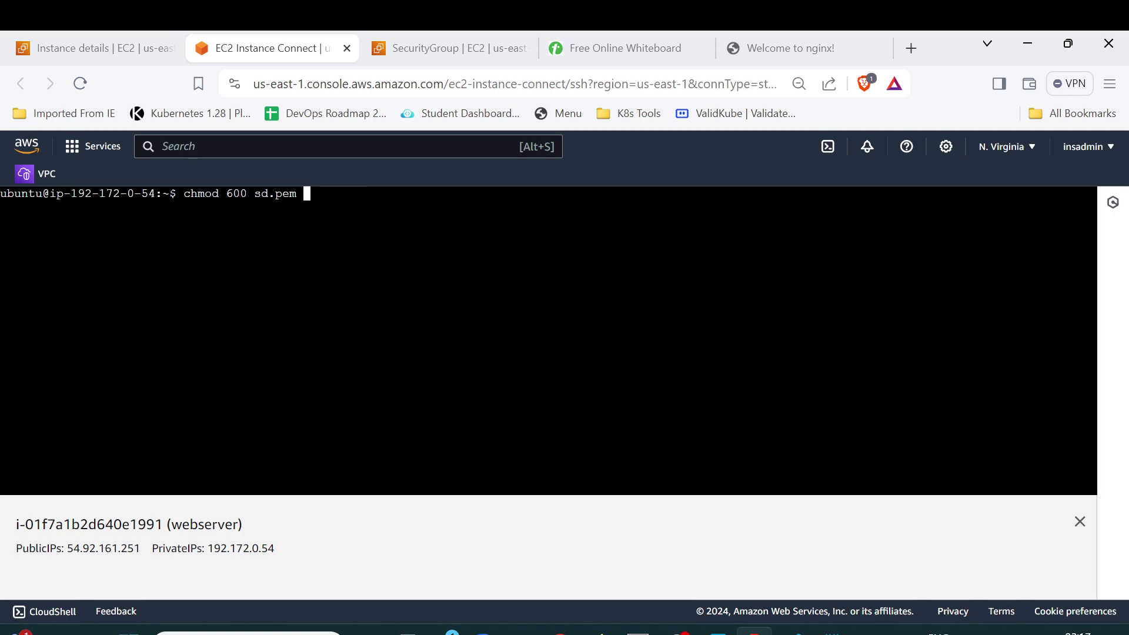
{"action": "key", "text": "Up"}
{"action": "key", "text": "Up"}
{"action": "key", "text": "Up"}
{"action": "key", "text": "Up"}
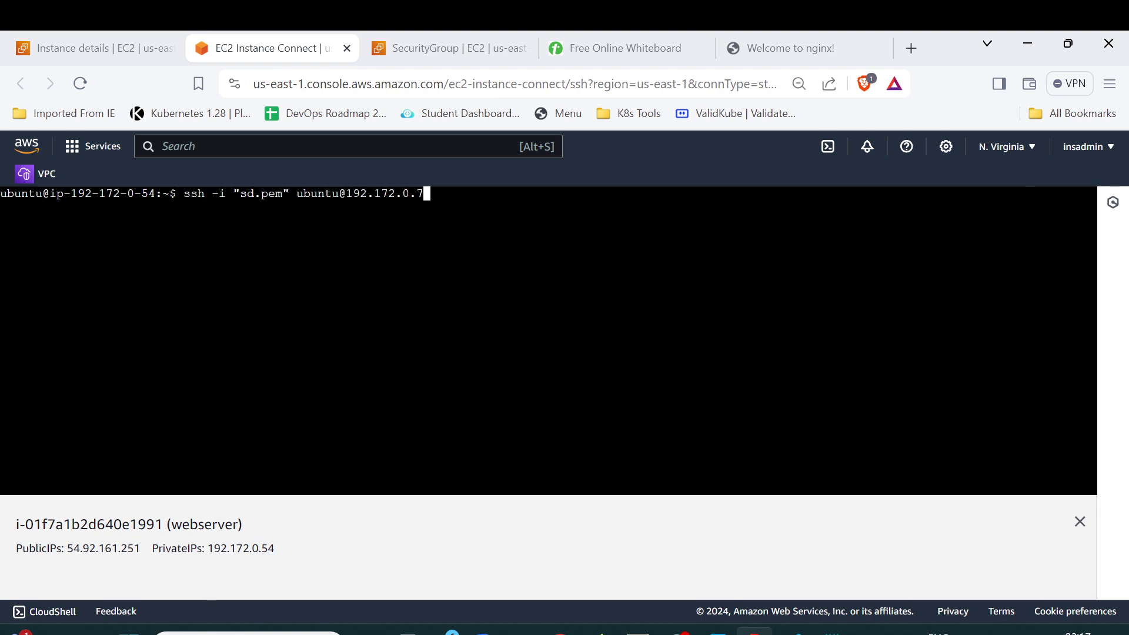
{"action": "key", "text": "Return"}
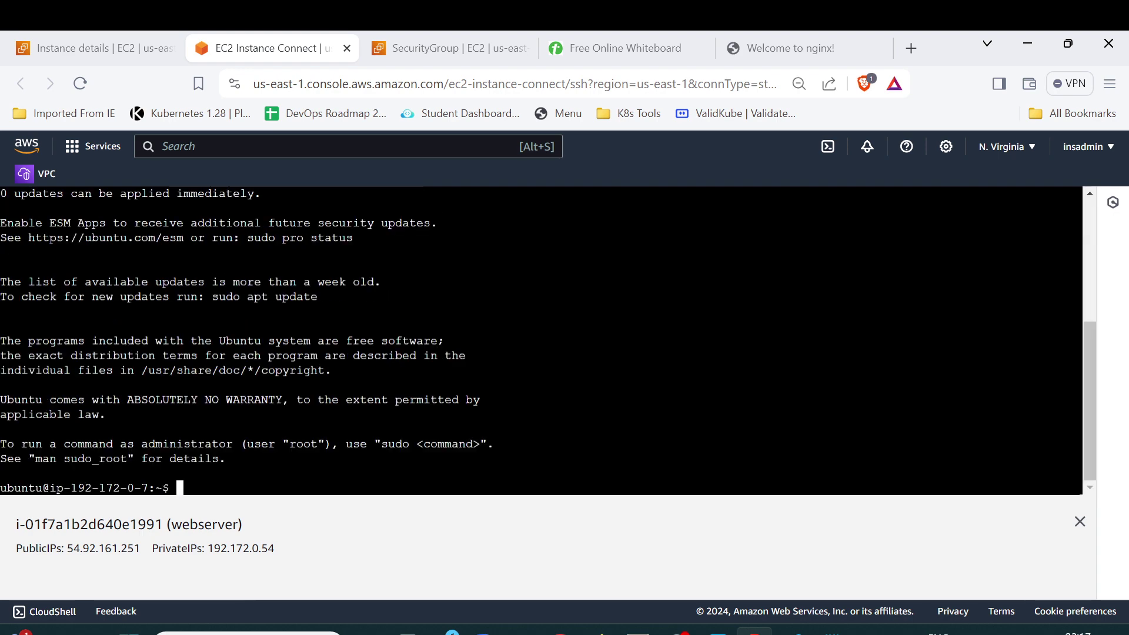
{"action": "scroll", "coordinate": [166, 187], "scroll_direction": "up", "scroll_amount": 5}
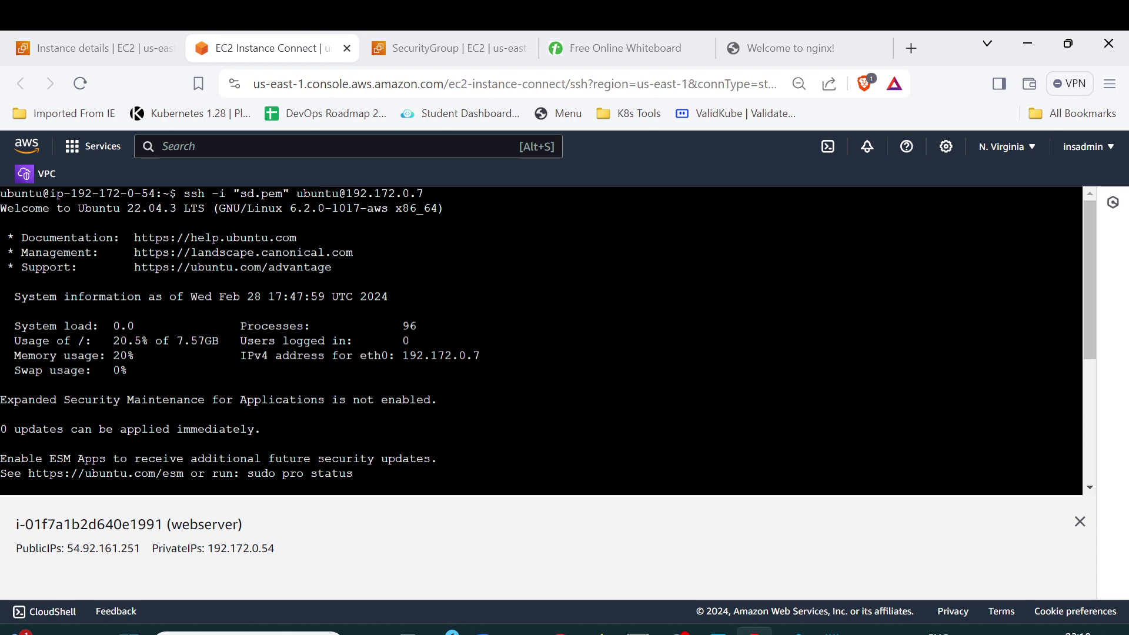
{"action": "scroll", "coordinate": [106, 488], "scroll_direction": "down", "scroll_amount": 5}
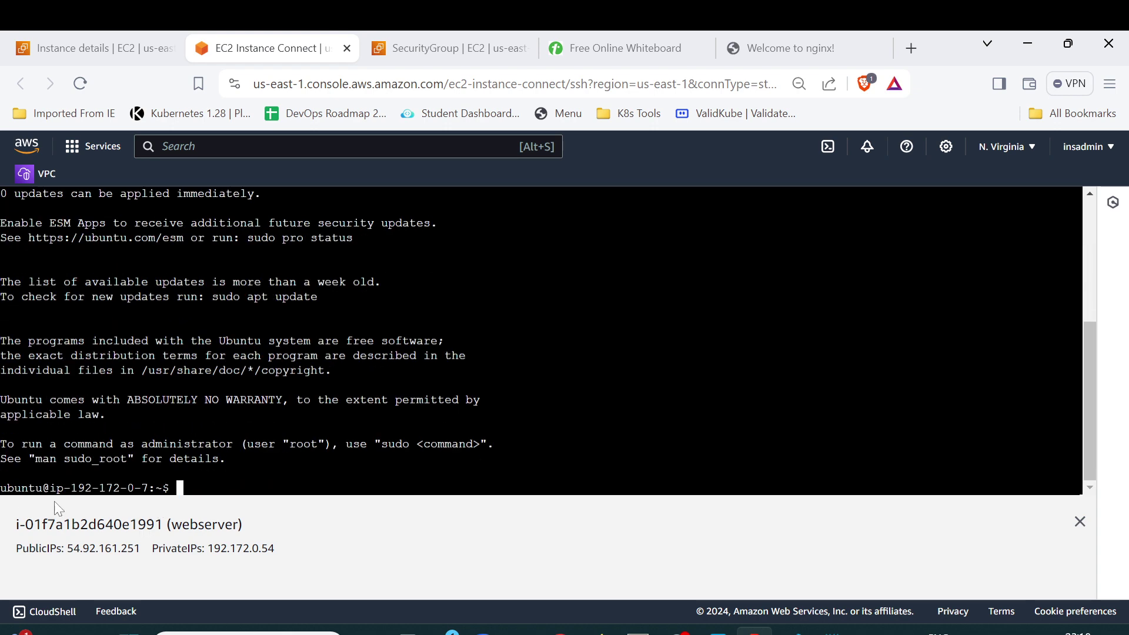
- Clear the webserver_private terminal, try to run apt update, and highlight the command
{"action": "type", "text": "clear"}
{"action": "key", "text": "Return"}
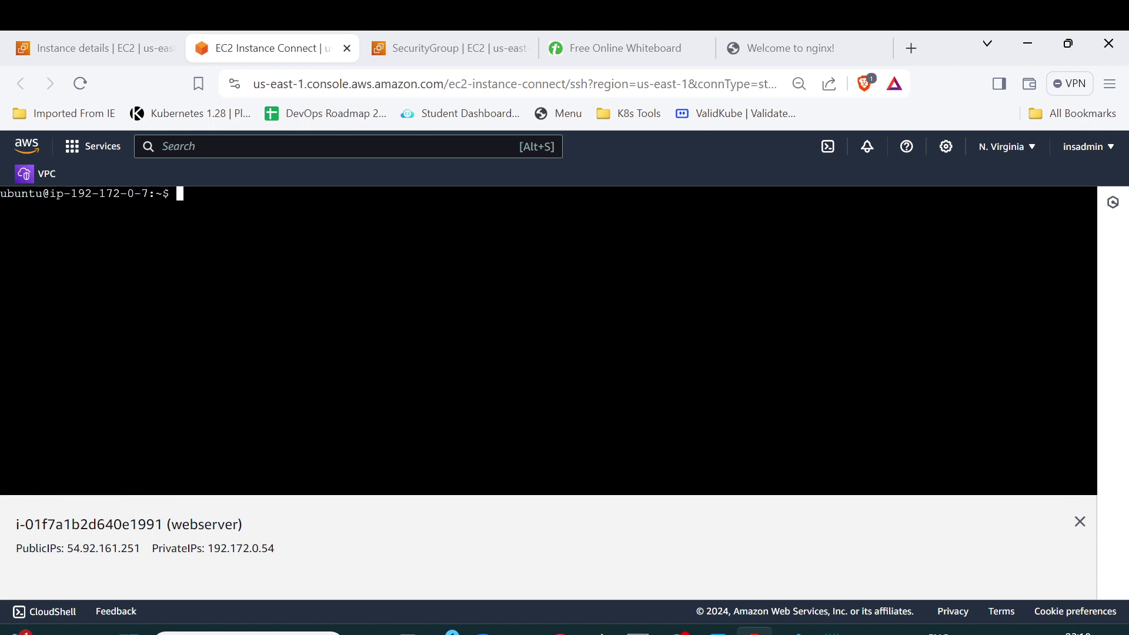
{"action": "type", "text": "apt update"}
{"action": "key", "text": "Return"}
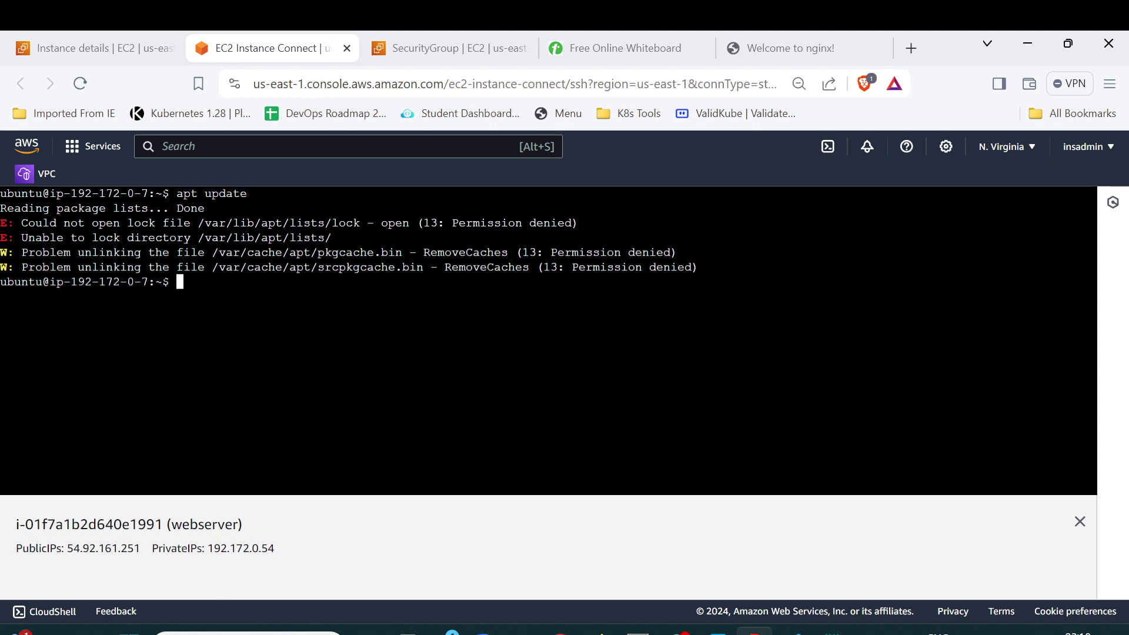
{"action": "left_click_drag", "start_coordinate": [191, 194], "coordinate": [240, 193]}
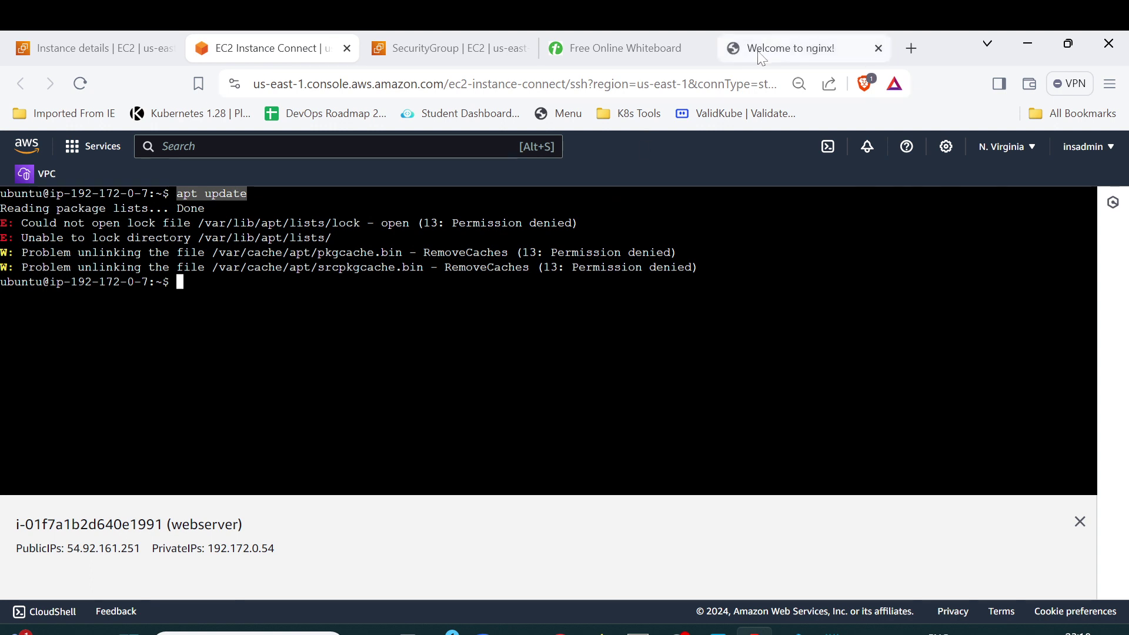
- On the whiteboard, sketch a box with a Nat device on its edge, connected to the private subnet and to an outside line
{"action": "left_click", "coordinate": [624, 48]}
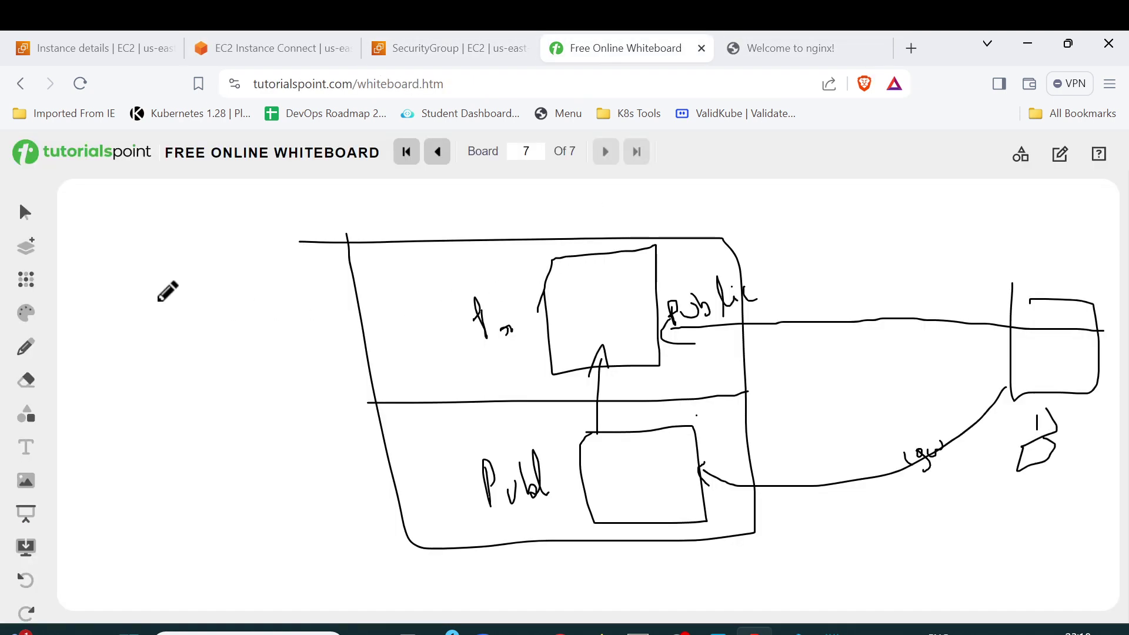
{"action": "mouse_move", "coordinate": [148, 301]}
{"action": "left_mouse_down"}
{"action": "mouse_move", "coordinate": [310, 378]}
{"action": "mouse_move", "coordinate": [247, 267]}
{"action": "mouse_move", "coordinate": [144, 312]}
{"action": "mouse_move", "coordinate": [154, 315]}
{"action": "mouse_move", "coordinate": [130, 338]}
{"action": "mouse_move", "coordinate": [141, 344]}
{"action": "mouse_move", "coordinate": [143, 328]}
{"action": "mouse_move", "coordinate": [109, 330]}
{"action": "mouse_move", "coordinate": [120, 308]}
{"action": "left_mouse_up"}
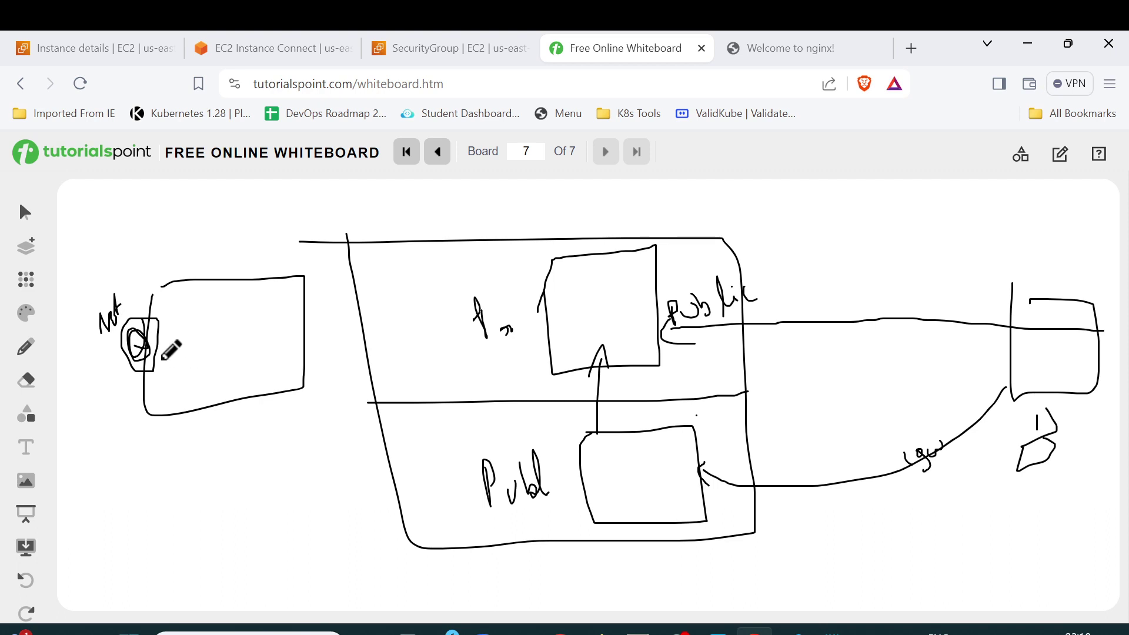
{"action": "mouse_move", "coordinate": [154, 354]}
{"action": "left_mouse_down"}
{"action": "mouse_move", "coordinate": [417, 416]}
{"action": "mouse_move", "coordinate": [477, 348]}
{"action": "mouse_move", "coordinate": [506, 354]}
{"action": "left_mouse_up"}
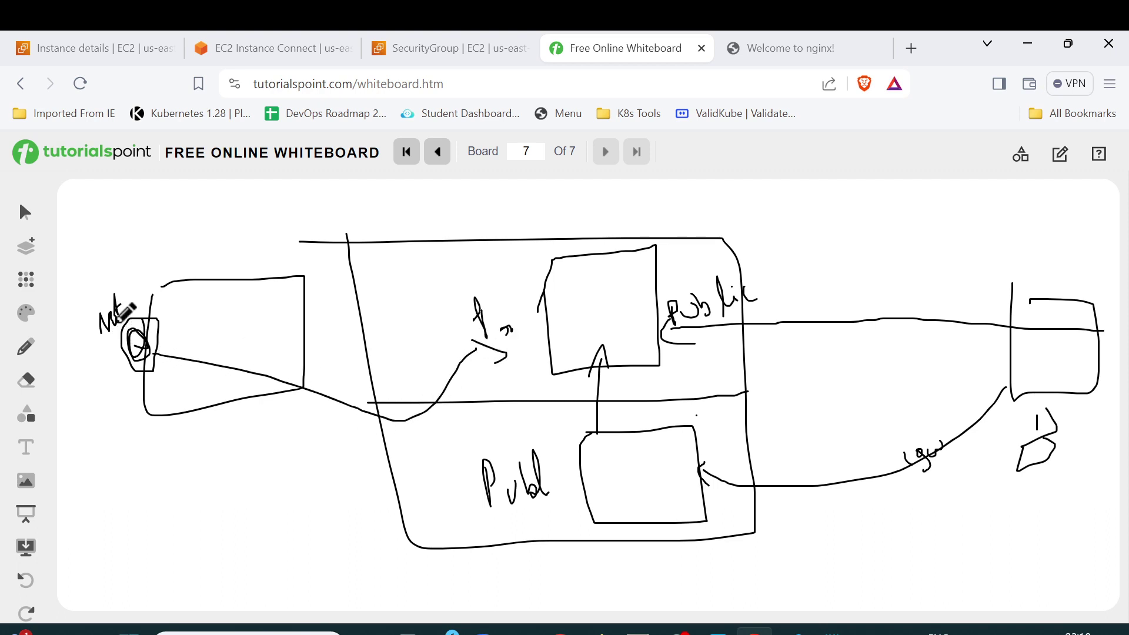
{"action": "left_click_drag", "start_coordinate": [72, 272], "coordinate": [125, 335]}
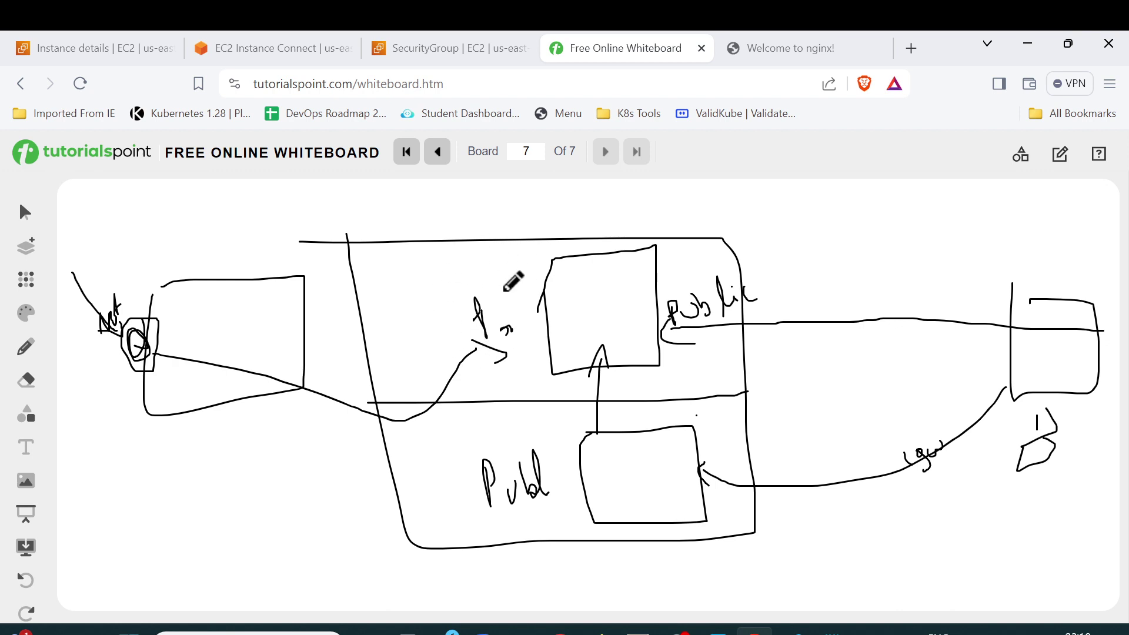
- Circle the private subnet label on the whiteboard and retrace its connection to the Nat device, adding a second outside line into it
{"action": "mouse_move", "coordinate": [518, 317]}
{"action": "left_mouse_down"}
{"action": "mouse_move", "coordinate": [445, 329]}
{"action": "mouse_move", "coordinate": [517, 363]}
{"action": "mouse_move", "coordinate": [517, 309]}
{"action": "left_mouse_up"}
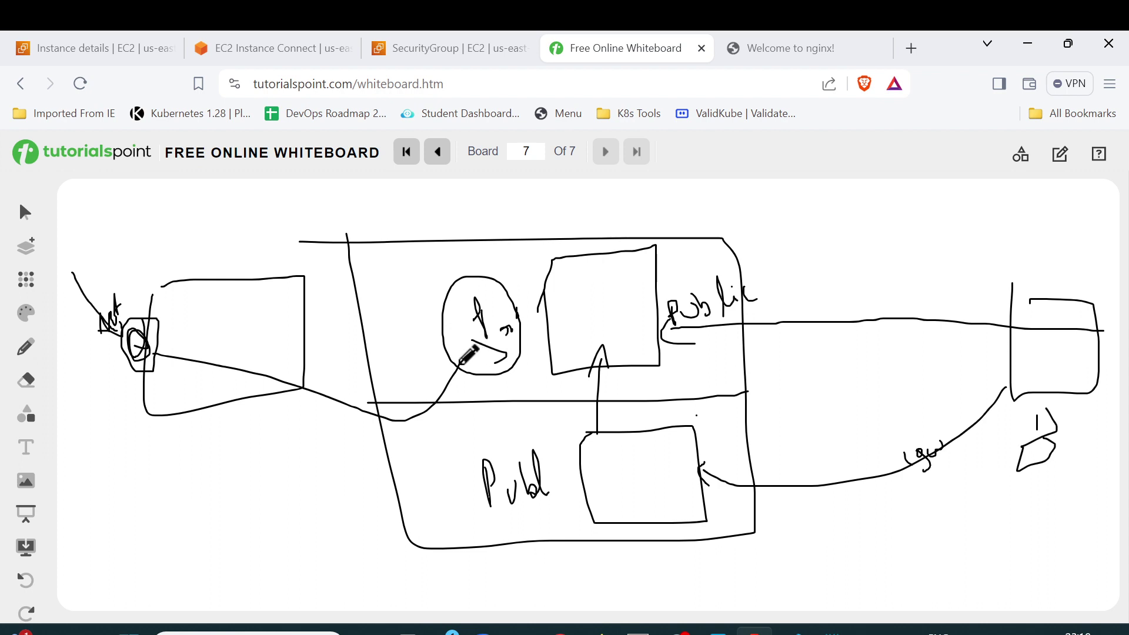
{"action": "mouse_move", "coordinate": [477, 349]}
{"action": "left_mouse_down"}
{"action": "mouse_move", "coordinate": [451, 381]}
{"action": "mouse_move", "coordinate": [368, 400]}
{"action": "mouse_move", "coordinate": [332, 382]}
{"action": "mouse_move", "coordinate": [148, 351]}
{"action": "left_mouse_up"}
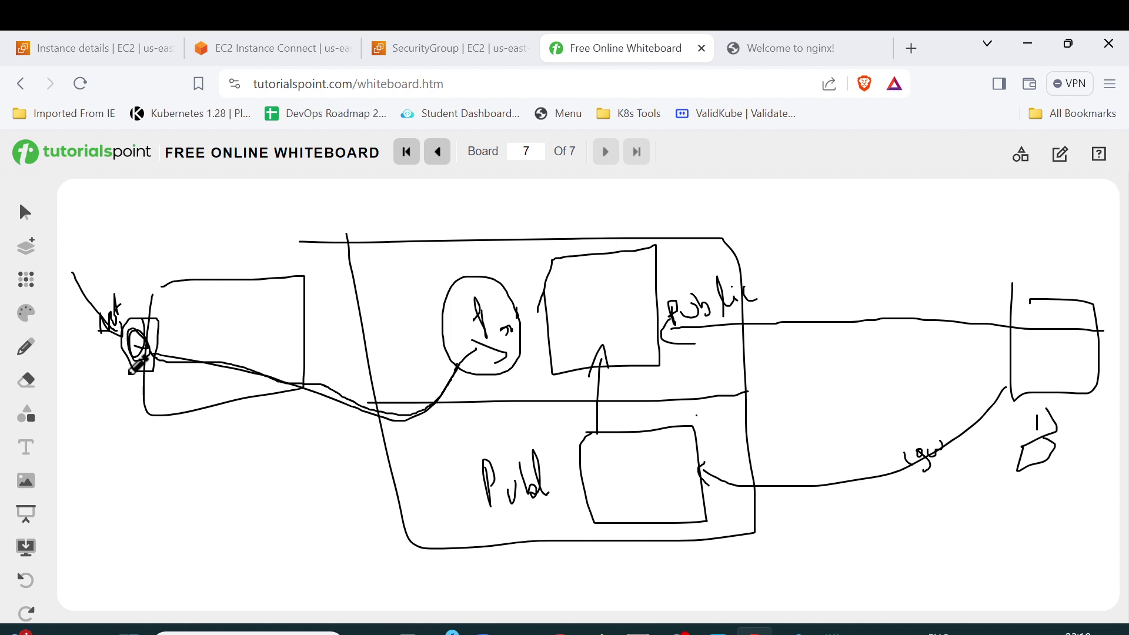
{"action": "mouse_move", "coordinate": [90, 208]}
{"action": "left_mouse_down"}
{"action": "mouse_move", "coordinate": [115, 311]}
{"action": "mouse_move", "coordinate": [119, 301]}
{"action": "mouse_move", "coordinate": [152, 332]}
{"action": "mouse_move", "coordinate": [137, 344]}
{"action": "mouse_move", "coordinate": [141, 330]}
{"action": "mouse_move", "coordinate": [139, 346]}
{"action": "left_mouse_up"}
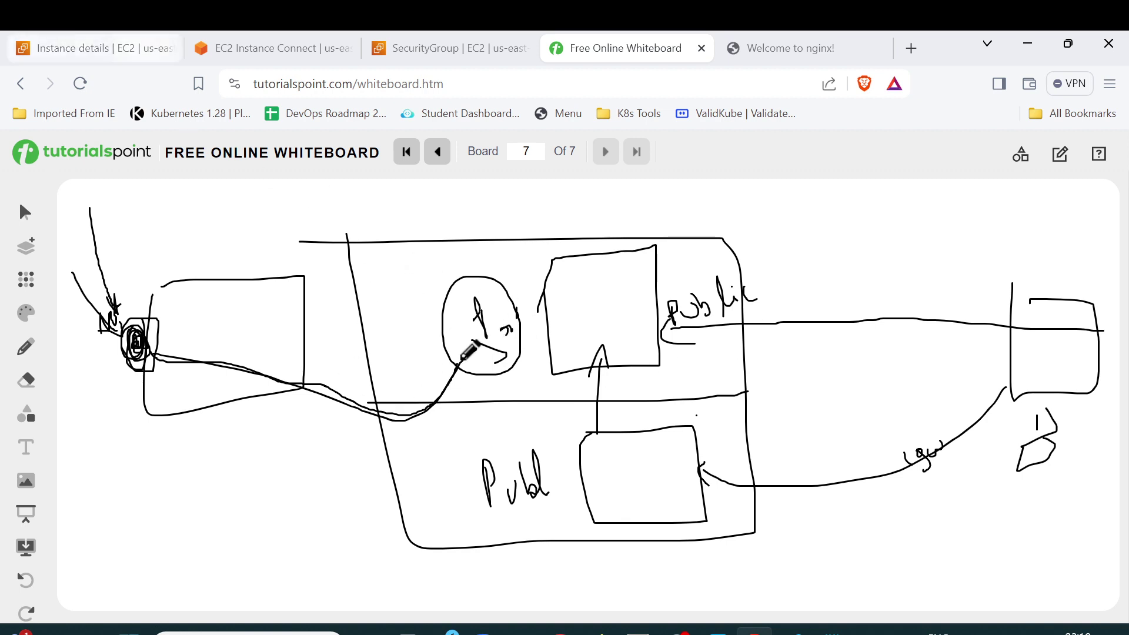
- Check the webserver_private instance summary and return to the SSH terminal session at a fresh prompt
{"action": "left_click", "coordinate": [88, 48]}
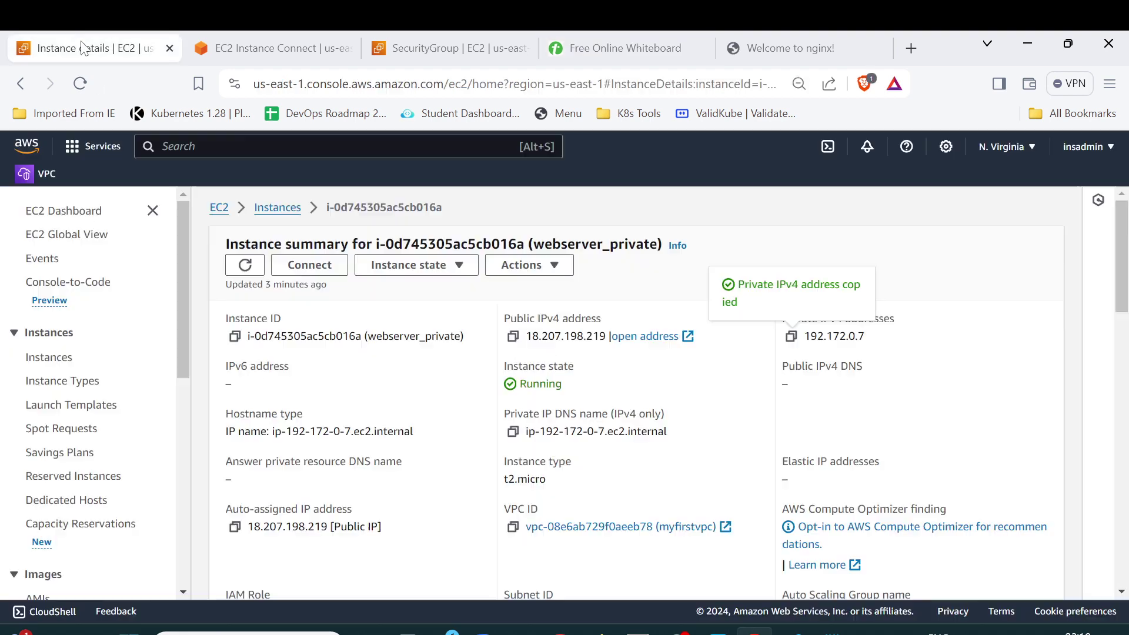
{"action": "left_click", "coordinate": [282, 53]}
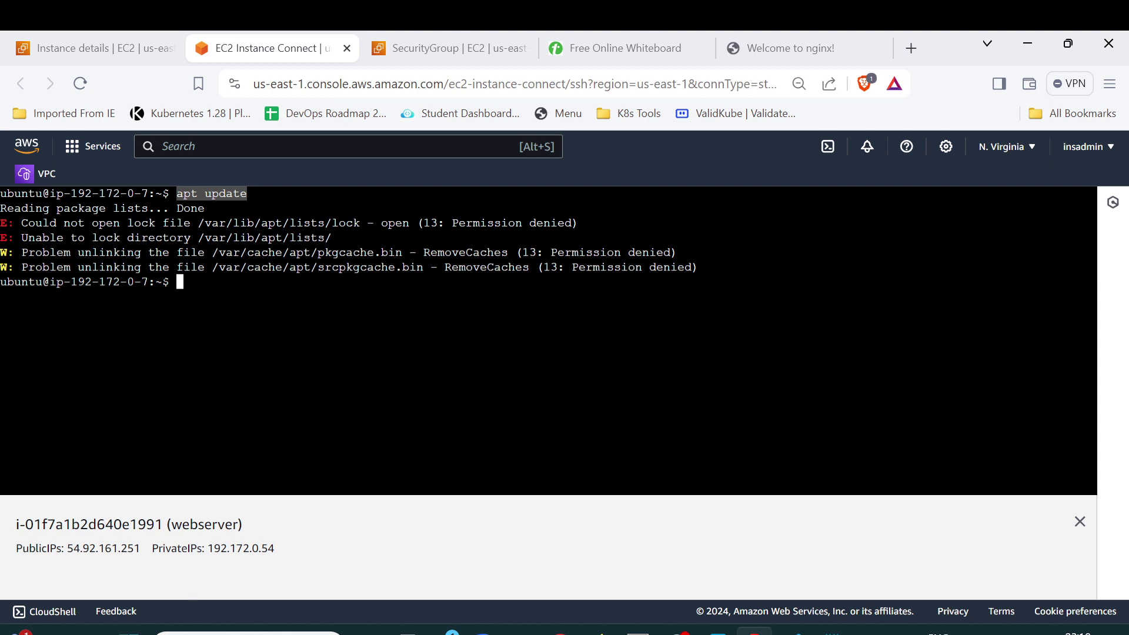
{"action": "key", "text": "Return"}
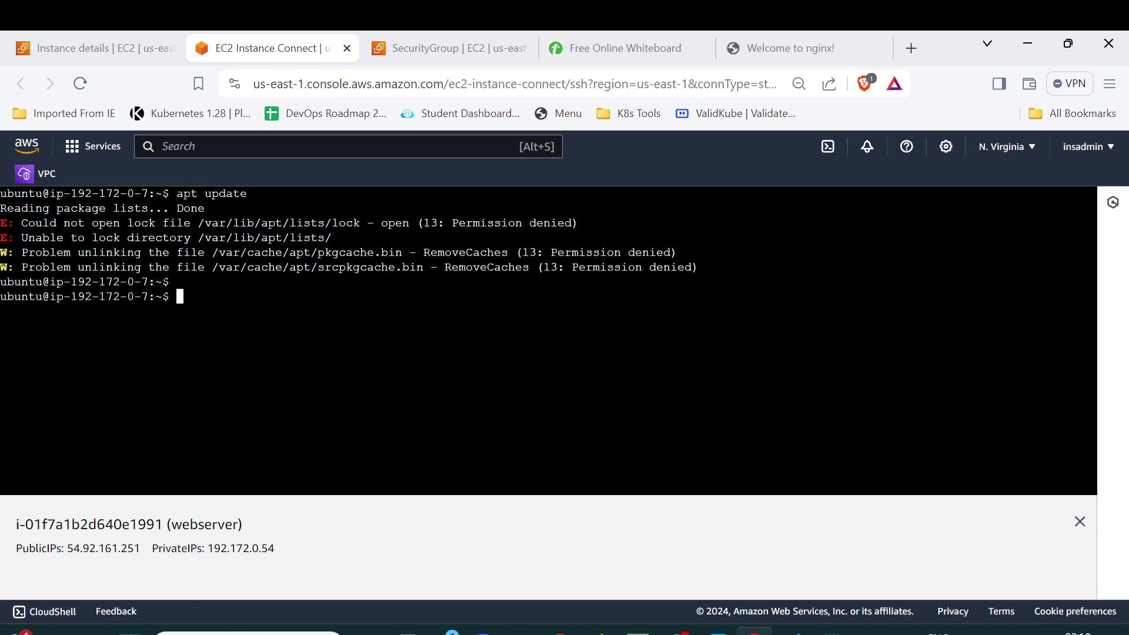